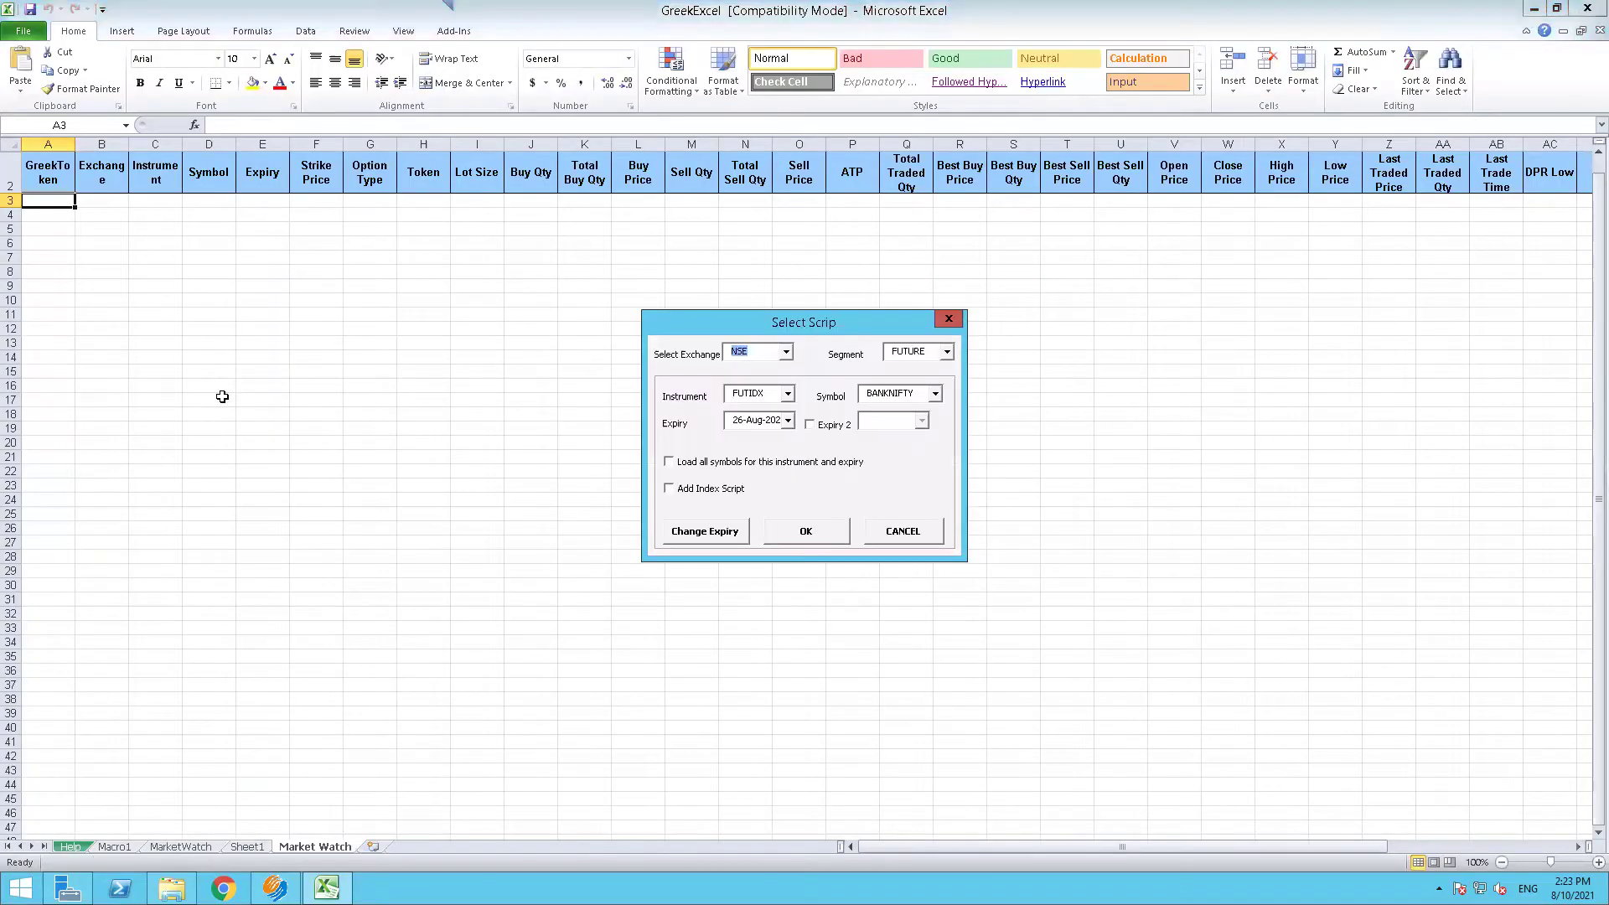
# Add the BANKNIFTY futures, then switch Symbol to NIFTY and add its 26-Aug-21 futures
pyautogui.click(807, 534)
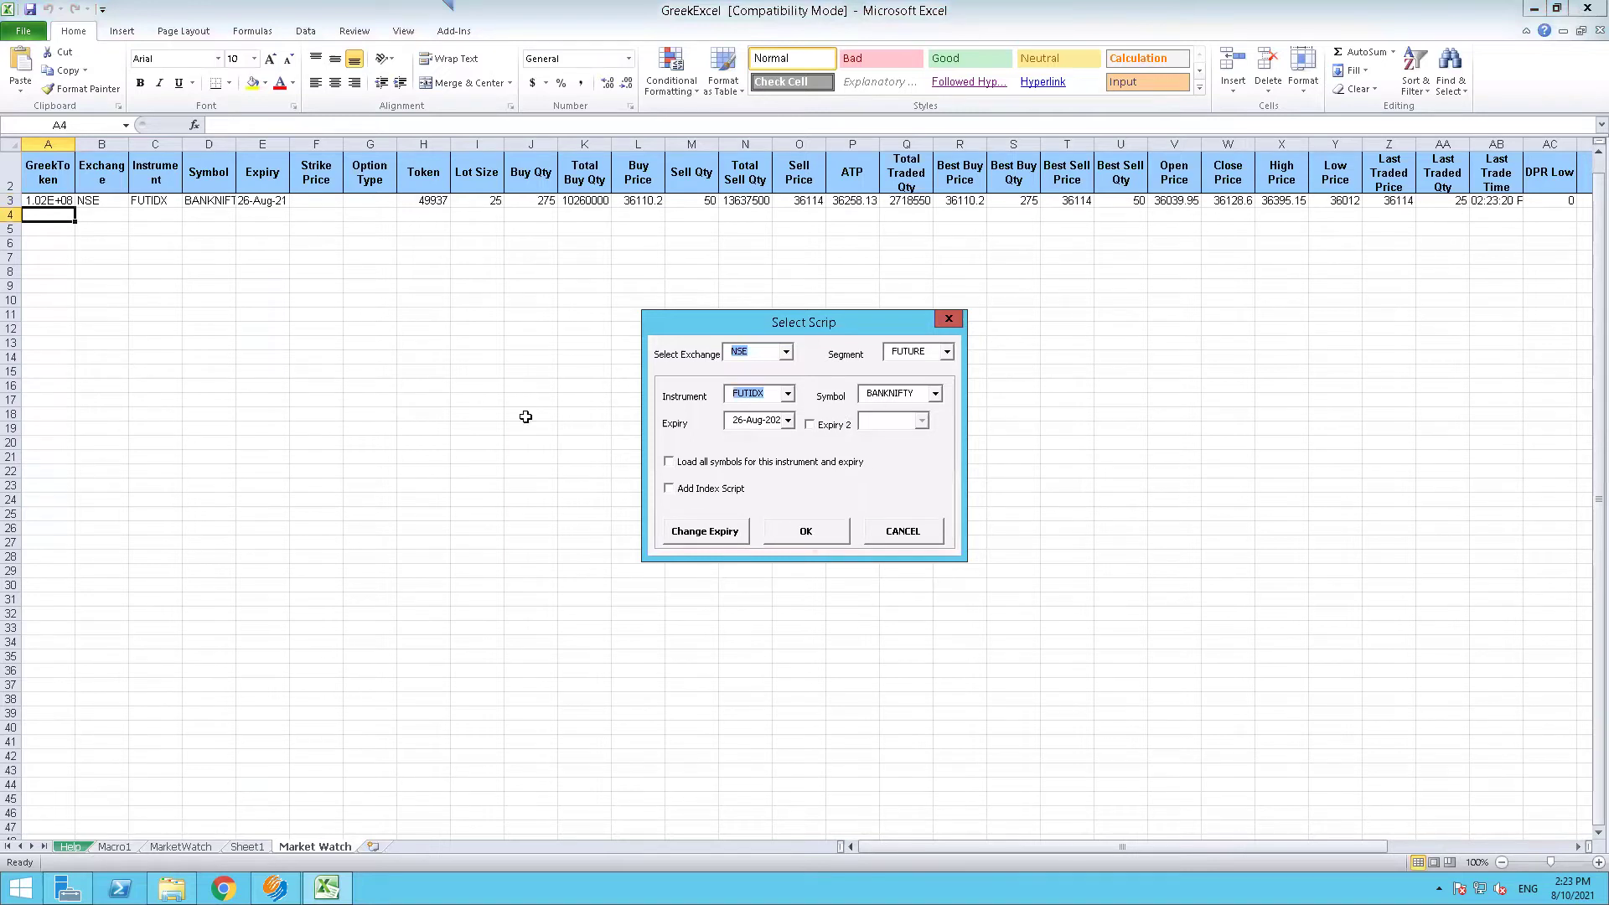
pyautogui.click(901, 394)
pyautogui.click(876, 432)
pyautogui.click(809, 533)
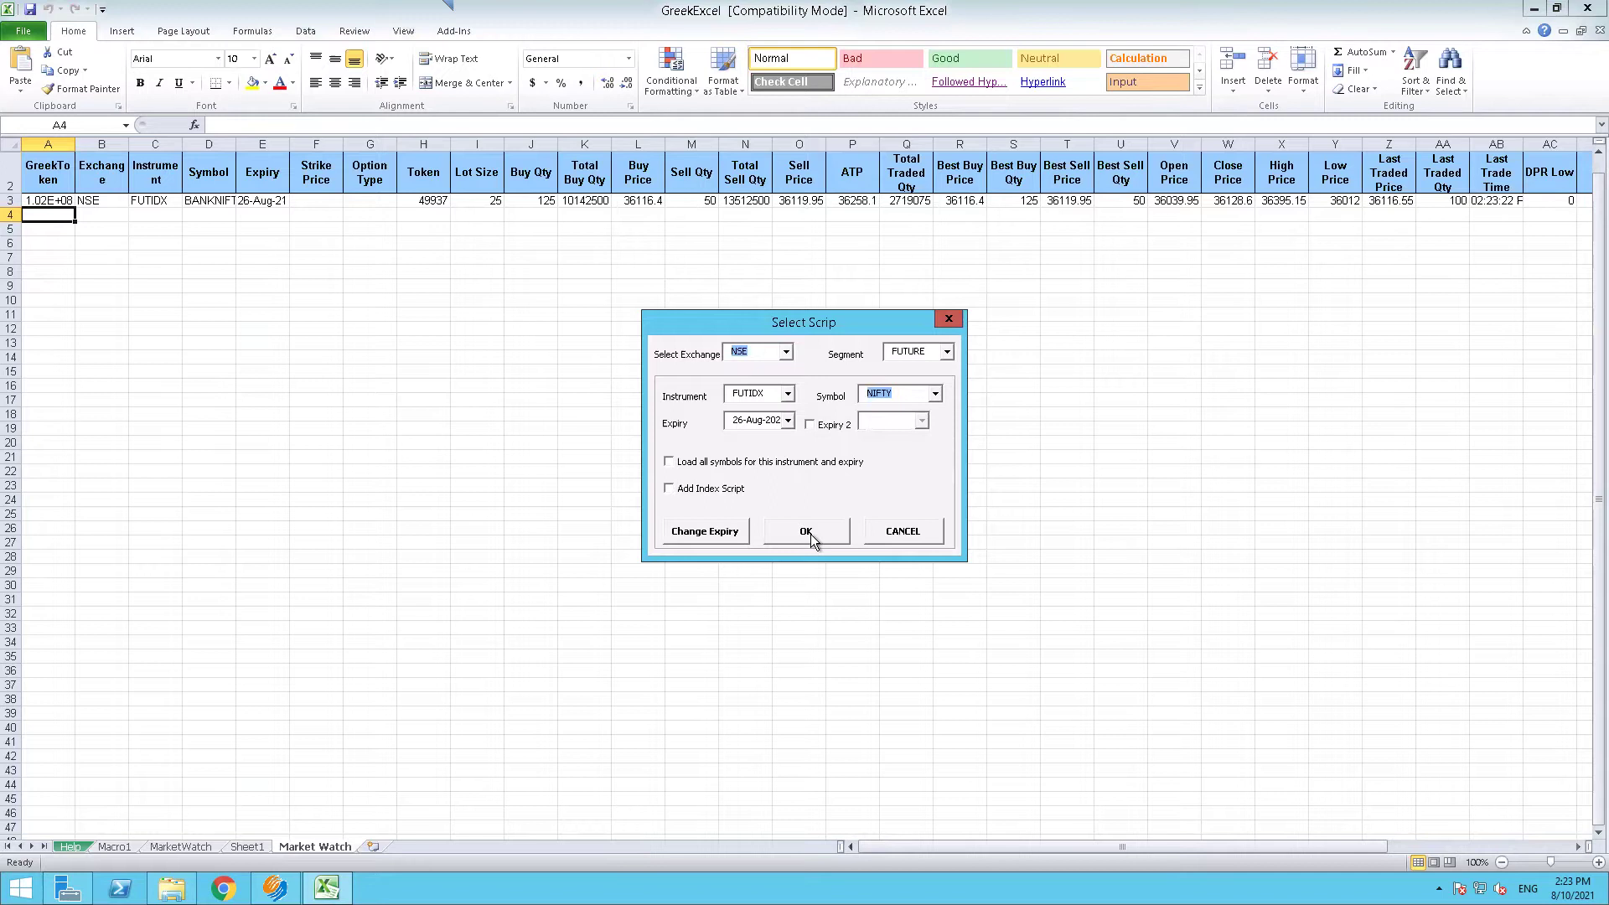
pyautogui.click(933, 353)
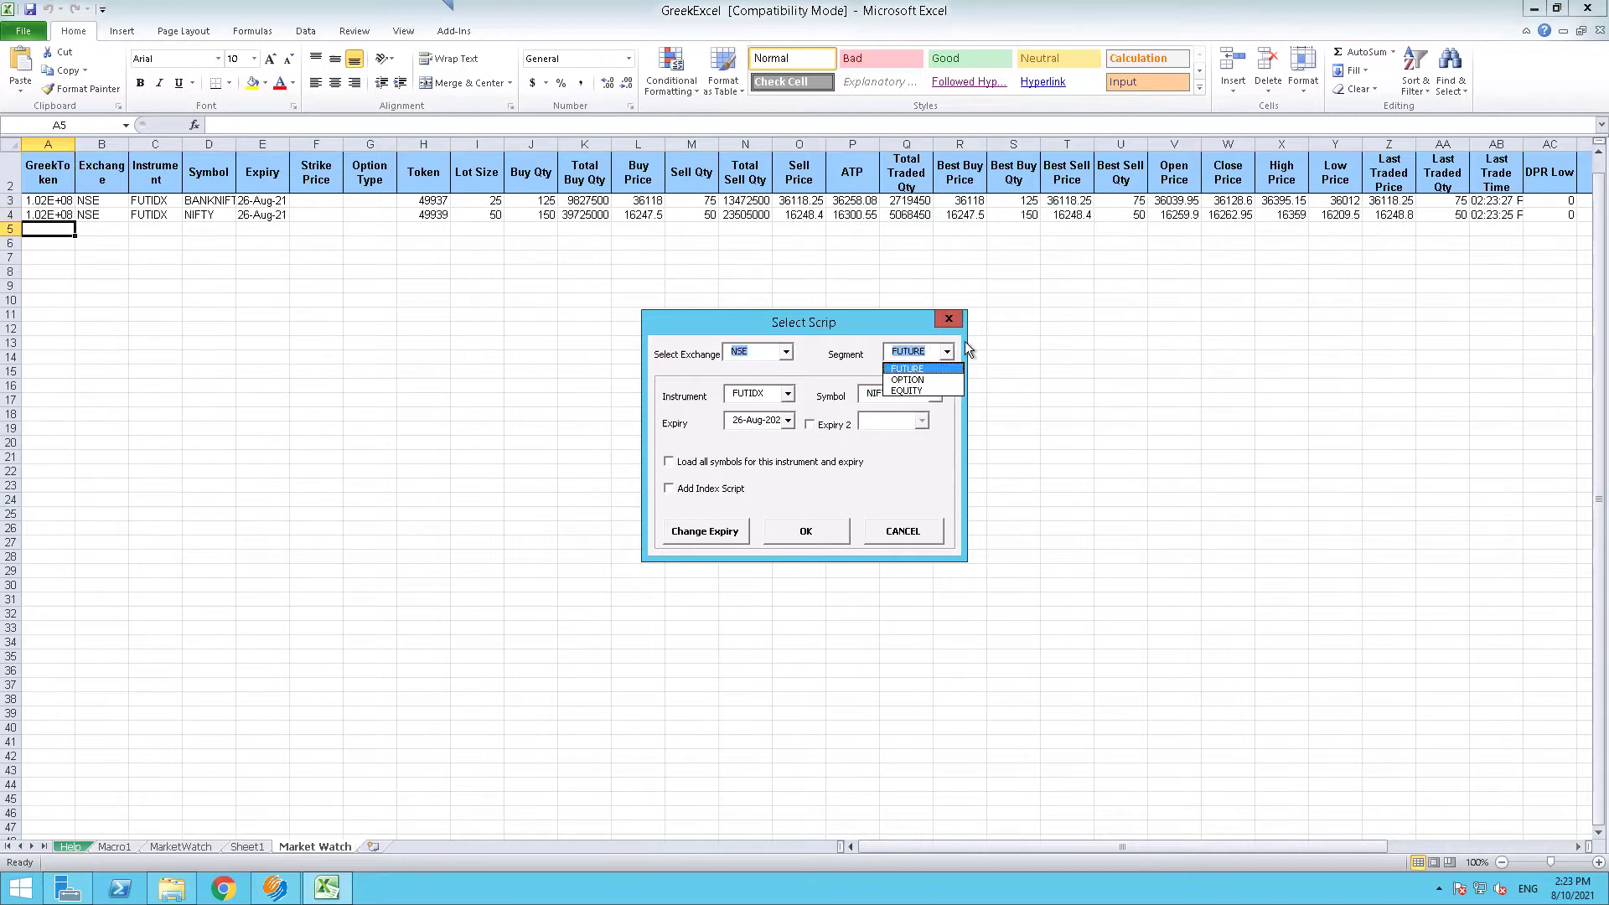
# Switch the scrip picker to NIFTY options with the 18-Aug expiry
pyautogui.click(908, 369)
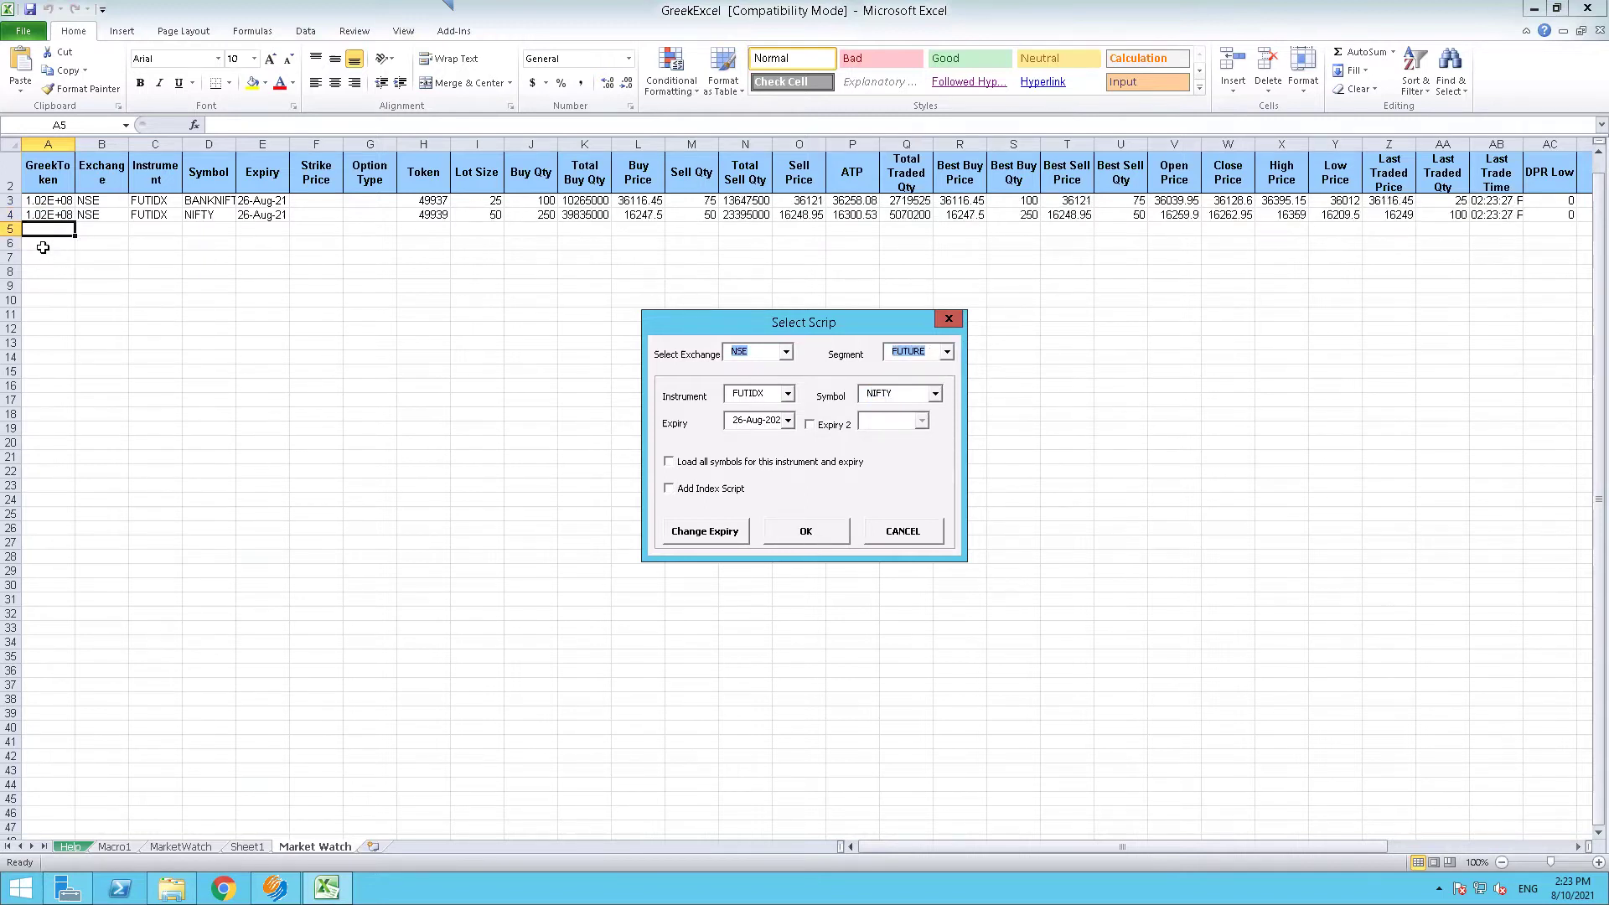
pyautogui.click(946, 352)
pyautogui.click(908, 380)
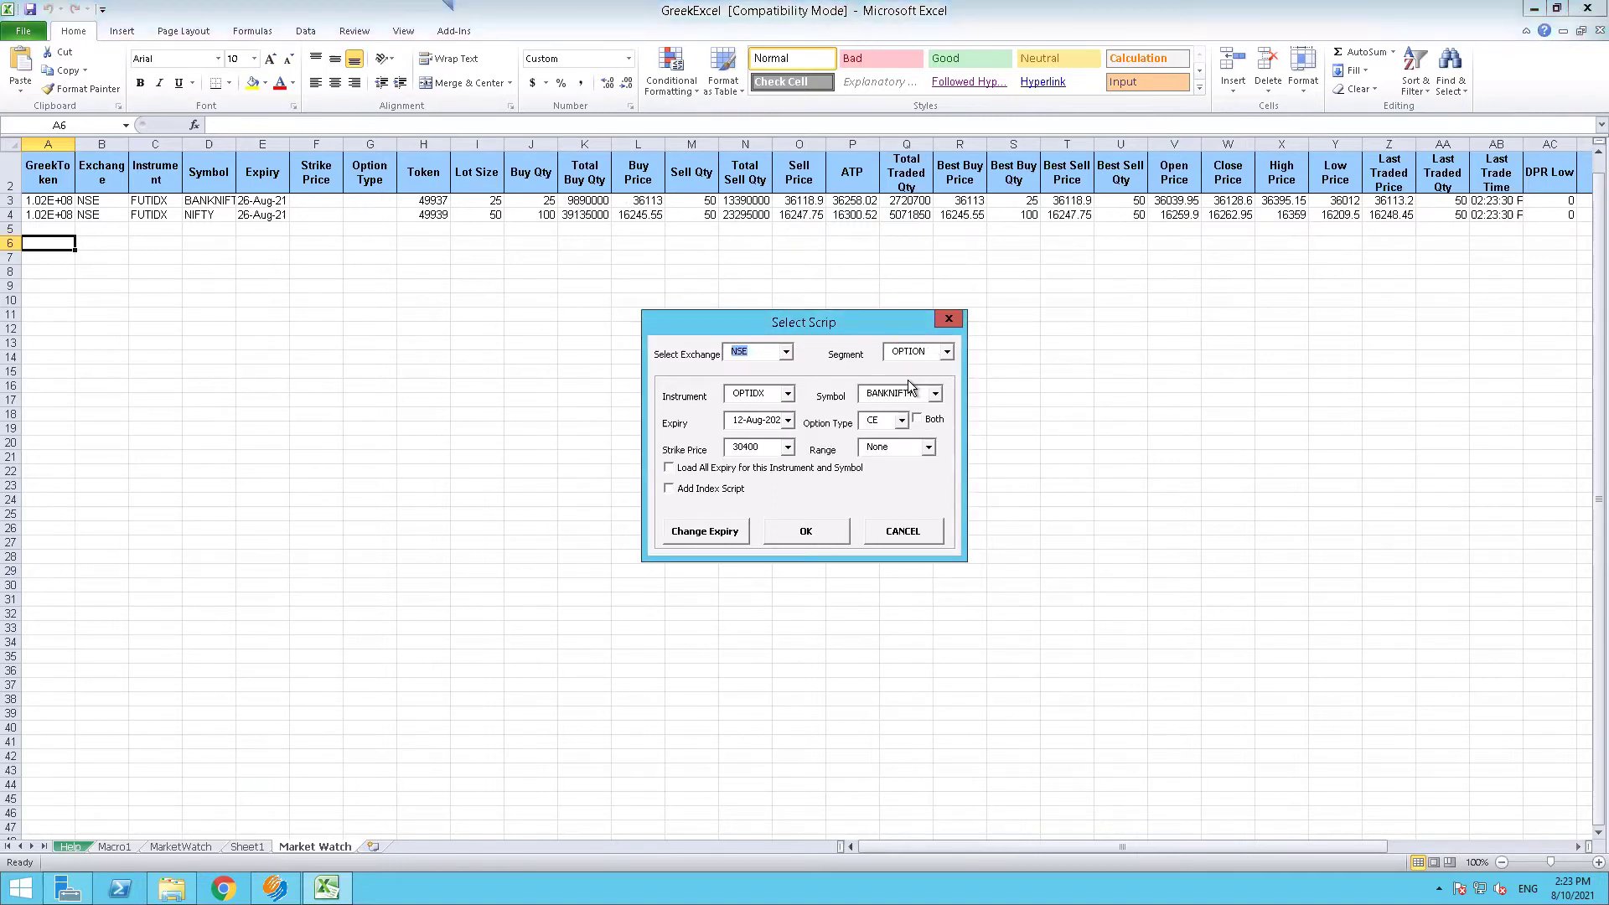
pyautogui.click(897, 393)
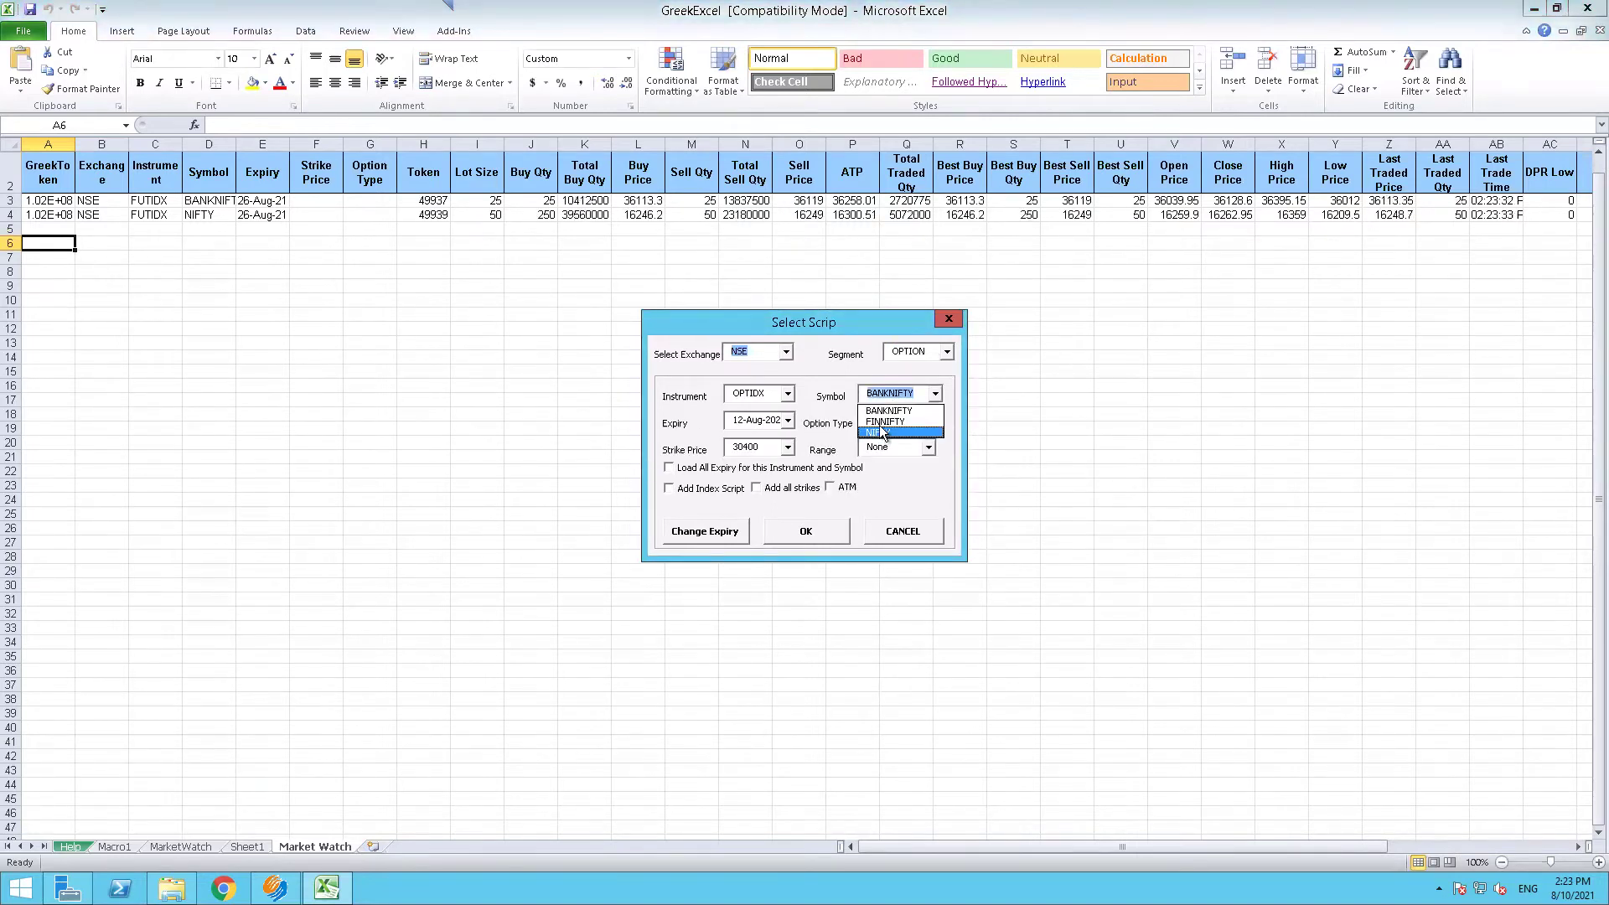
pyautogui.click(887, 434)
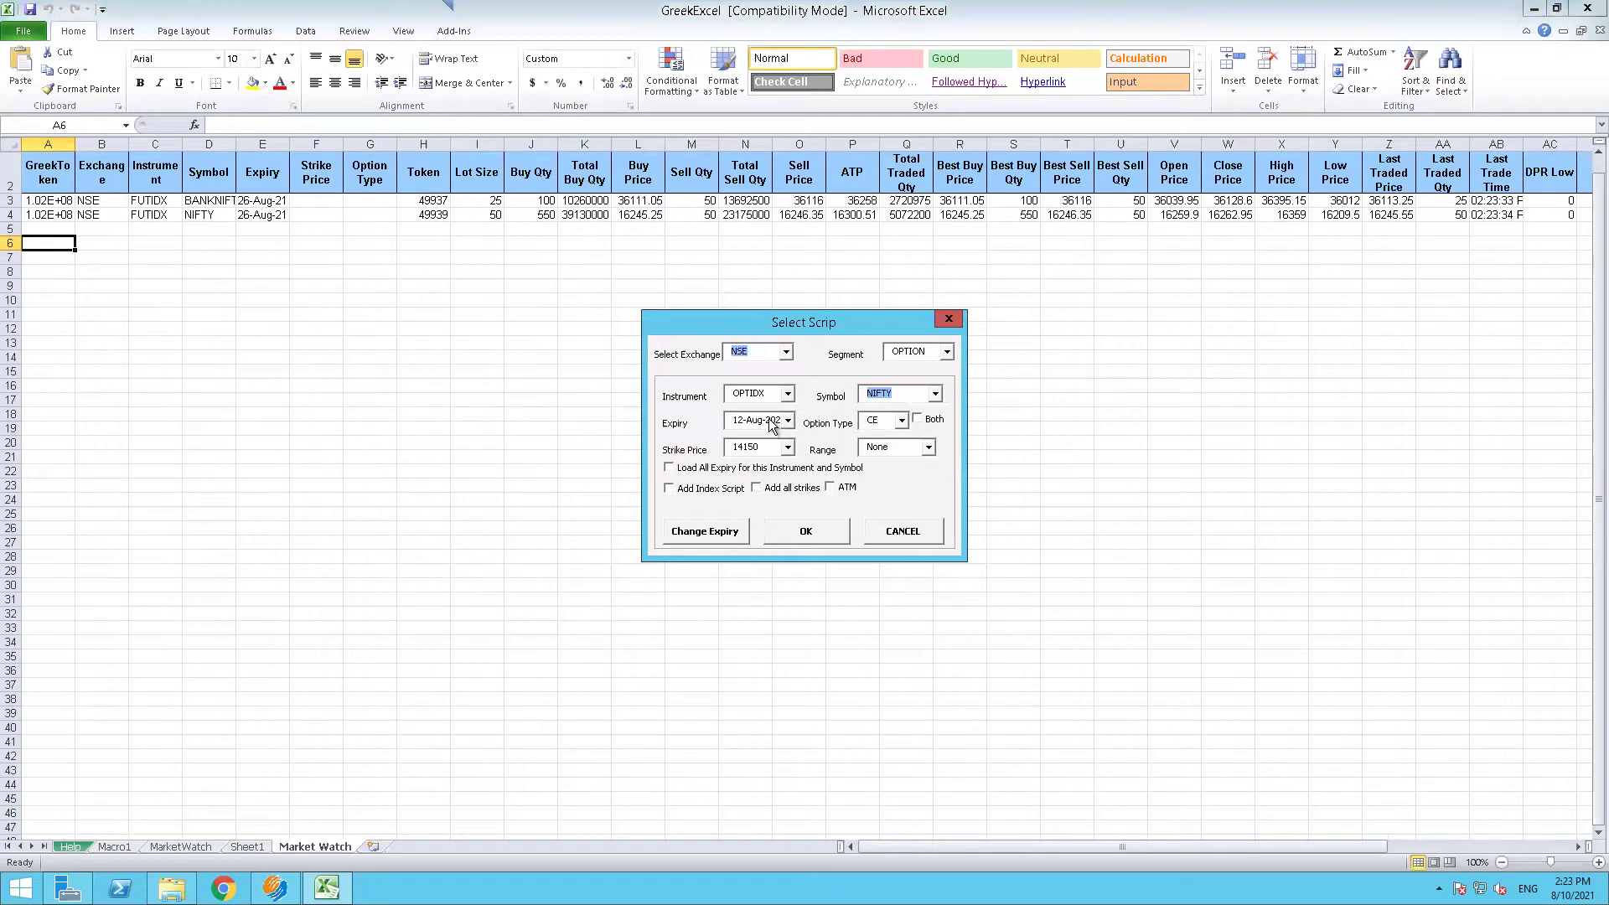
pyautogui.click(772, 423)
pyautogui.click(754, 447)
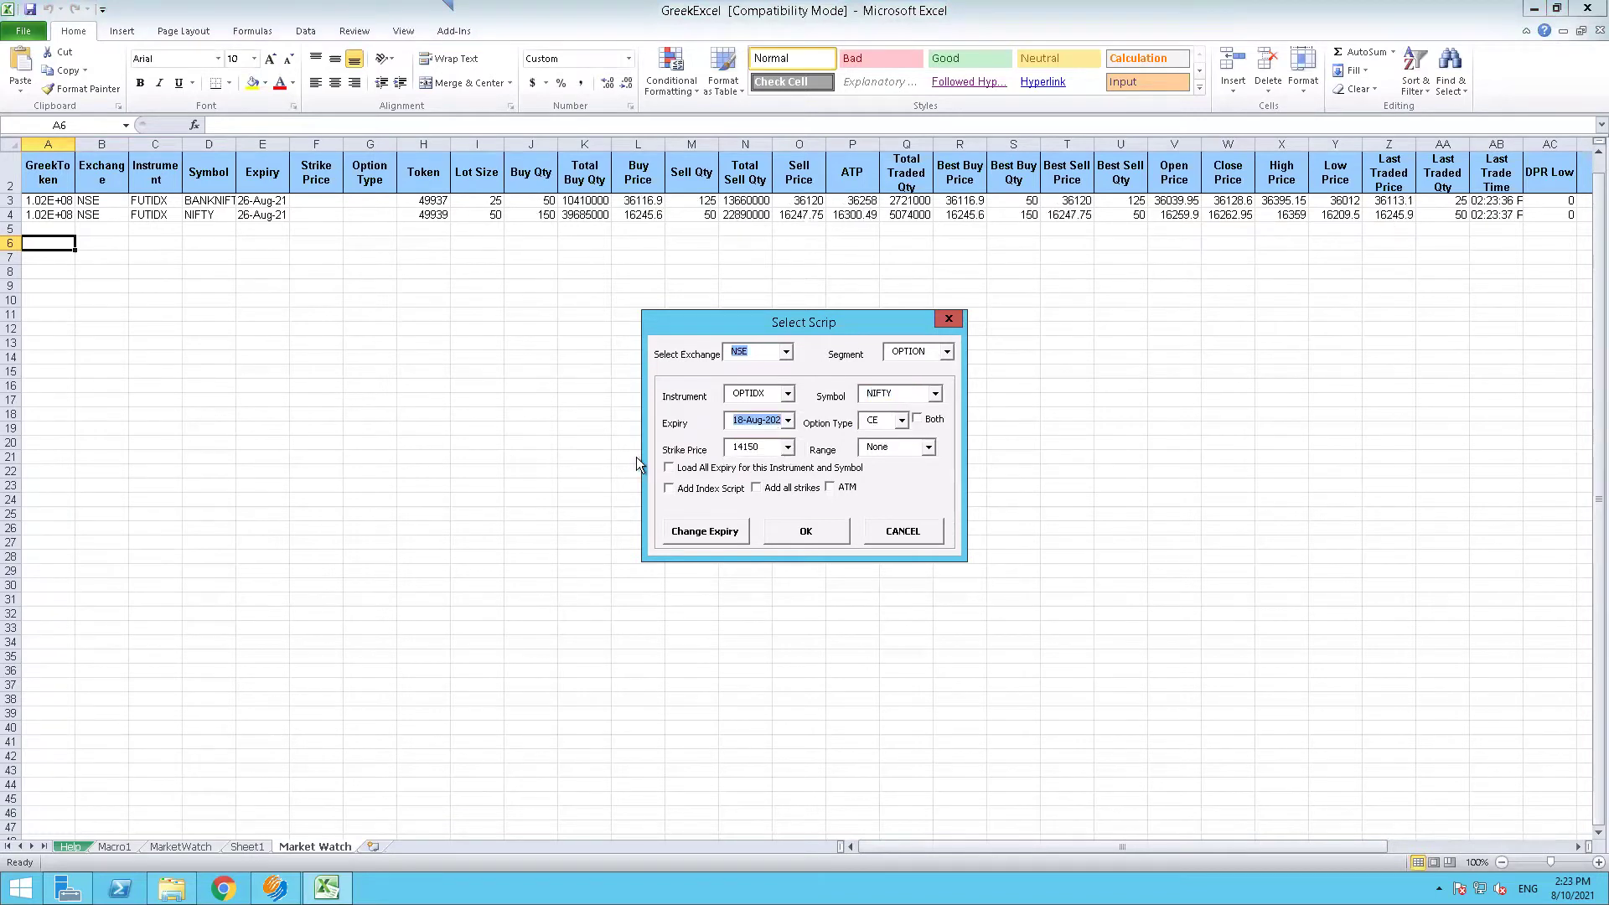
# Add the NIFTY 16200 and 15800 CE options to the sheet
pyautogui.click(752, 450)
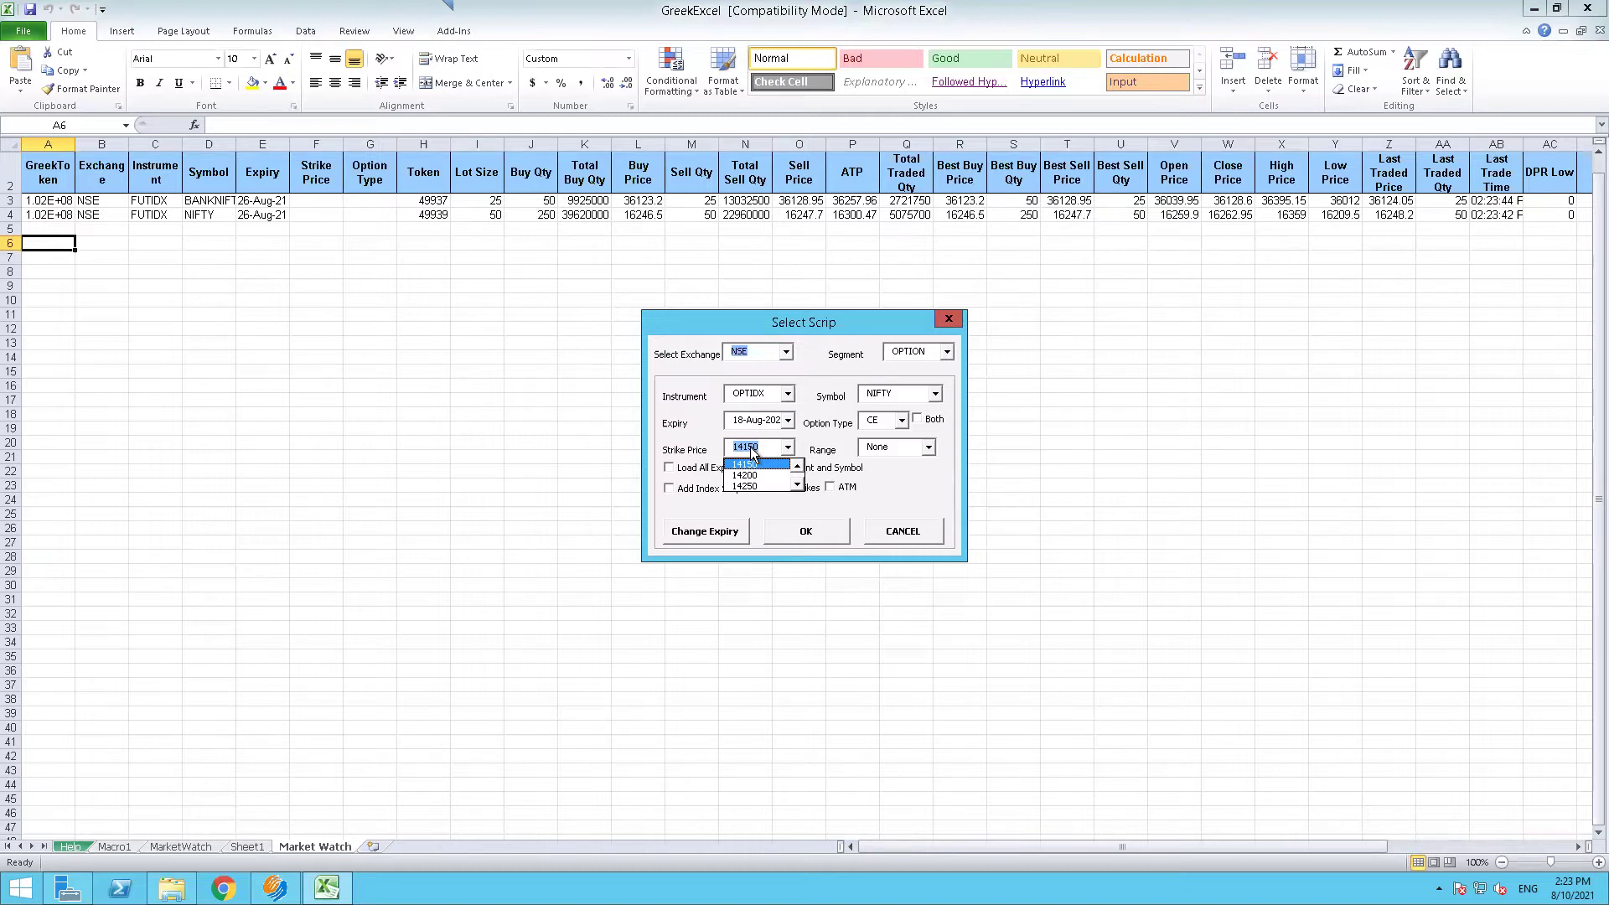
pyautogui.write('16')
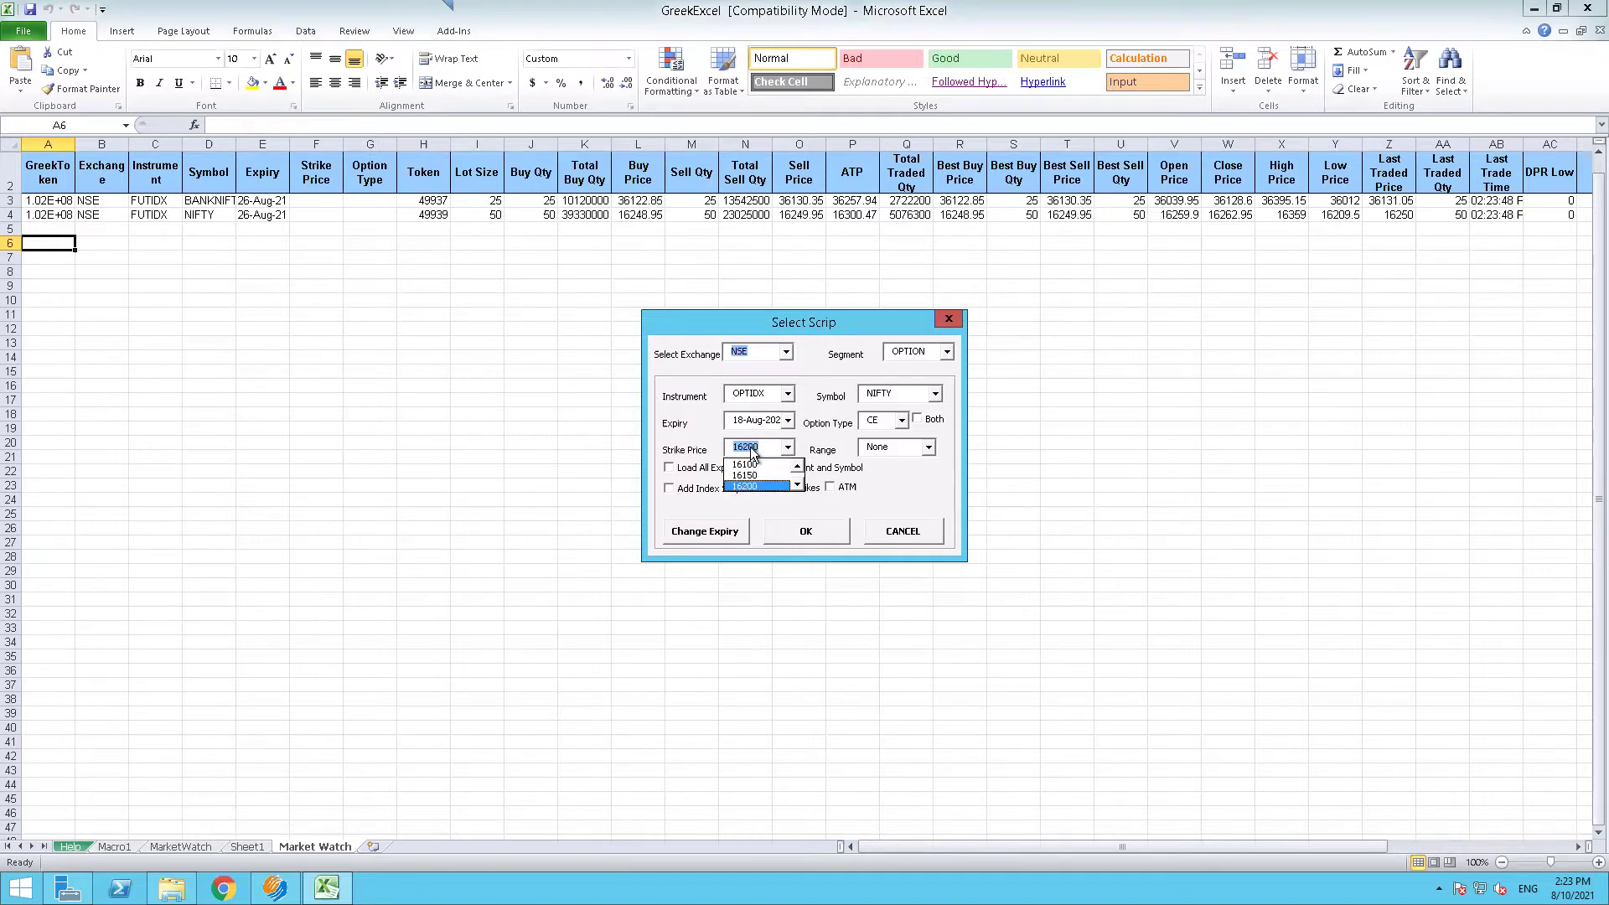
pyautogui.write('2')
pyautogui.click(805, 537)
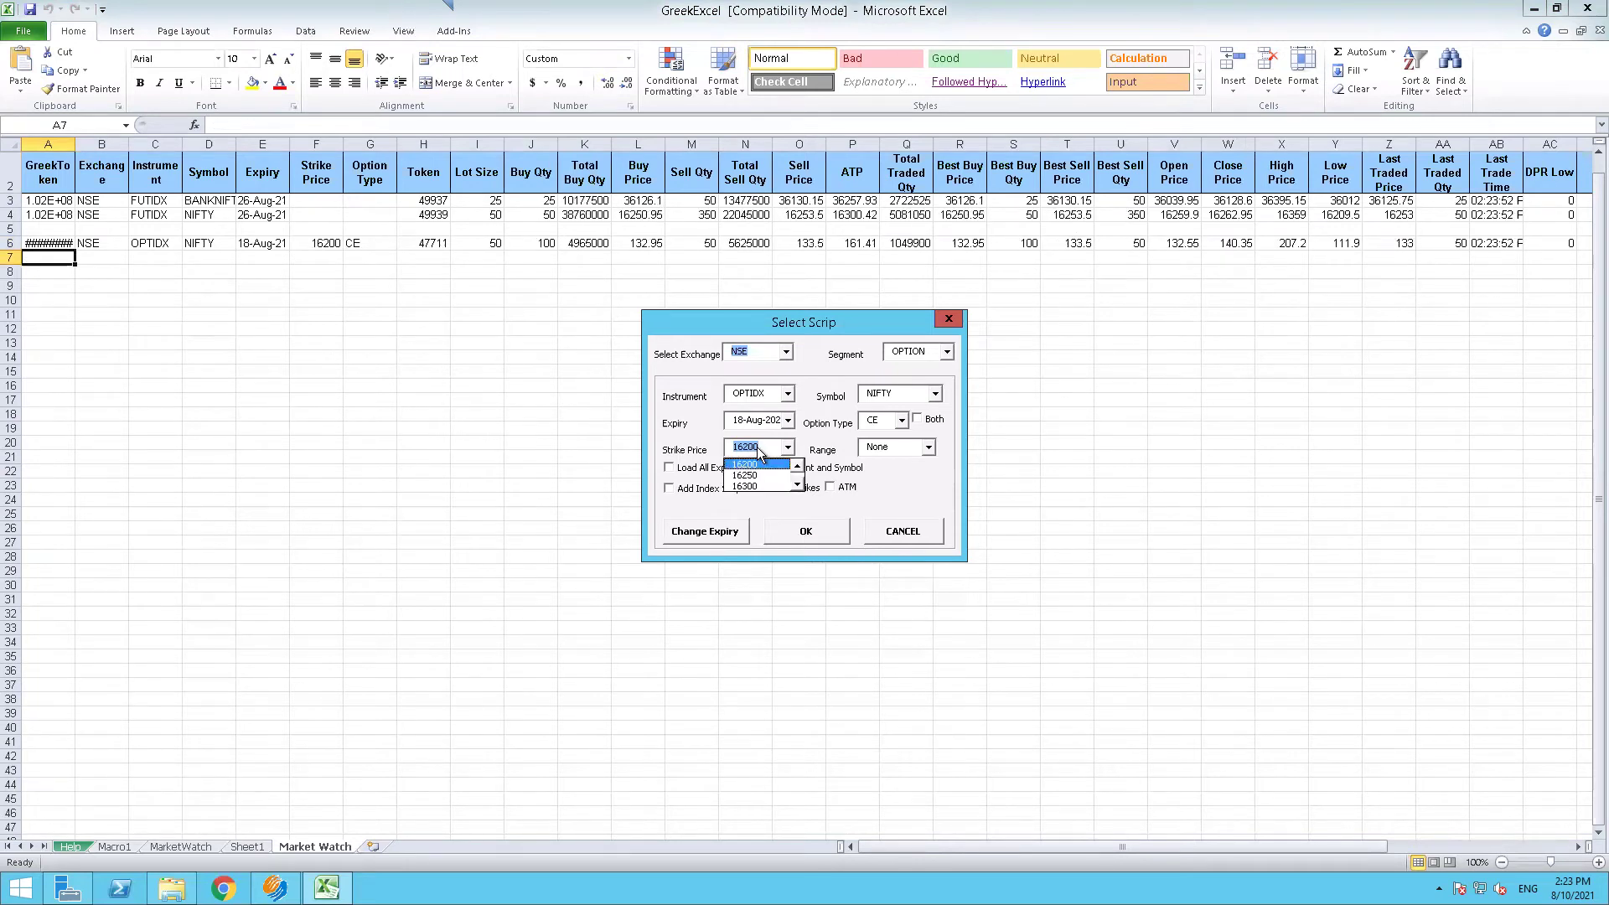
pyautogui.write('159')
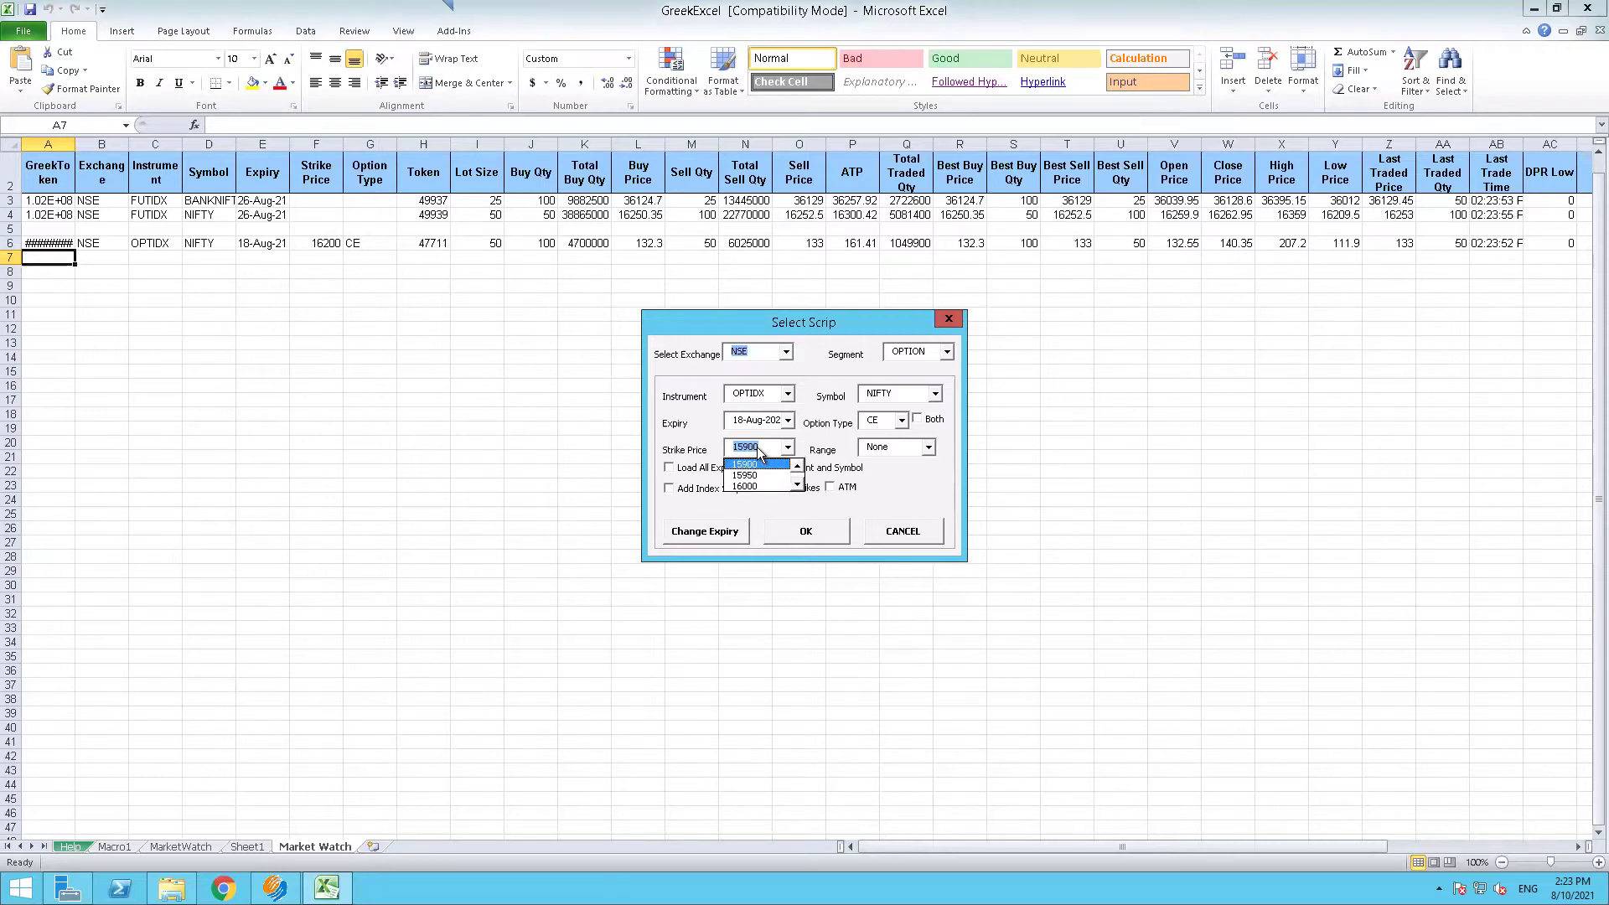
pyautogui.write('158')
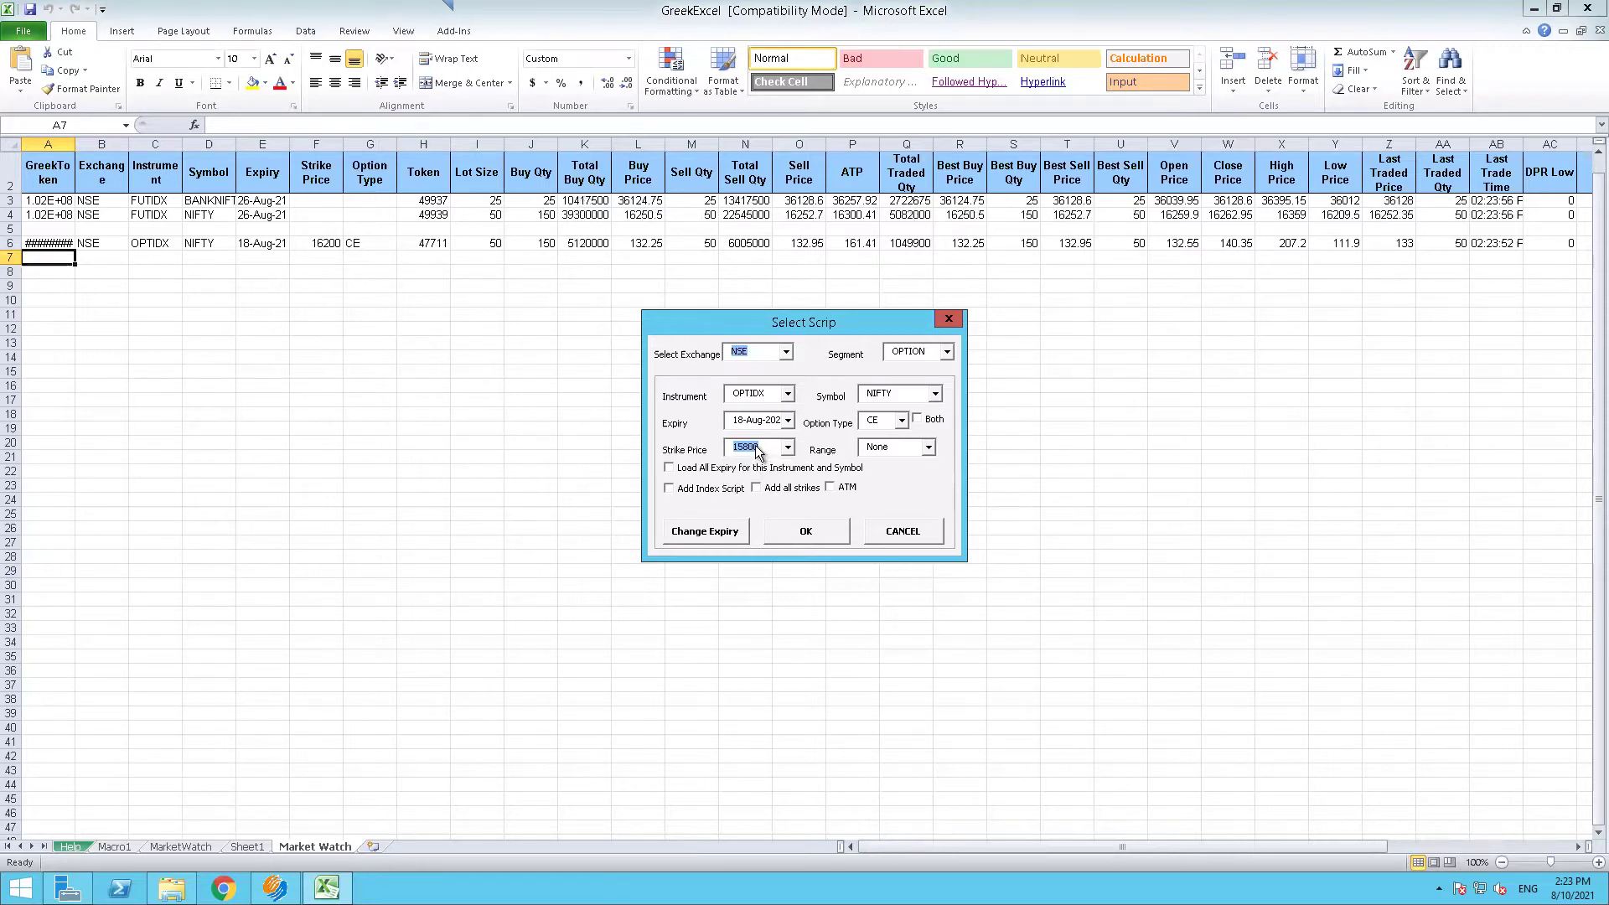
pyautogui.click(800, 533)
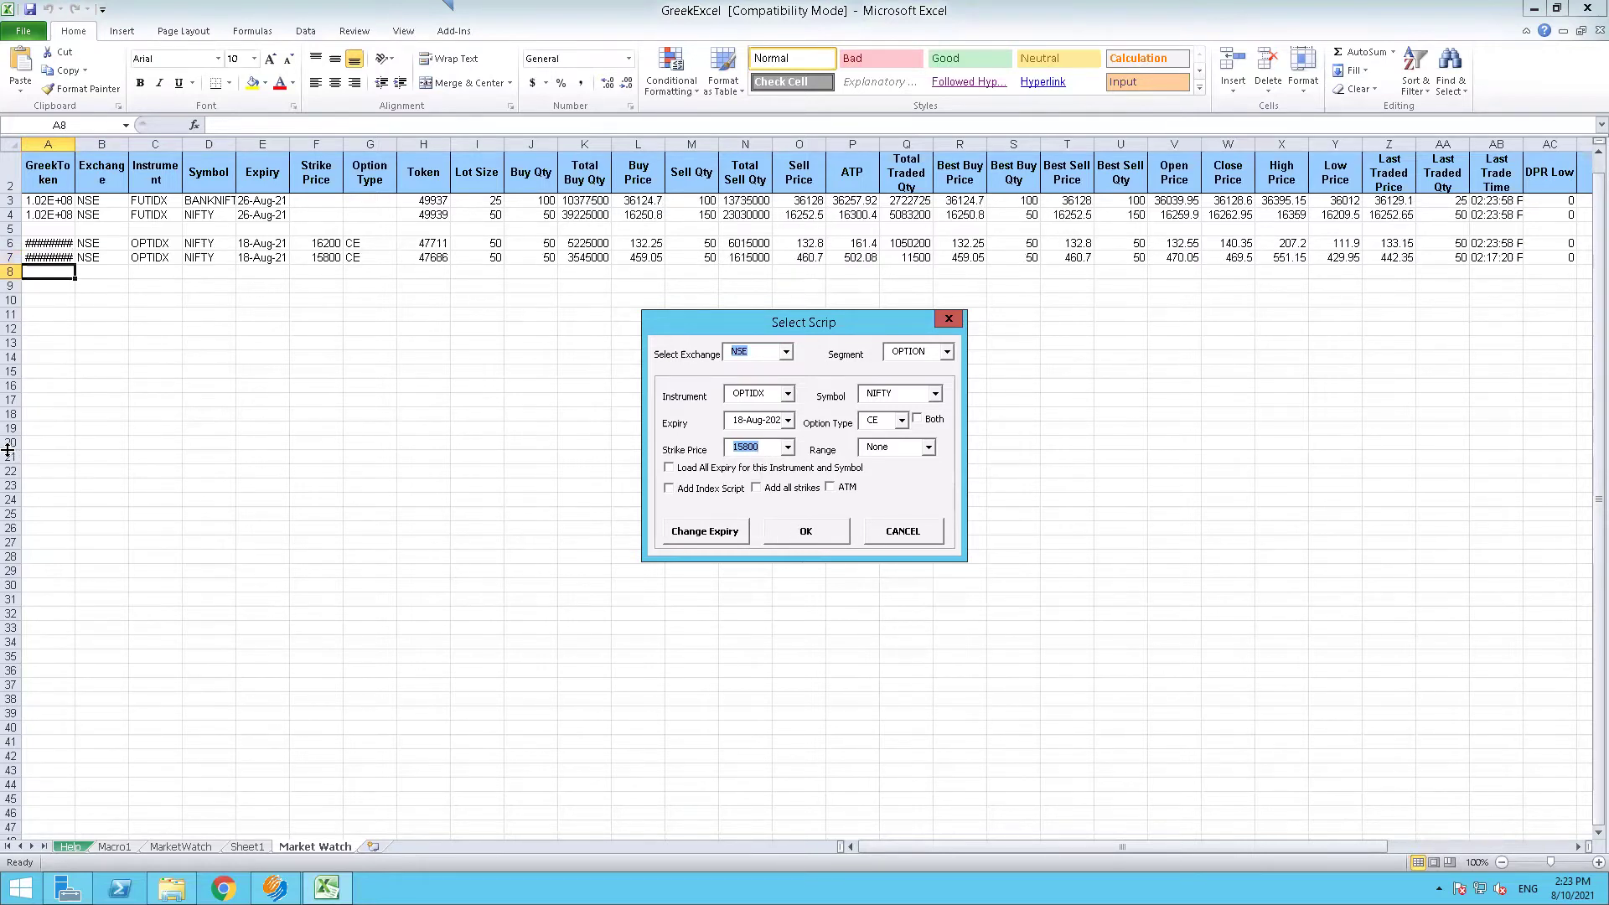
# After a blank row, add the NIFTY 16100 and 15700 CE options
pyautogui.click(40, 286)
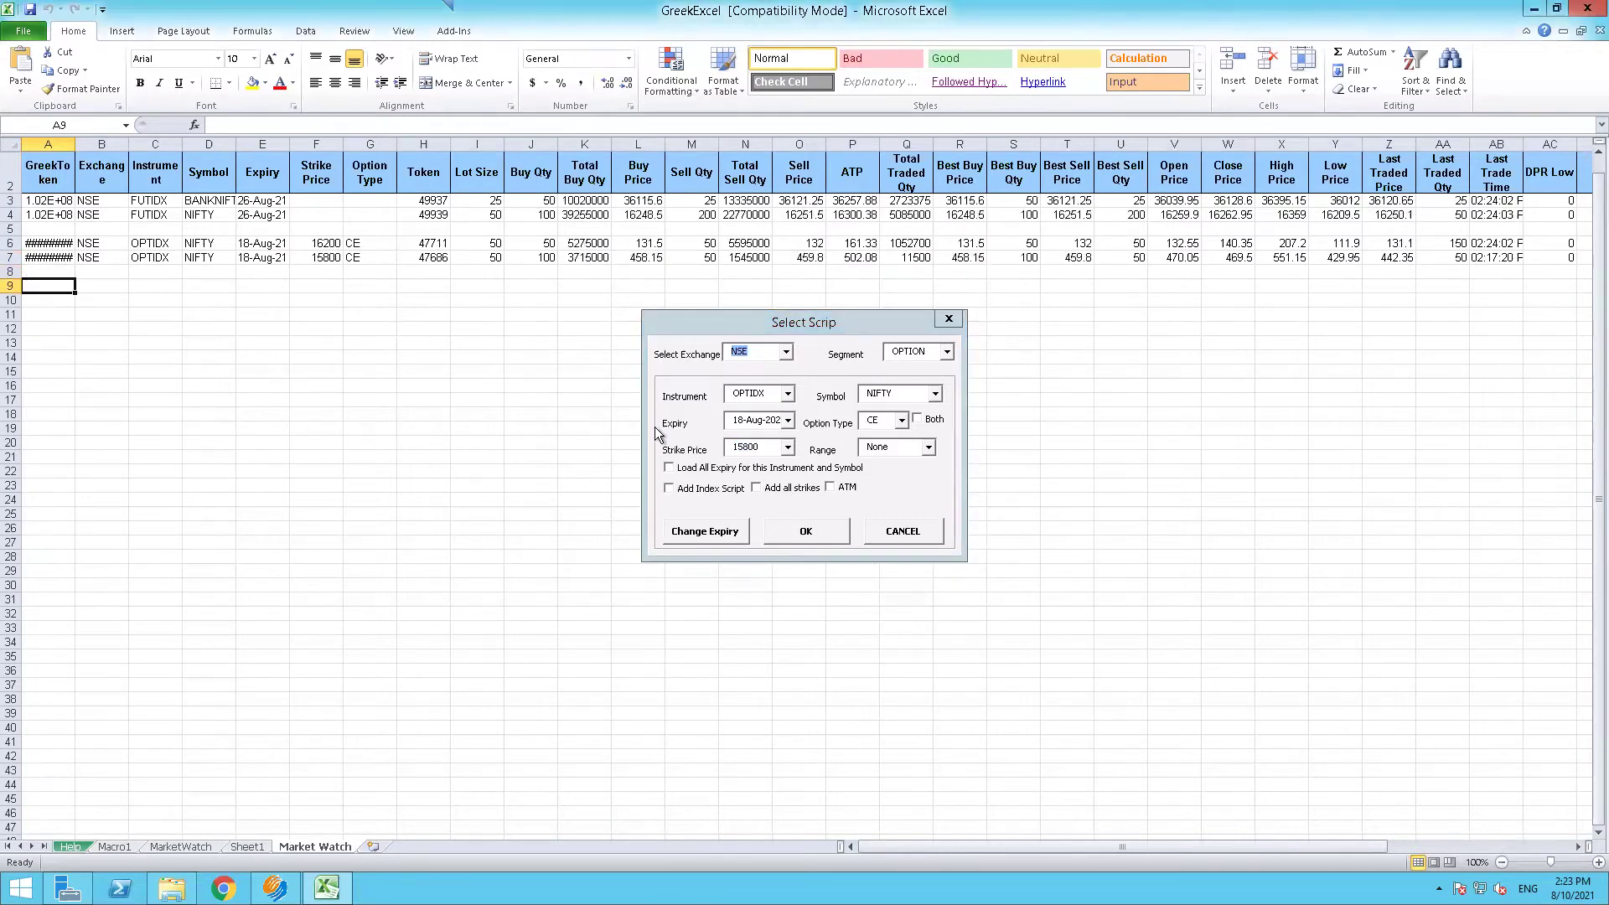
pyautogui.click(754, 448)
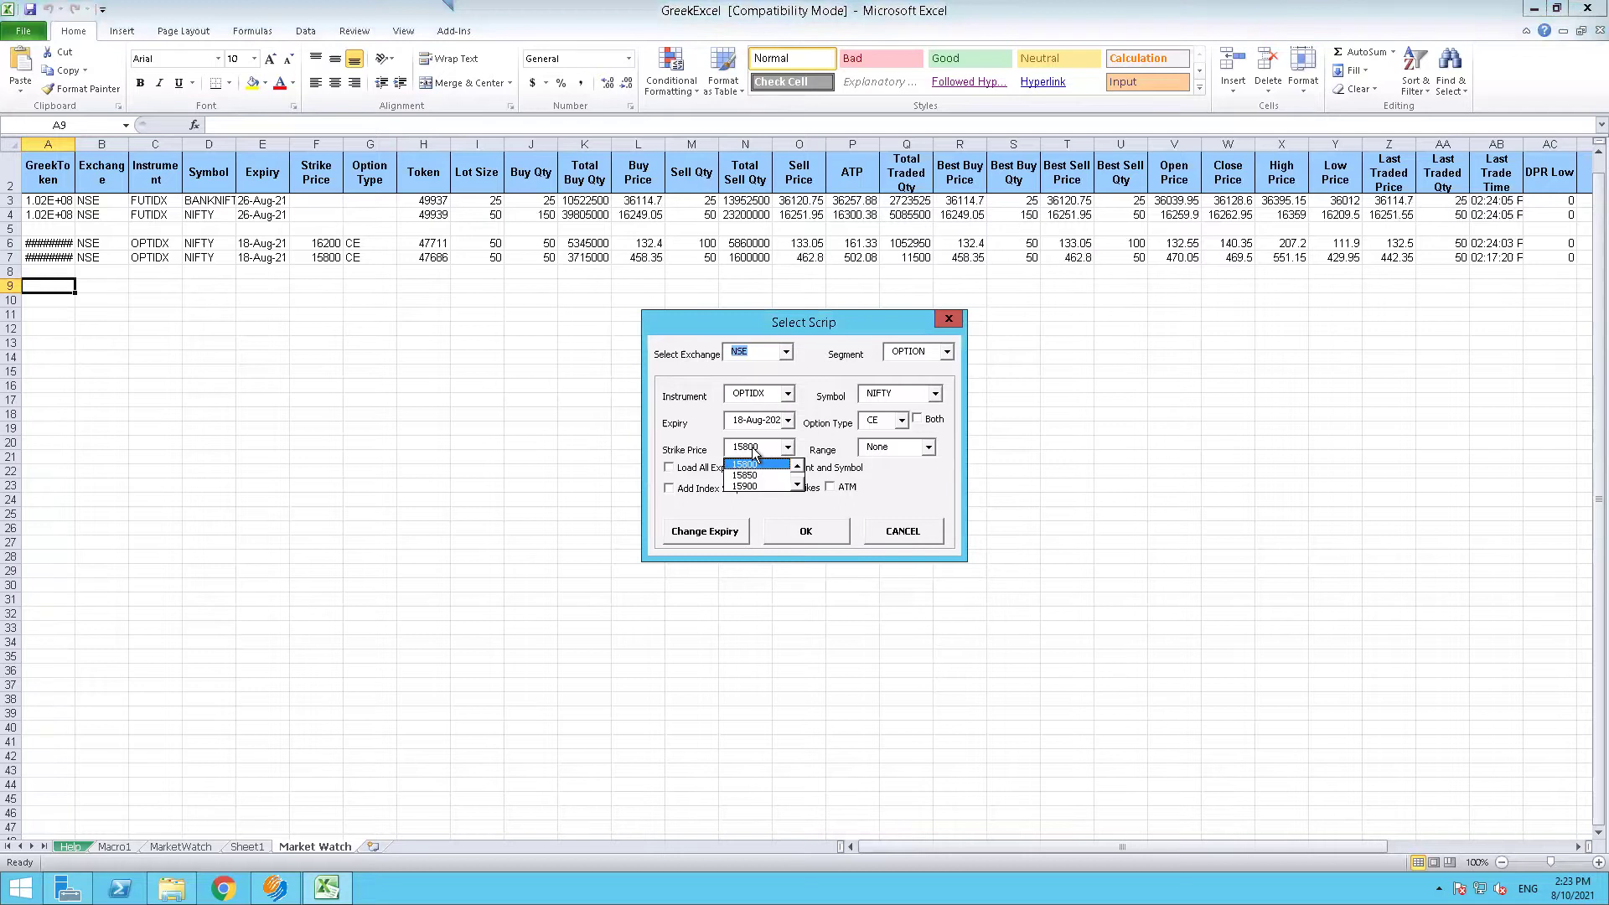
pyautogui.press('Down')
pyautogui.press('Down')
pyautogui.press('Down')
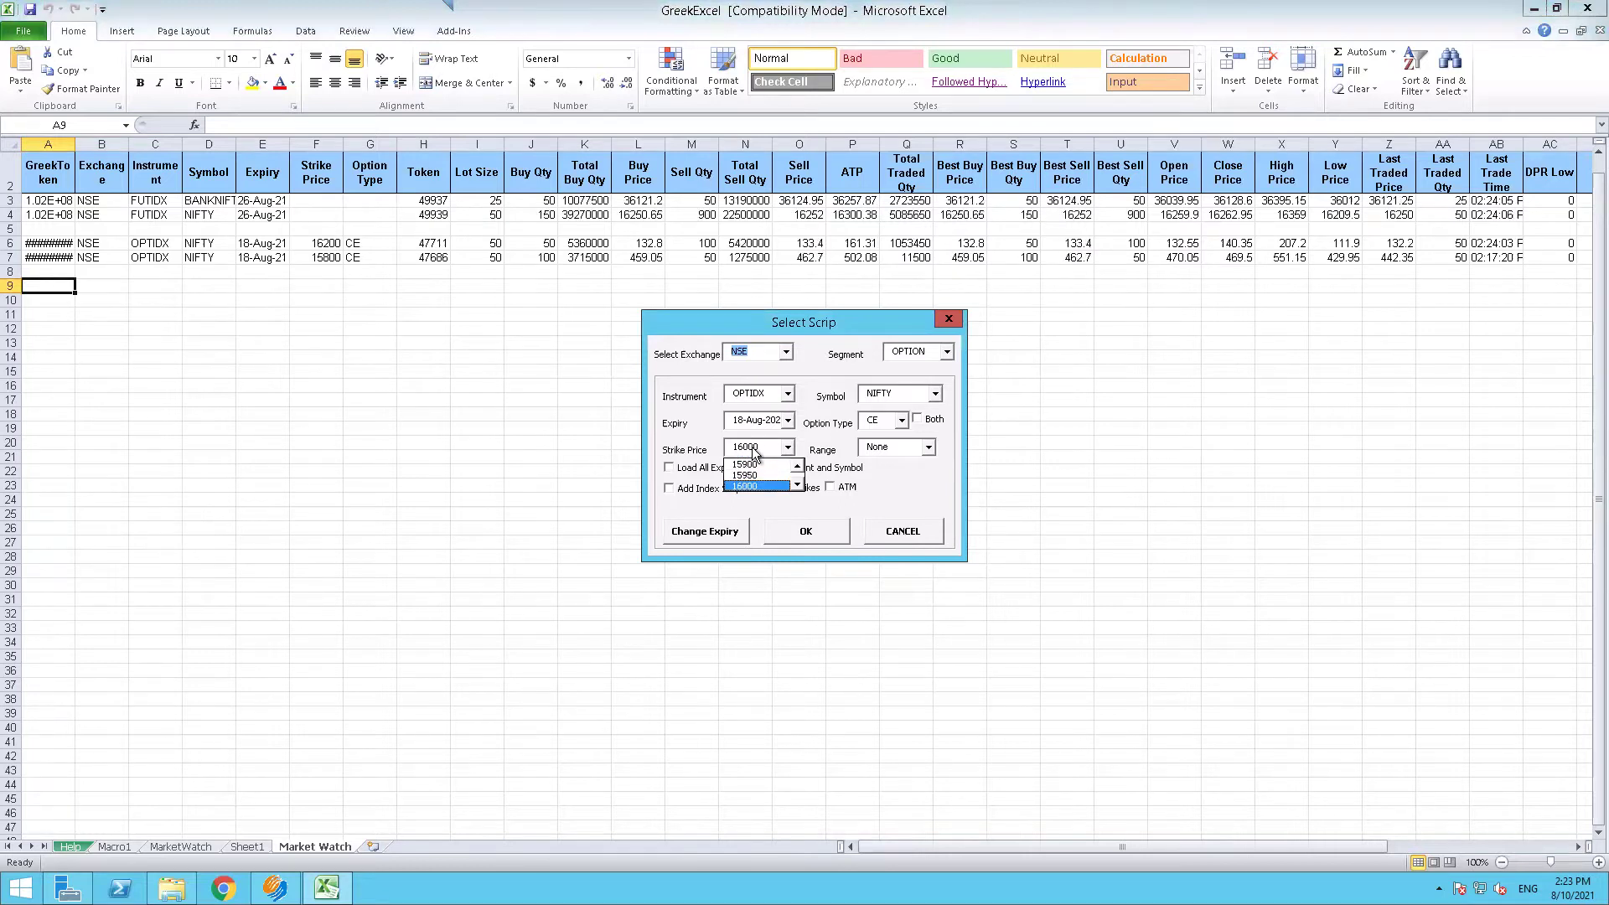
pyautogui.press('Return')
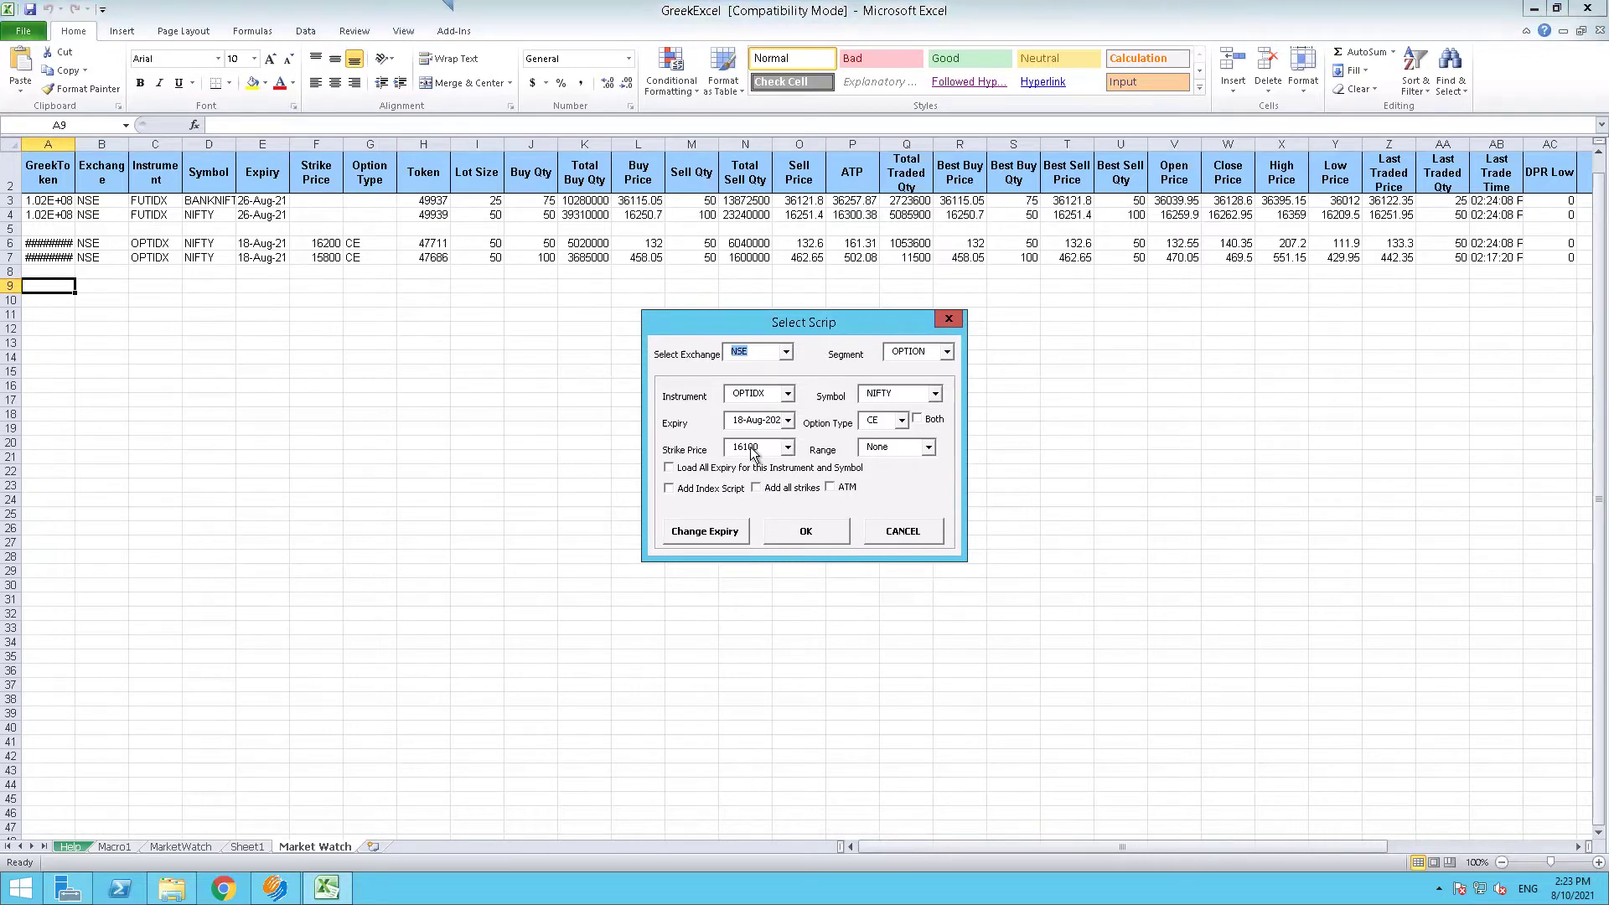
pyautogui.click(798, 535)
pyautogui.click(748, 447)
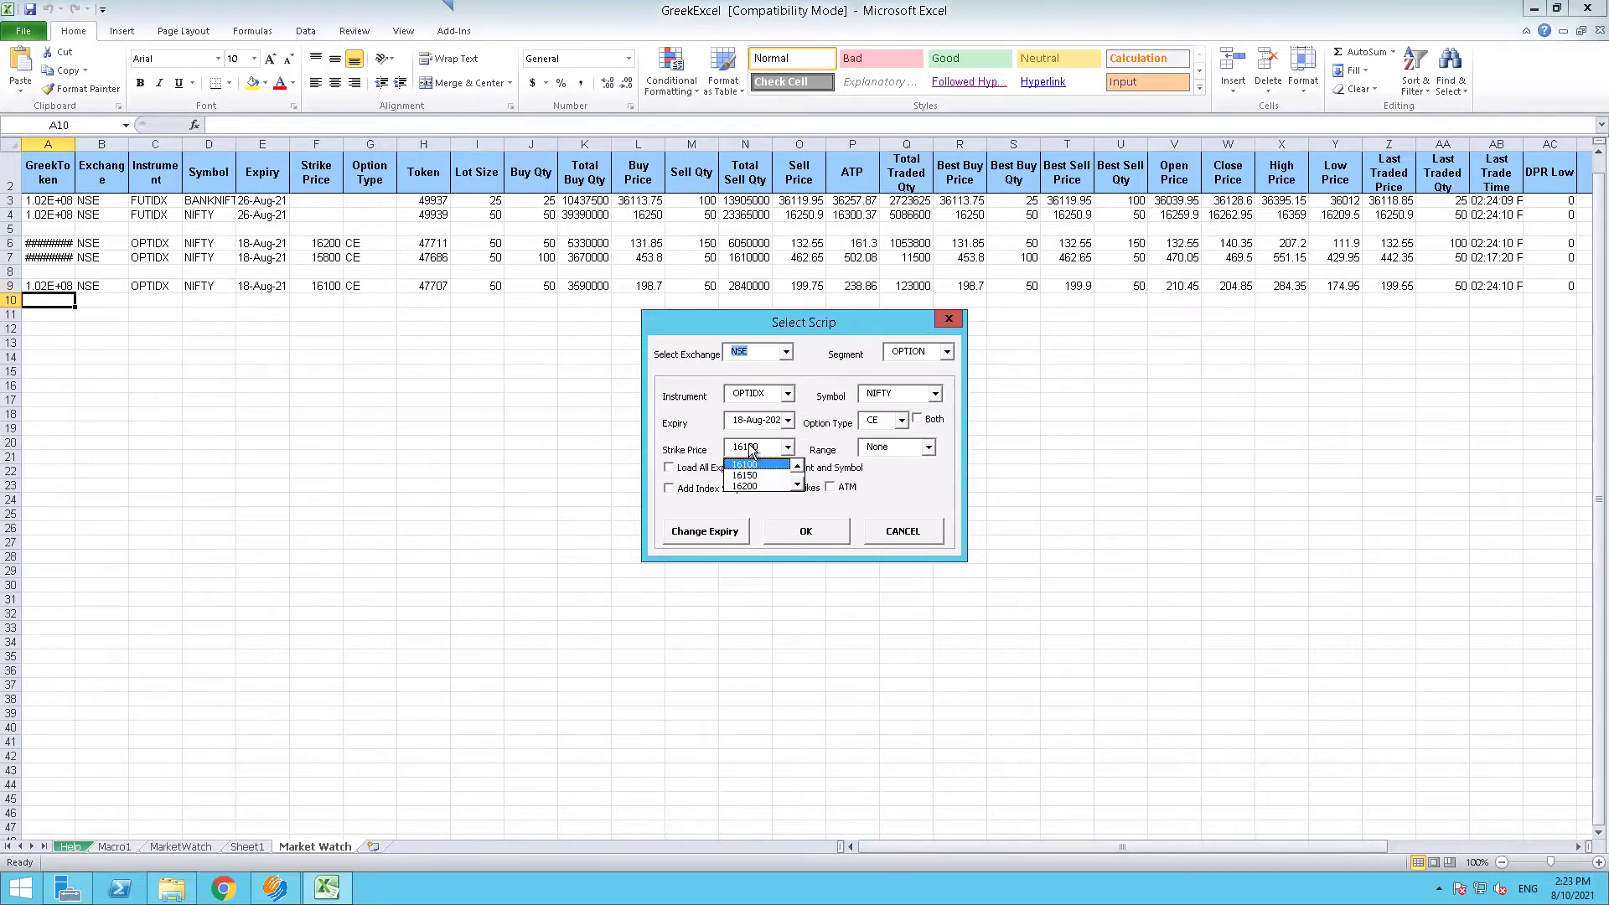
pyautogui.press('Up')
pyautogui.press('Up')
pyautogui.press('Up')
pyautogui.press('Return')
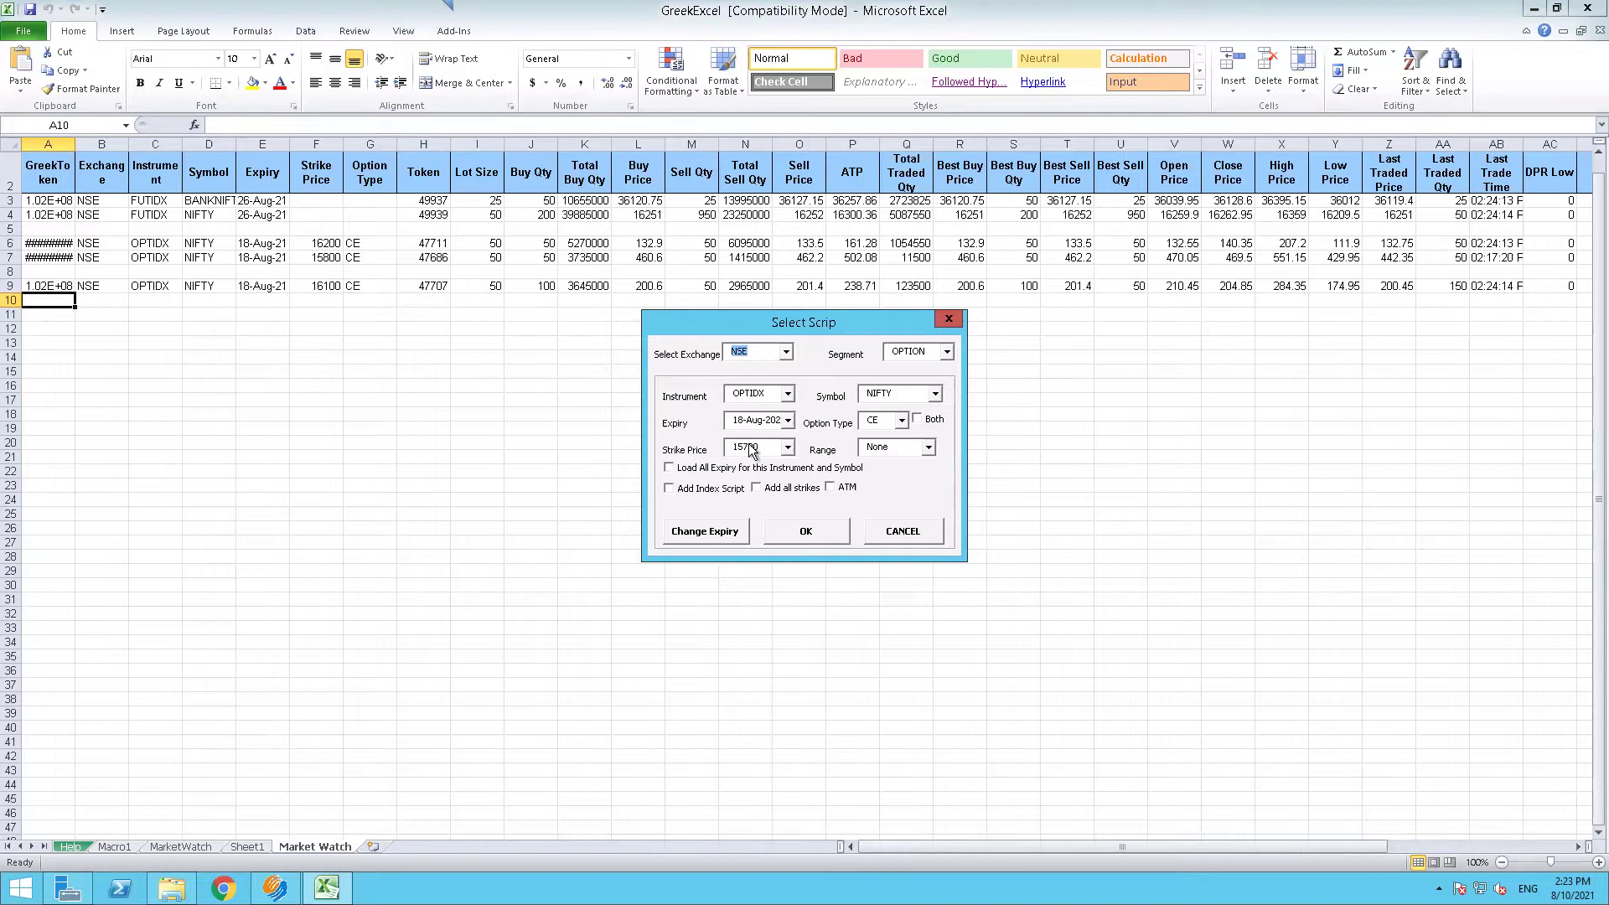
pyautogui.click(801, 536)
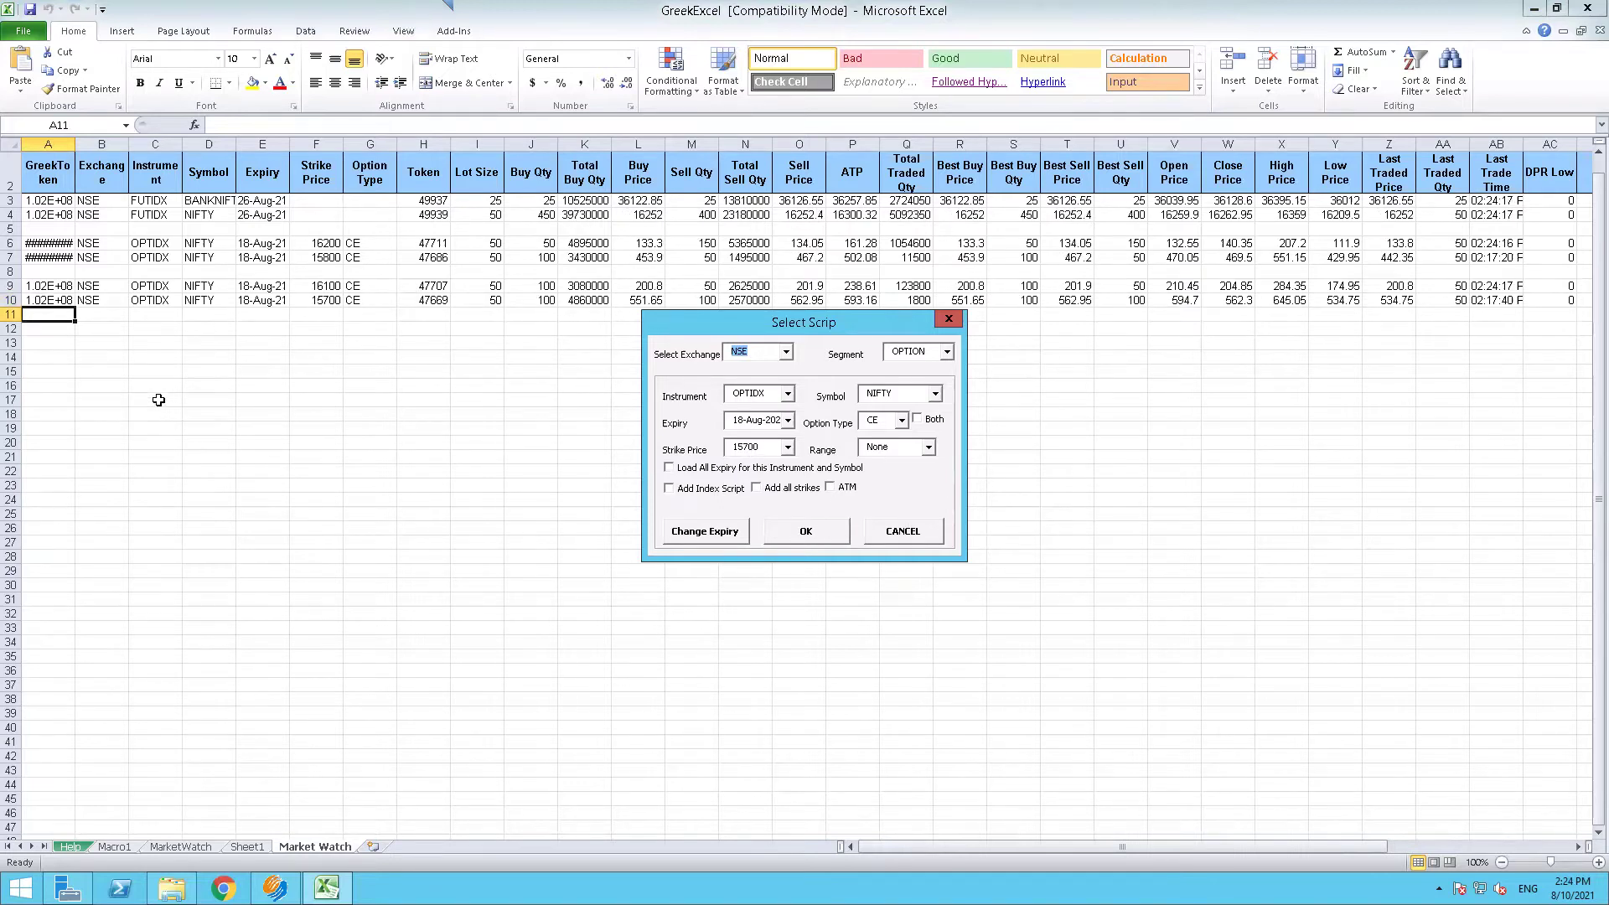
# After another blank row, add the NIFTY 16000 CE option
pyautogui.click(54, 327)
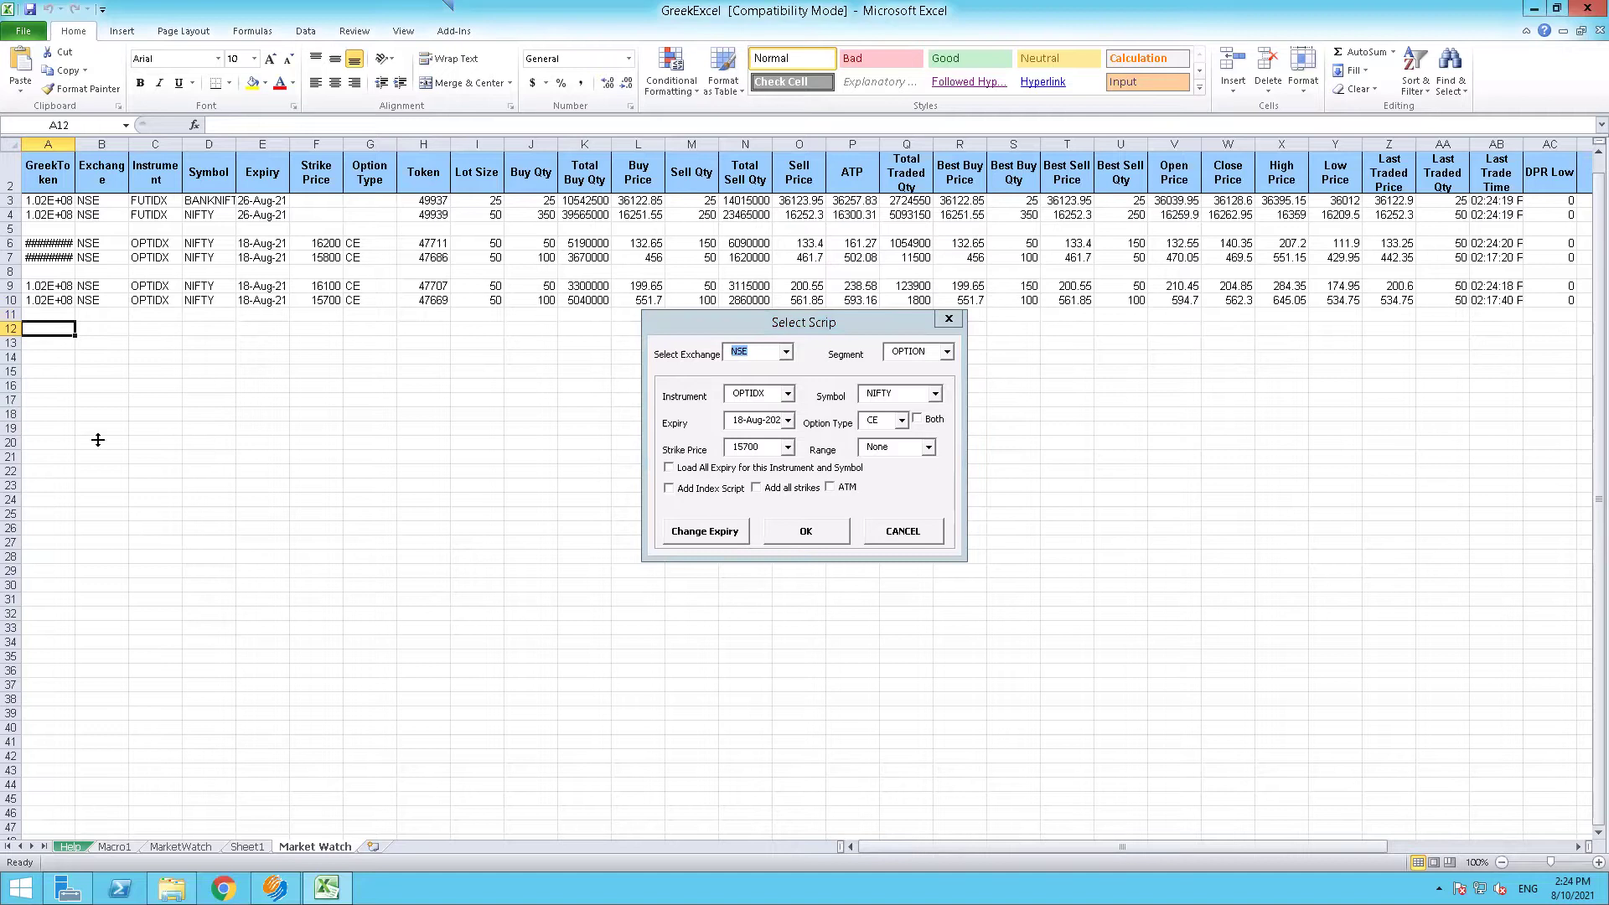
pyautogui.click(754, 449)
pyautogui.press('Down')
pyautogui.press('Down')
pyautogui.press('Down')
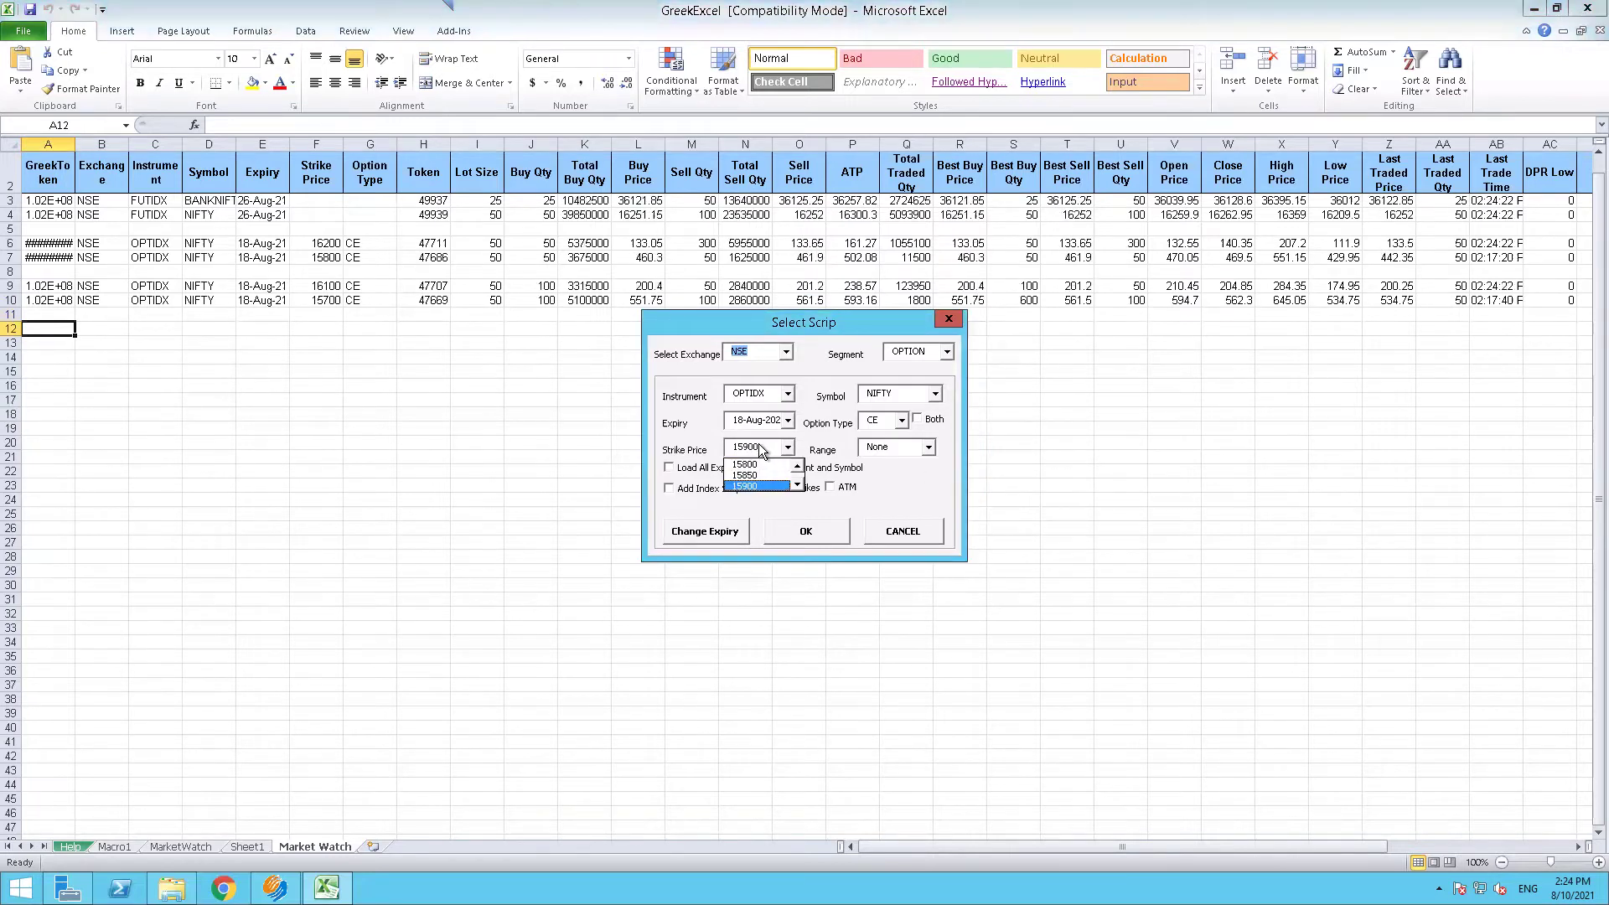
pyautogui.press('Down')
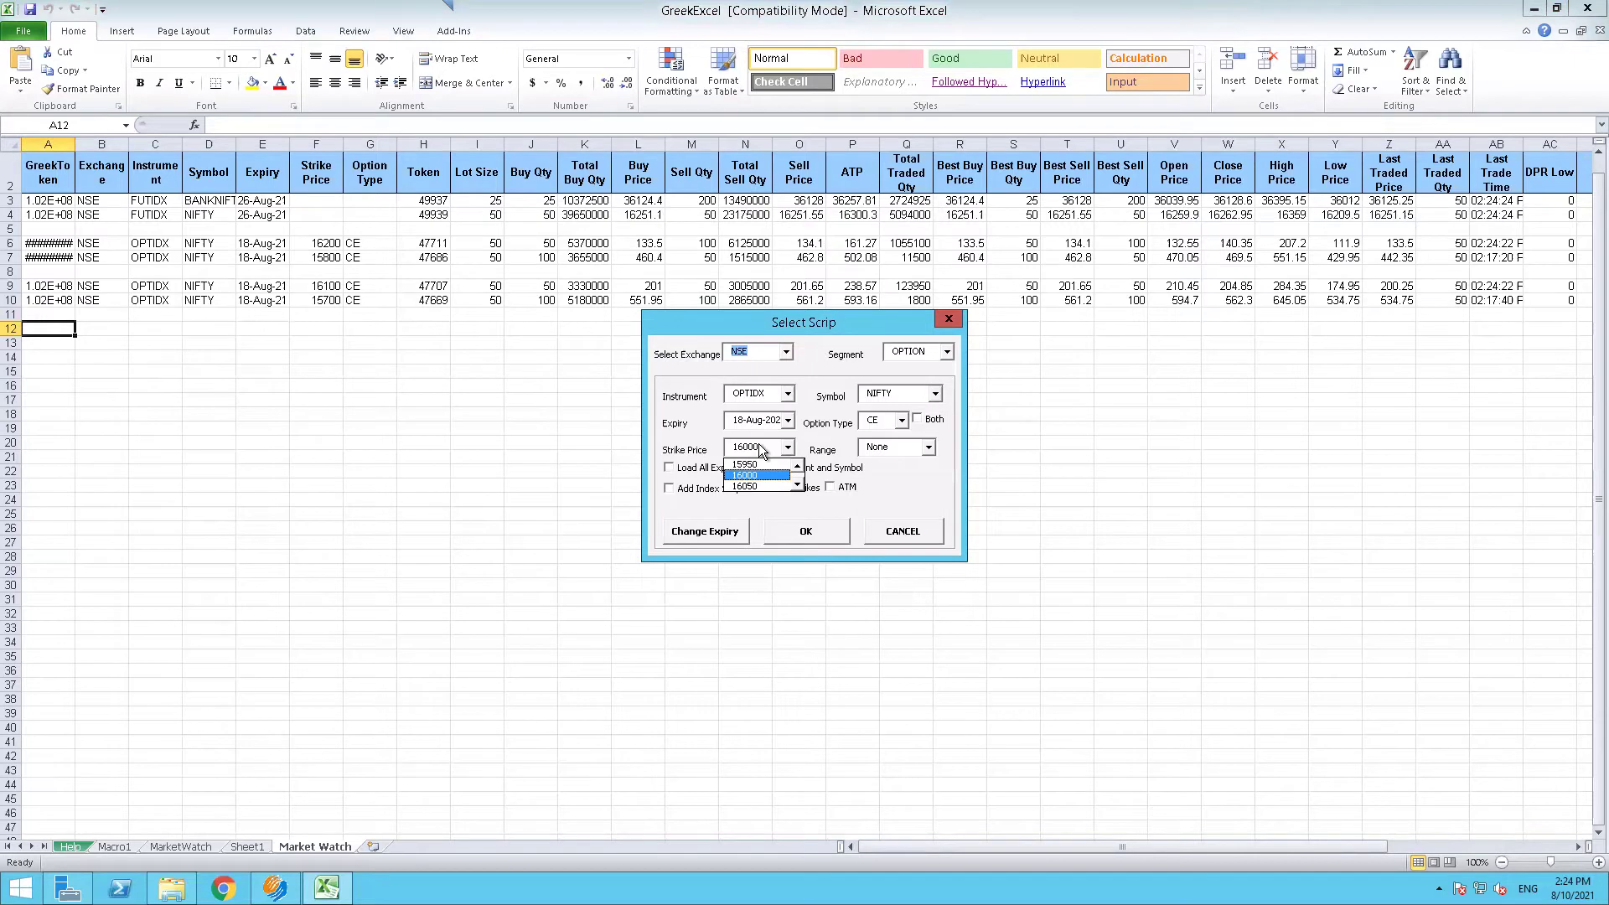
pyautogui.click(754, 475)
pyautogui.click(805, 532)
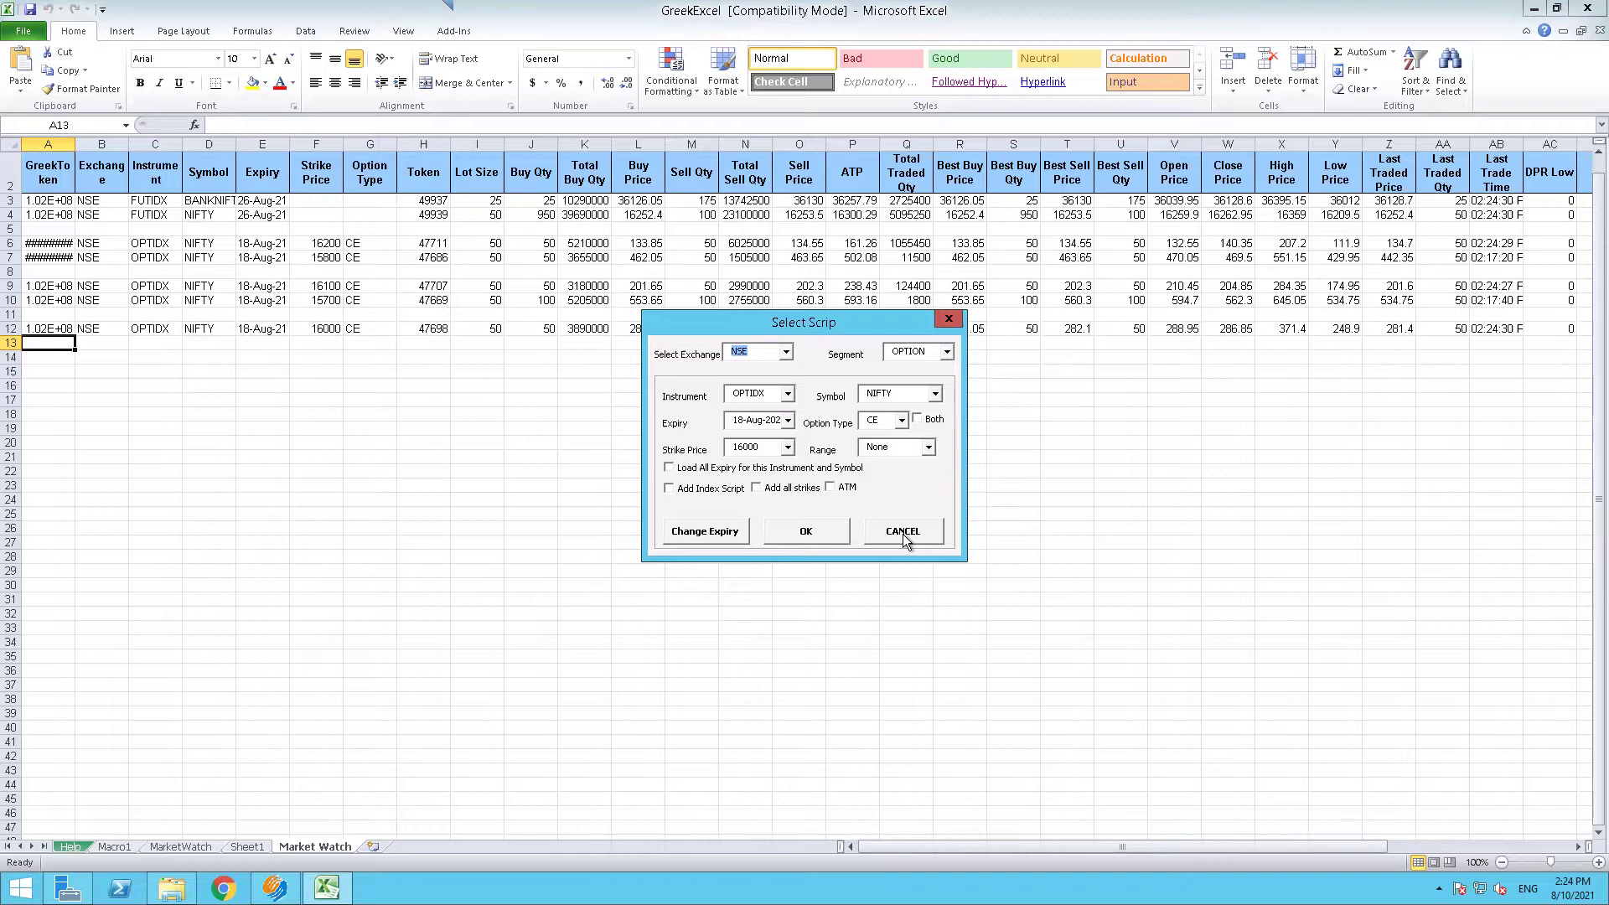
# Turn rows 6 and 7 into the 16200 and 15800 PE contracts
pyautogui.click(47, 246)
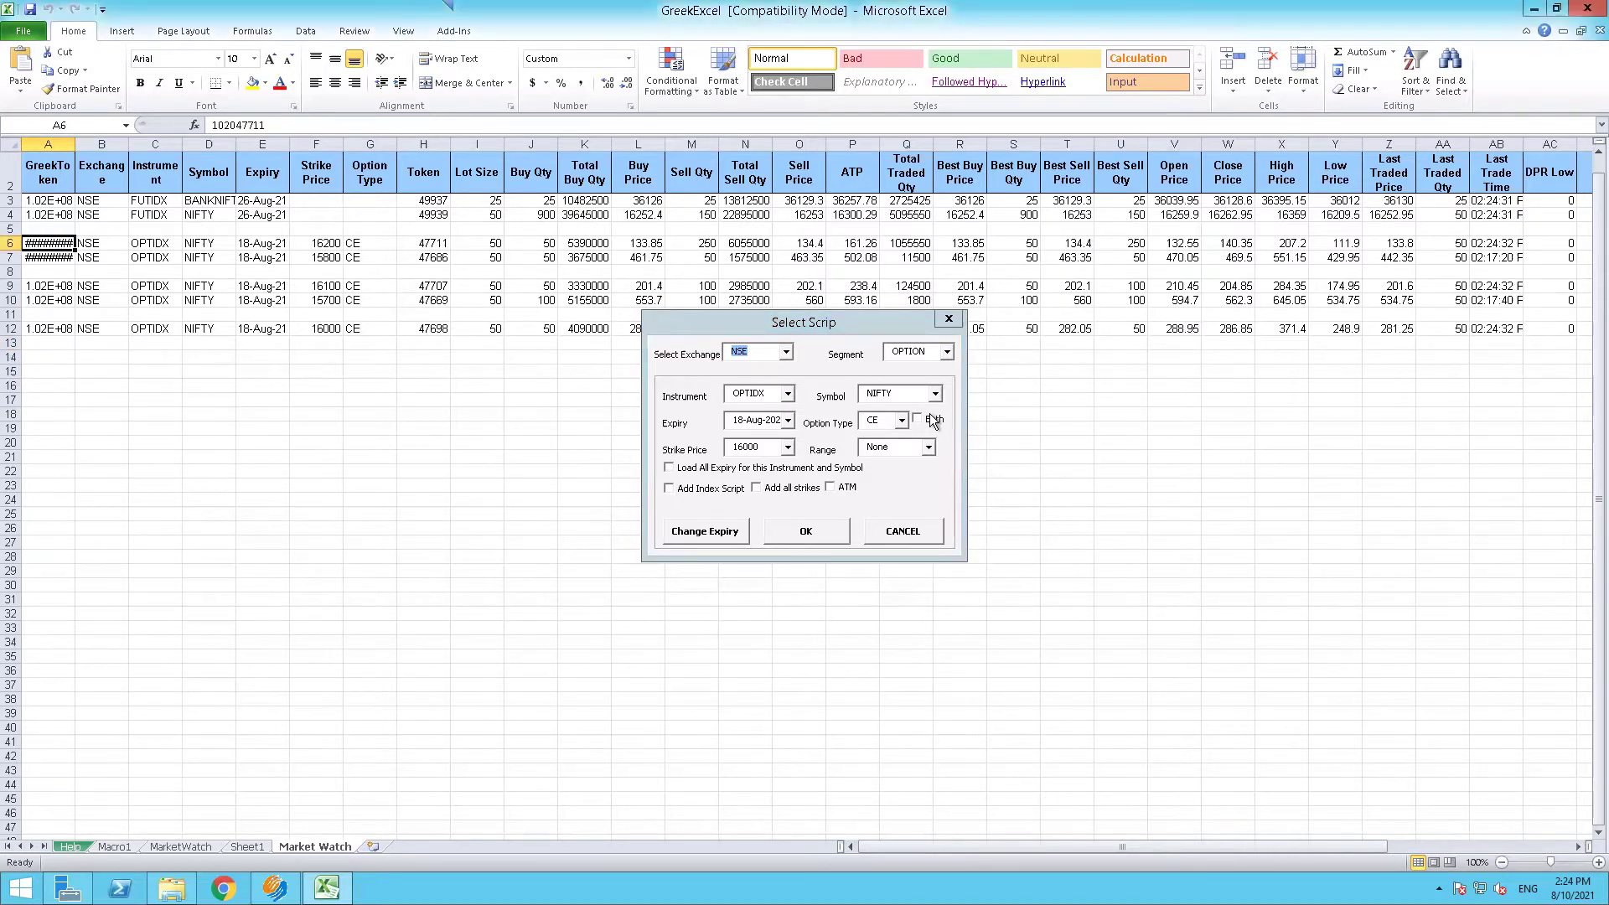
pyautogui.click(806, 531)
pyautogui.press('Up')
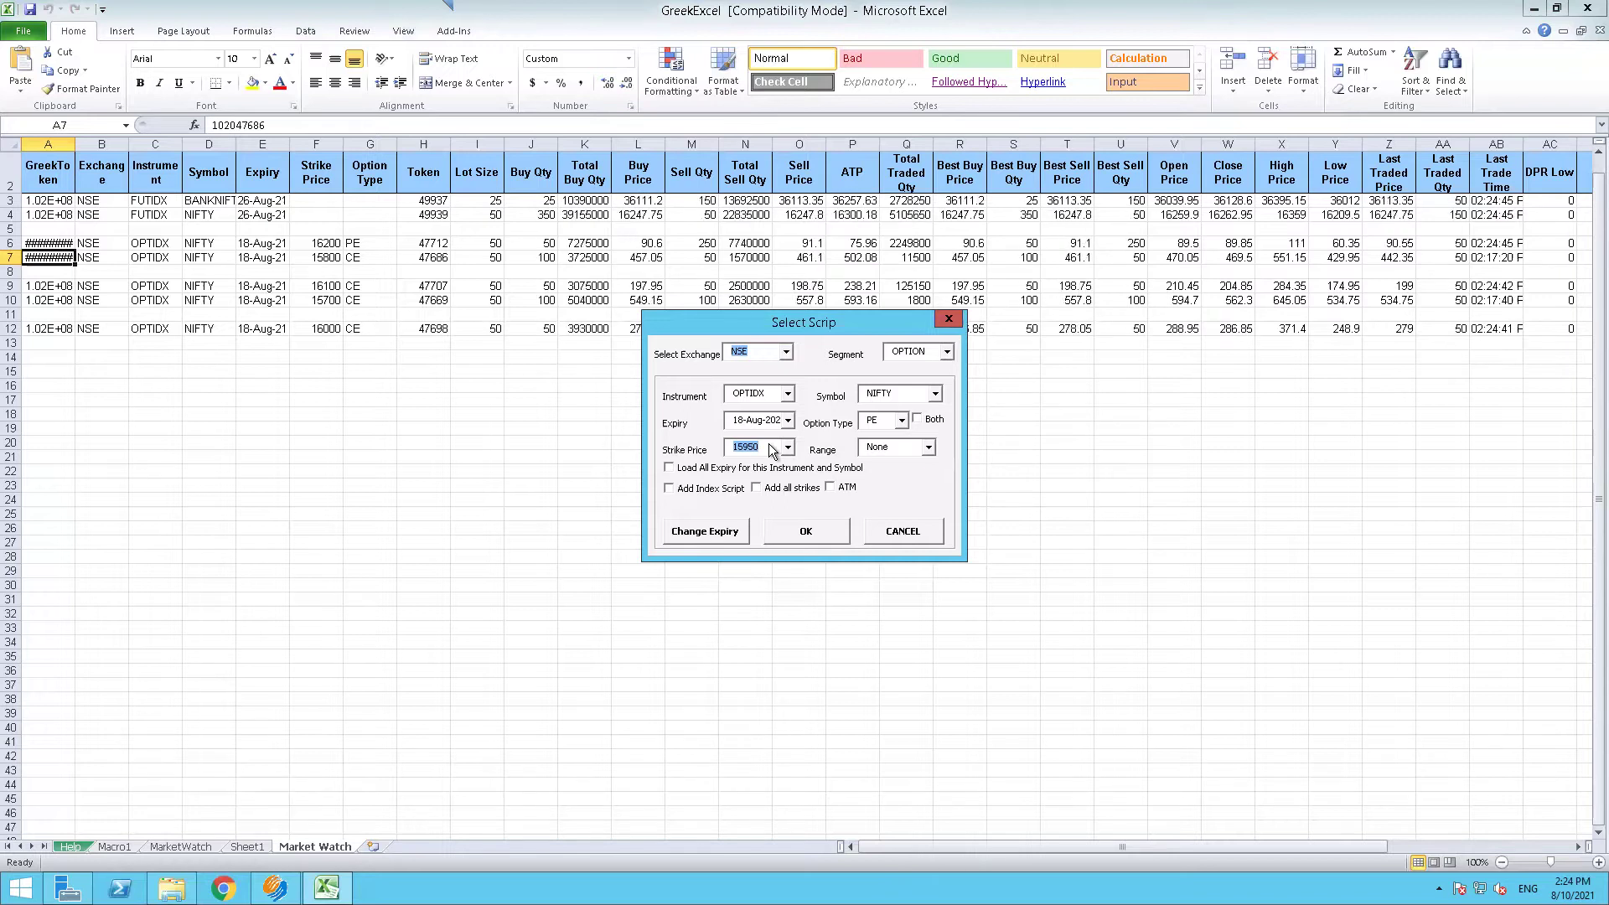
pyautogui.press('Up')
pyautogui.press('Up')
pyautogui.press('Up')
pyautogui.press('Down')
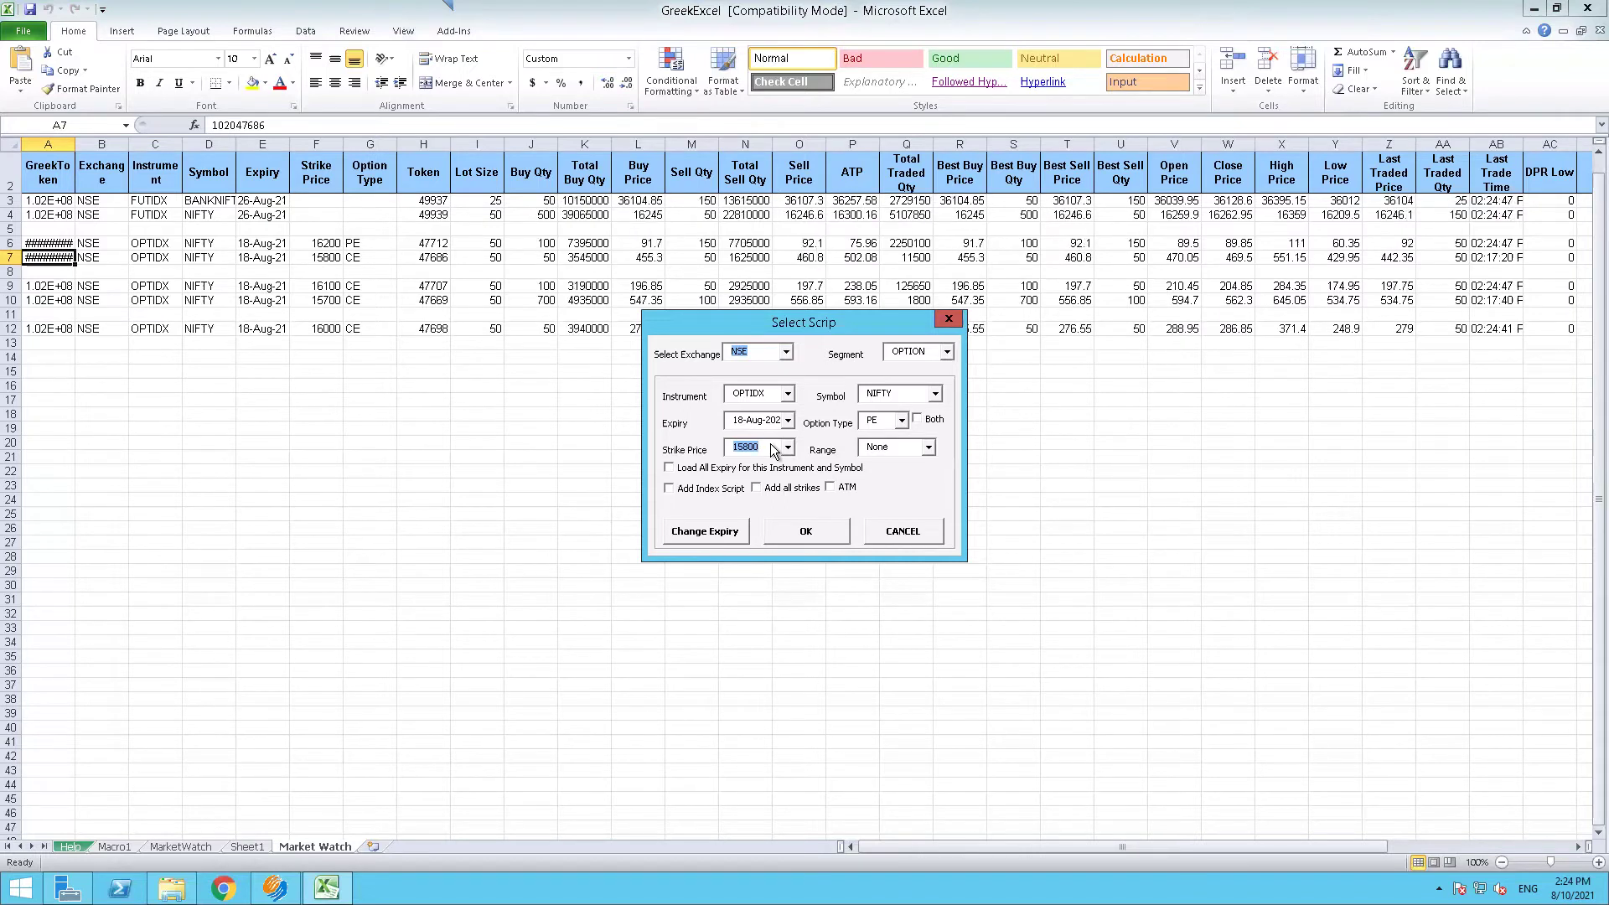
pyautogui.click(795, 535)
# Add the 16100 and 15700 PE options to the sheet
pyautogui.click(753, 449)
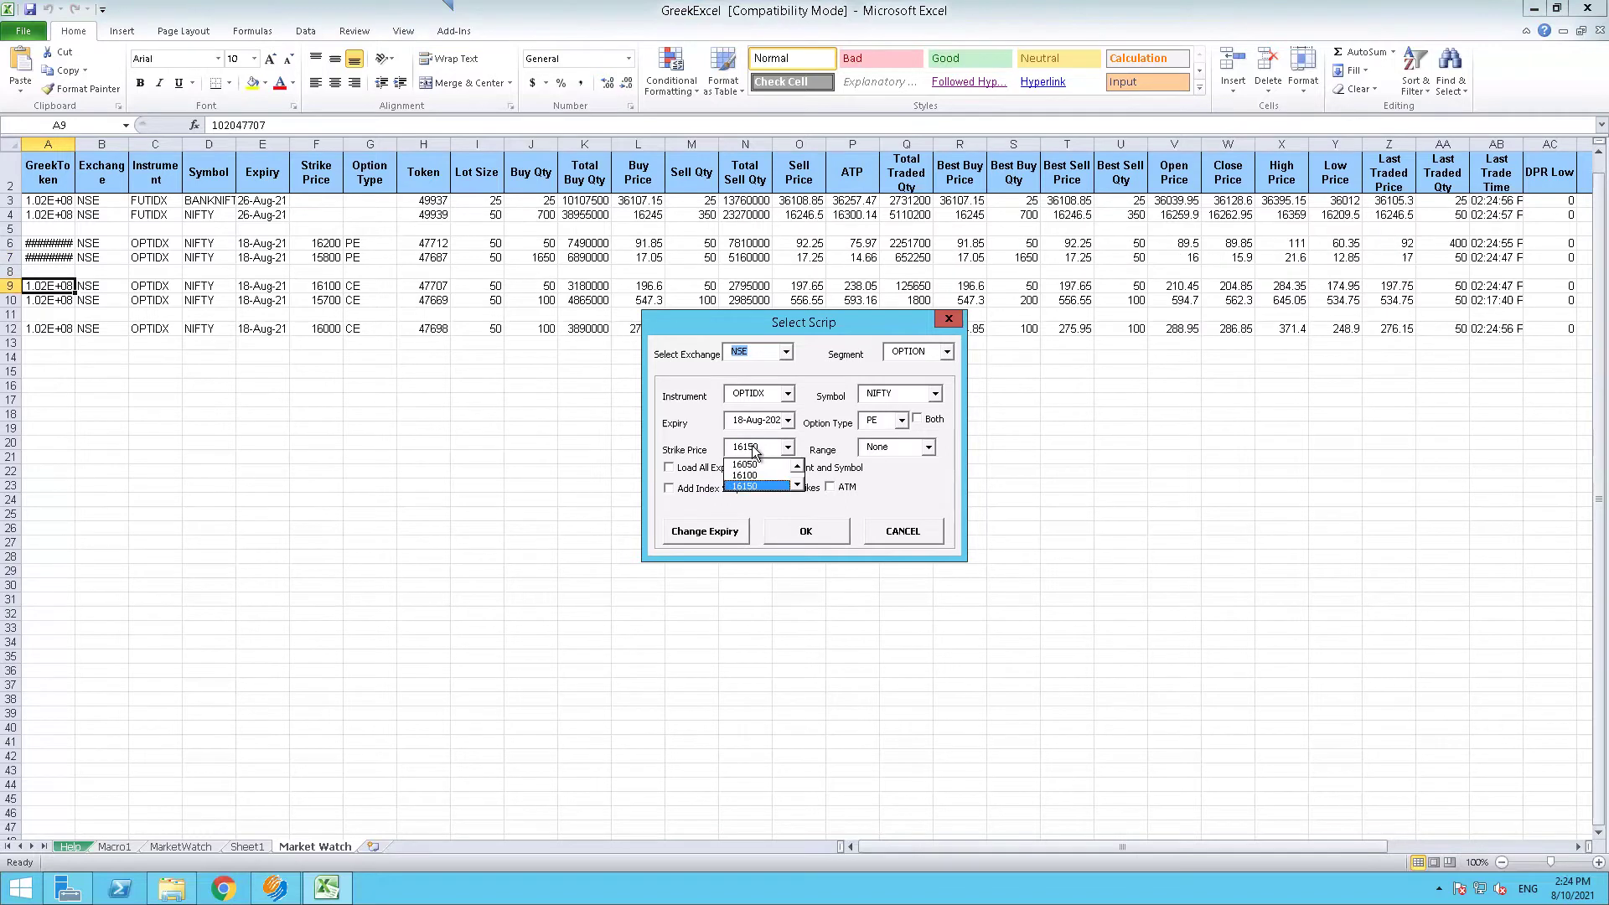
pyautogui.click(754, 451)
pyautogui.click(800, 531)
pyautogui.click(757, 451)
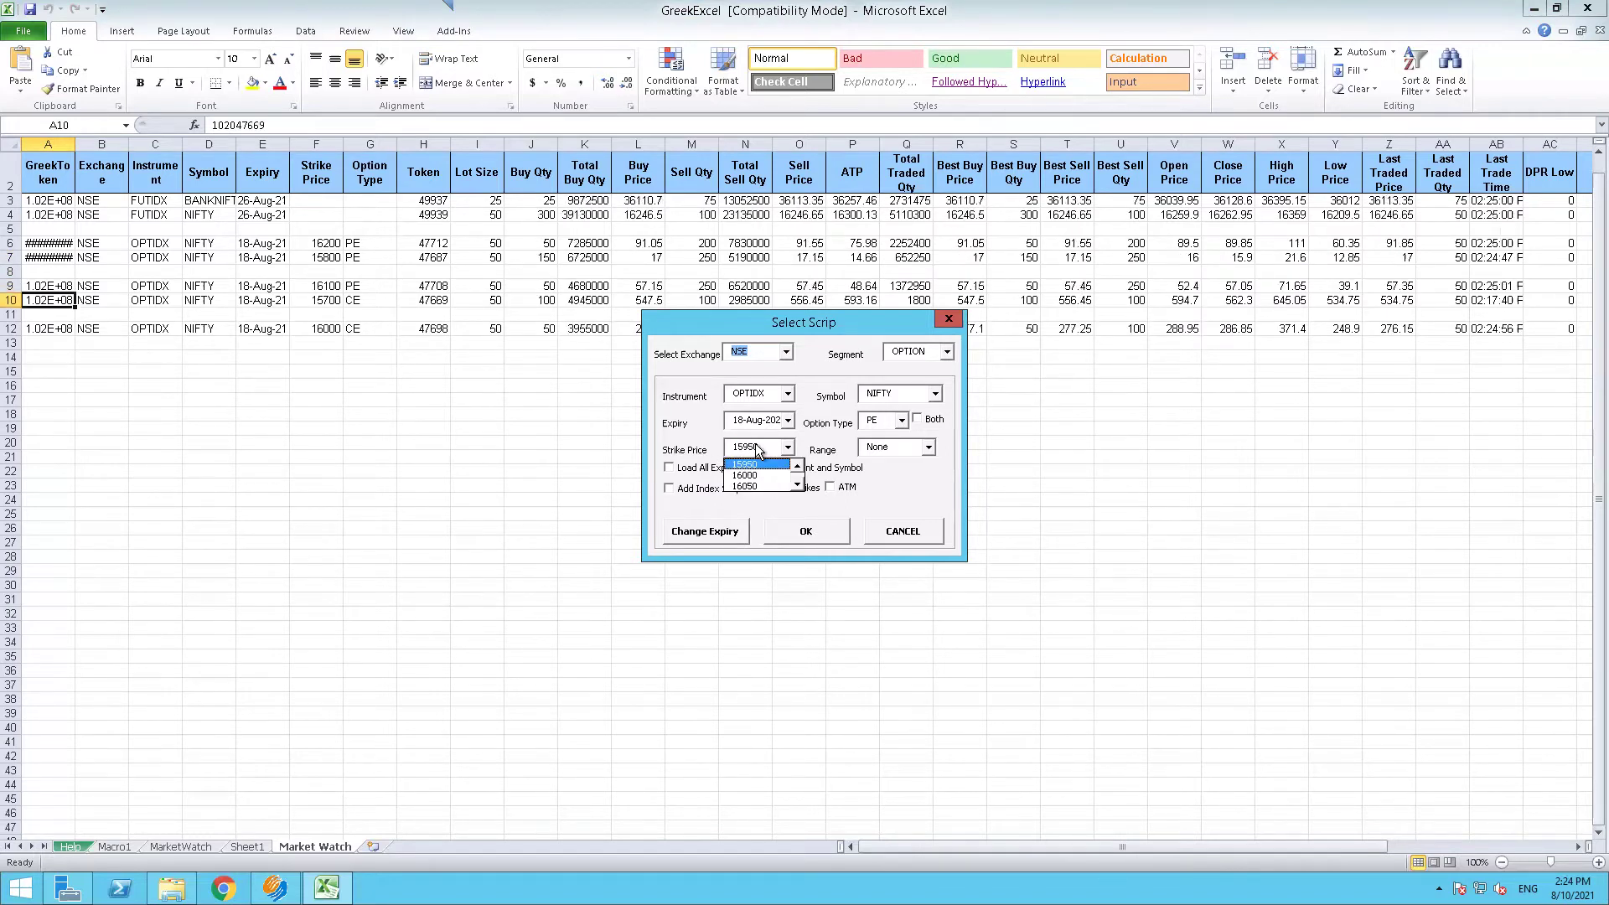
pyautogui.scroll(1, 757, 469)
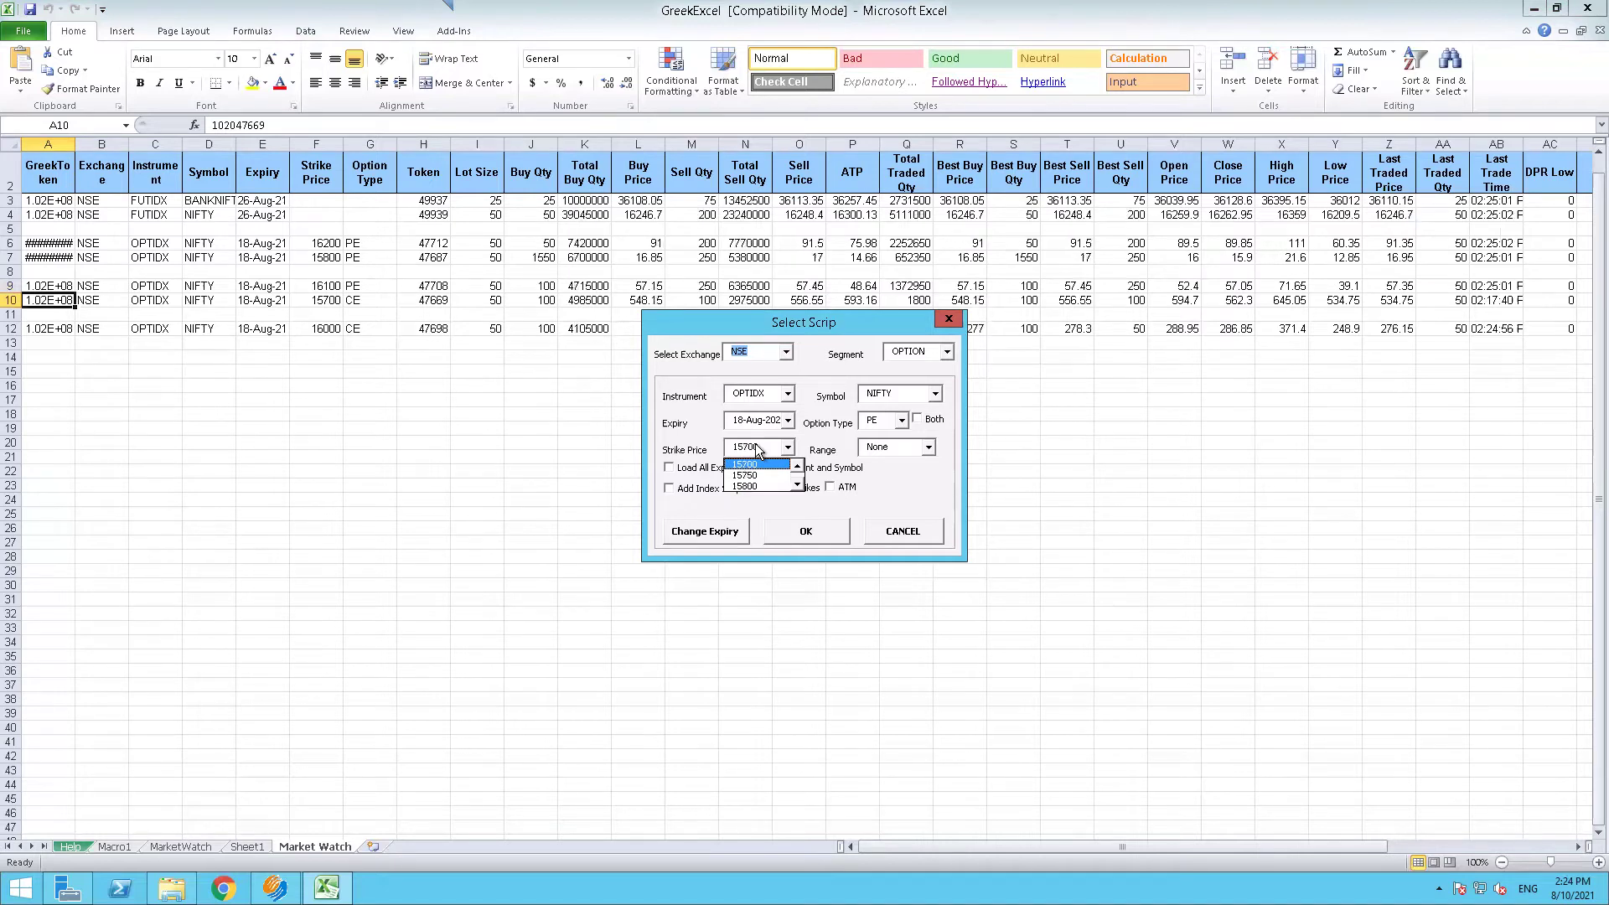
pyautogui.click(754, 463)
pyautogui.click(792, 530)
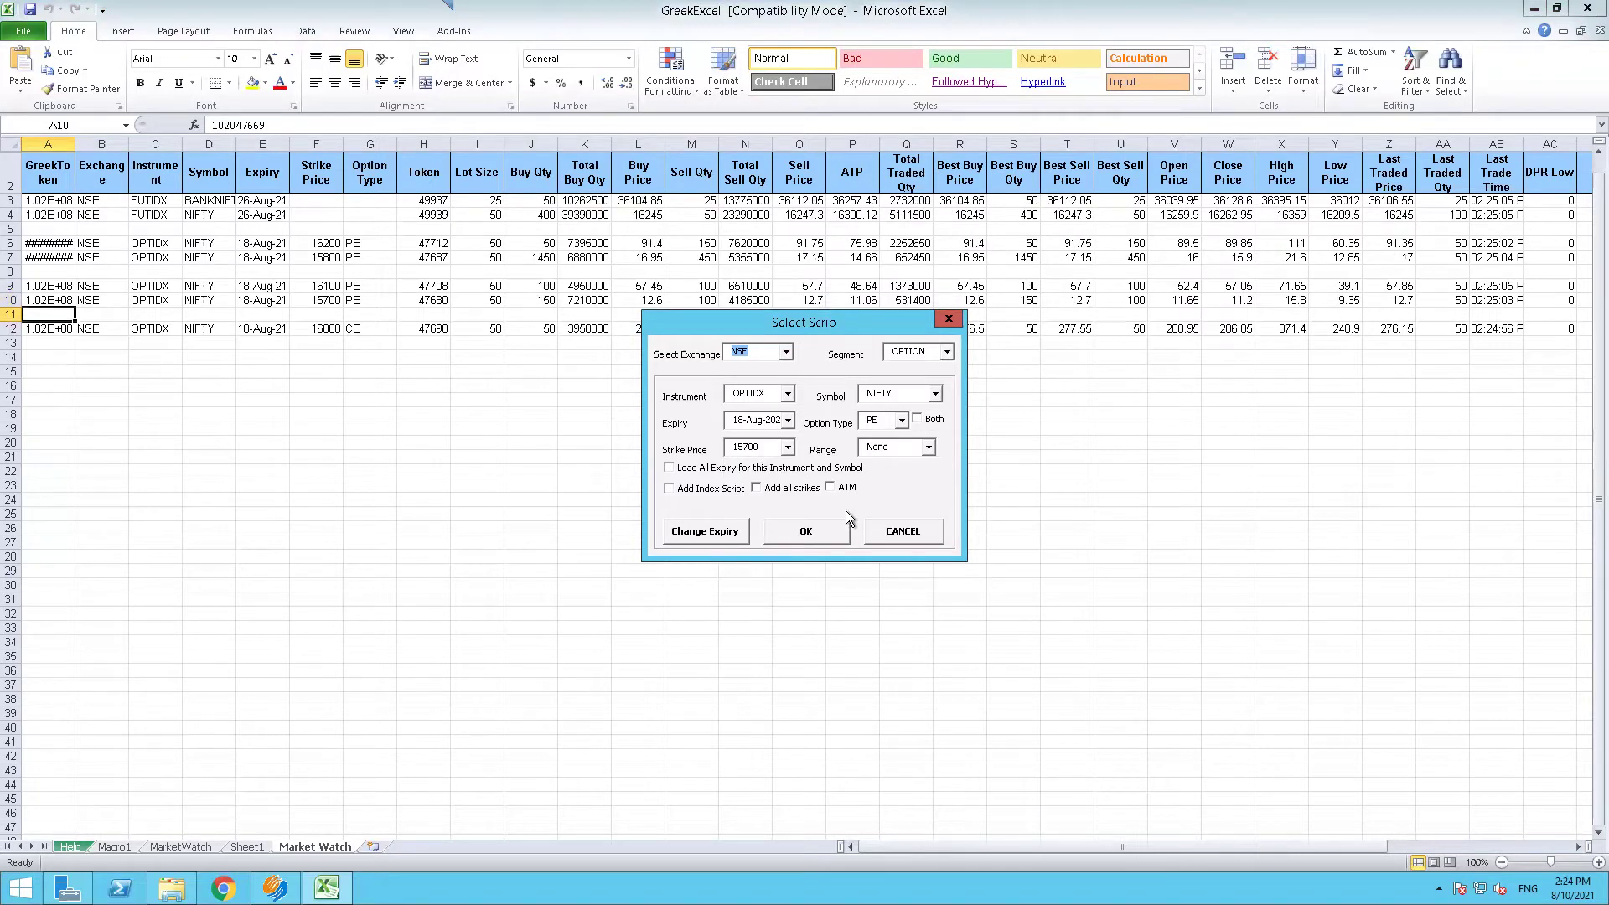
# Add the 16000 PE option starting at row 12
pyautogui.click(48, 327)
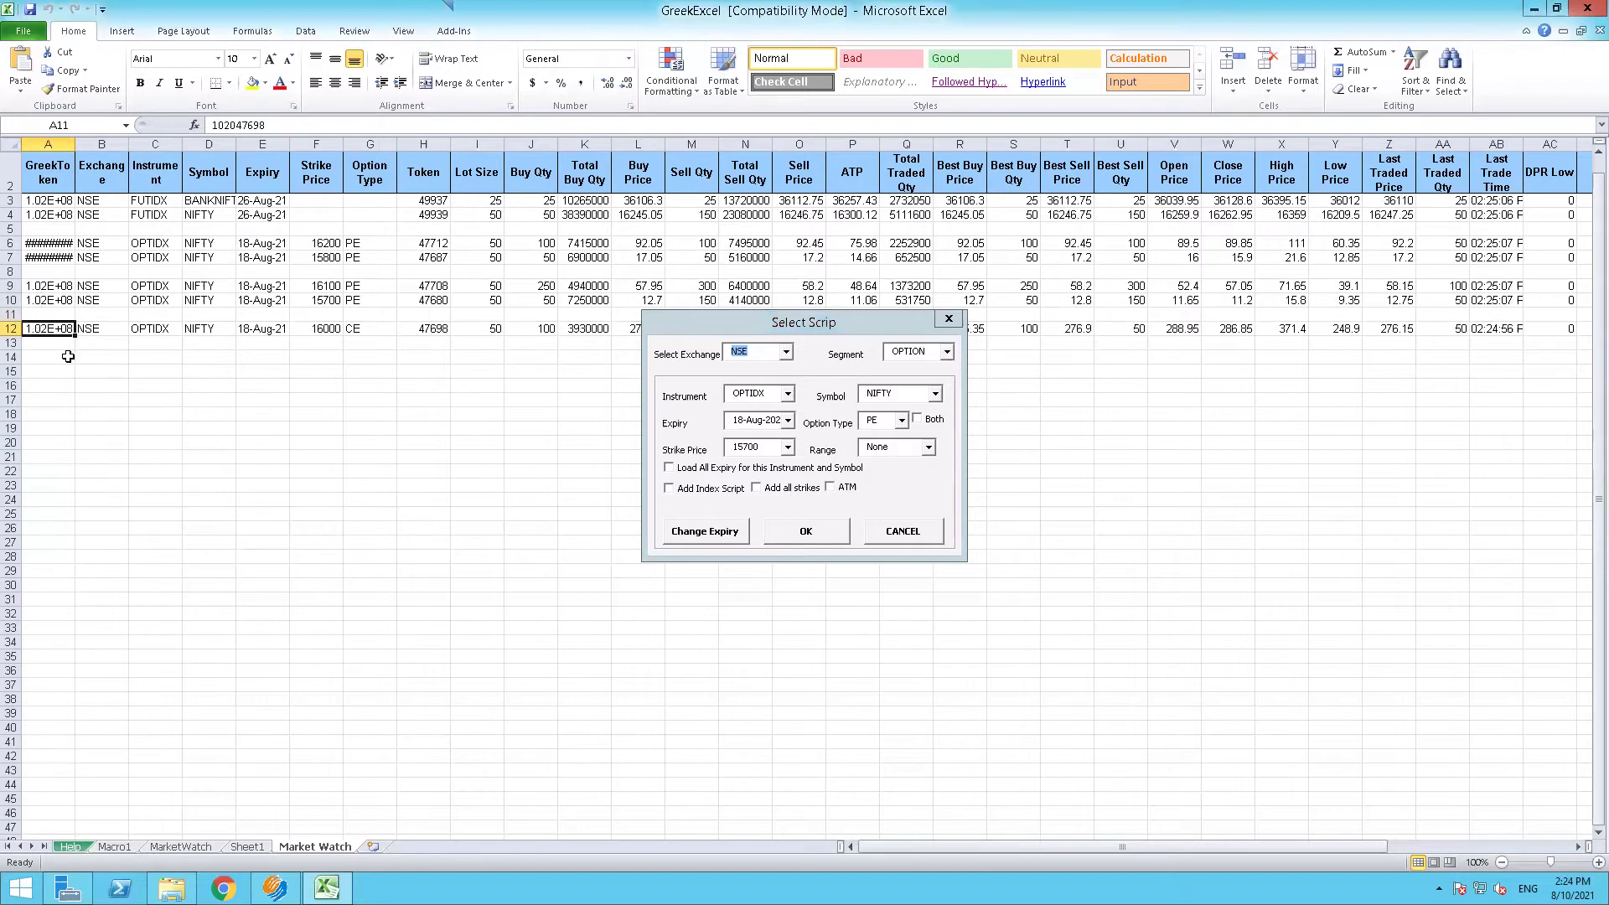
pyautogui.click(748, 450)
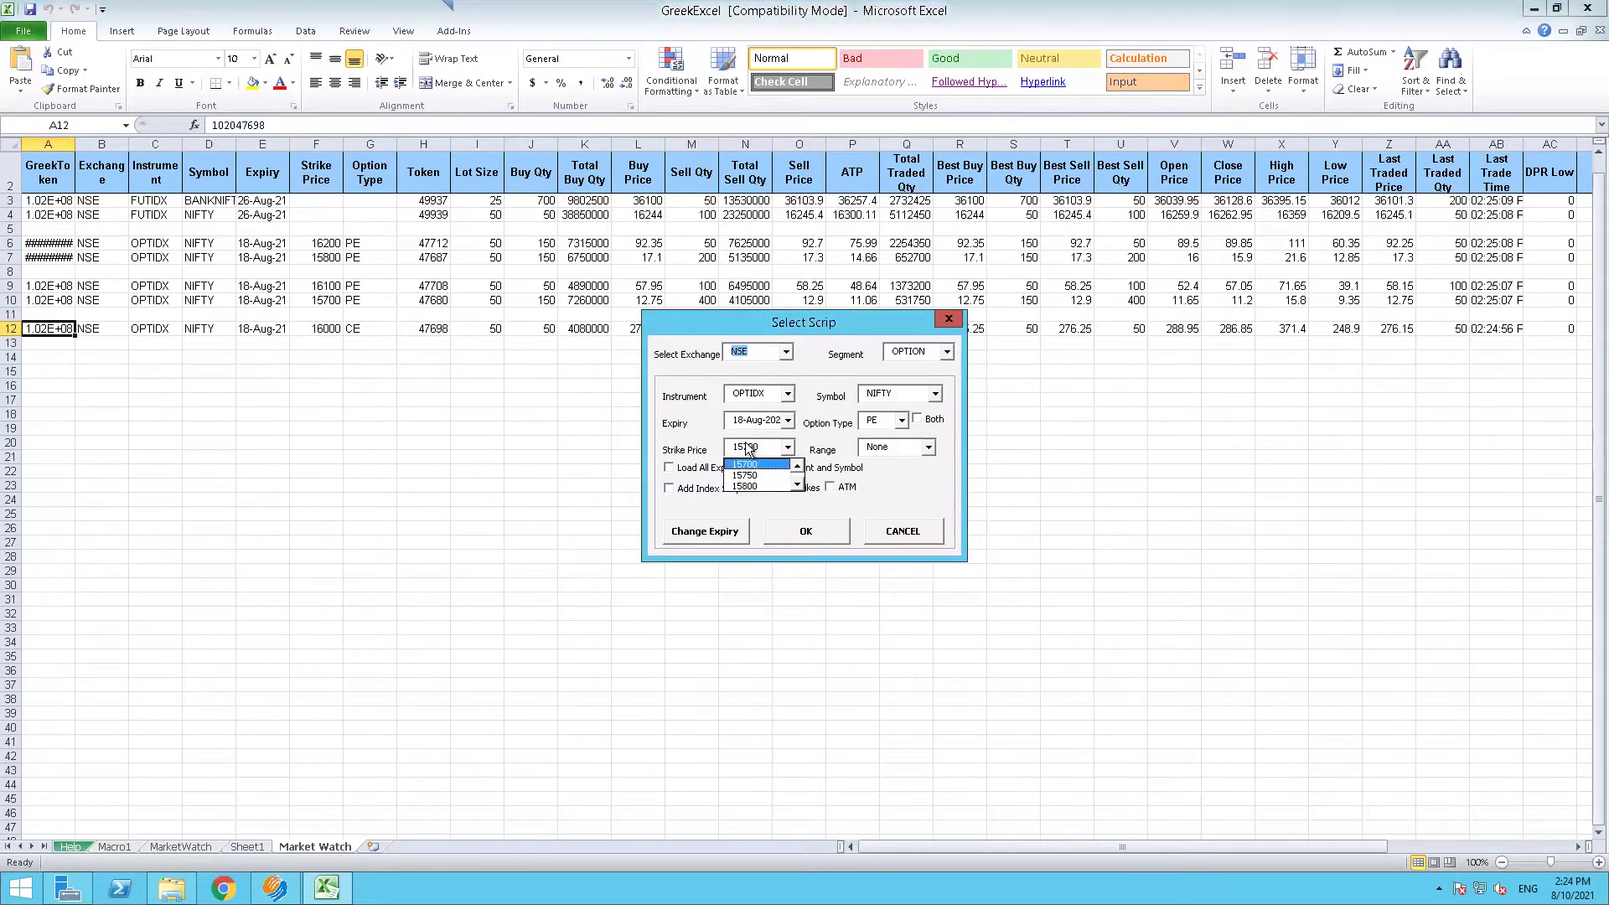
pyautogui.press('Down')
pyautogui.press('Down')
pyautogui.press('Down')
pyautogui.press('Down')
pyautogui.press('Down')
pyautogui.press('Down')
pyautogui.click(745, 465)
pyautogui.click(808, 526)
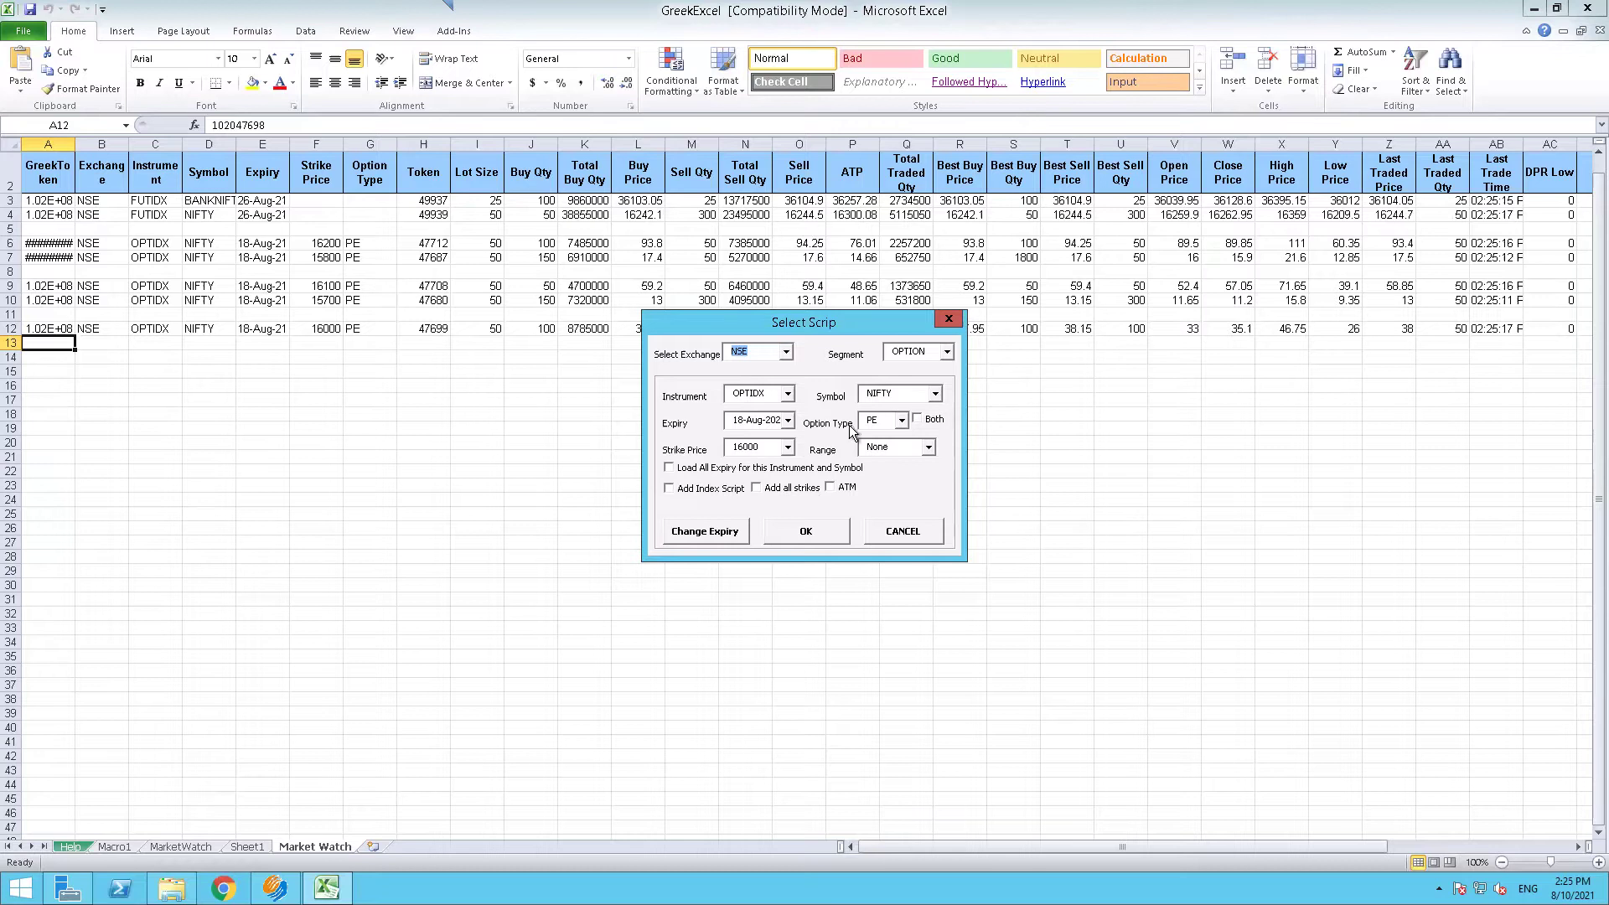
# Add the lower PE strikes down to 14800 and close the Select Scrip dialog
pyautogui.click(762, 449)
pyautogui.press('Up')
pyautogui.press('Up')
pyautogui.press('Up')
pyautogui.press('Return')
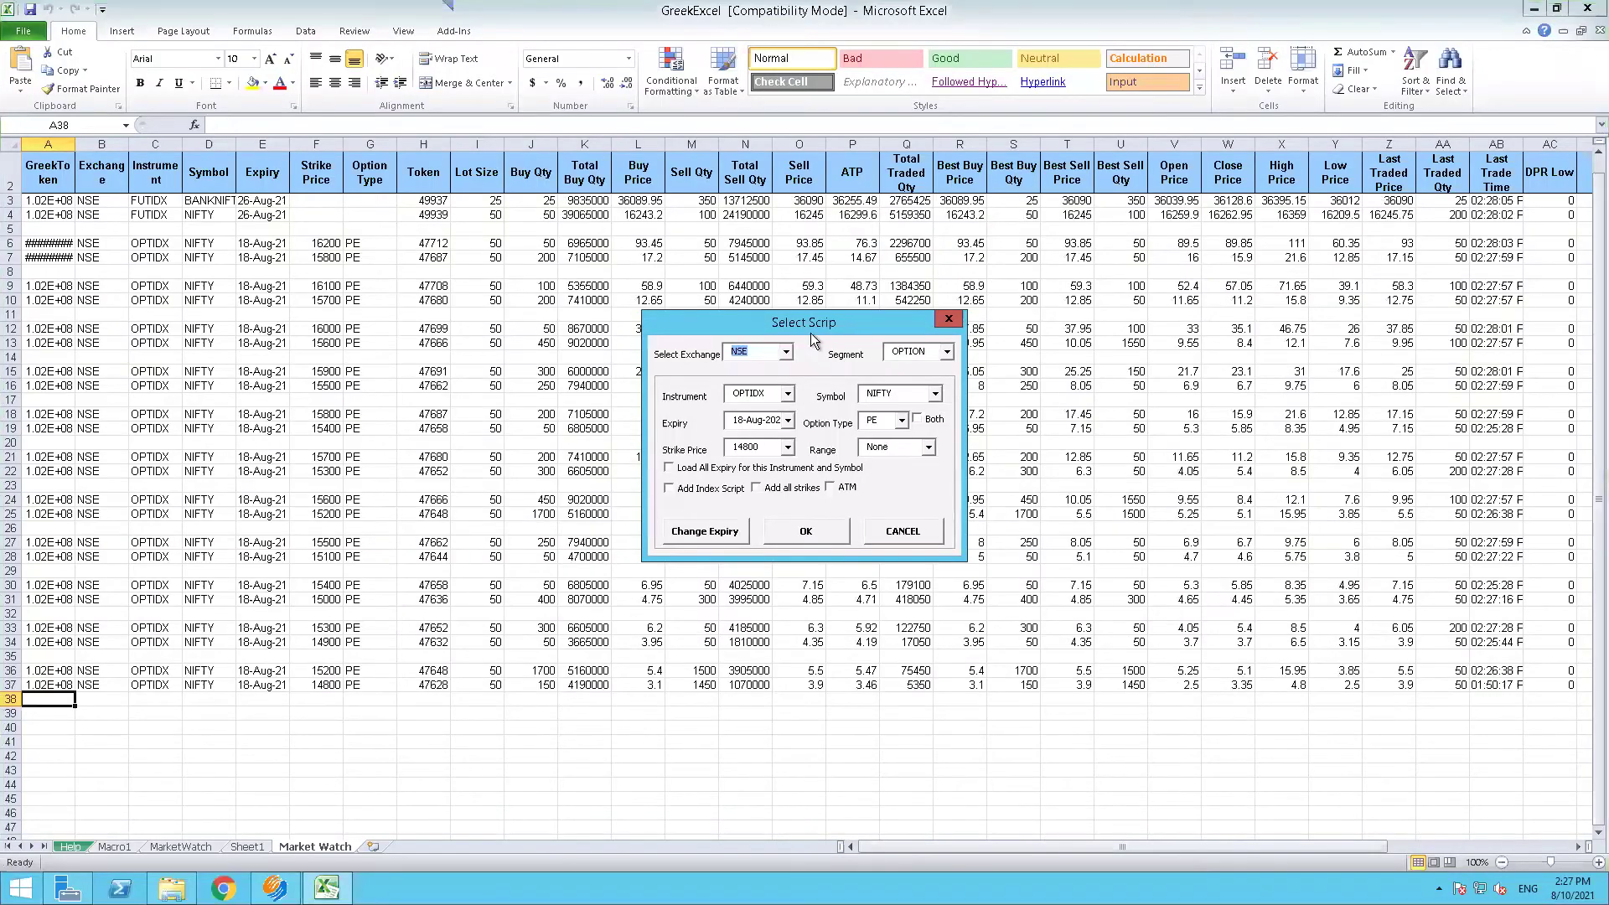
pyautogui.click(806, 531)
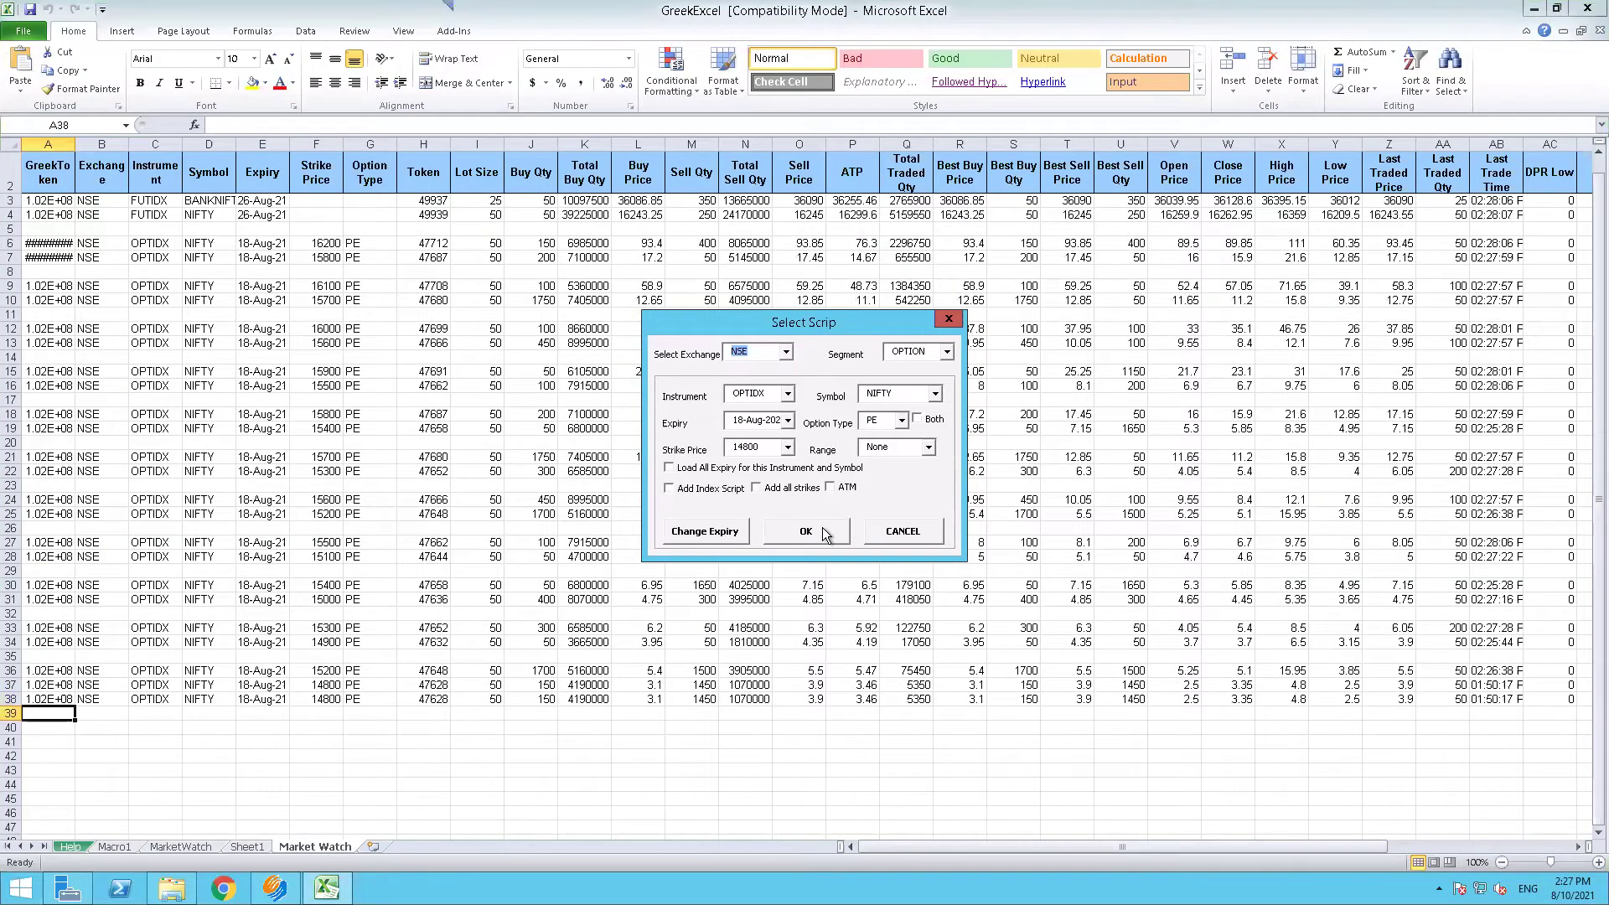
pyautogui.click(884, 532)
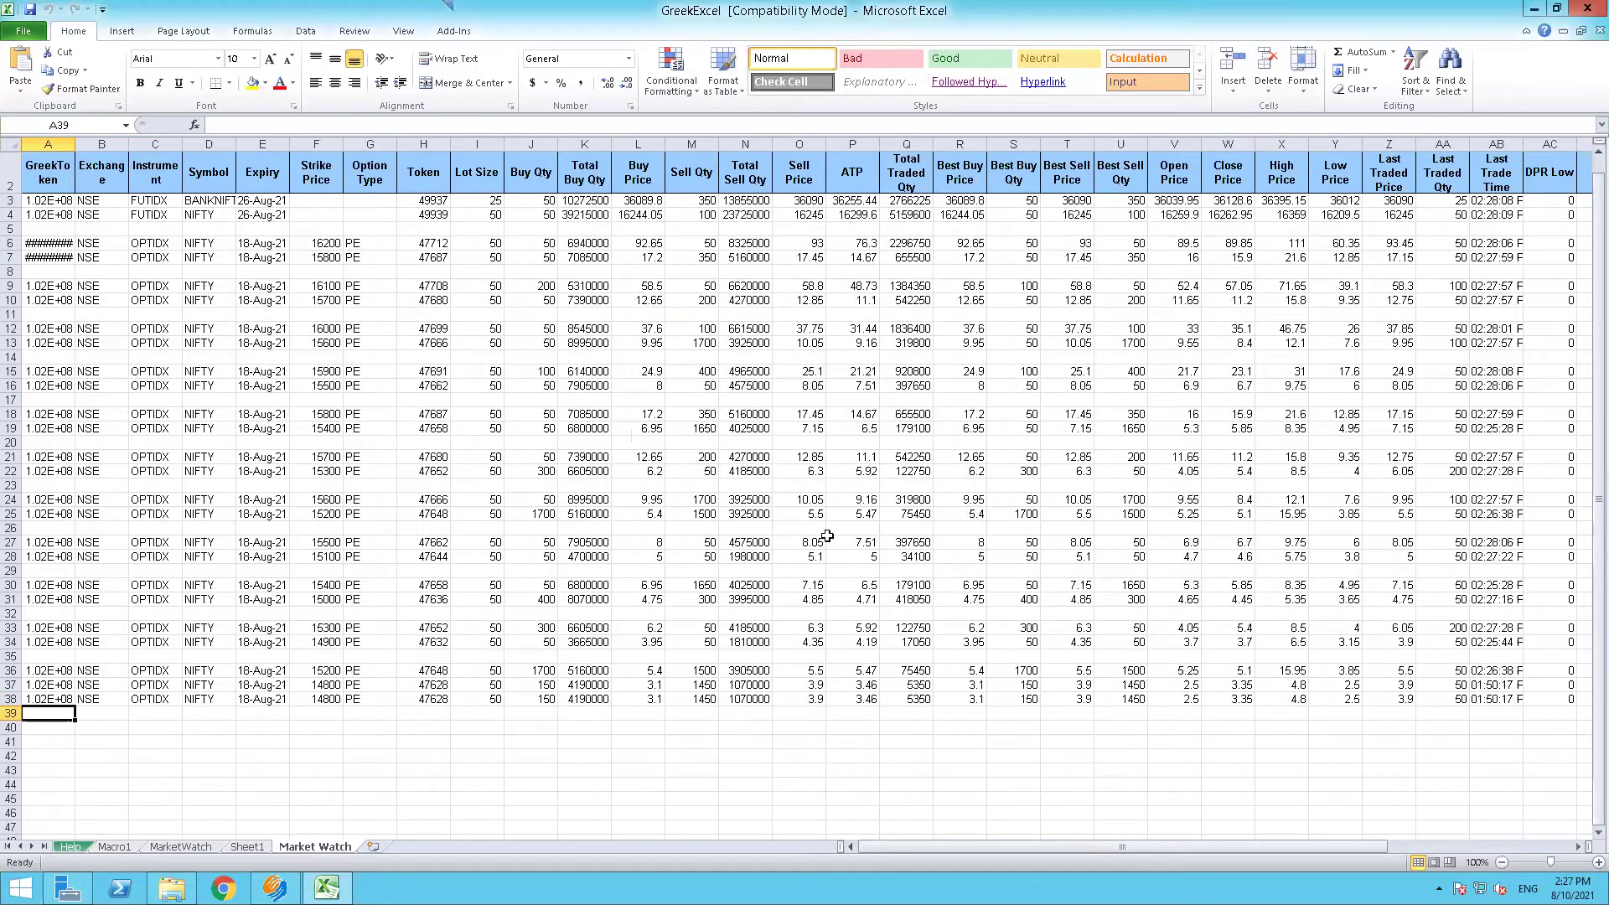
# Delete the duplicate 14800 put row 38 and insert two blank rows at row 8
pyautogui.click(12, 699)
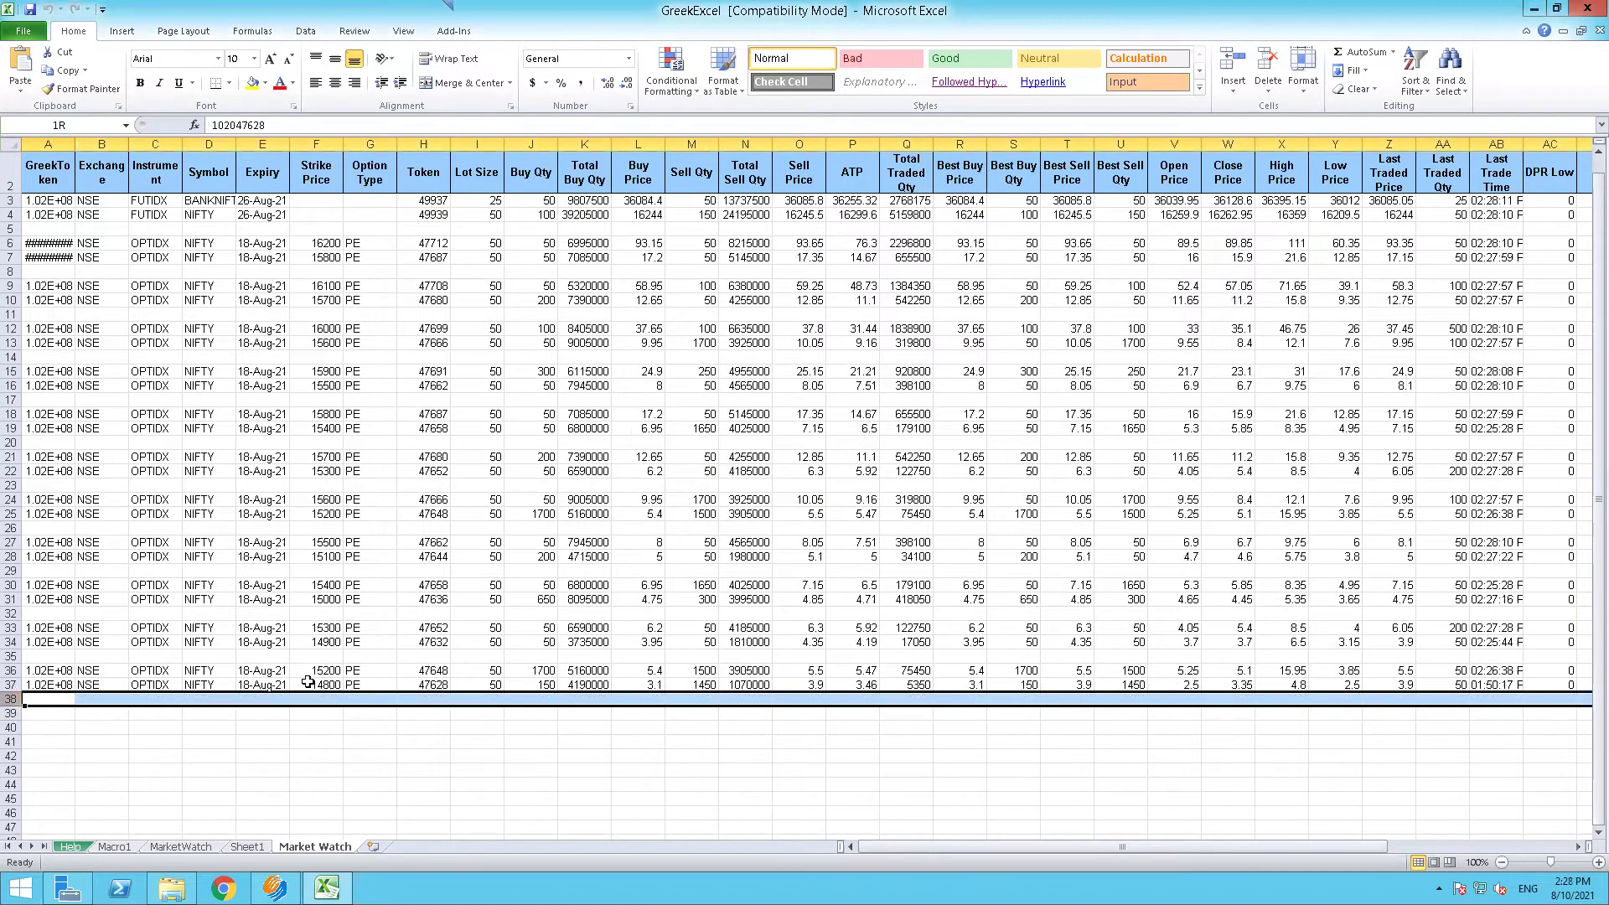
pyautogui.click(352, 734)
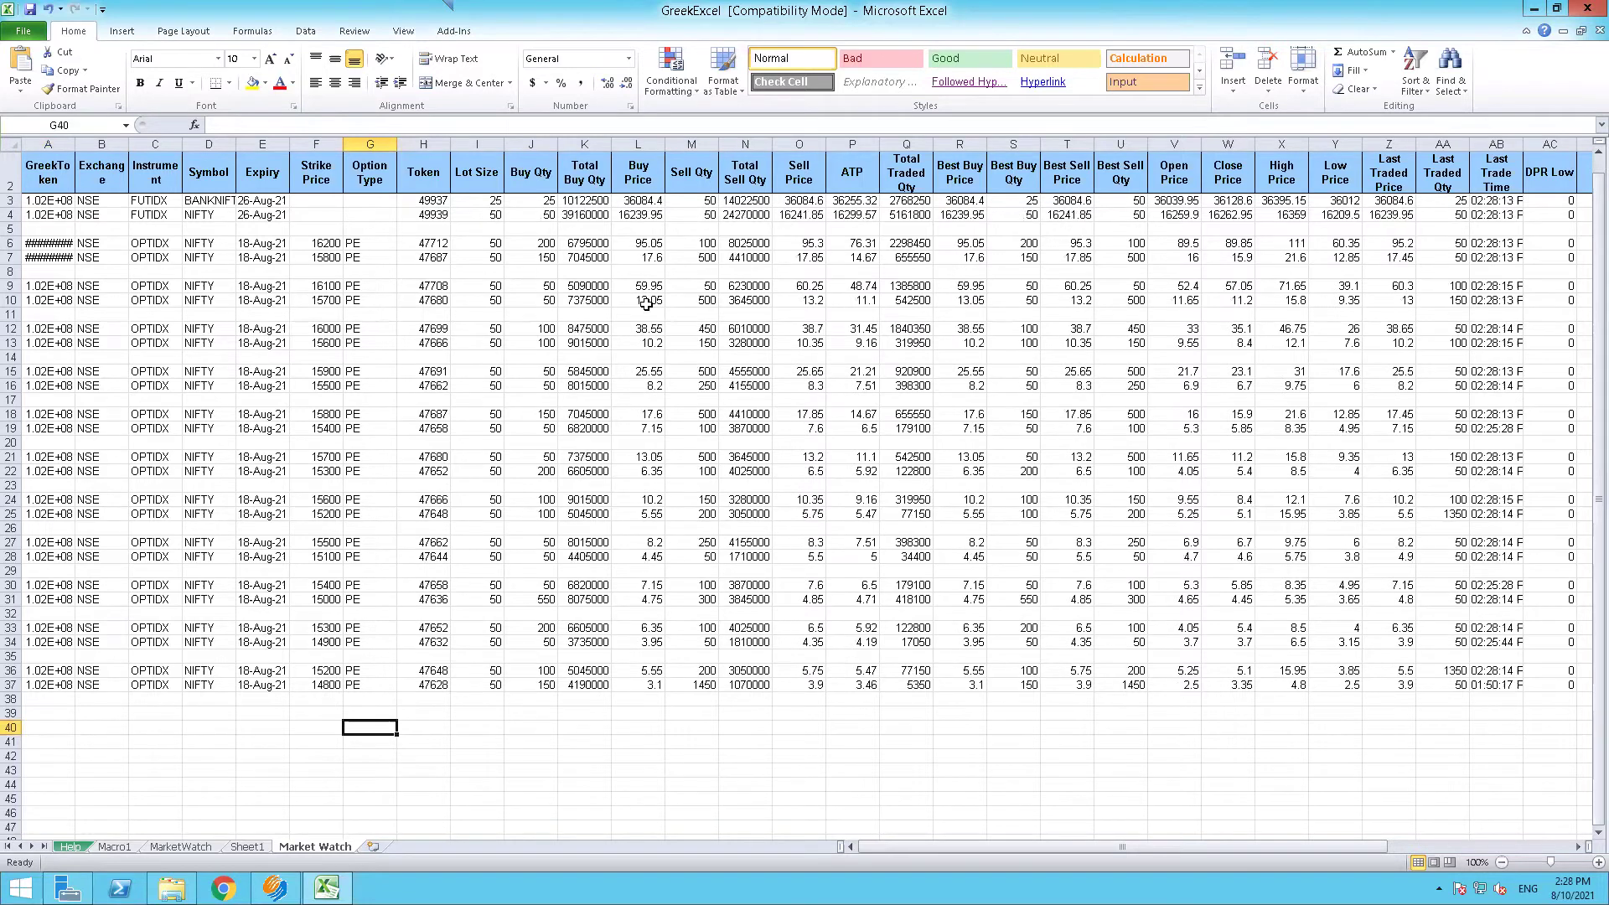
pyautogui.click(28, 273)
pyautogui.hotkey('shift', 'space')
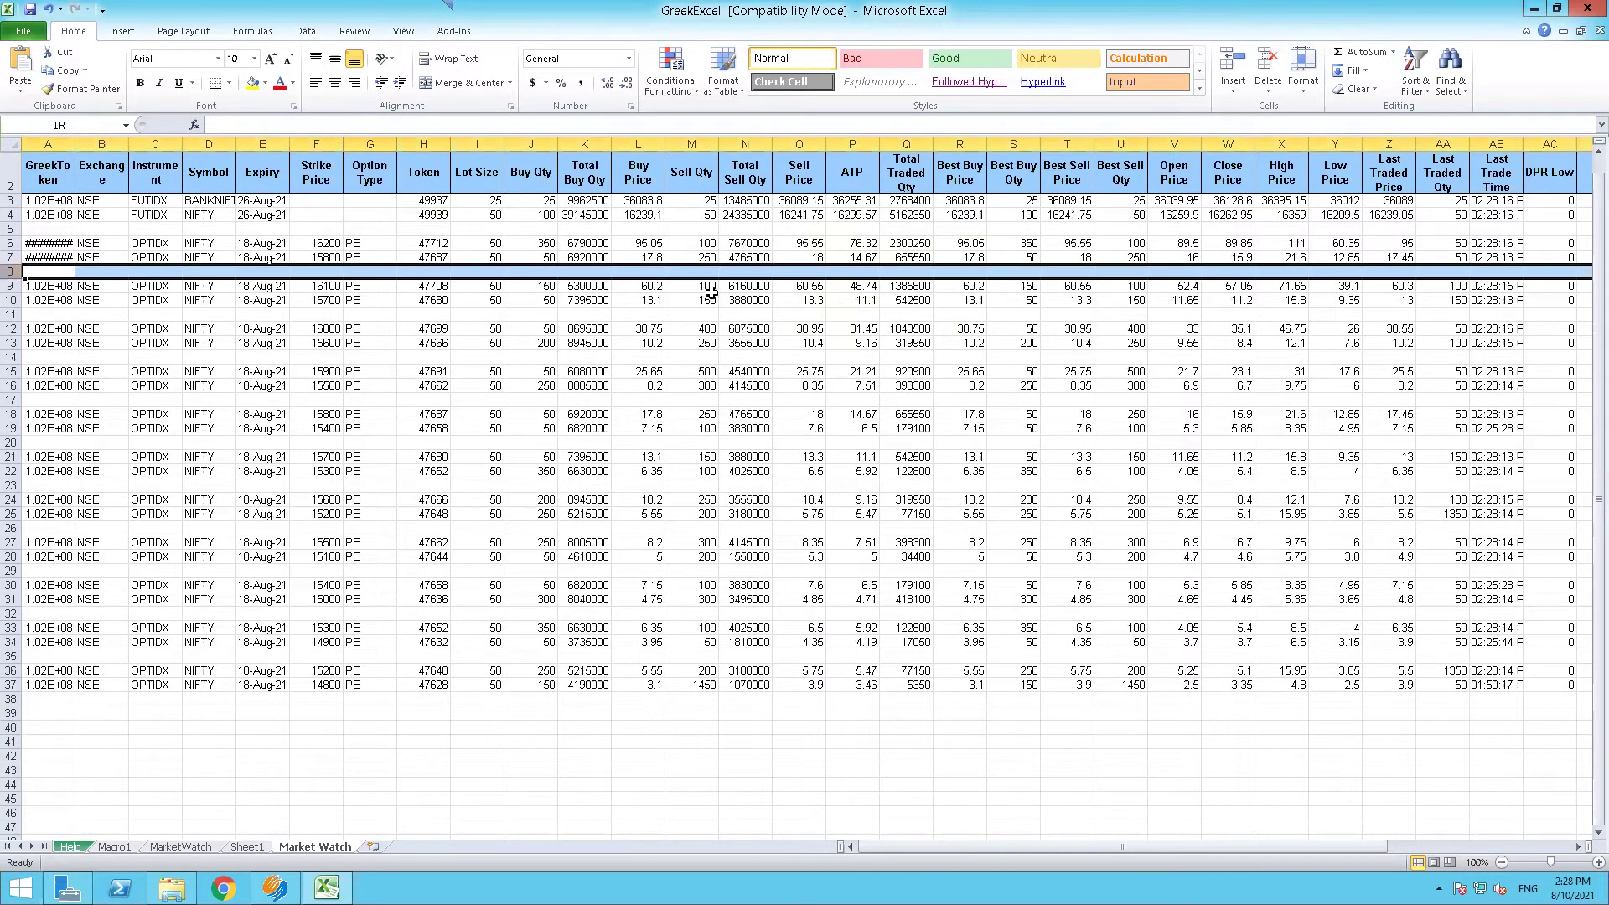
pyautogui.hotkey('ctrl', '+')
pyautogui.hotkey('ctrl', '+')
pyautogui.press('Down')
pyautogui.press('Right')
pyautogui.press('Right')
pyautogui.press('Right')
pyautogui.press('Right')
pyautogui.press('Right')
pyautogui.press('Right')
pyautogui.press('Right')
pyautogui.press('Right')
pyautogui.press('Right')
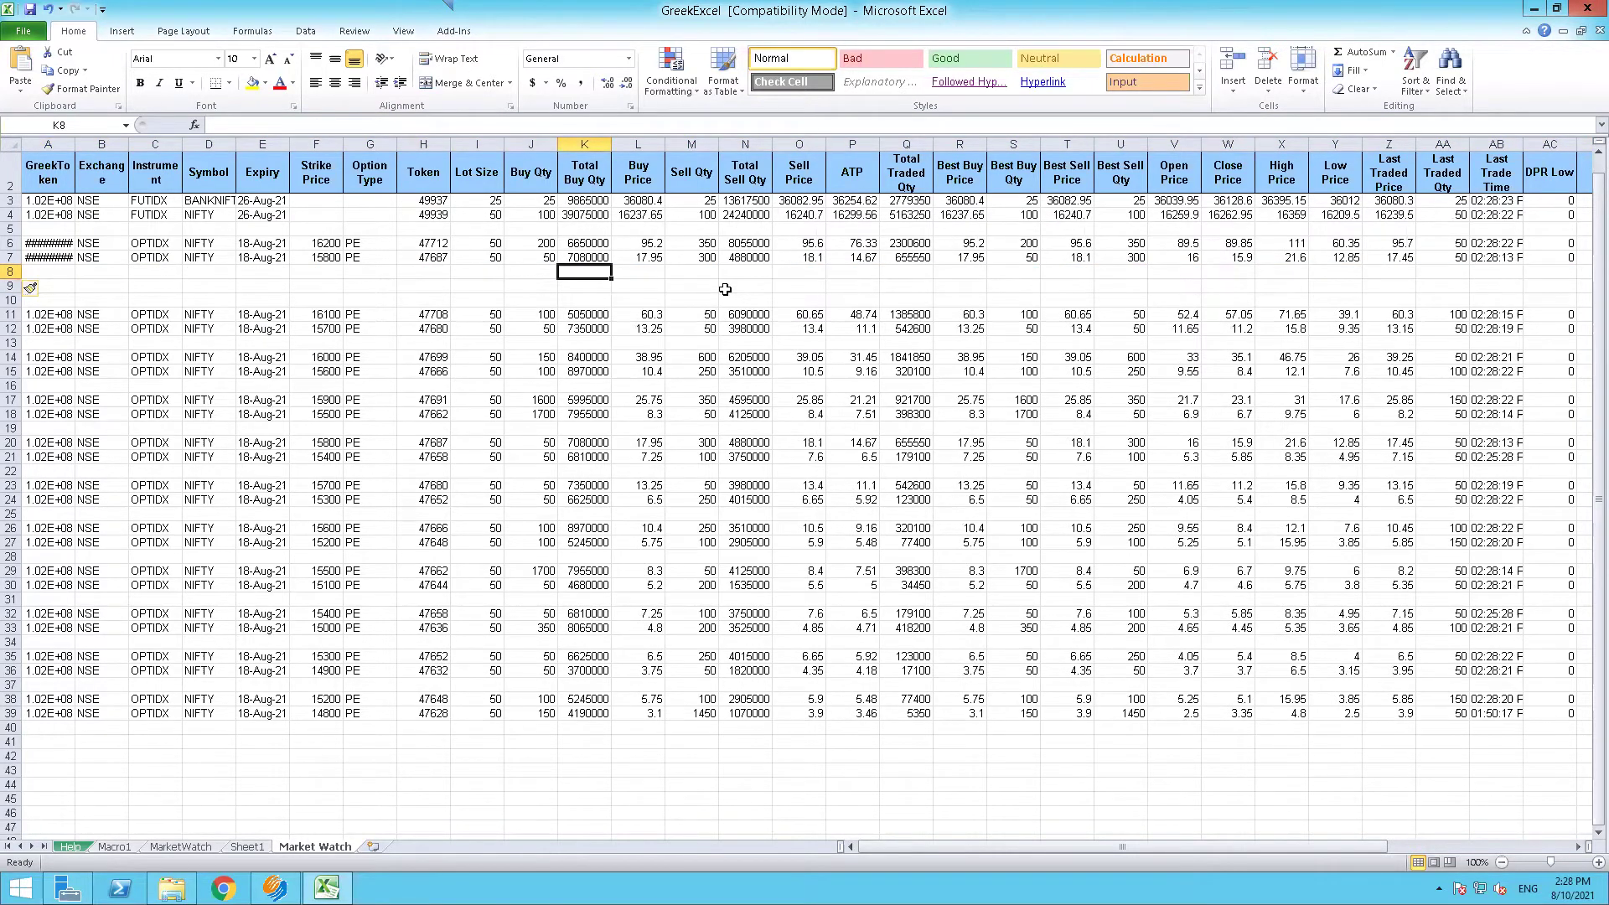
pyautogui.press('Left')
pyautogui.press('Left')
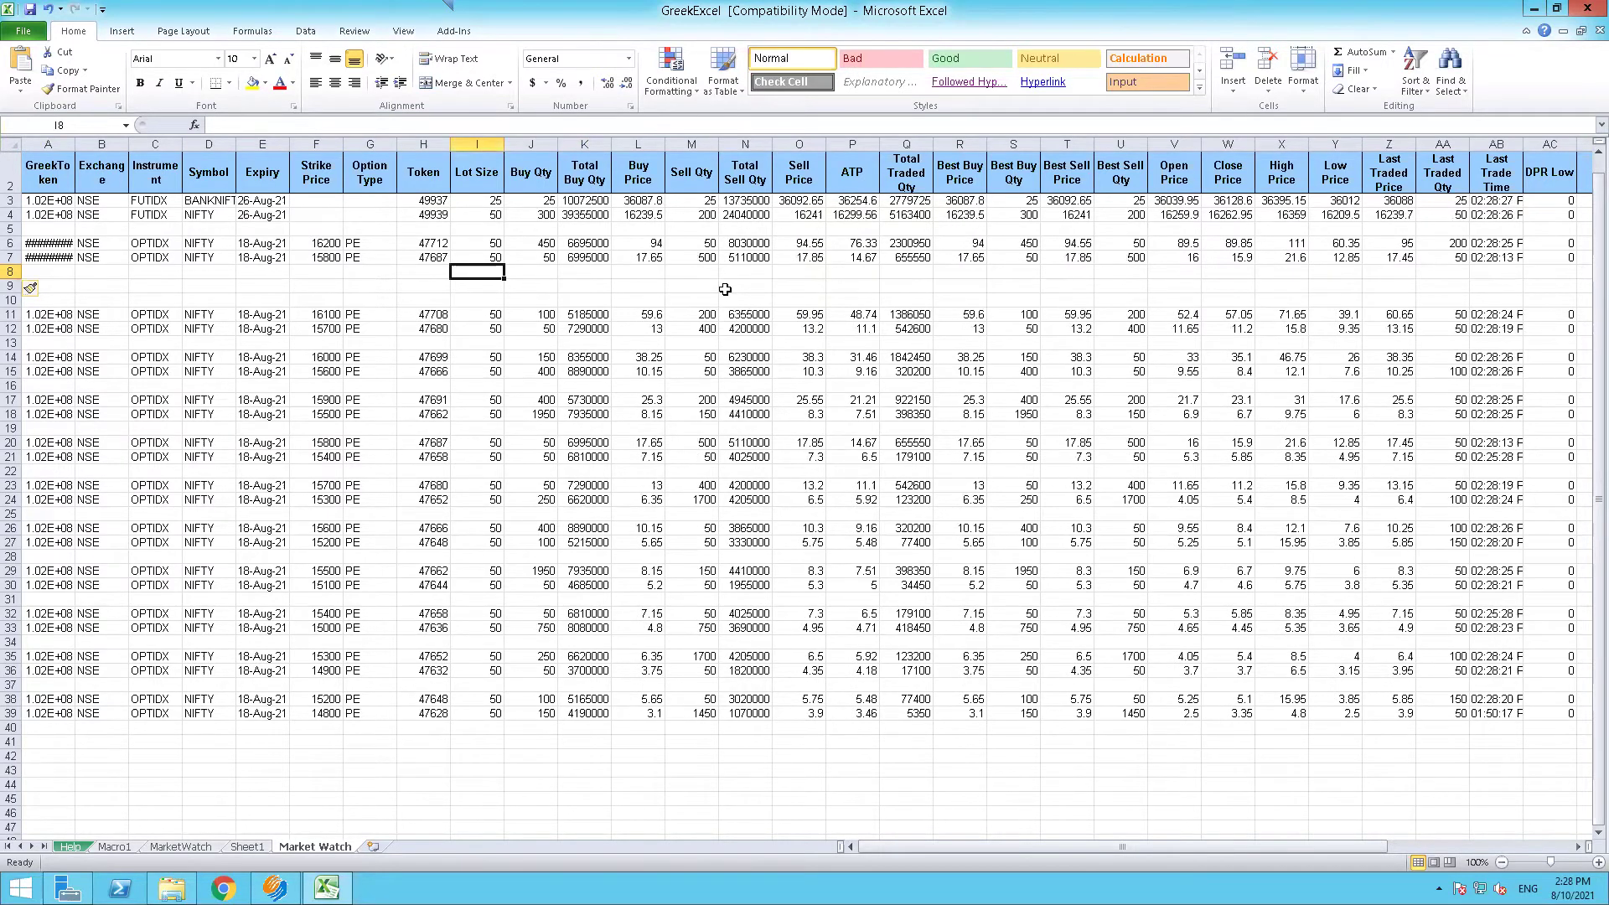
# Enter lot size 50 in I8 and quantity -300 in J8
pyautogui.write('50')
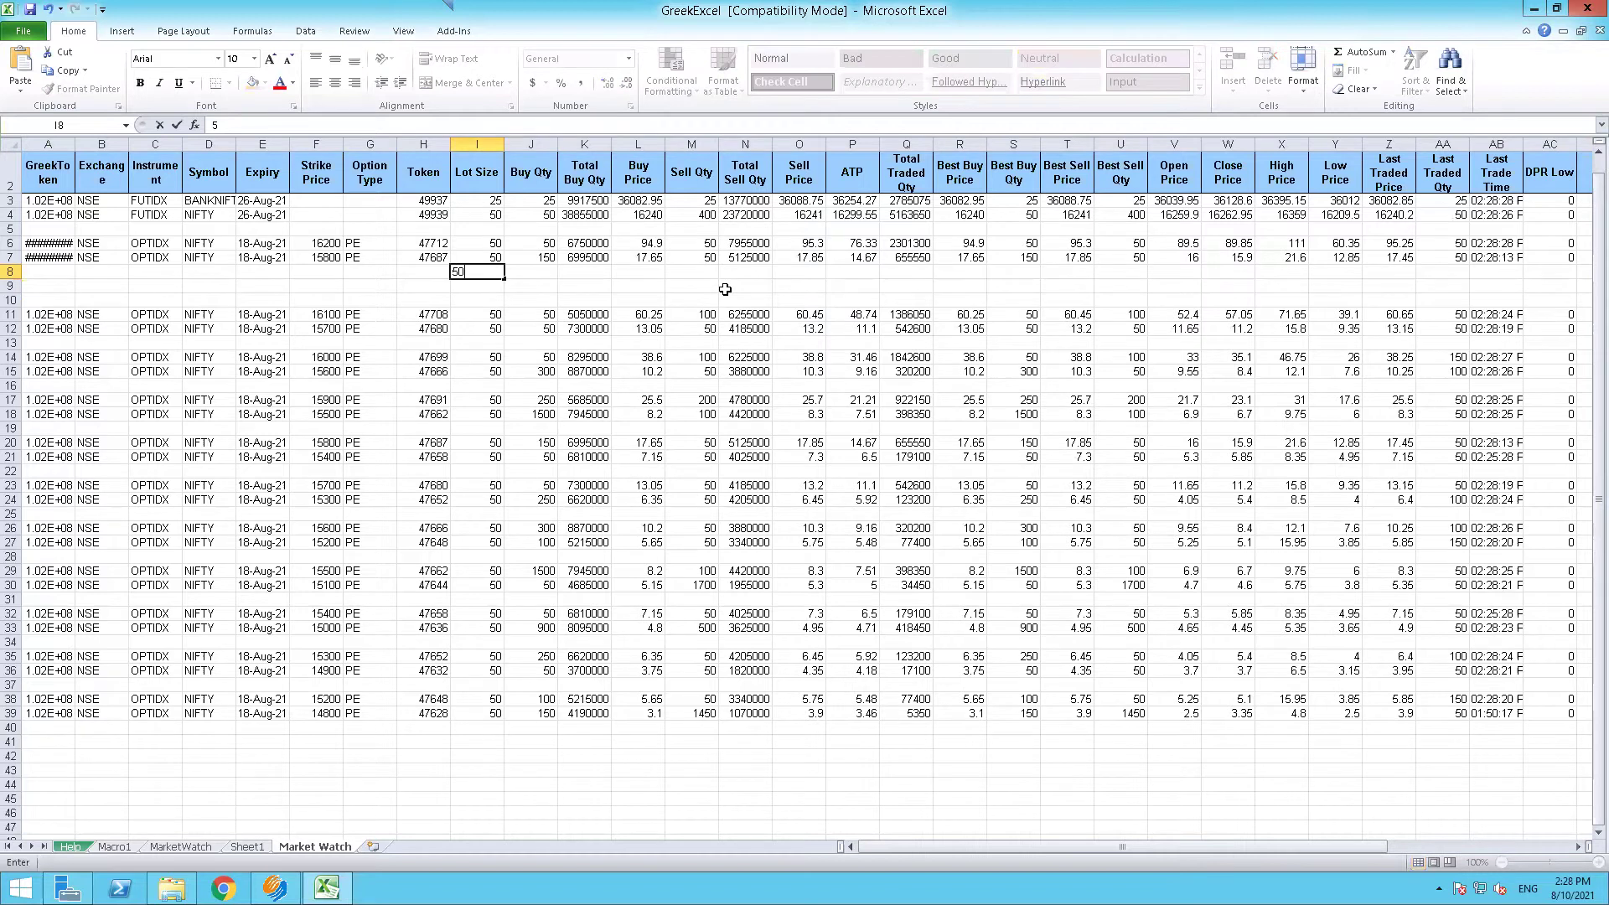
pyautogui.press('Tab')
pyautogui.write('-')
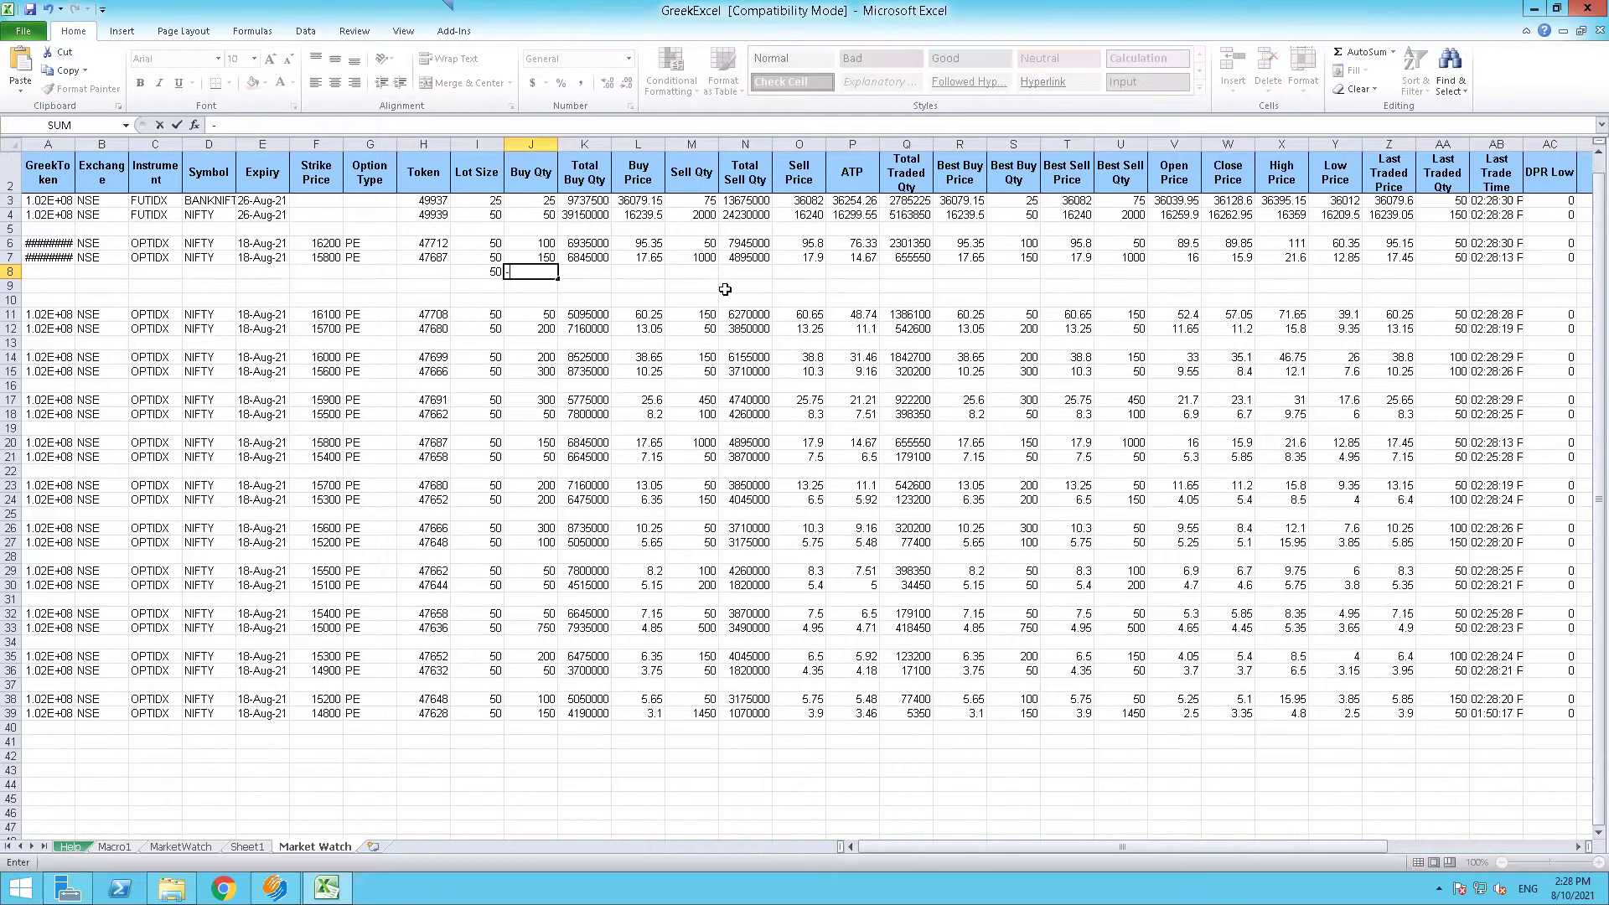
pyautogui.write('300')
pyautogui.press('Return')
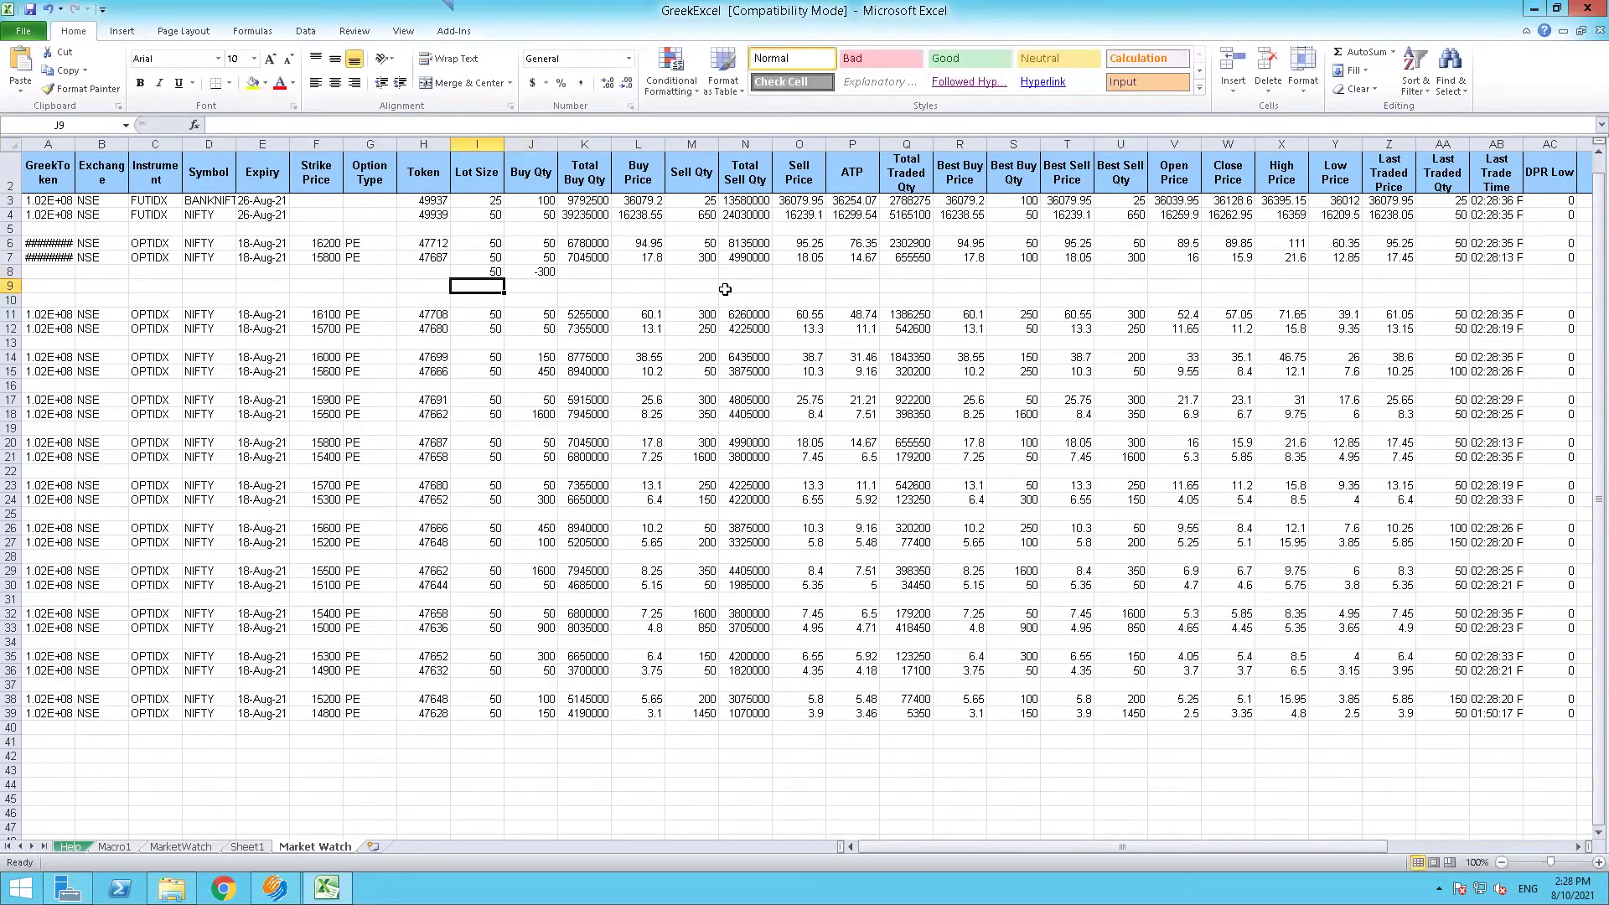
# Build the I9 difference formula =+(-J8/I8)*R7 minus the 16200 put price, giving 9.25
pyautogui.write('=')
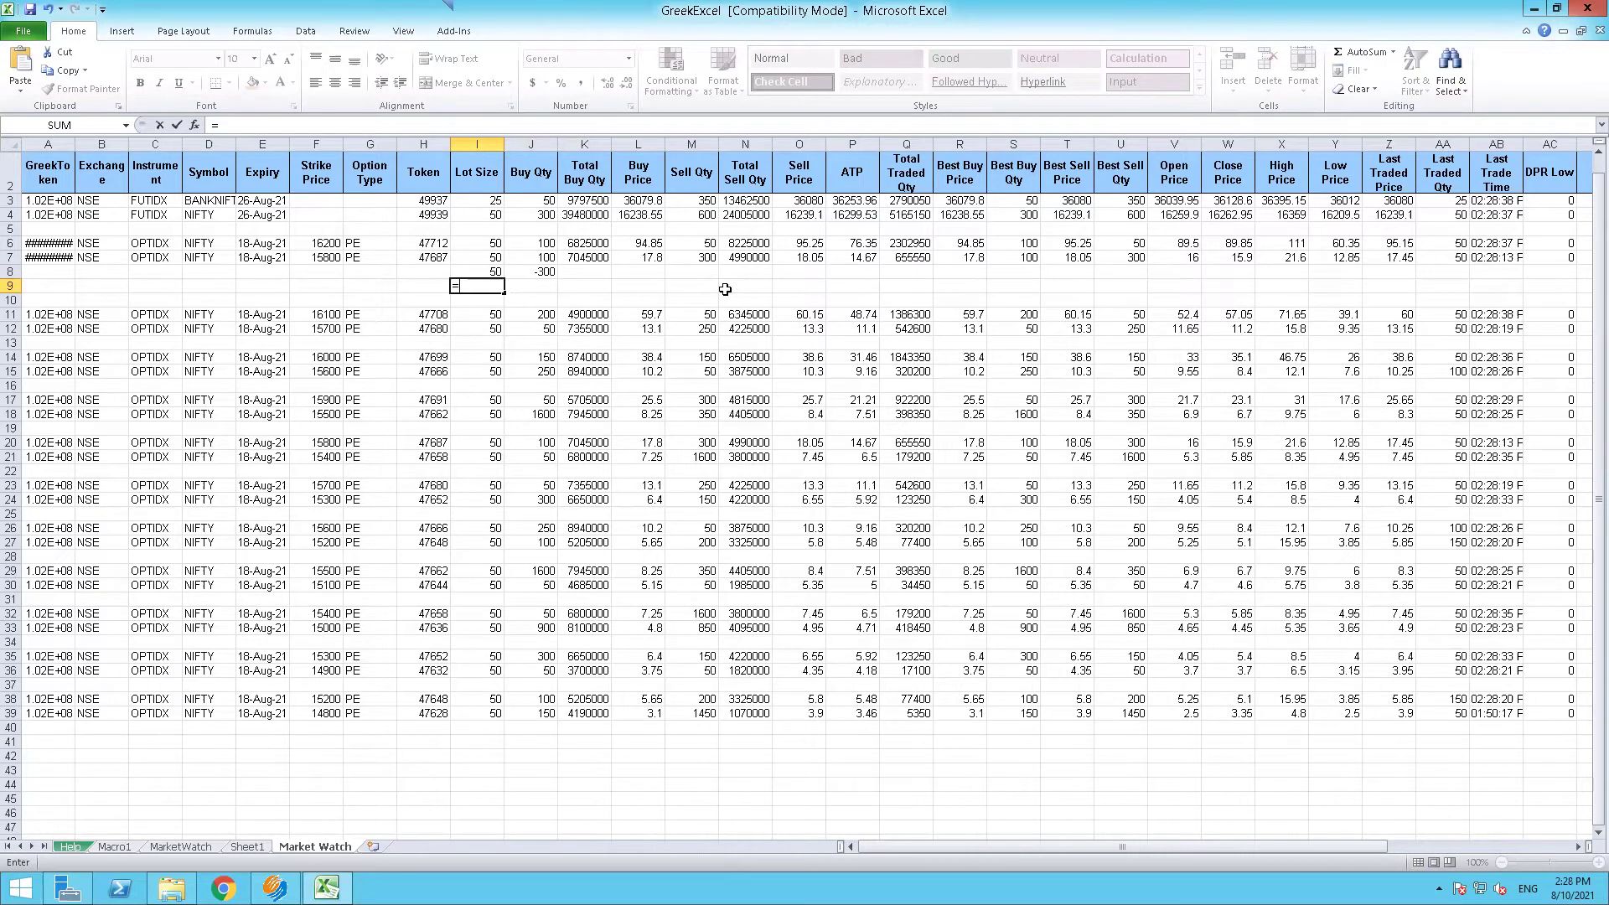
pyautogui.press('BackSpace')
pyautogui.write('-I8')
pyautogui.press('Right')
pyautogui.press('Up')
pyautogui.press('Up')
pyautogui.press('Left')
pyautogui.press('Right')
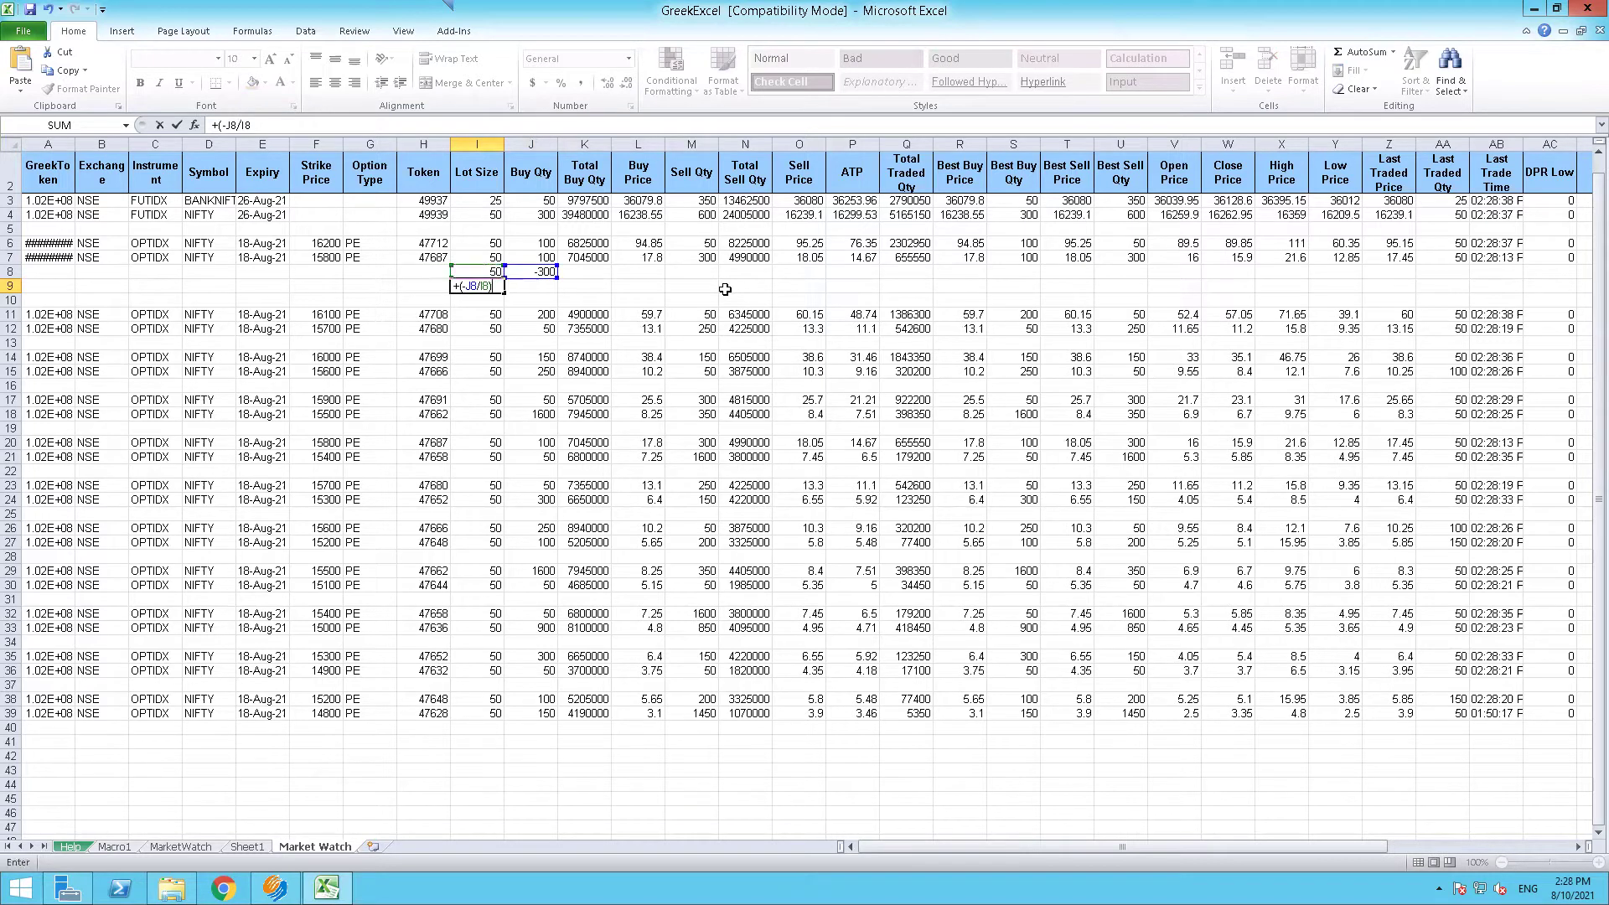
pyautogui.press('Up')
pyautogui.press('Right')
pyautogui.press('Right')
pyautogui.press('Right')
pyautogui.press('Right')
pyautogui.press('Right')
pyautogui.press('Right')
pyautogui.press('Right')
pyautogui.press('Right')
pyautogui.write('-')
pyautogui.press('Up')
pyautogui.press('Up')
pyautogui.press('Right')
pyautogui.press('Right')
pyautogui.press('Right')
pyautogui.press('Right')
pyautogui.press('Right')
pyautogui.press('Right')
pyautogui.press('Right')
pyautogui.press('Right')
pyautogui.press('Return')
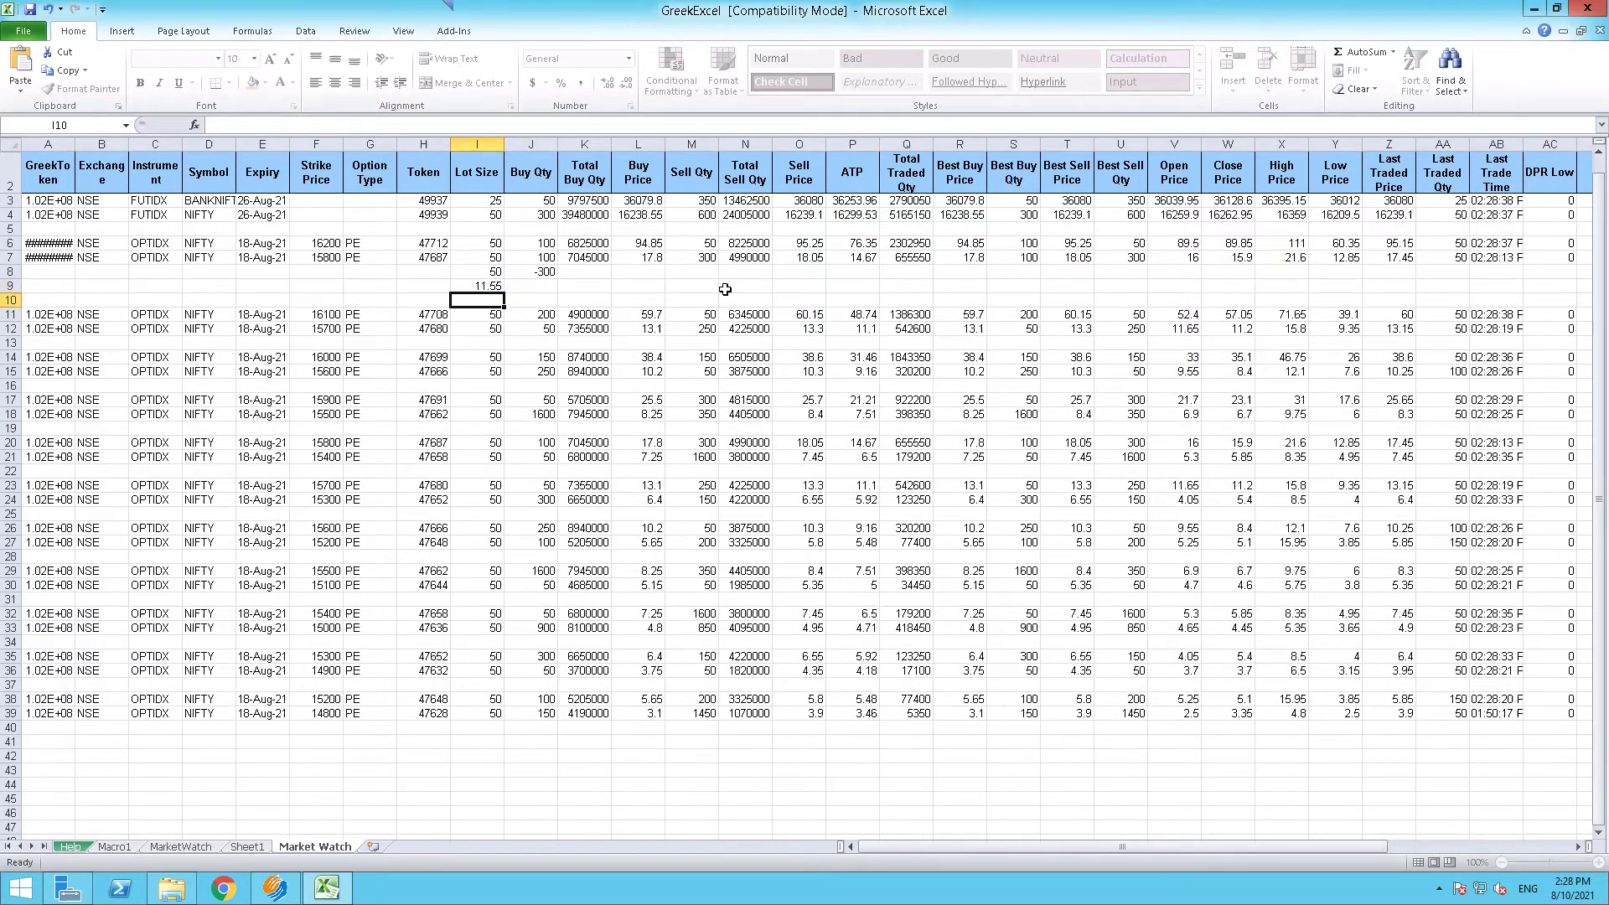
# Build the J9 difference formula from -J8/I8 times the 15800 put price
pyautogui.press('Up')
pyautogui.press('Right')
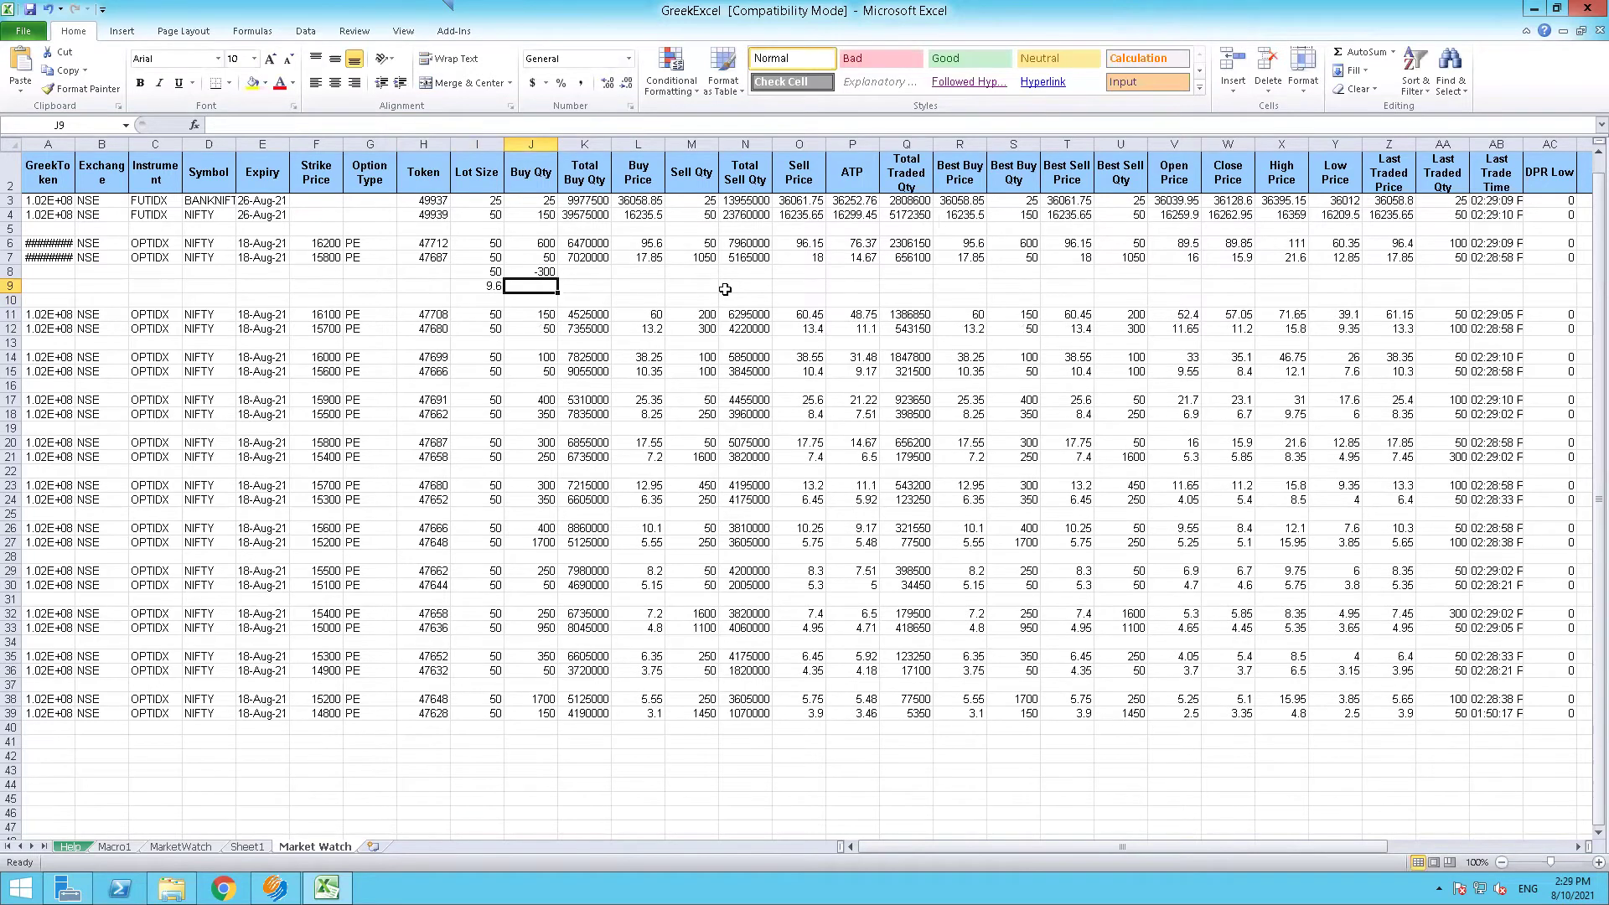
pyautogui.write('=+')
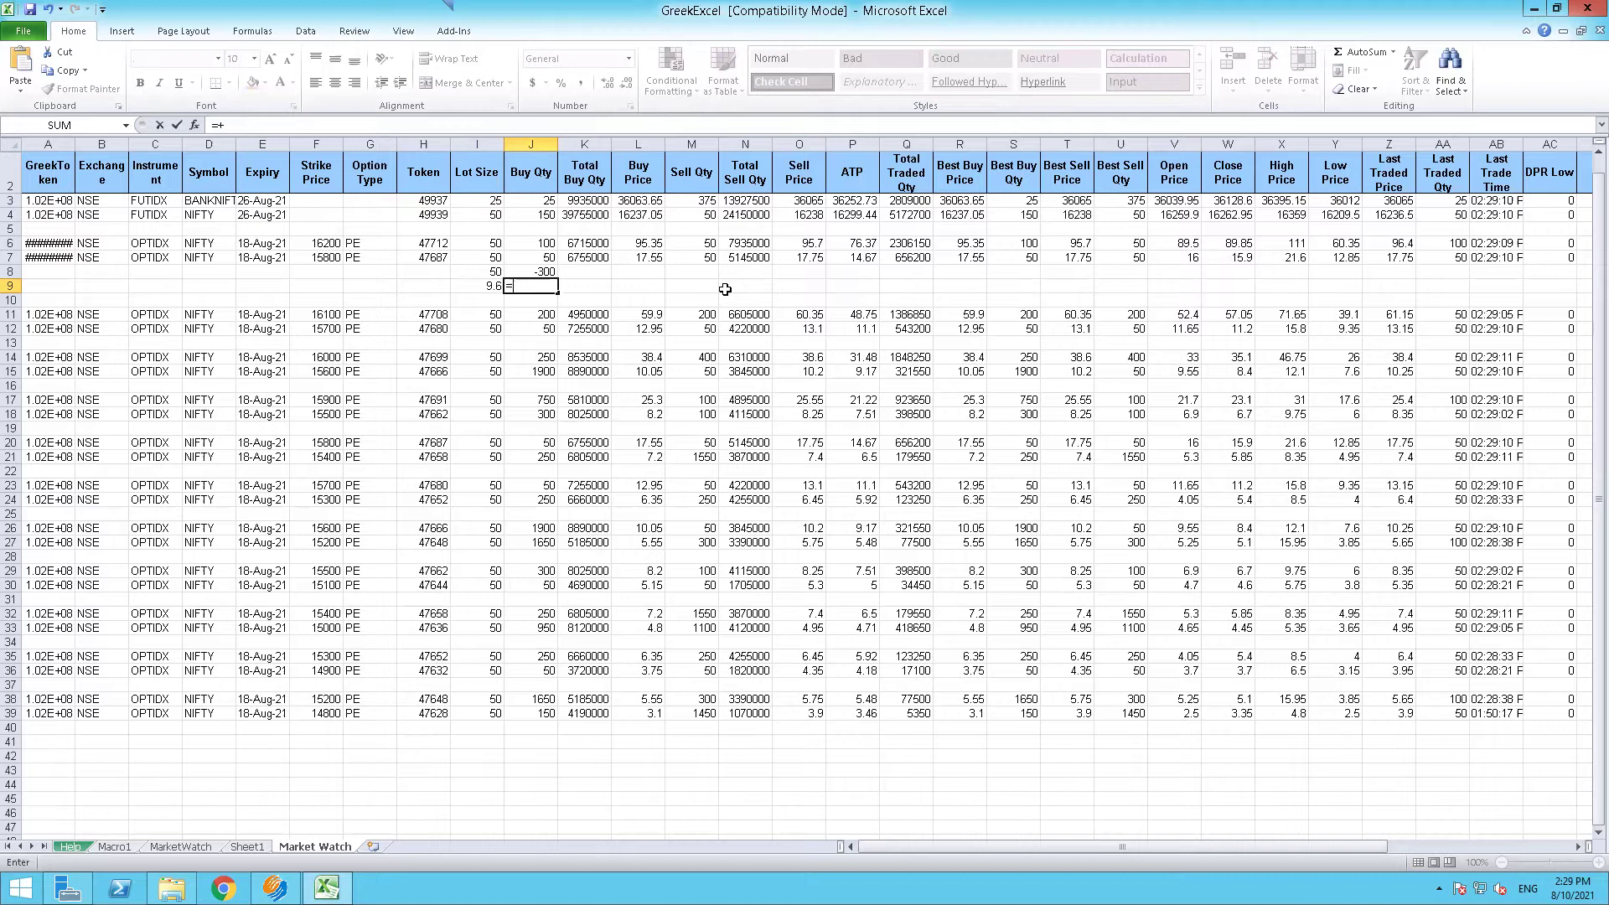
pyautogui.press('BackSpace')
pyautogui.write('+(')
pyautogui.write('-')
pyautogui.press('Up')
pyautogui.press('Left')
pyautogui.press('Up')
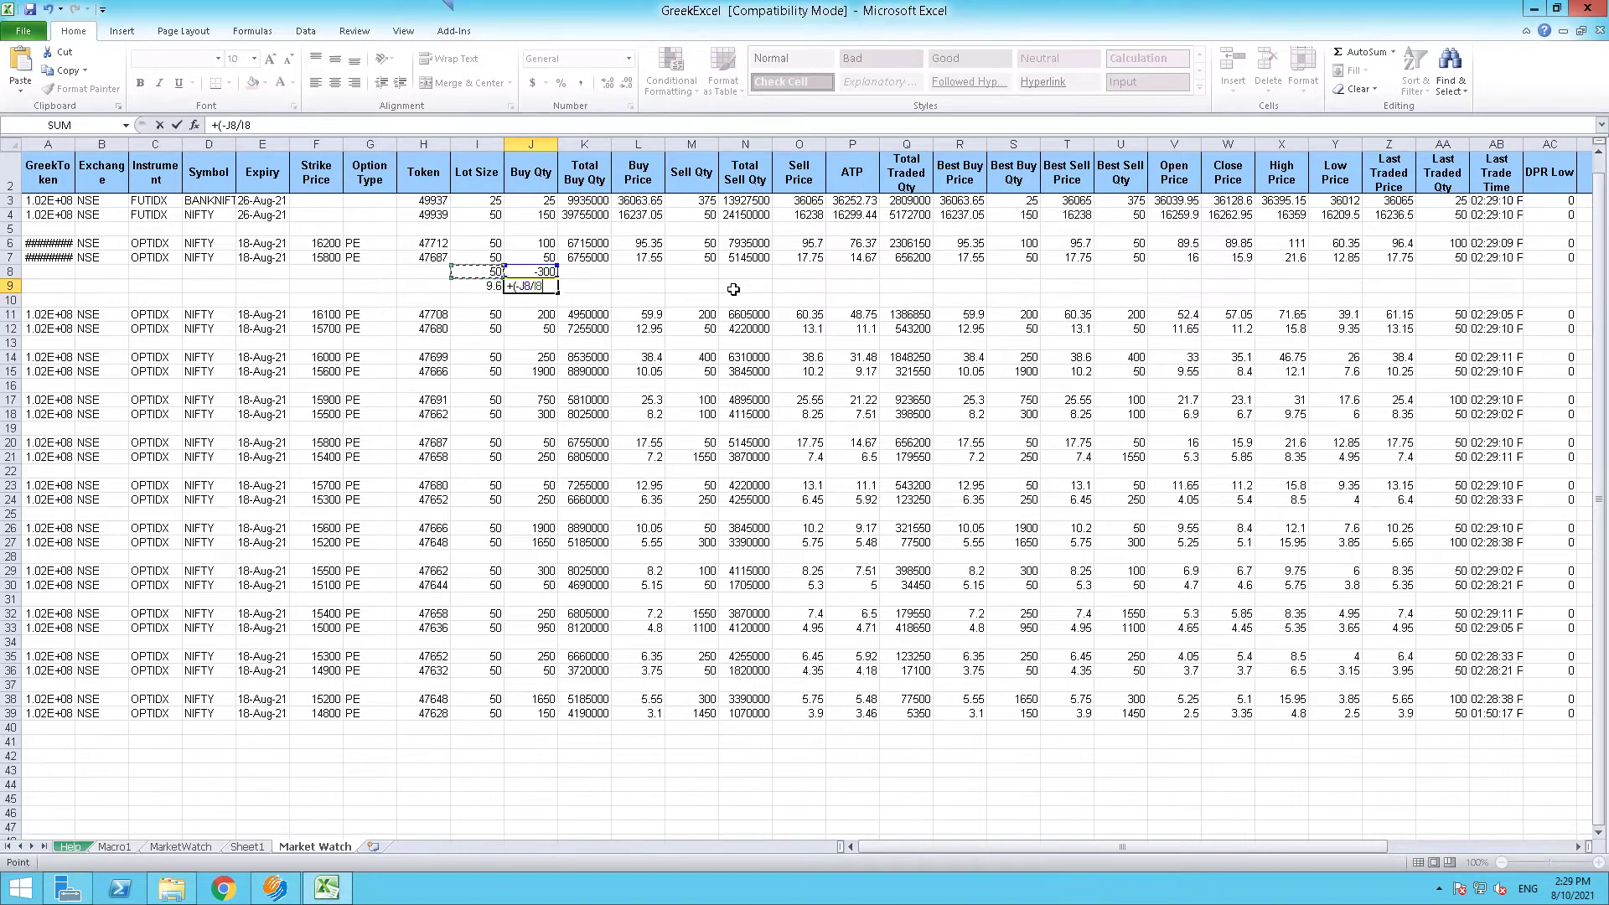
pyautogui.press('Up')
pyautogui.press('Up')
pyautogui.press('Down')
pyautogui.press('Right')
pyautogui.press('Right')
pyautogui.press('Right')
pyautogui.press('Right')
pyautogui.press('Right')
pyautogui.press('Right')
pyautogui.press('Right')
pyautogui.press('Right')
pyautogui.press('Up')
pyautogui.press('Down')
pyautogui.press('Right')
pyautogui.press('Left')
pyautogui.press('Left')
pyautogui.press('Left')
pyautogui.press('Left')
pyautogui.press('Up')
pyautogui.press('Up')
pyautogui.press('Right')
pyautogui.press('Right')
# Commit J9, then edit I9 to subtract O6 instead of T6
pyautogui.press('Return')
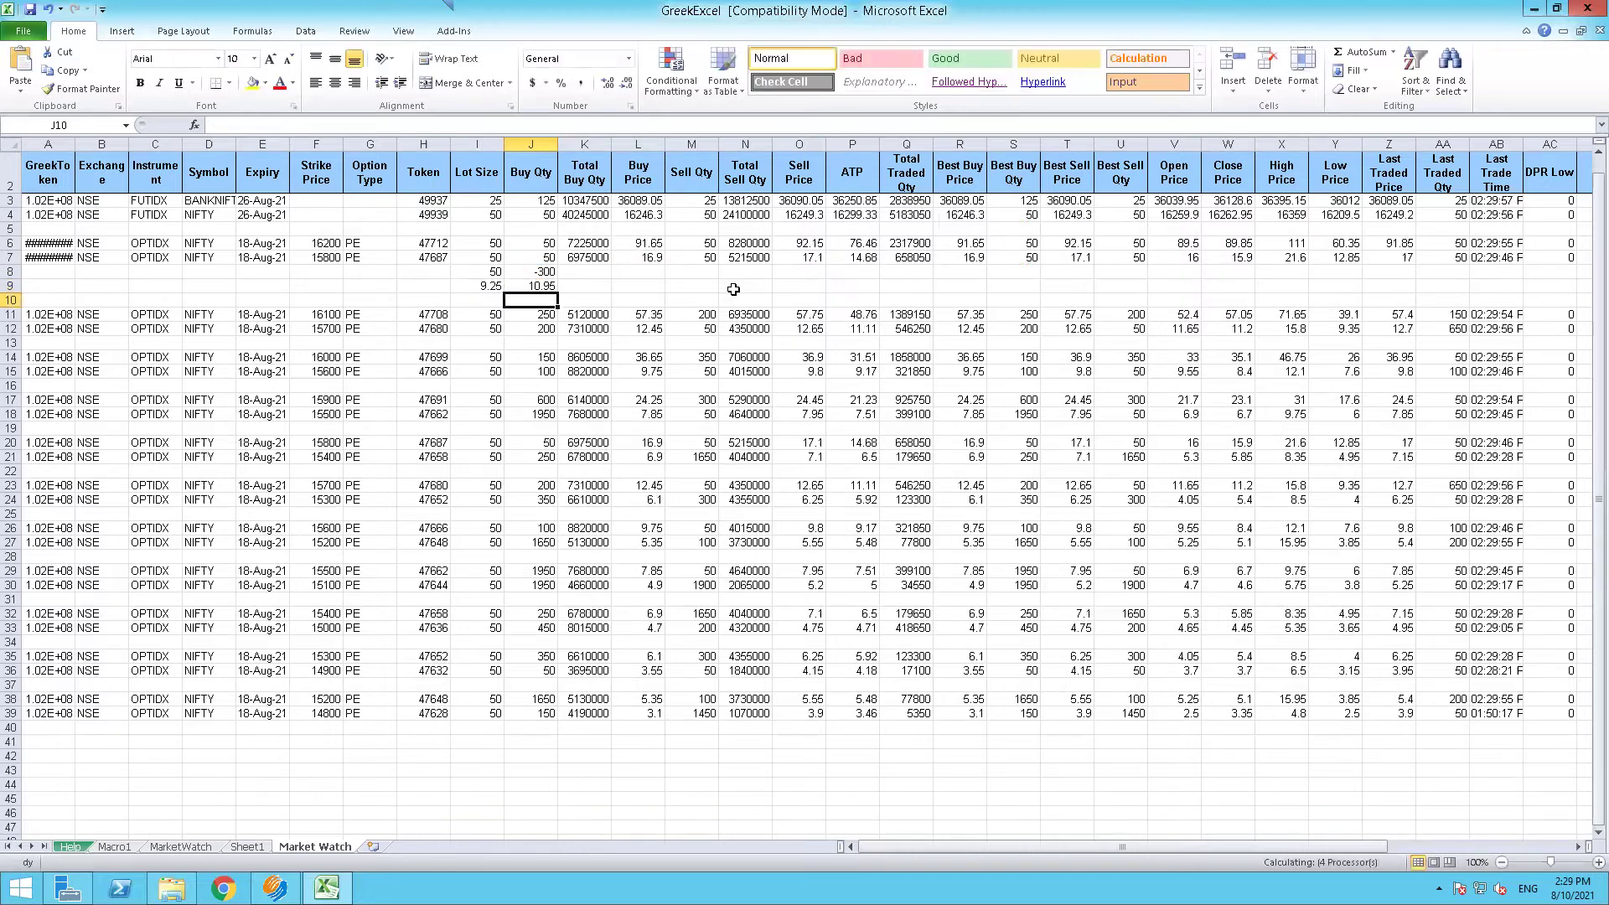
pyautogui.press('Left')
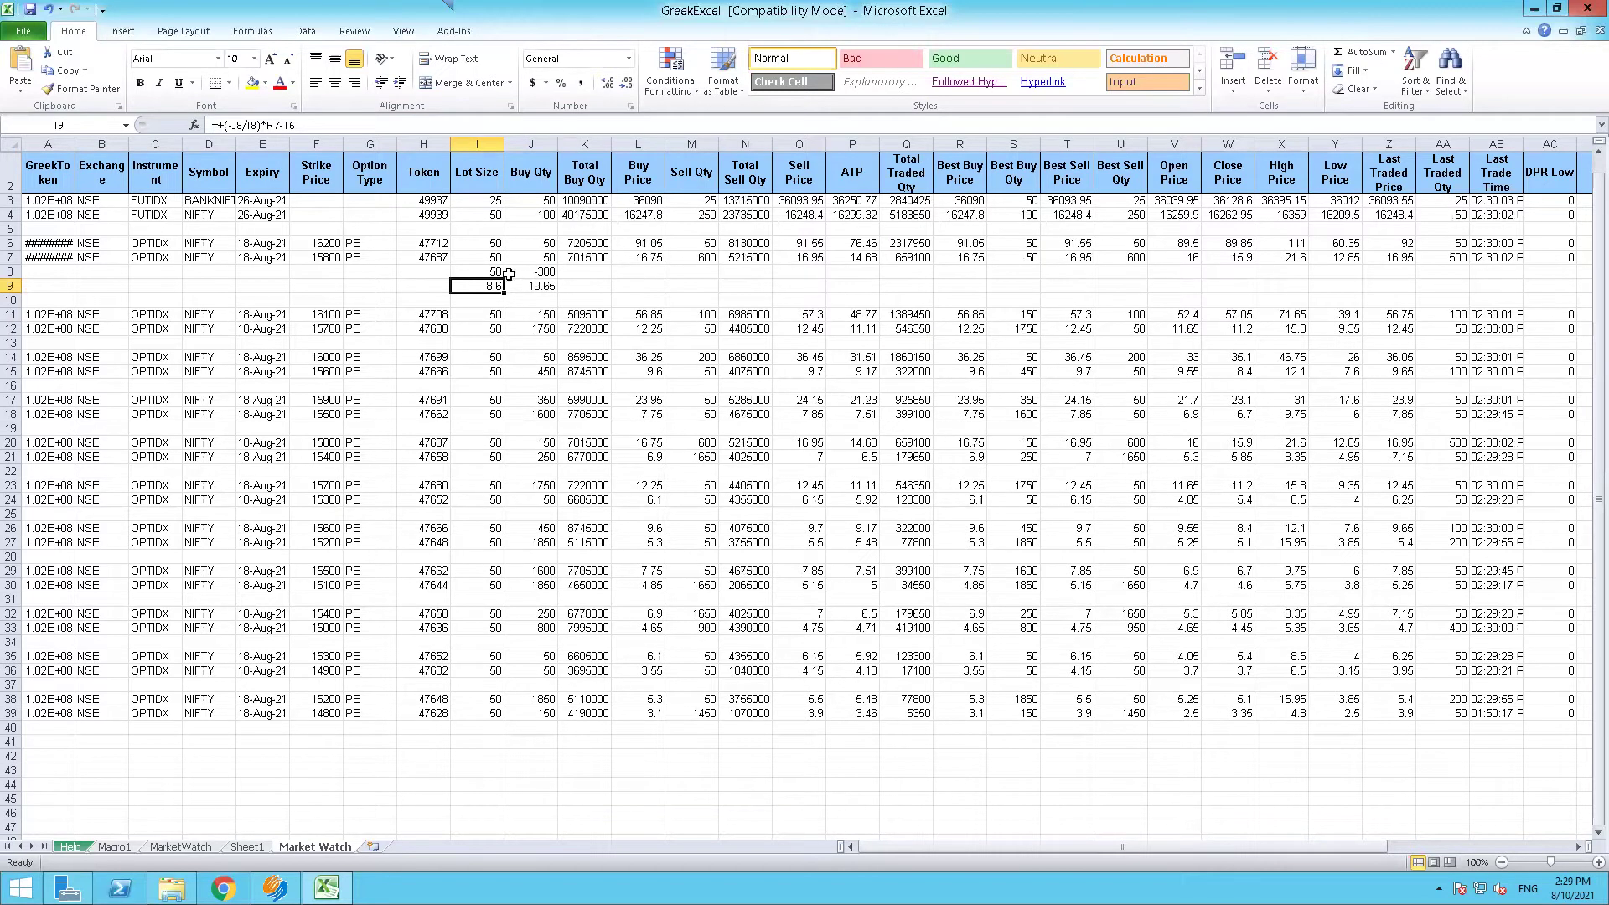
pyautogui.click(331, 121)
pyautogui.press('BackSpace')
pyautogui.press('BackSpace')
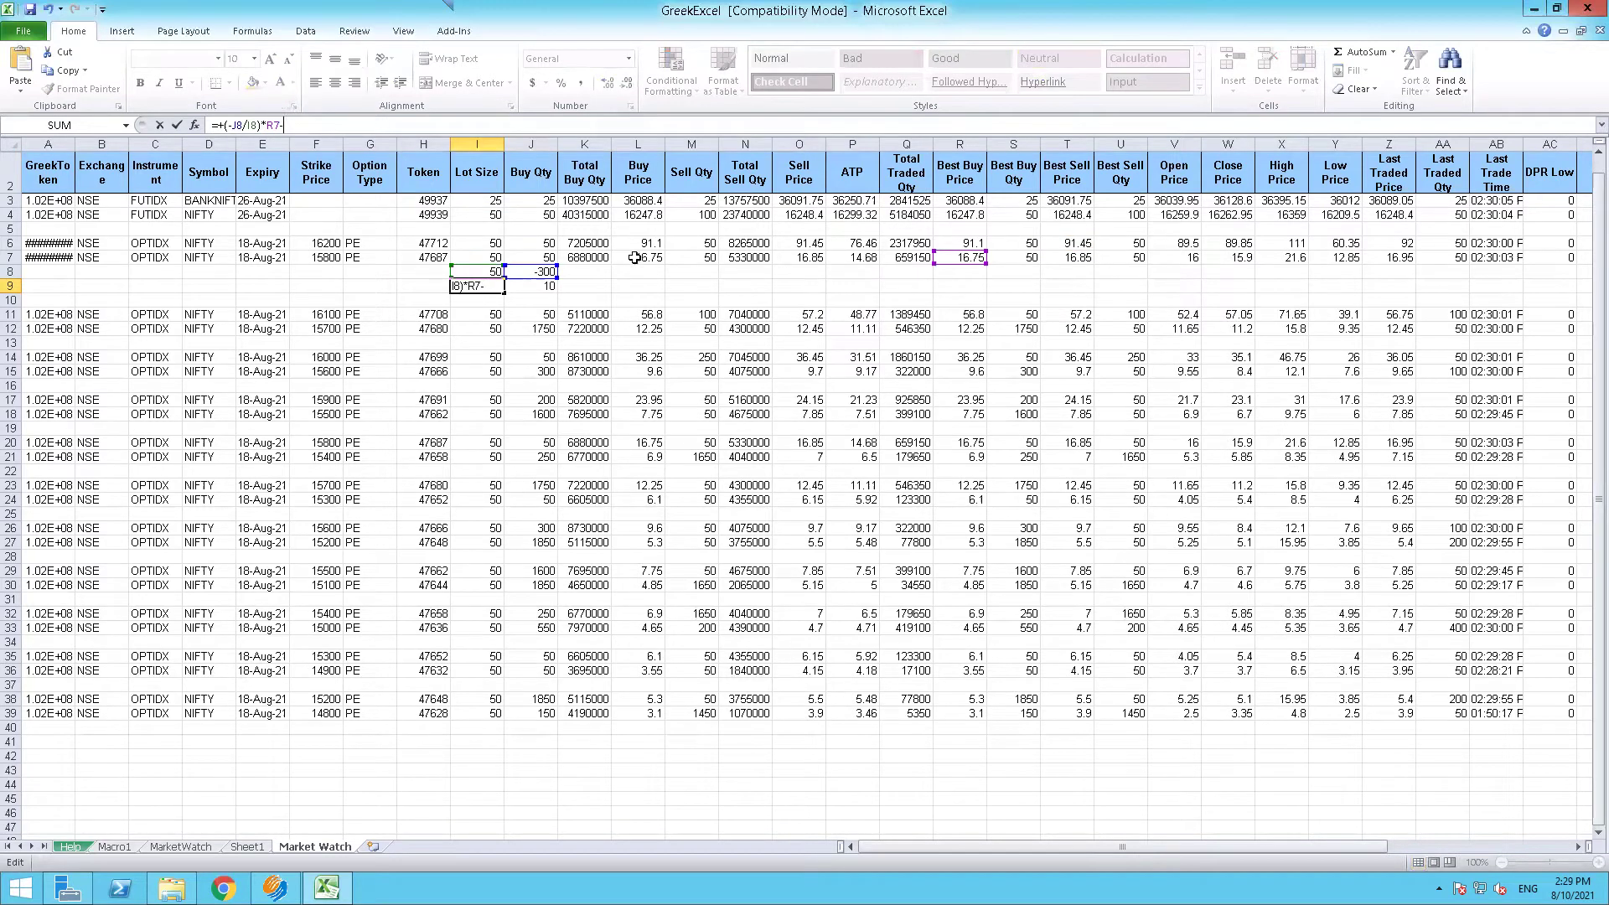
pyautogui.click(802, 241)
pyautogui.press('Return')
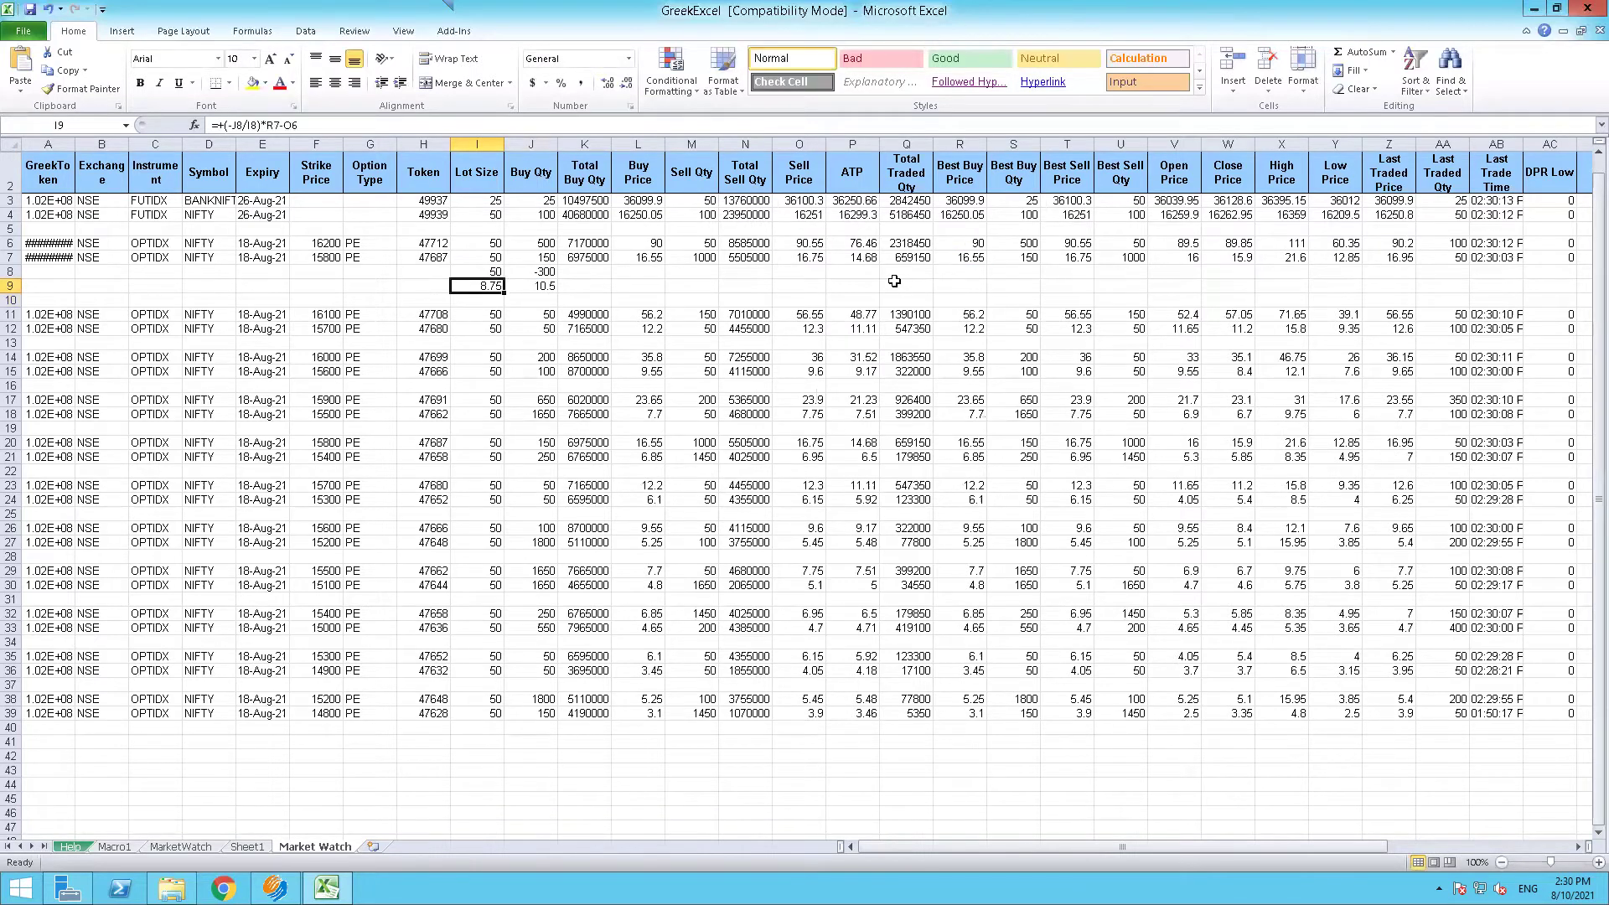
# Review the I9 formula without changing it and cancel the Select Scrip dialog
pyautogui.press('Right')
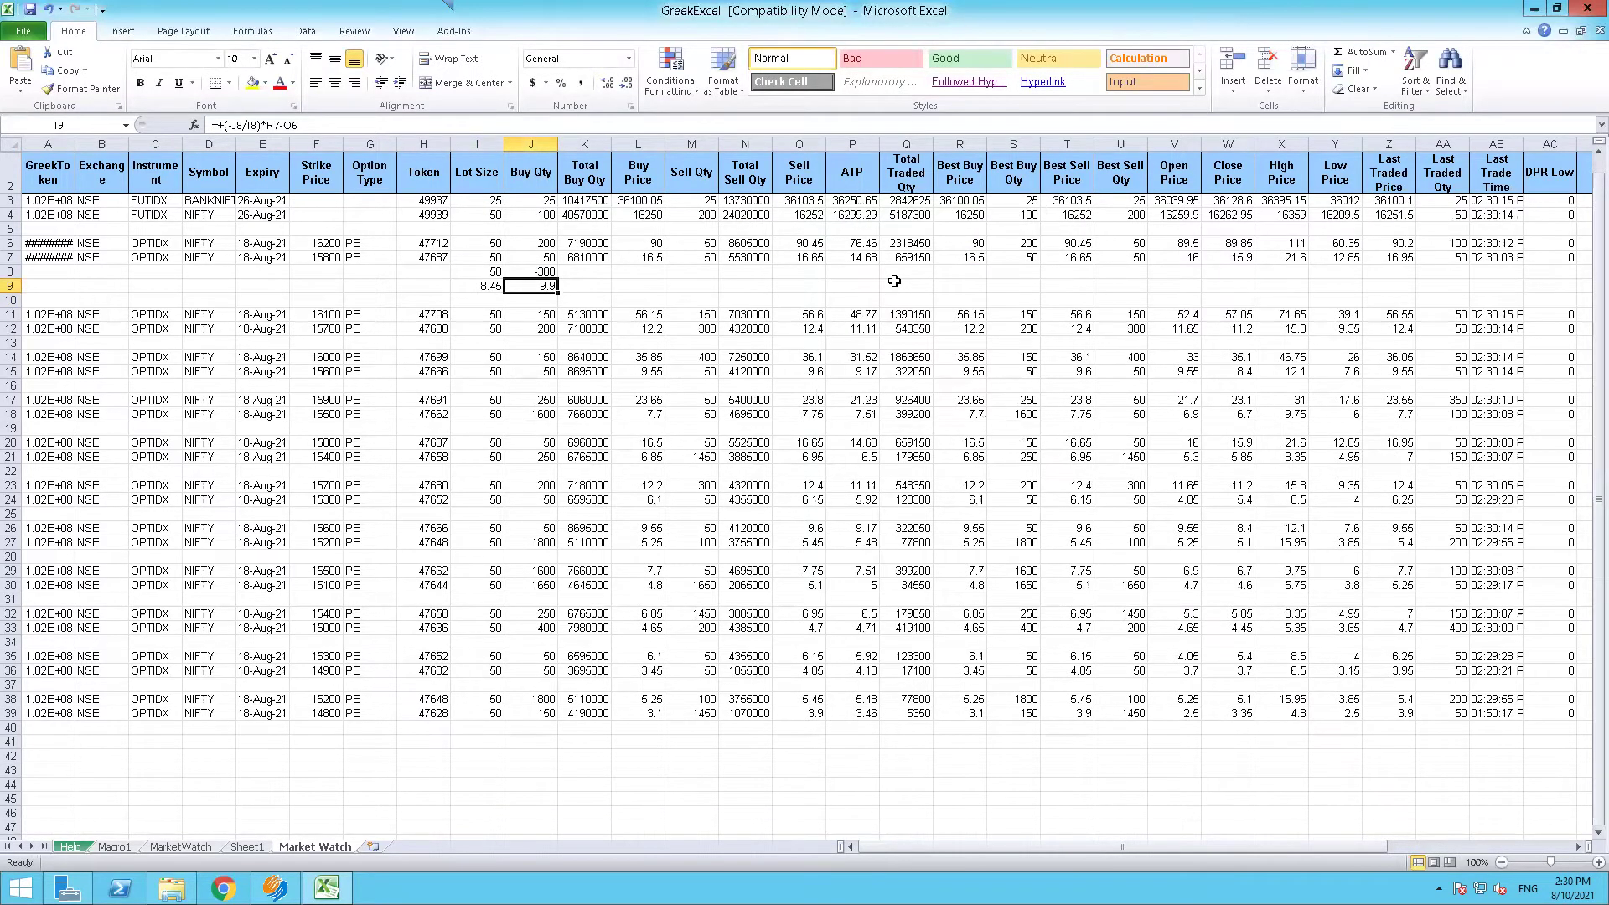
pyautogui.press('Left')
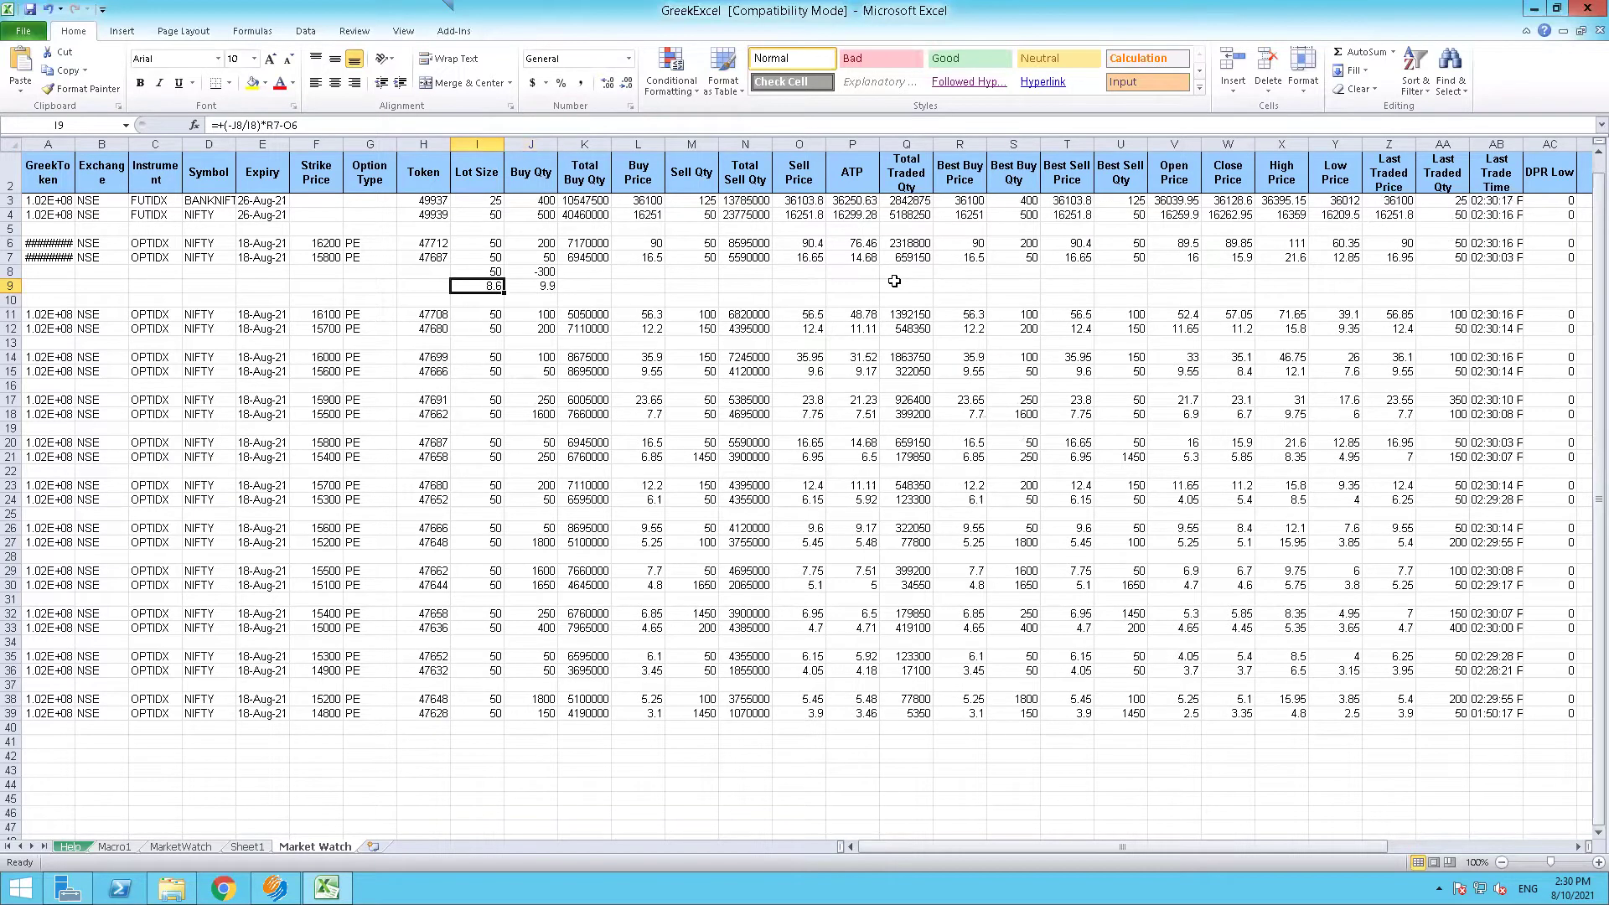
pyautogui.press('Down')
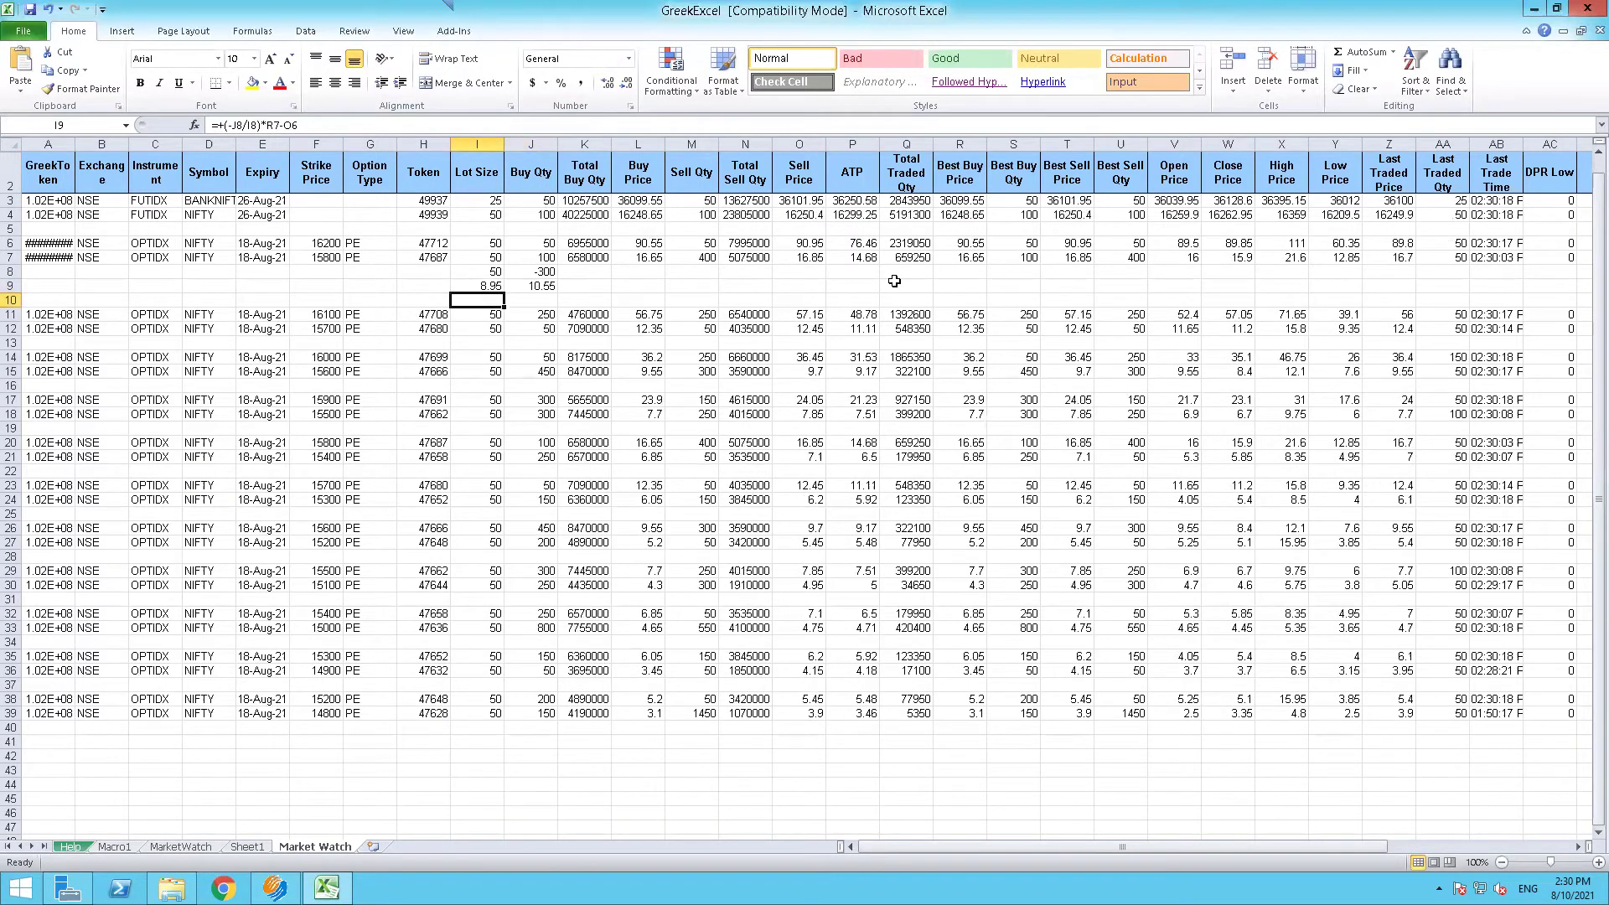
pyautogui.doubleClick(484, 285)
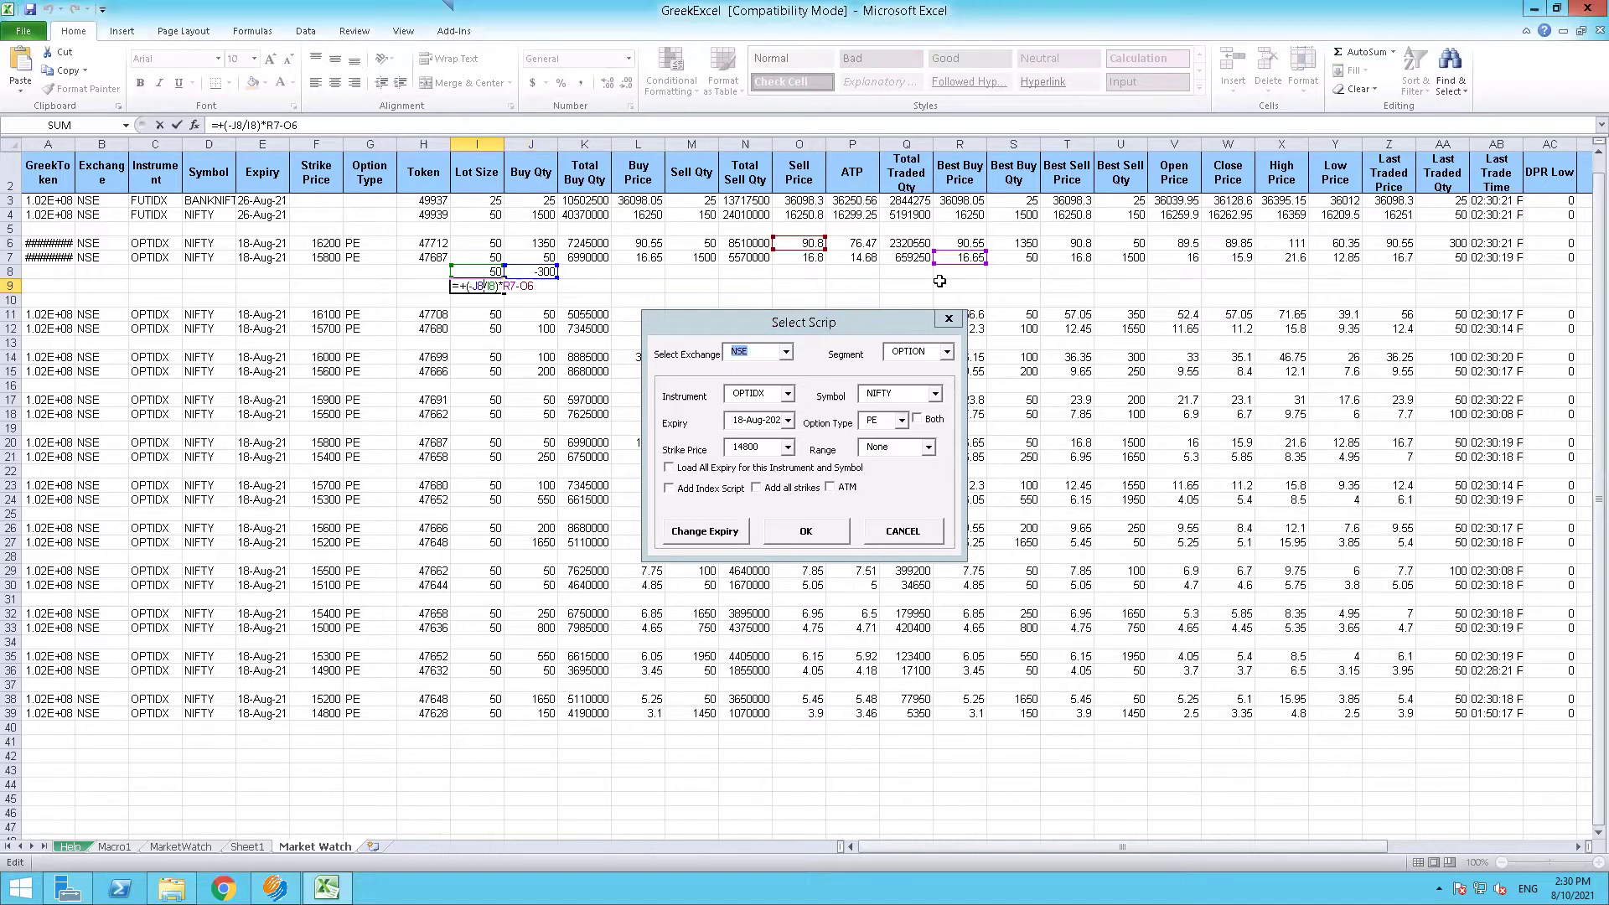
pyautogui.press('Escape')
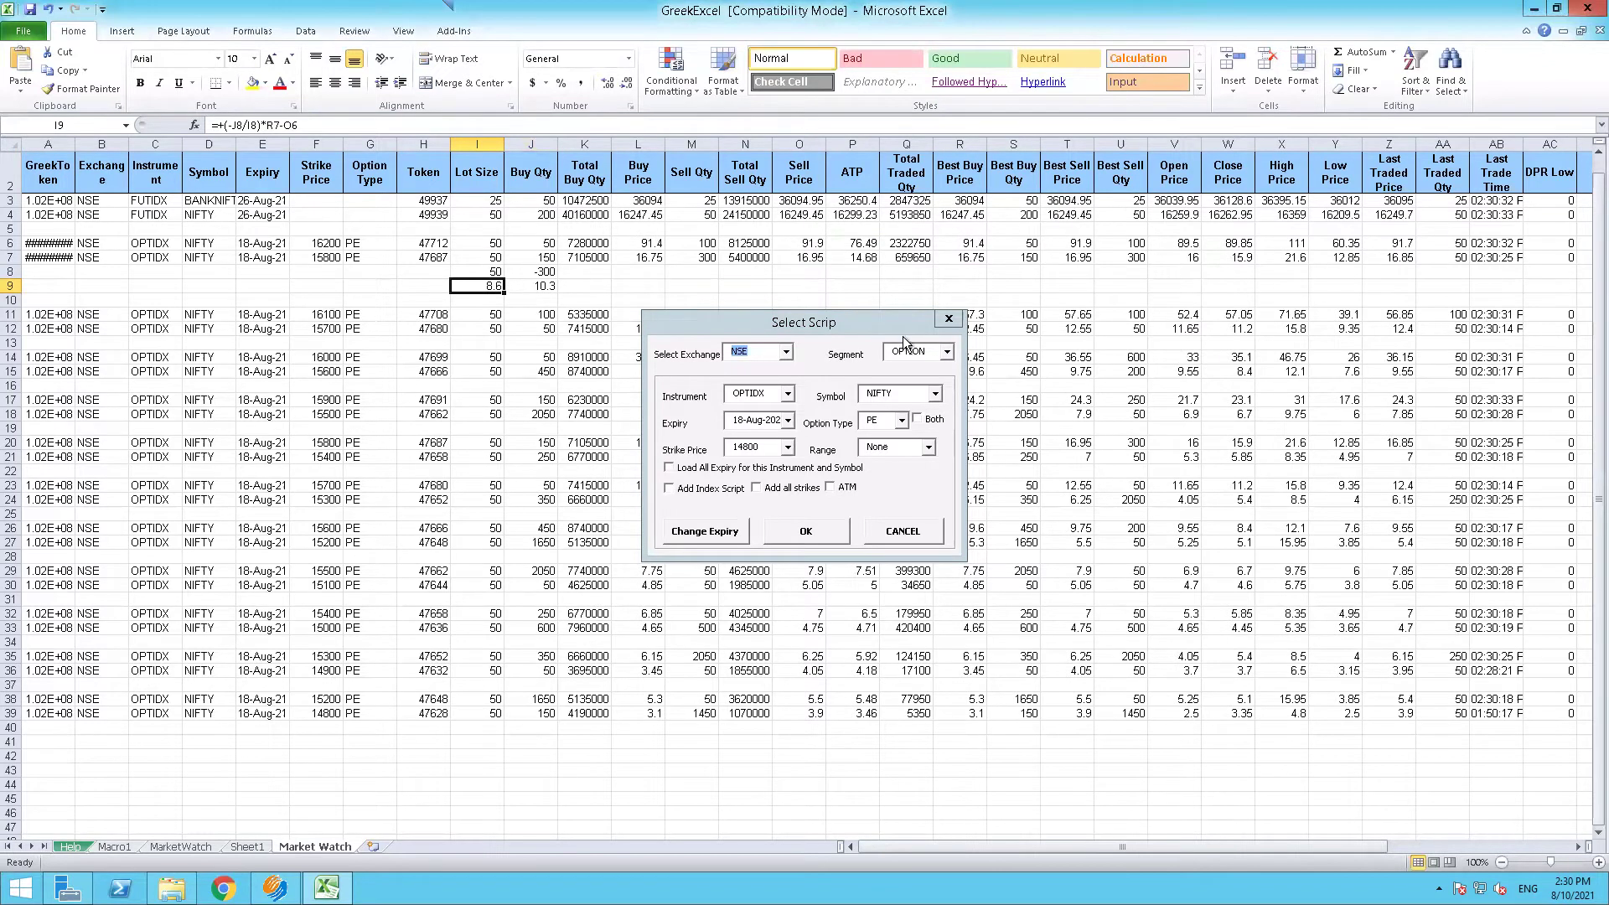
pyautogui.click(949, 319)
# Copy the 50, -300, 50, -200 quantities from I8:L8 into row 13
pyautogui.write('+')
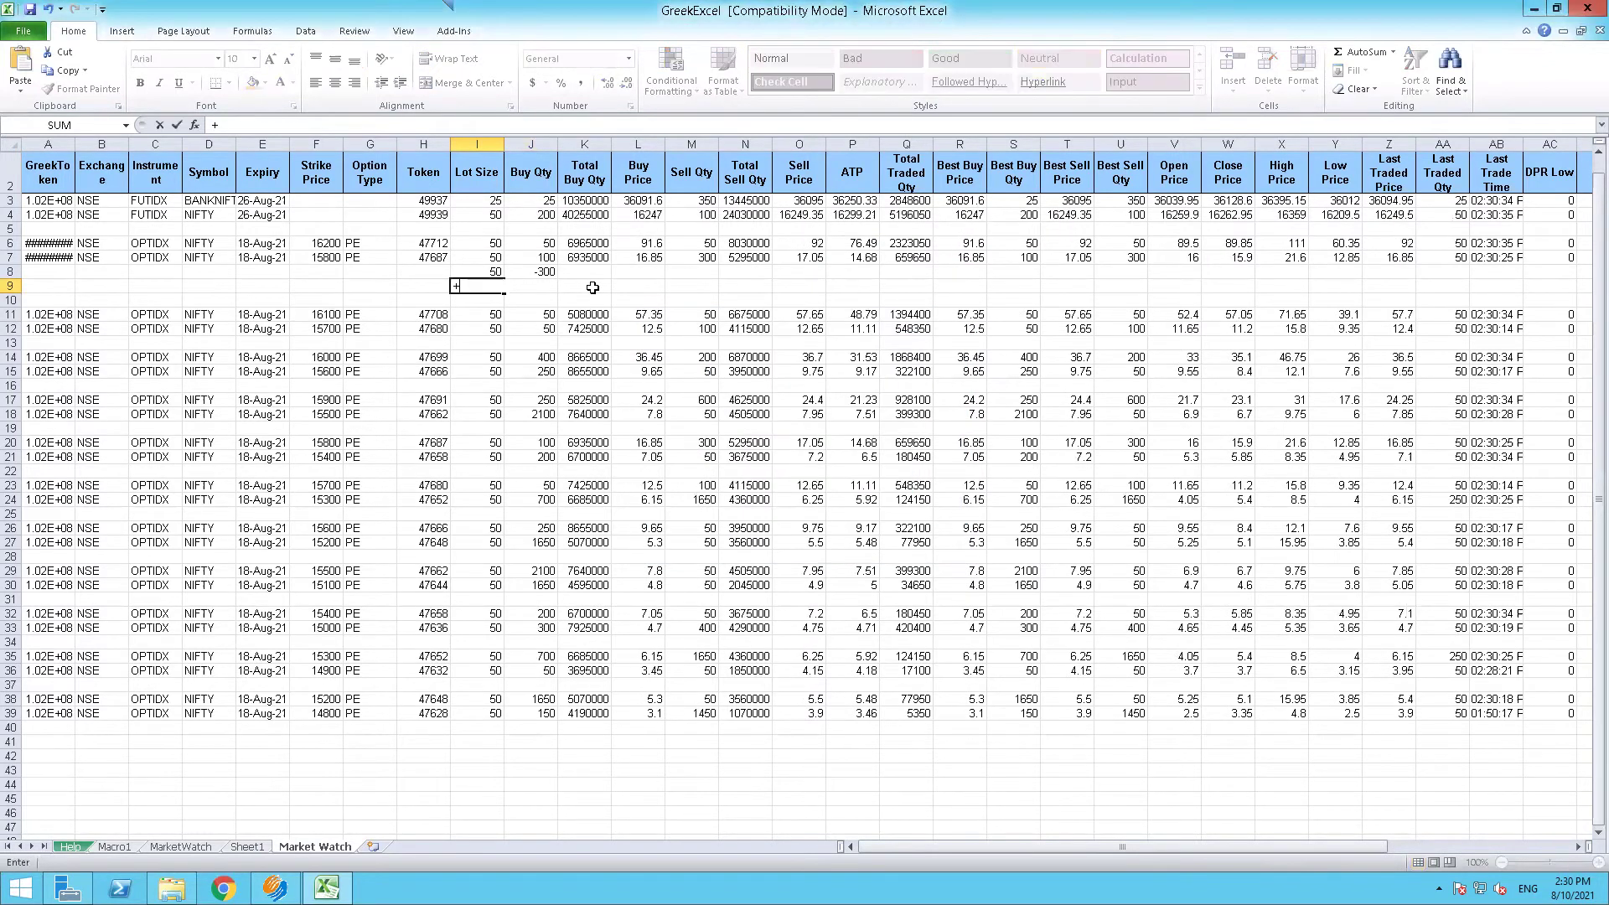
pyautogui.write('9')
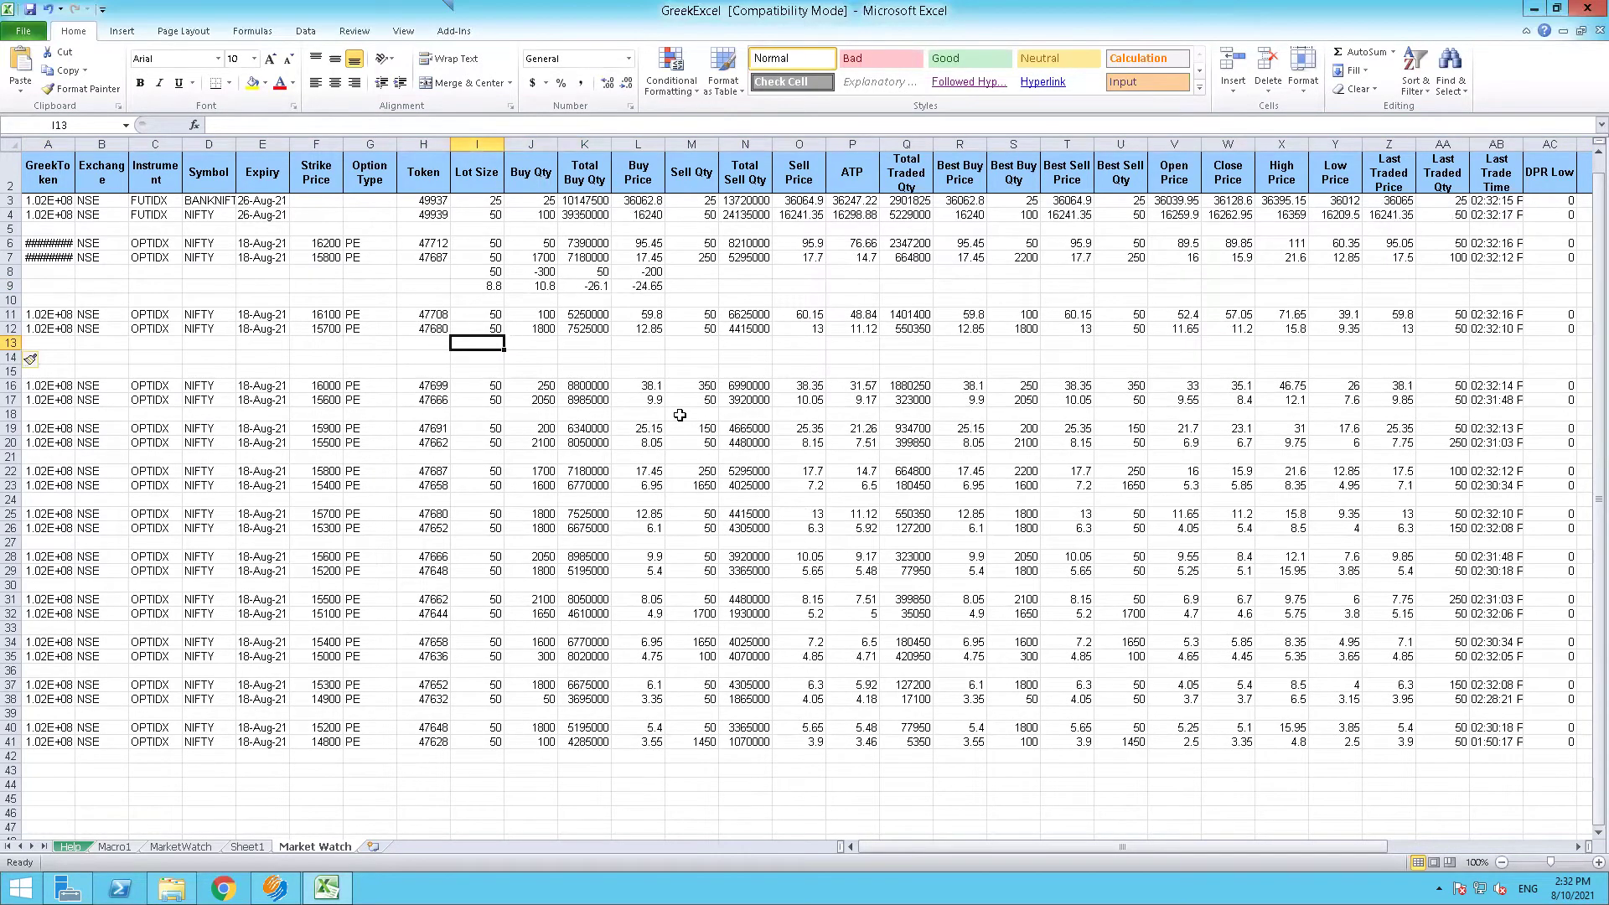
pyautogui.press('Up')
pyautogui.press('Up')
pyautogui.press('Up')
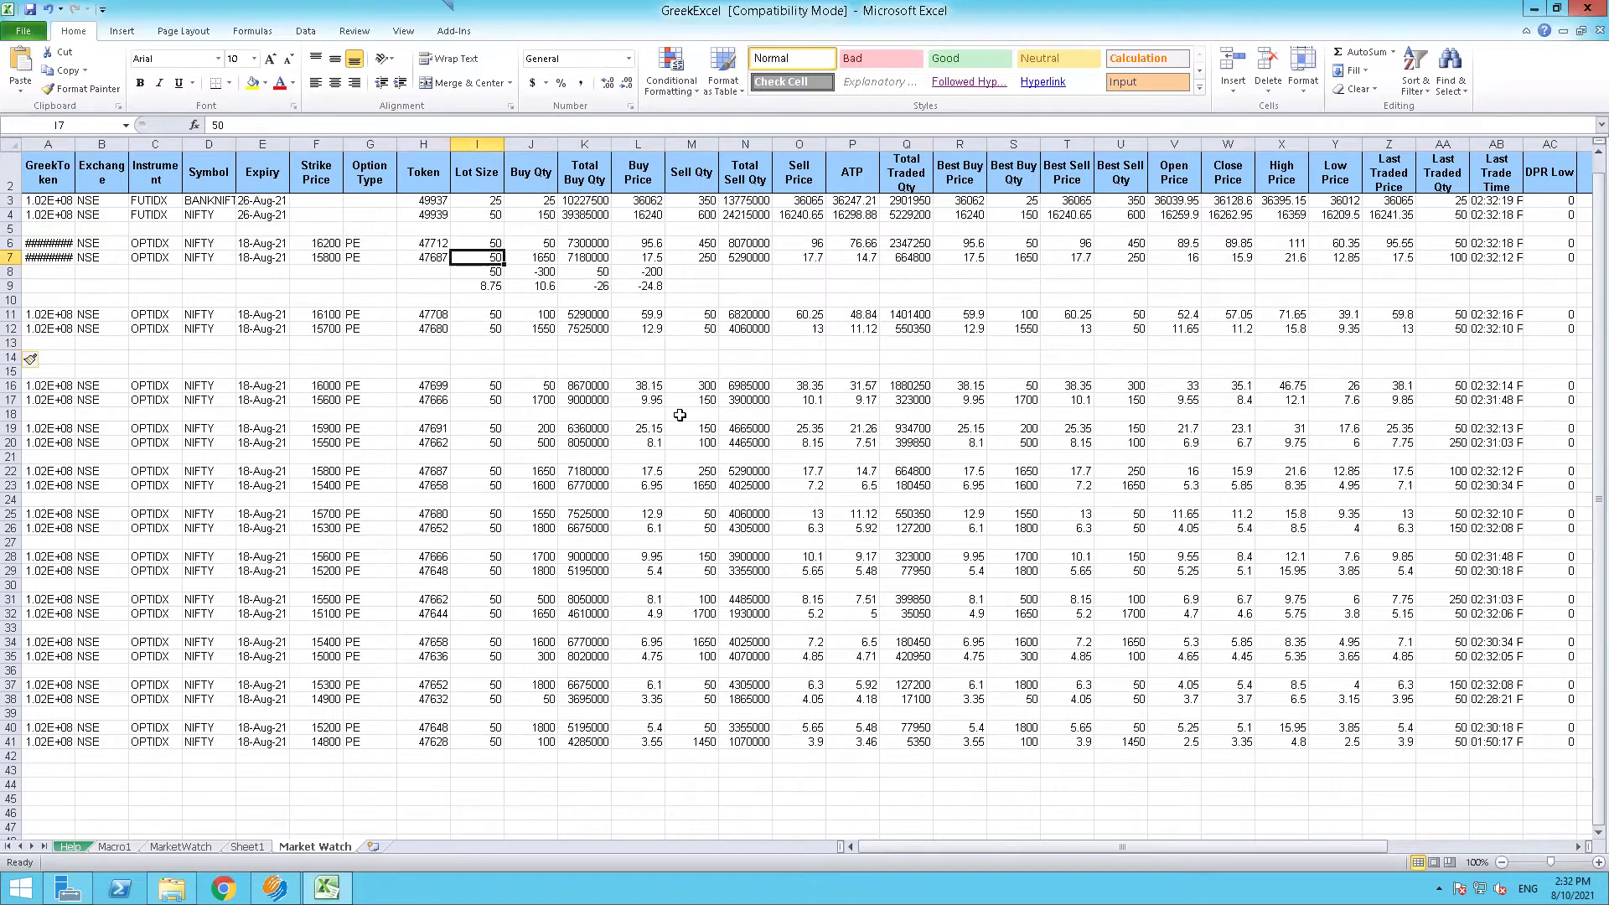
pyautogui.press('Down')
pyautogui.hotkey('shift', 'Right')
pyautogui.hotkey('shift', 'Right')
pyautogui.hotkey('shift', 'Right')
pyautogui.hotkey('ctrl', 'c')
pyautogui.press('Down')
pyautogui.press('Down')
pyautogui.press('Down')
pyautogui.press('Down')
pyautogui.press('Down')
pyautogui.hotkey('ctrl', 'v')
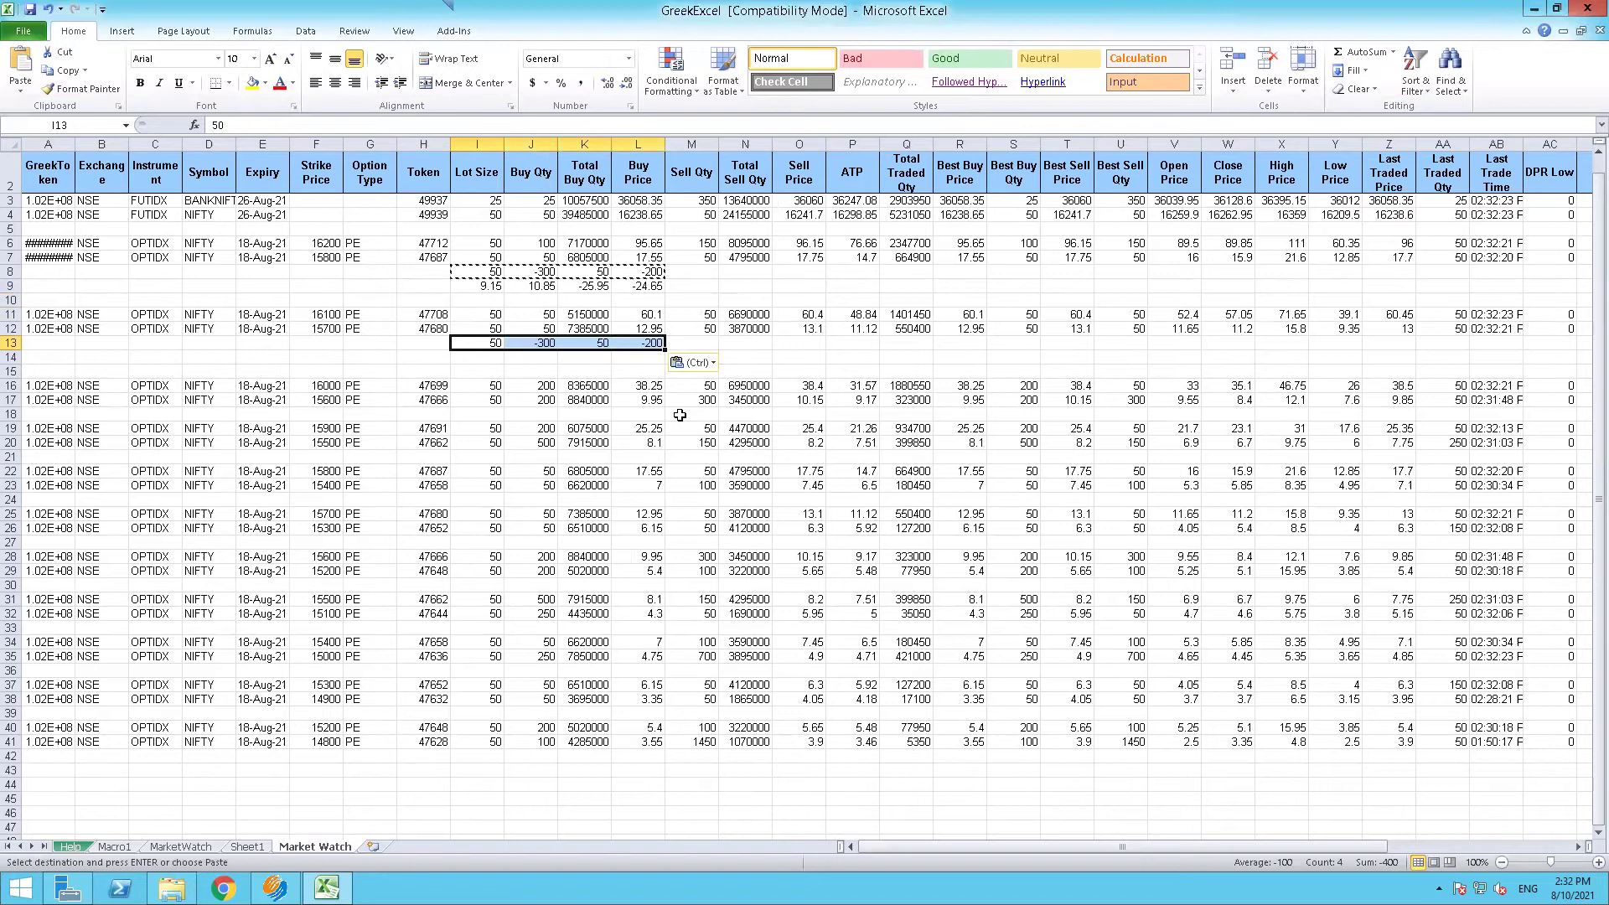
pyautogui.press('Escape')
pyautogui.press('Down')
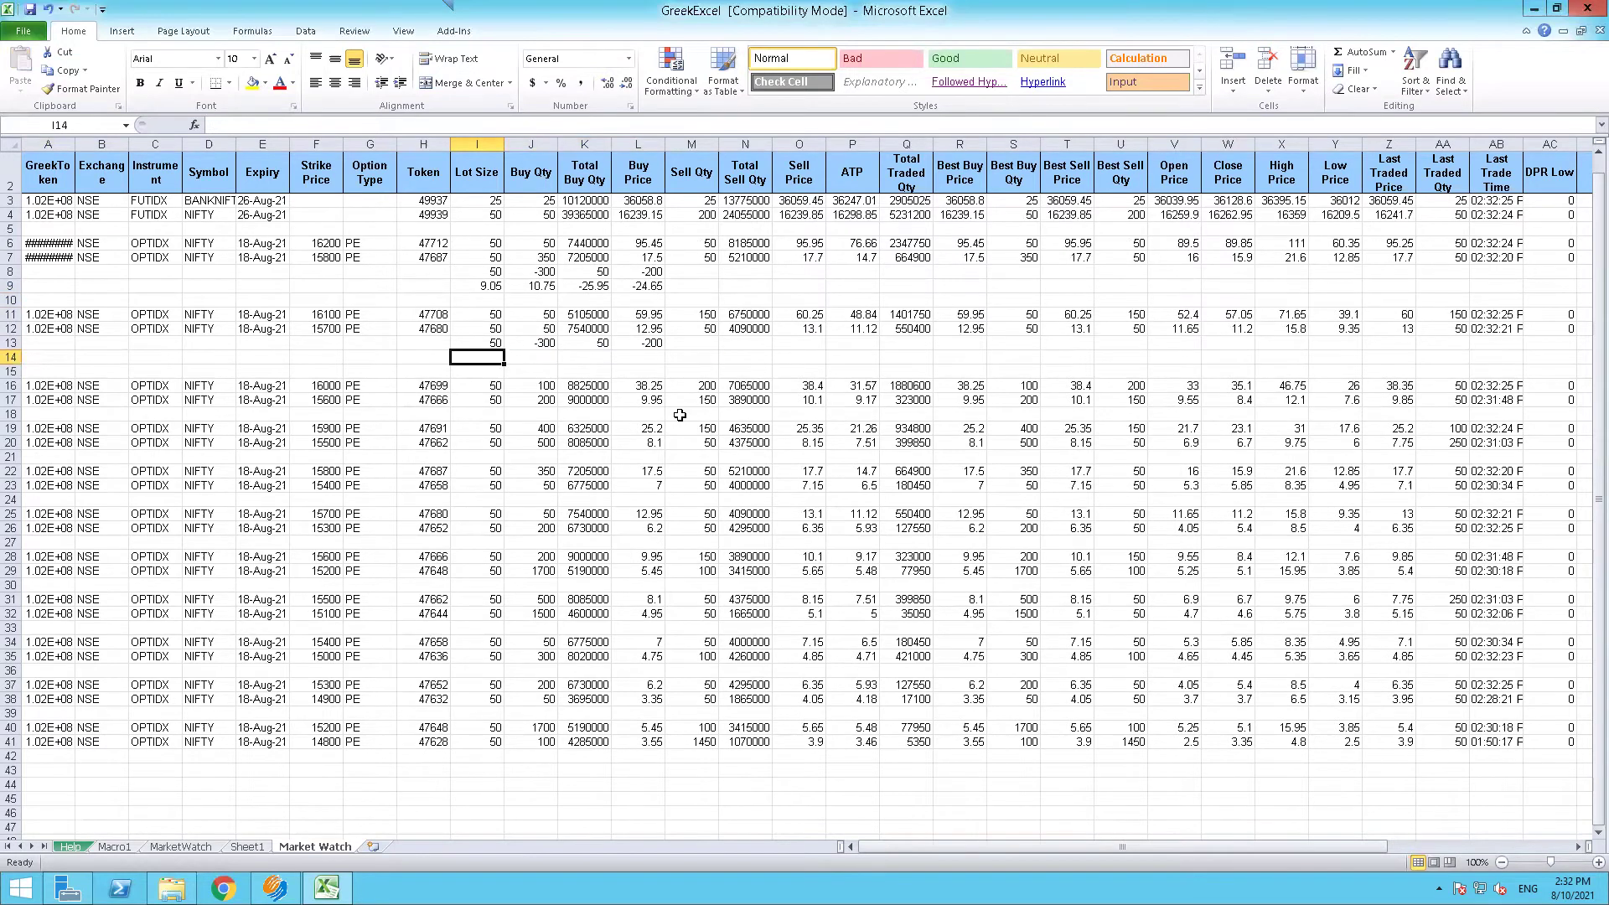
# Enter =+(-J13/I13)*L12-O11 in I14, returning 17.1
pyautogui.write('+')
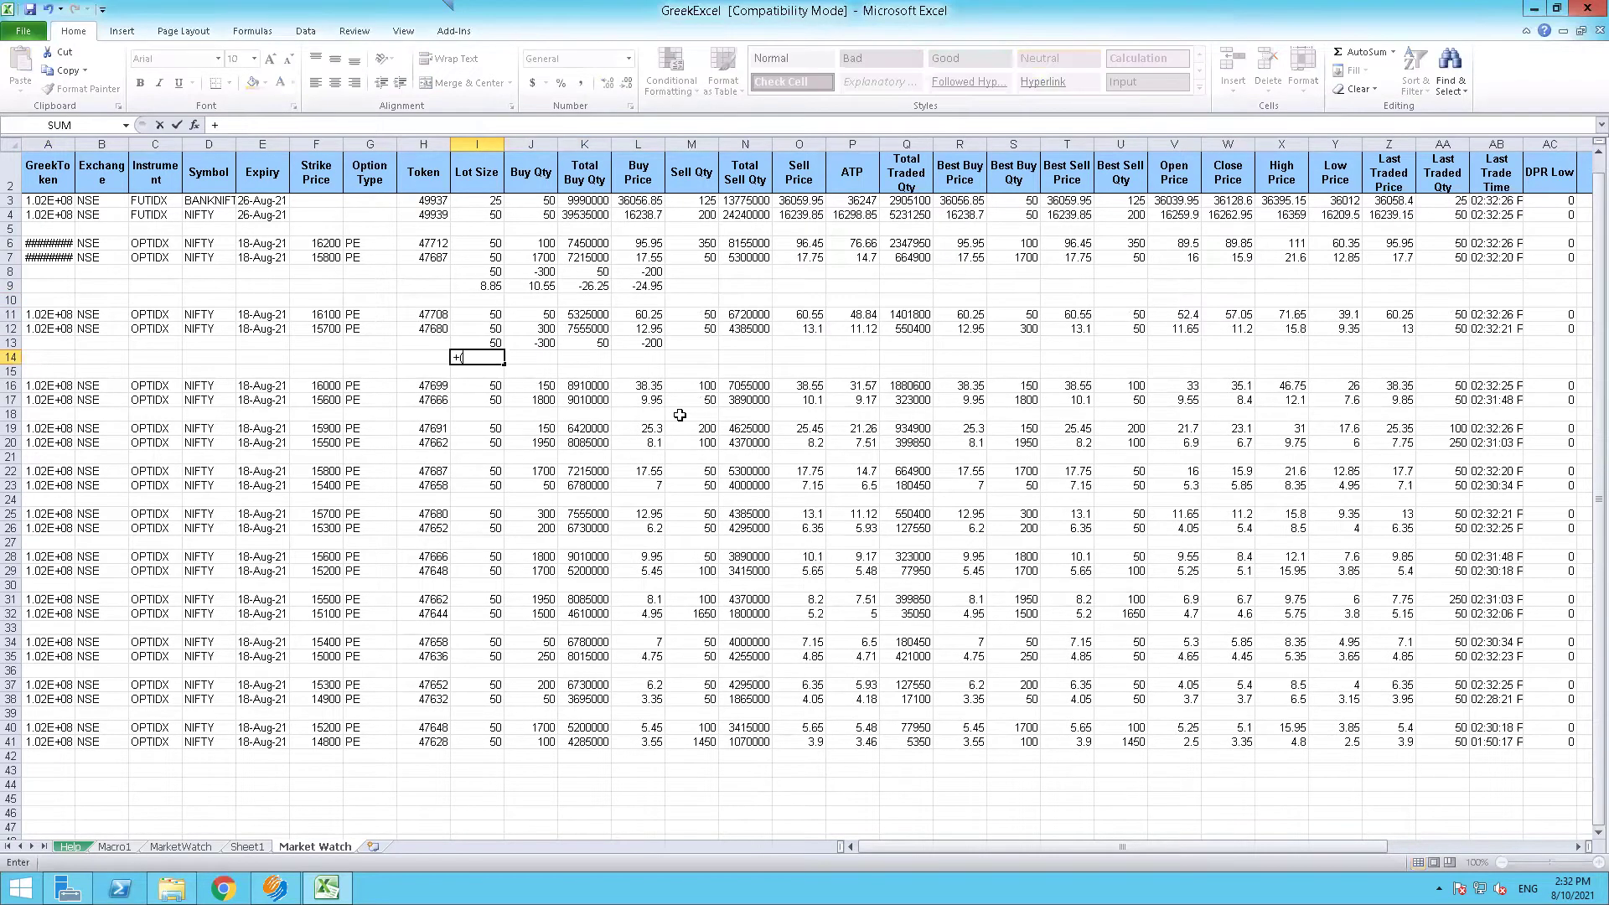
pyautogui.press('Up')
pyautogui.press('Right')
pyautogui.press('Up')
pyautogui.write(')')
pyautogui.press('Up')
pyautogui.press('Up')
pyautogui.press('Right')
pyautogui.press('Right')
pyautogui.press('Right')
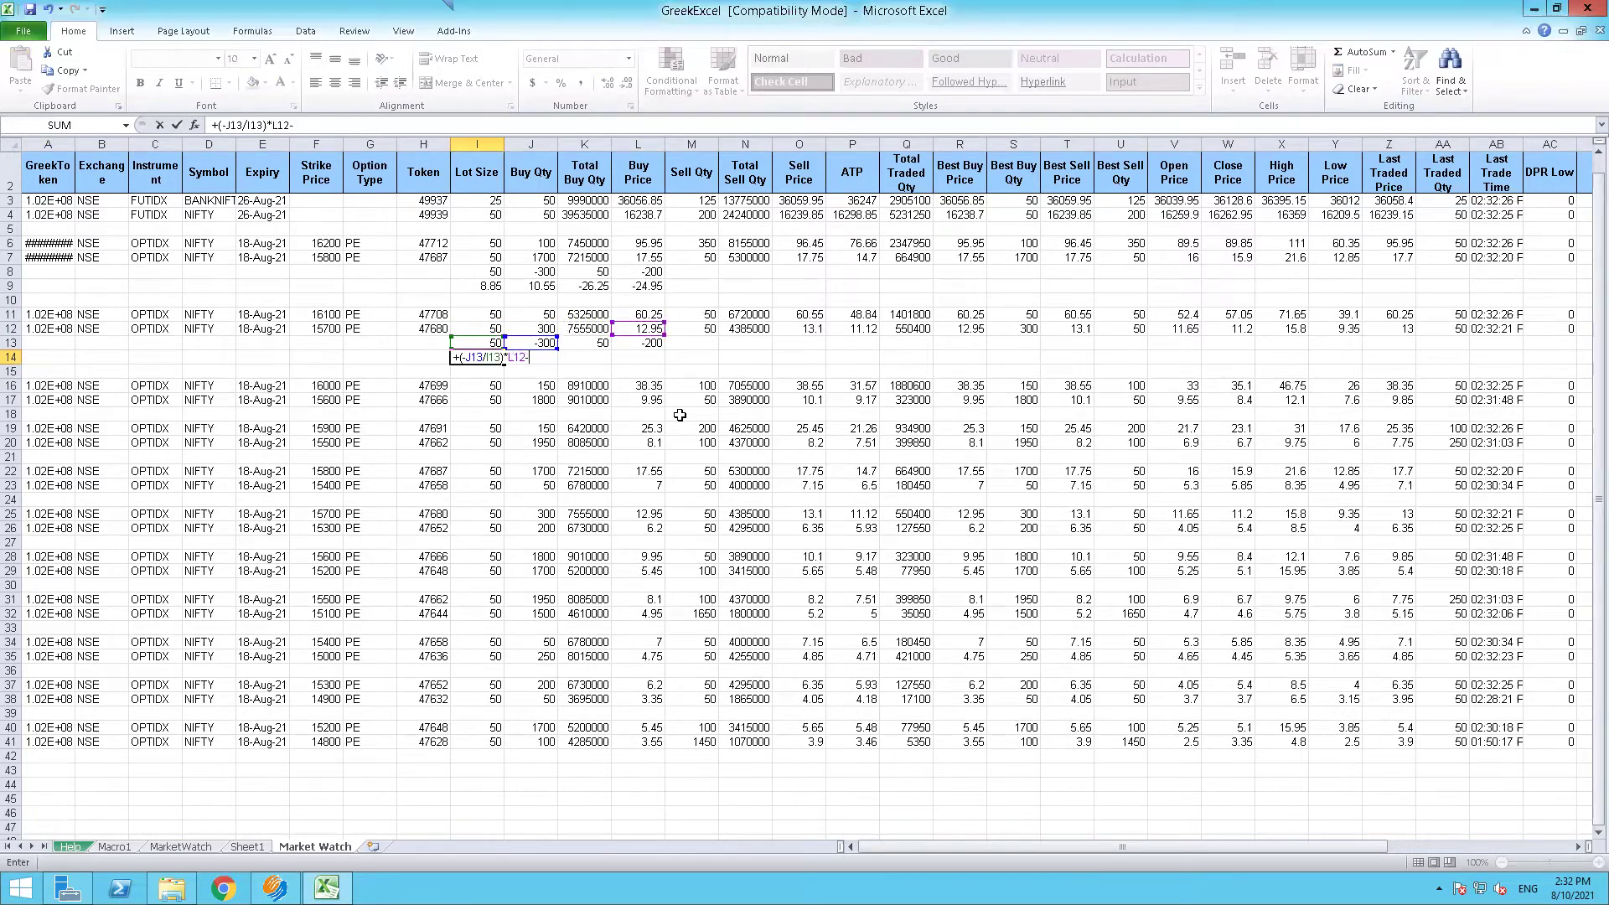
pyautogui.press('Up')
pyautogui.press('Up')
pyautogui.press('Right')
pyautogui.press('Right')
pyautogui.press('Right')
pyautogui.press('Right')
pyautogui.press('Right')
pyautogui.press('Right')
pyautogui.press('Return')
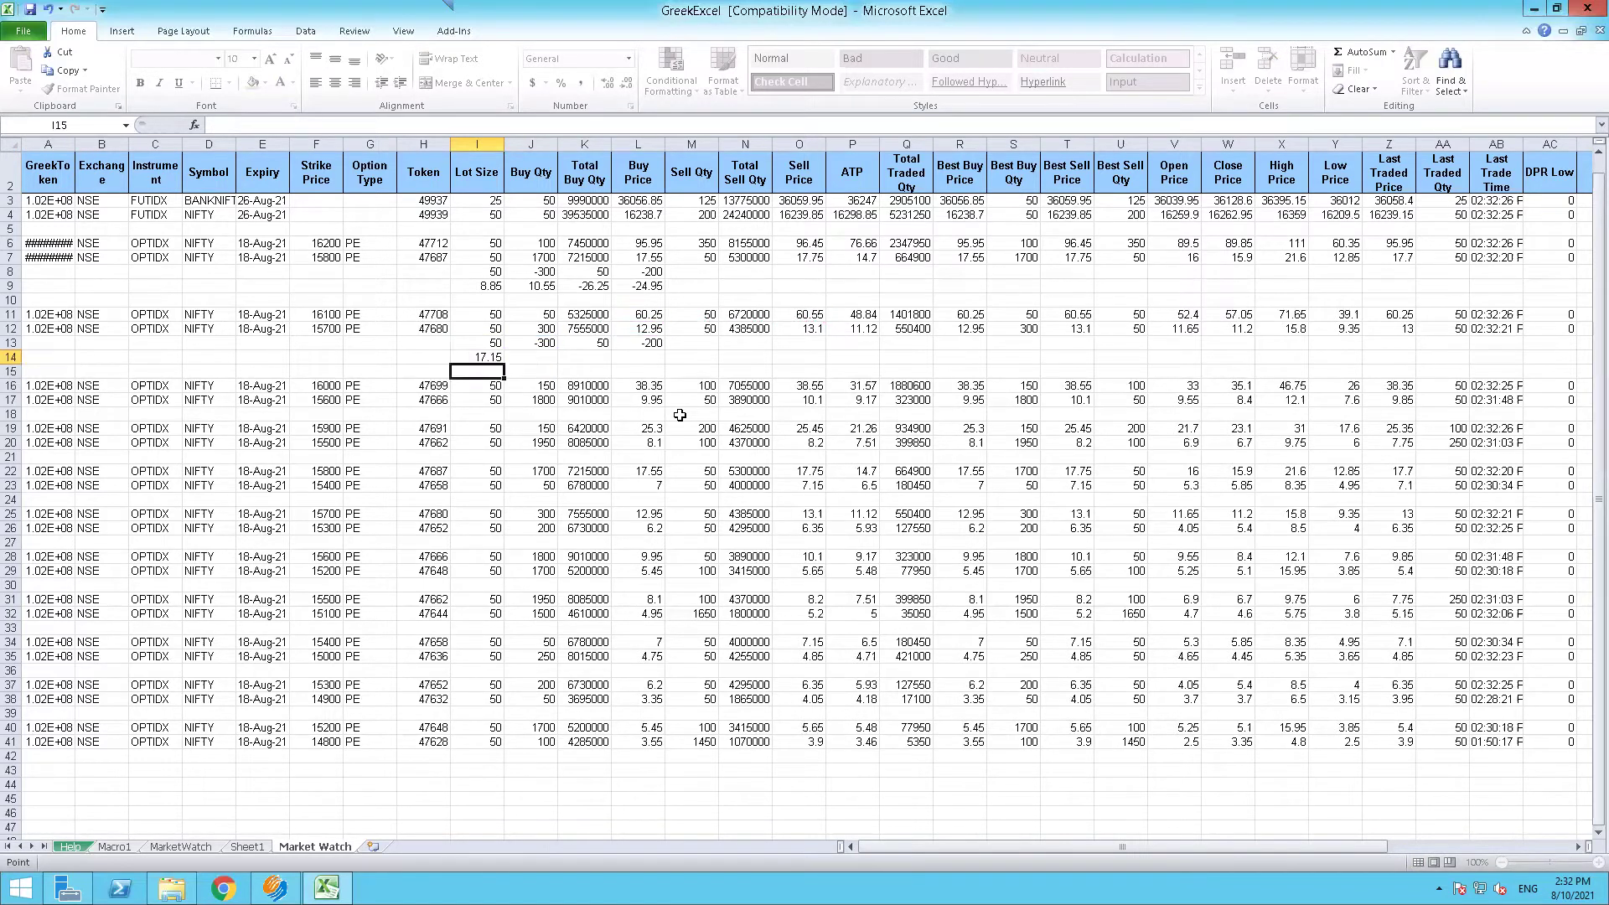
# Enter a first-draft difference formula in J14 using J13, I13 and a row 11 price
pyautogui.press('Up')
pyautogui.press('Right')
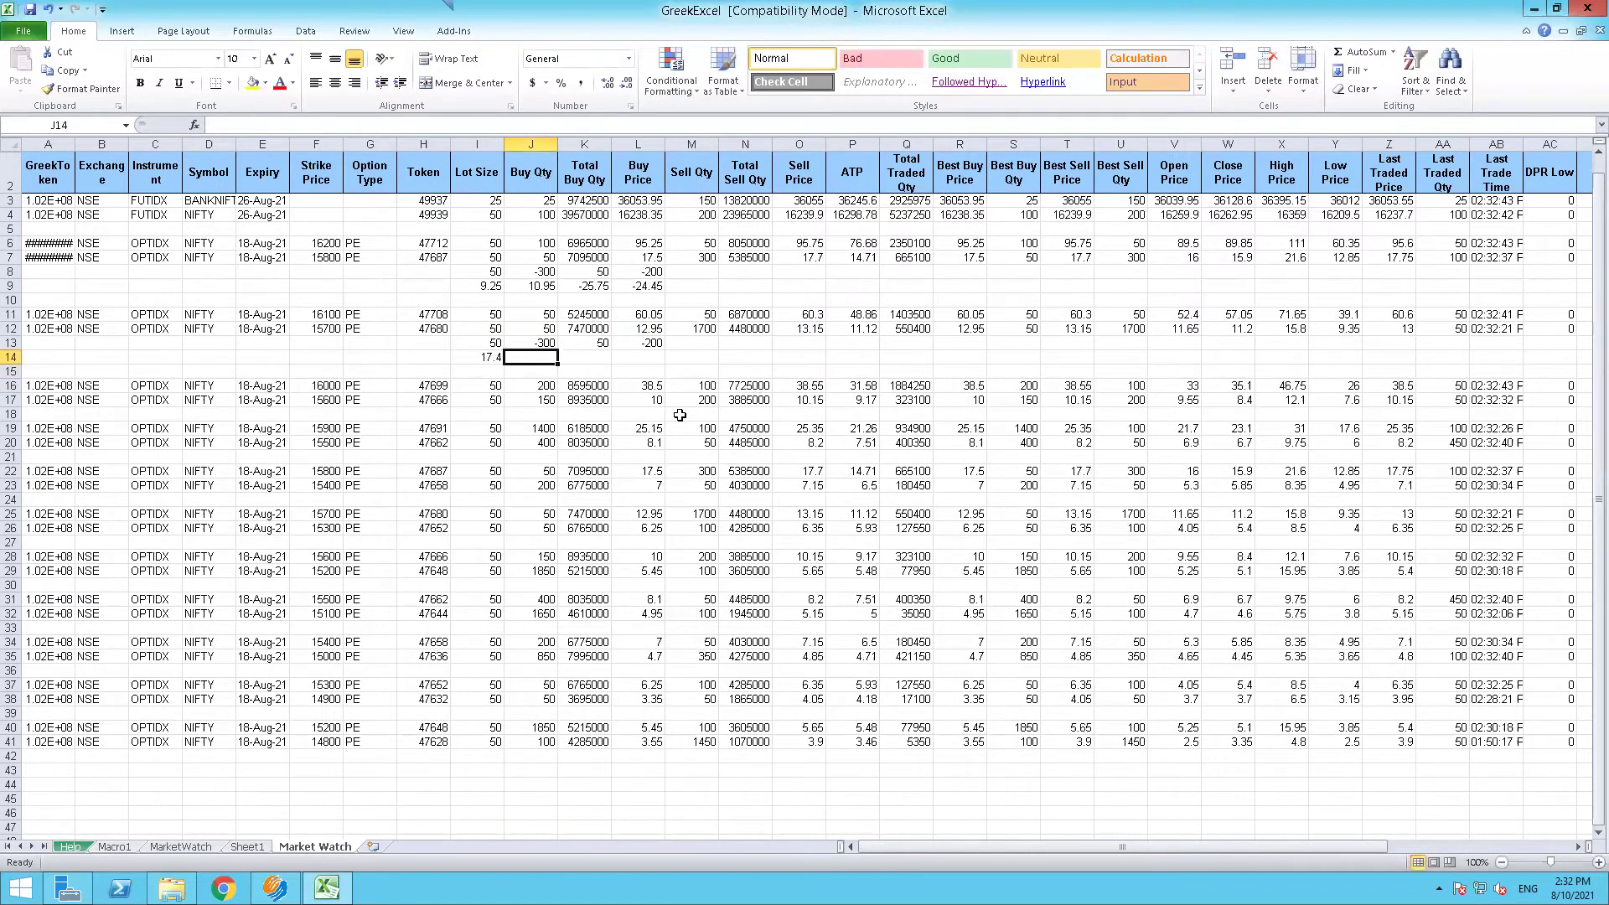
pyautogui.write('+(-')
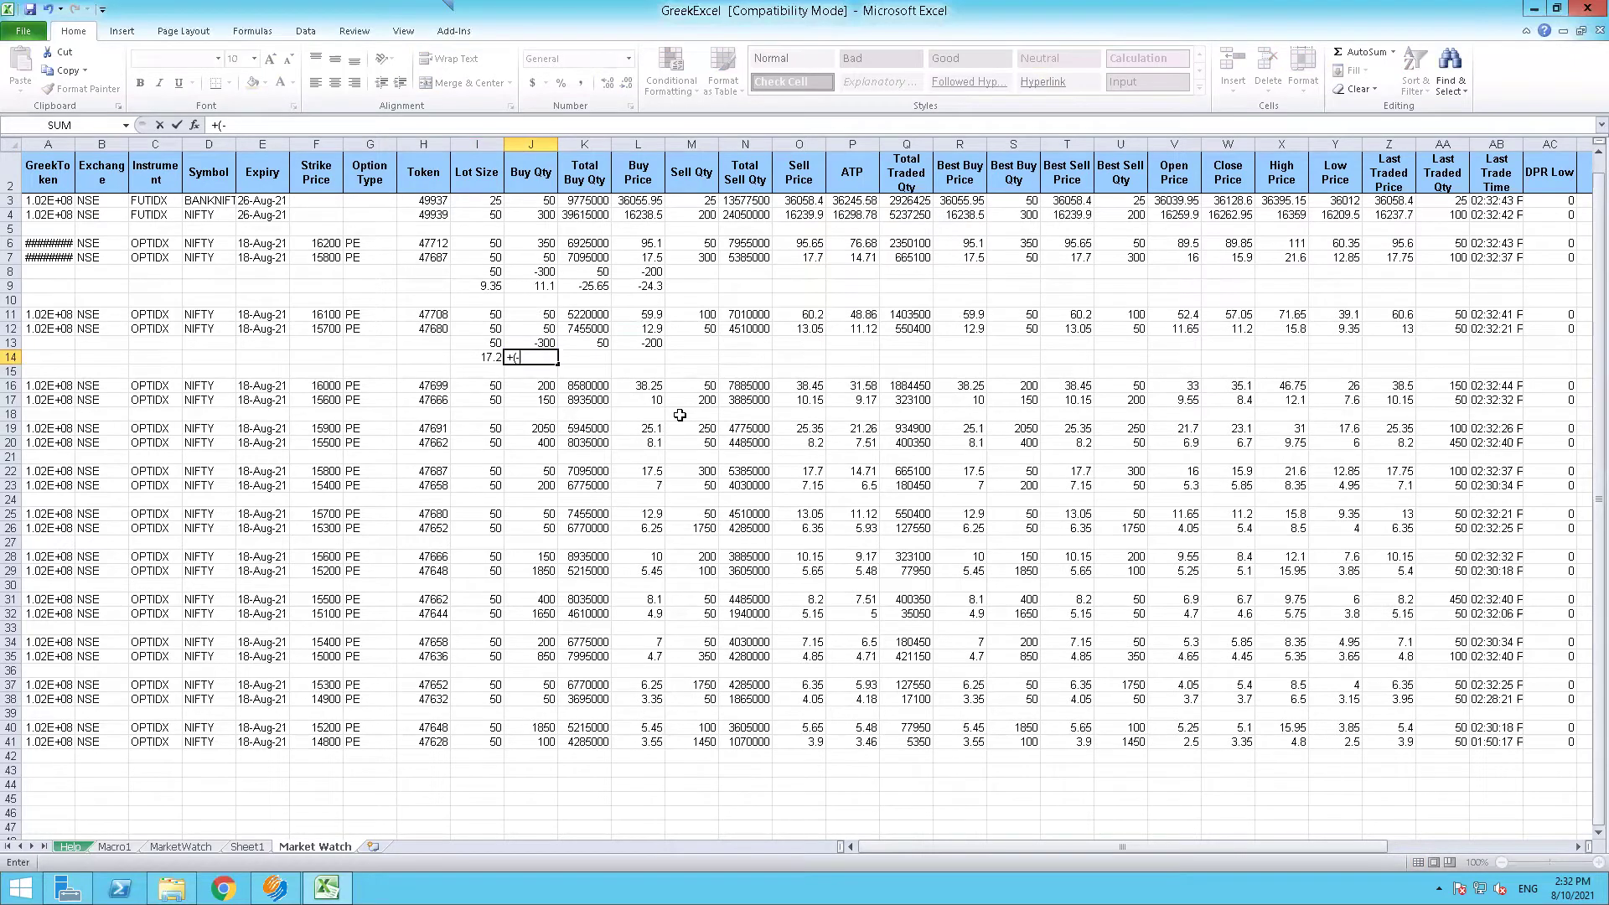
pyautogui.press('Up')
pyautogui.write('/')
pyautogui.press('Left')
pyautogui.press('Up')
pyautogui.press('Up')
pyautogui.press('Down')
pyautogui.press('Up')
pyautogui.press('Up')
pyautogui.press('Up')
pyautogui.press('Right')
pyautogui.press('Right')
pyautogui.press('Right')
pyautogui.press('Right')
pyautogui.press('Right')
pyautogui.press('Left')
pyautogui.press('Up')
pyautogui.press('Up')
pyautogui.press('Right')
pyautogui.press('Right')
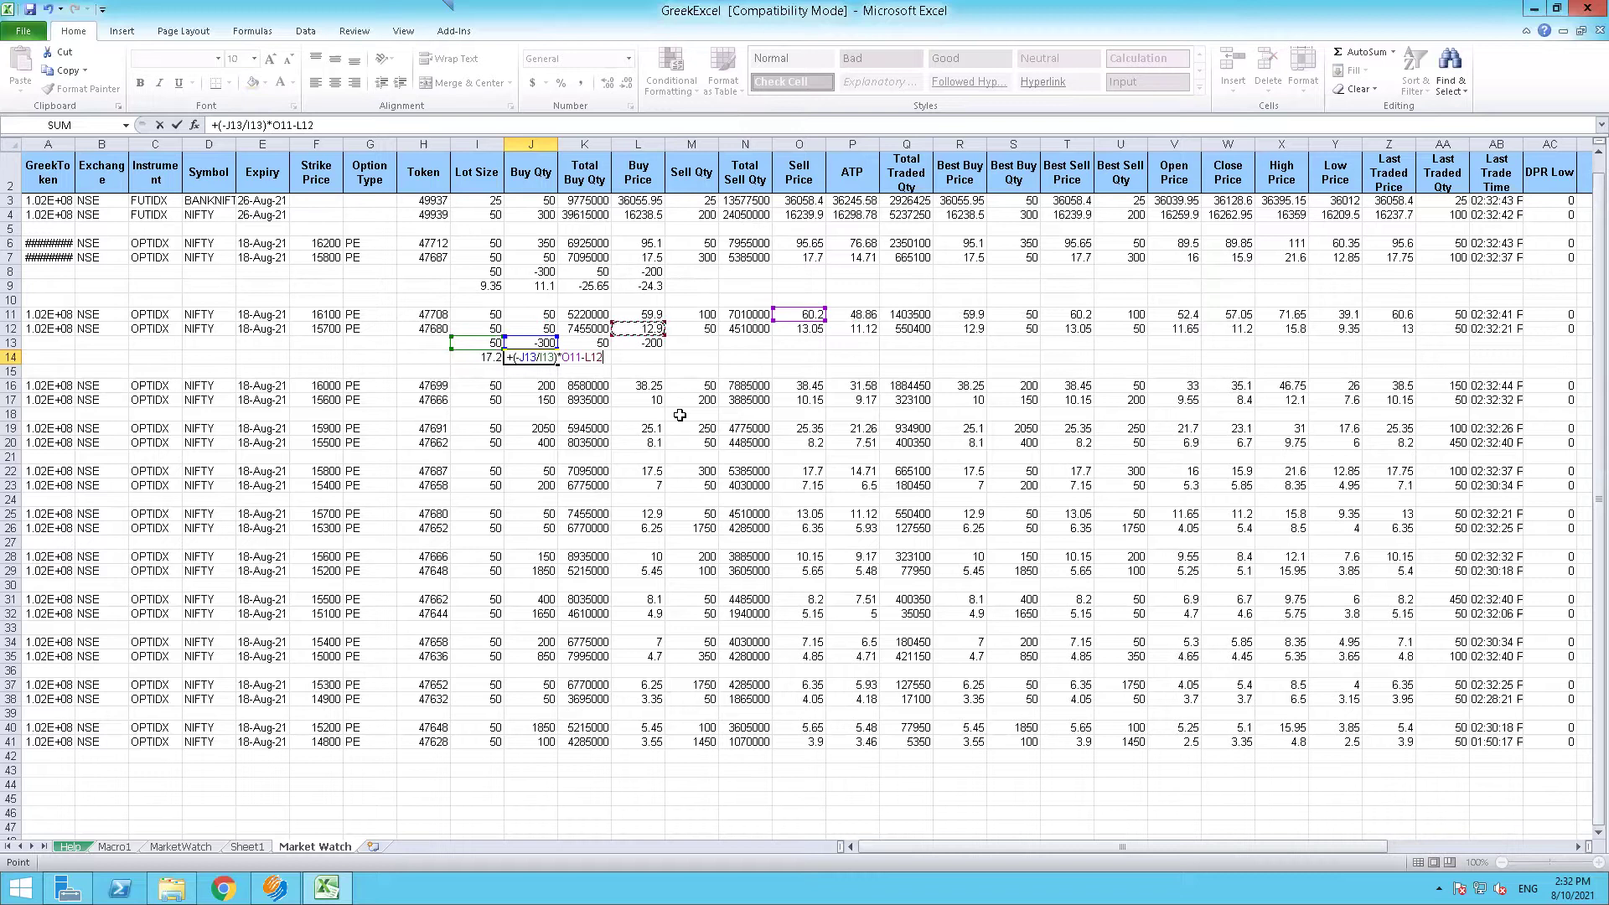
pyautogui.press('Return')
# Redo J14 as =+(-J13/I13)*O12-L11, returning 18.3
pyautogui.press('Up')
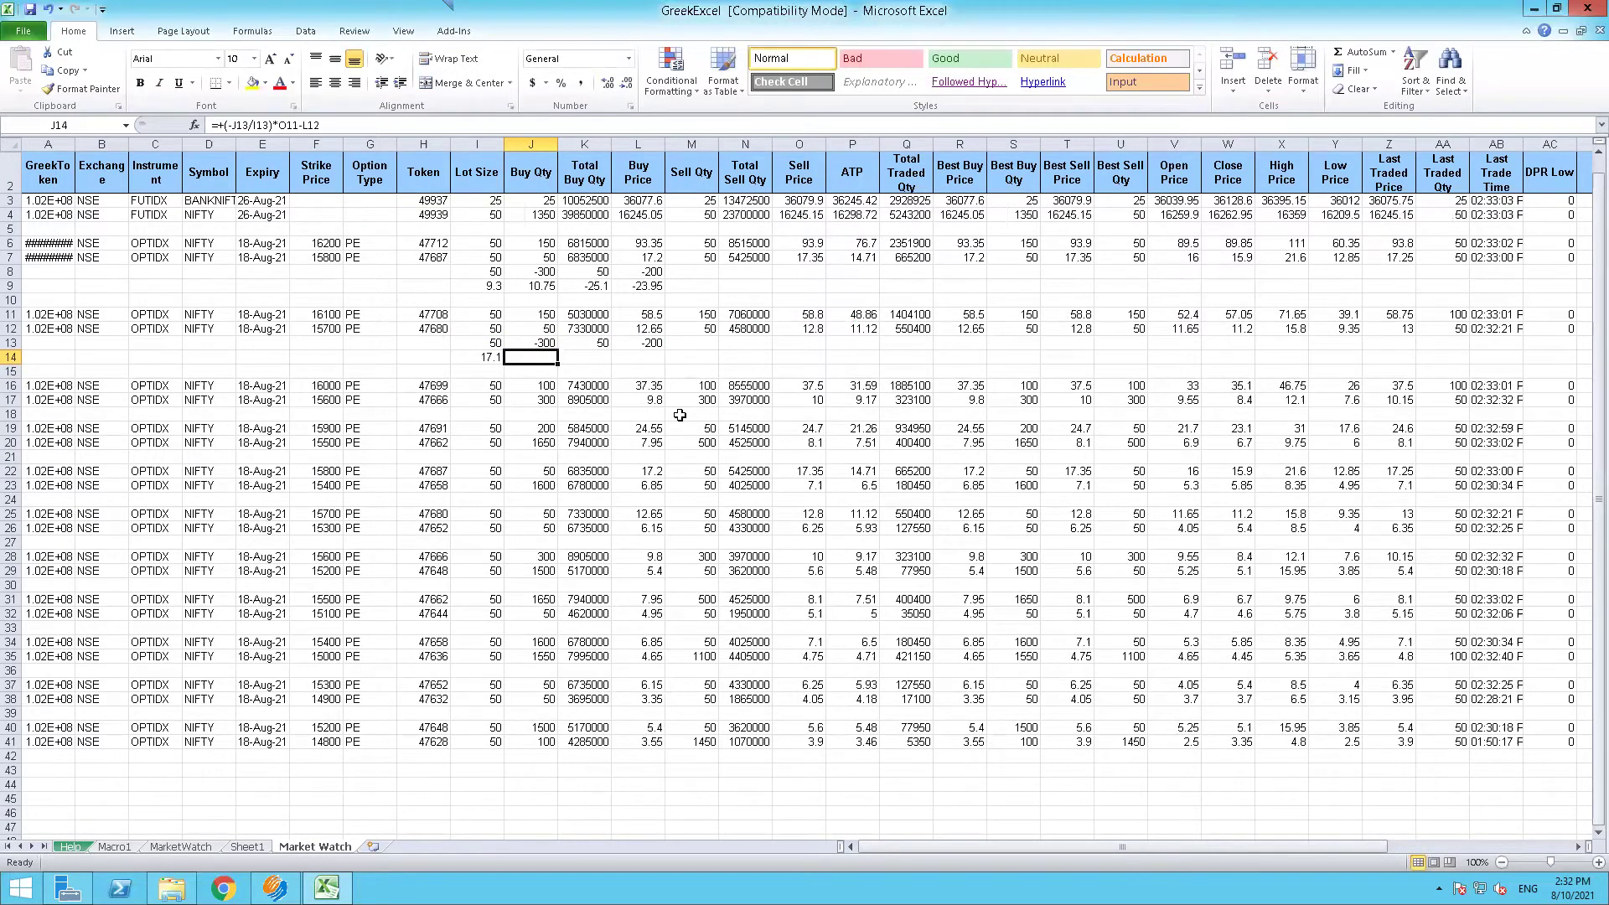
pyautogui.write('+(')
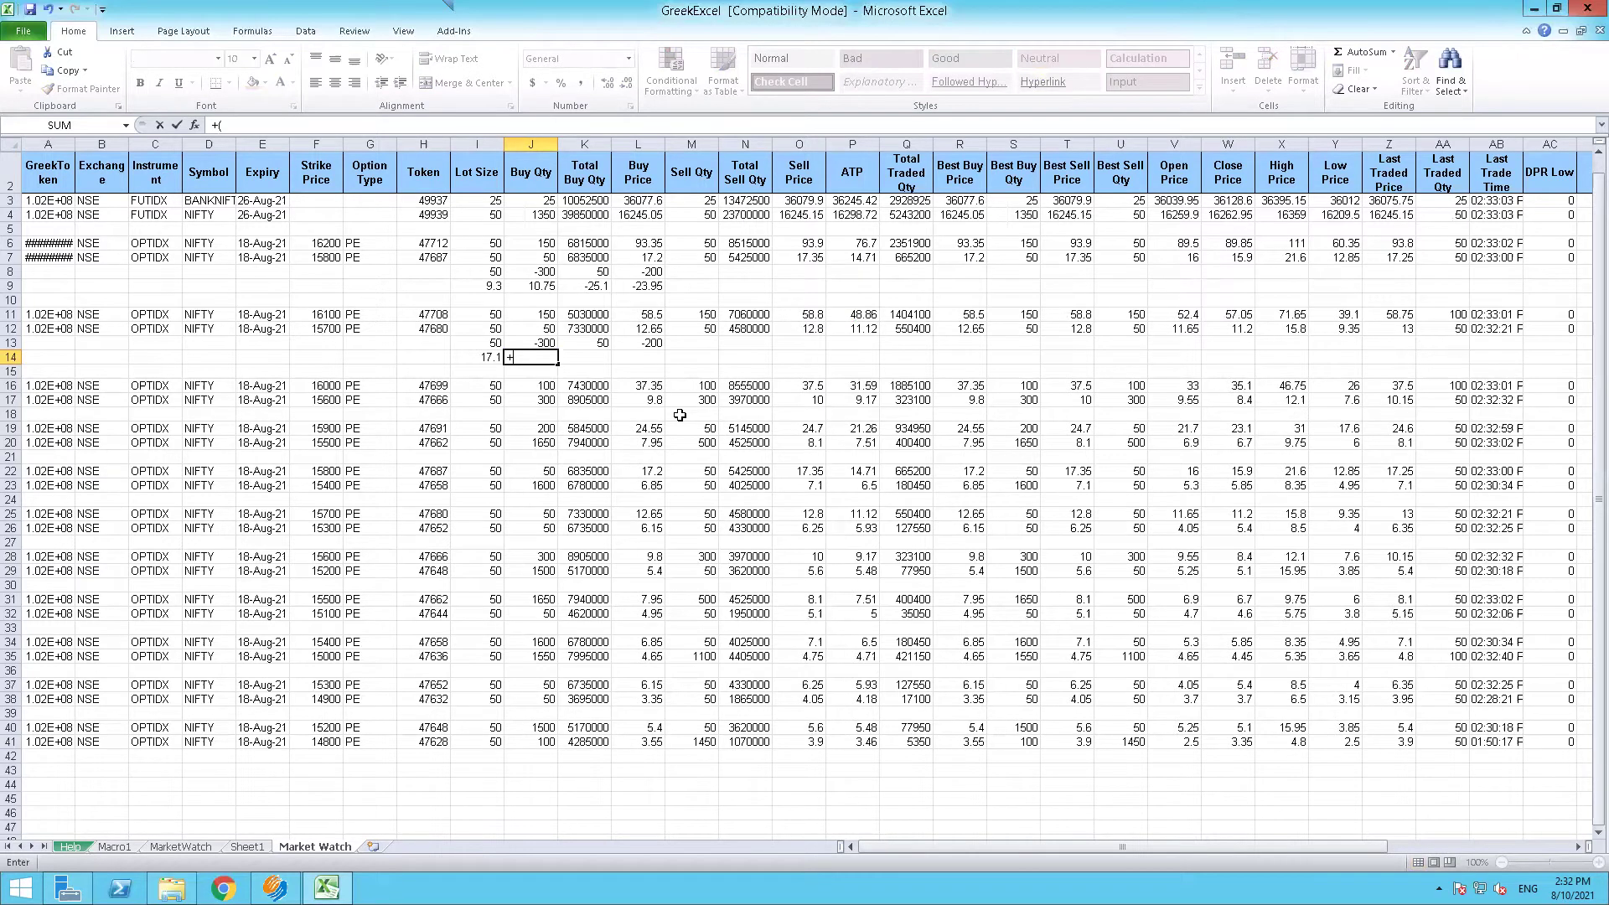
pyautogui.write('-')
pyautogui.press('Up')
pyautogui.write('/')
pyautogui.press('Up')
pyautogui.press('Up')
pyautogui.press('Left')
pyautogui.press('Down')
pyautogui.press('Up')
pyautogui.press('Up')
pyautogui.press('Right')
pyautogui.press('Right')
pyautogui.press('Right')
pyautogui.press('Right')
pyautogui.press('Right')
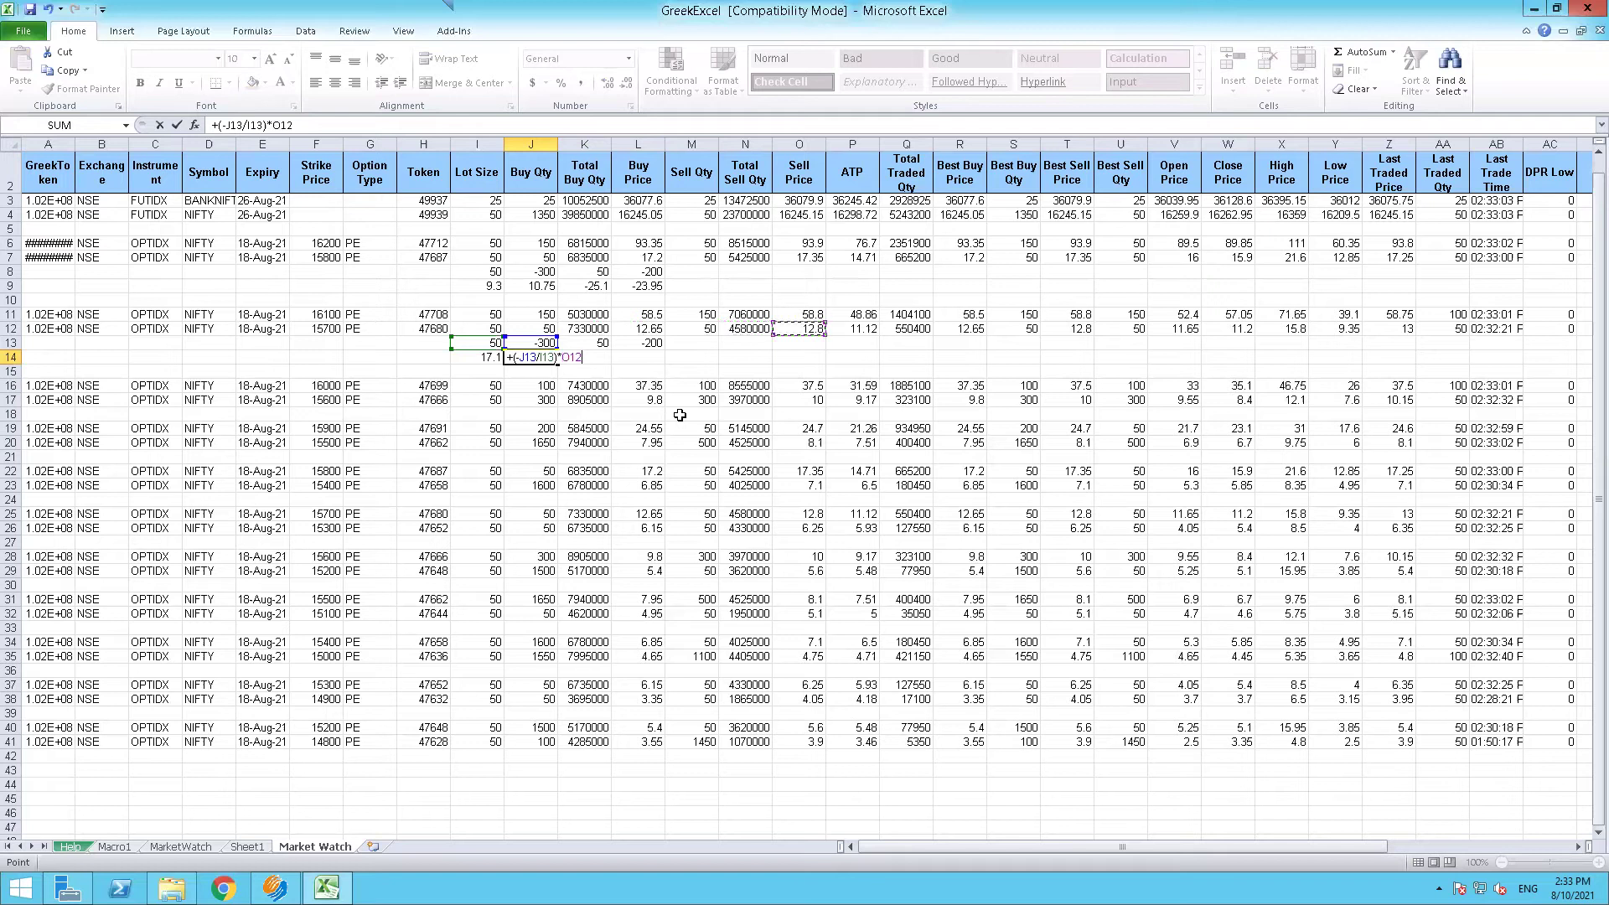
pyautogui.write('-')
pyautogui.press('Up')
pyautogui.press('Up')
pyautogui.press('Up')
pyautogui.press('Right')
pyautogui.press('Right')
pyautogui.press('Return')
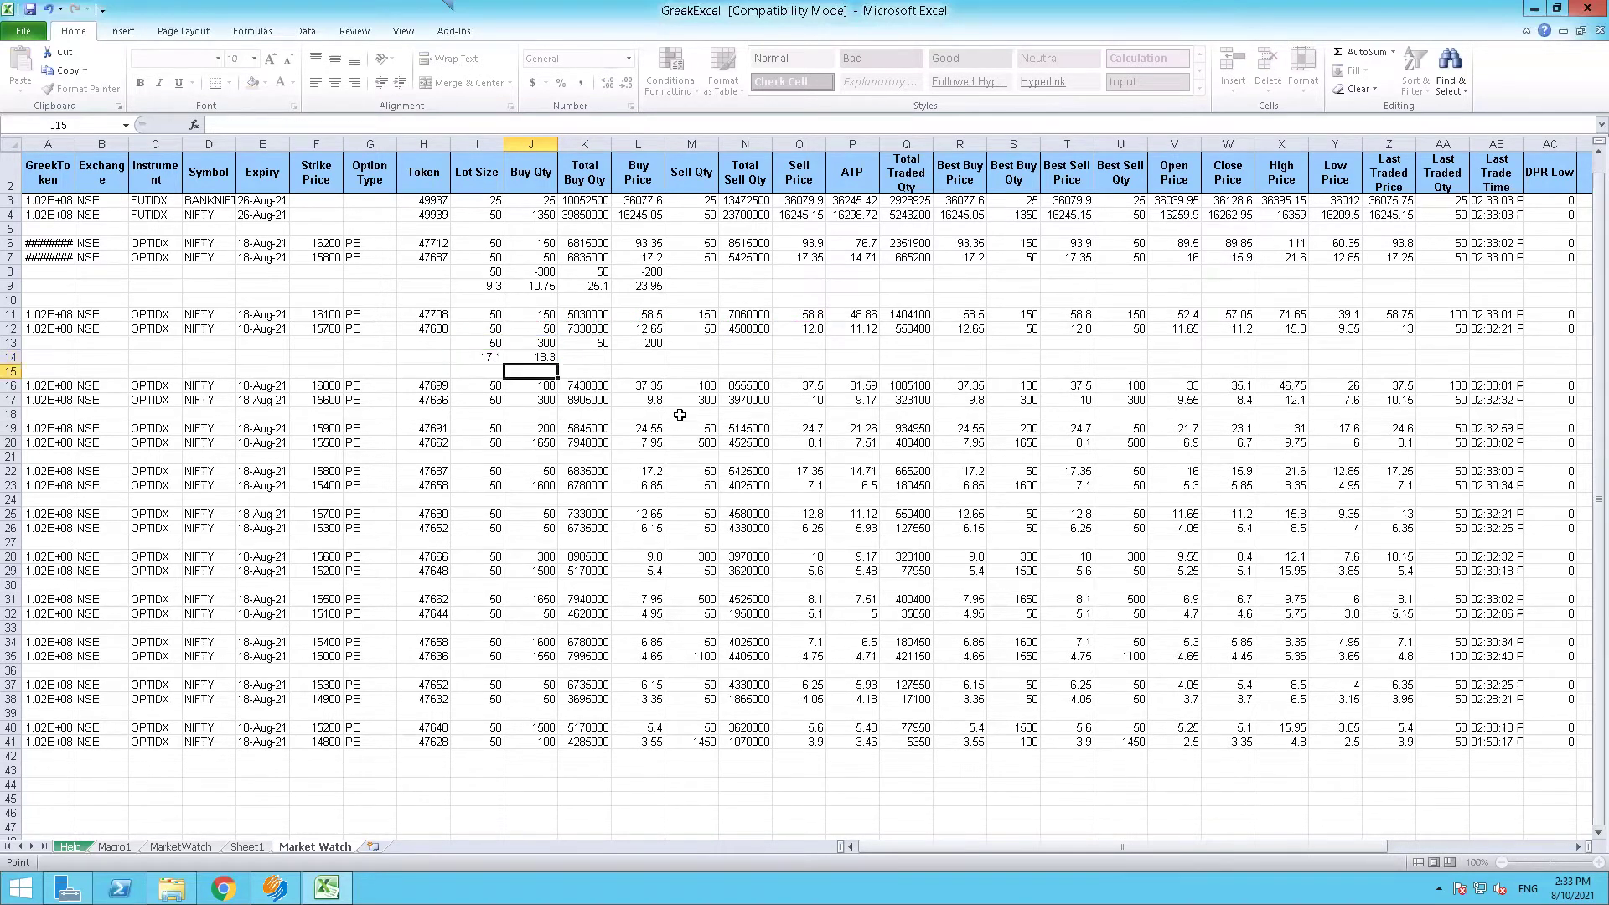
# Enter =+(-L13/K13)*L12-O11 in K14, returning -9.15
pyautogui.press('Up')
pyautogui.press('Right')
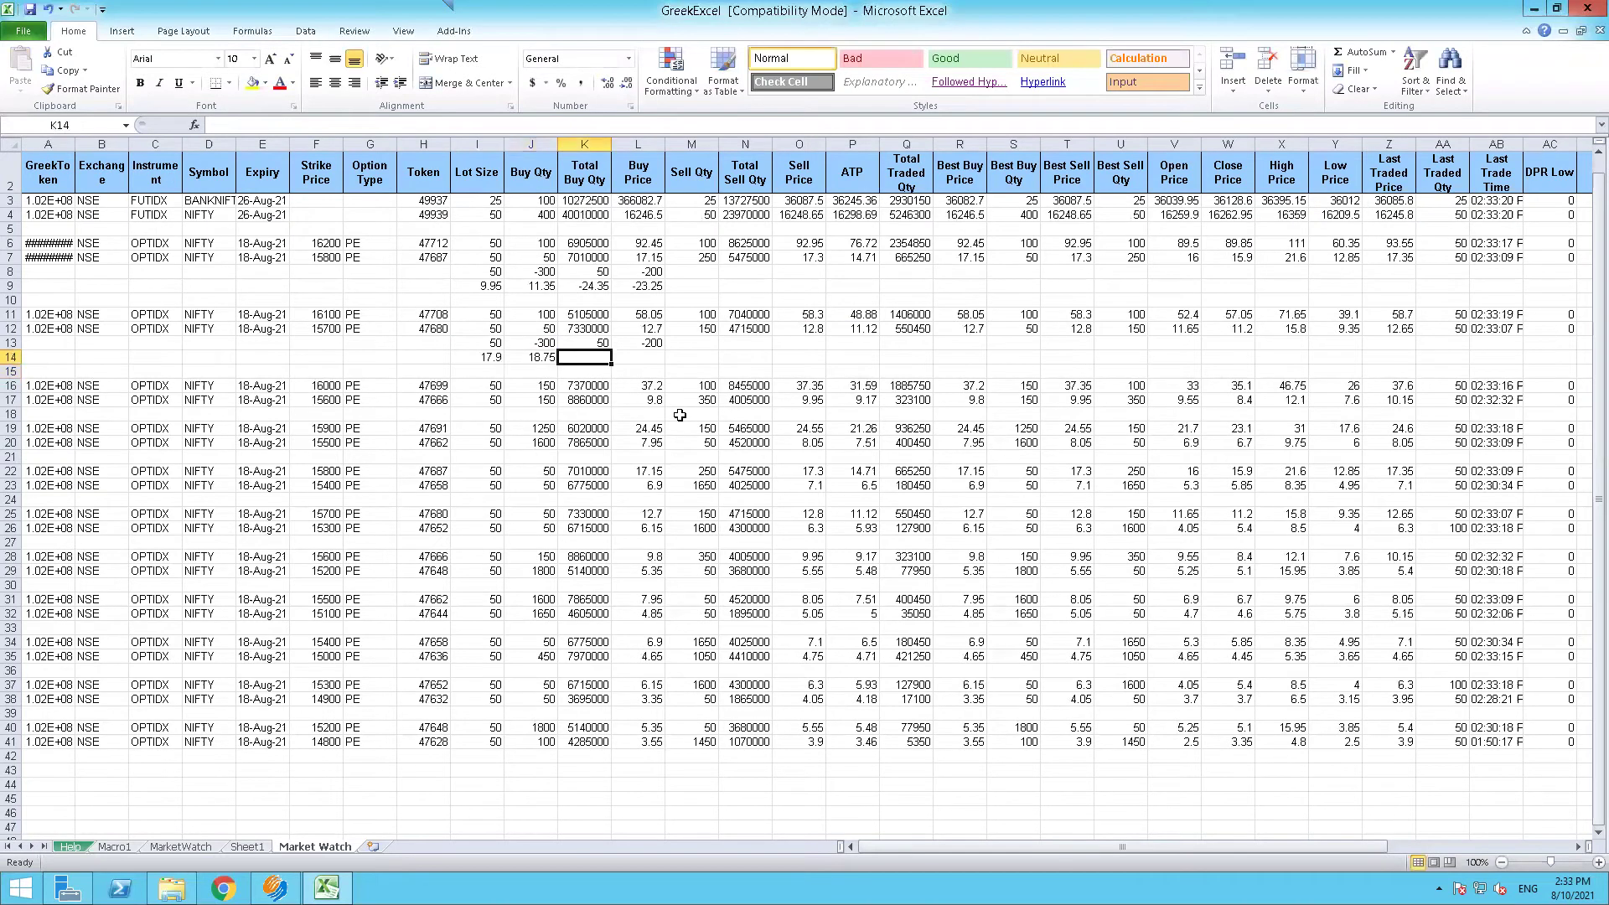
pyautogui.write('+(')
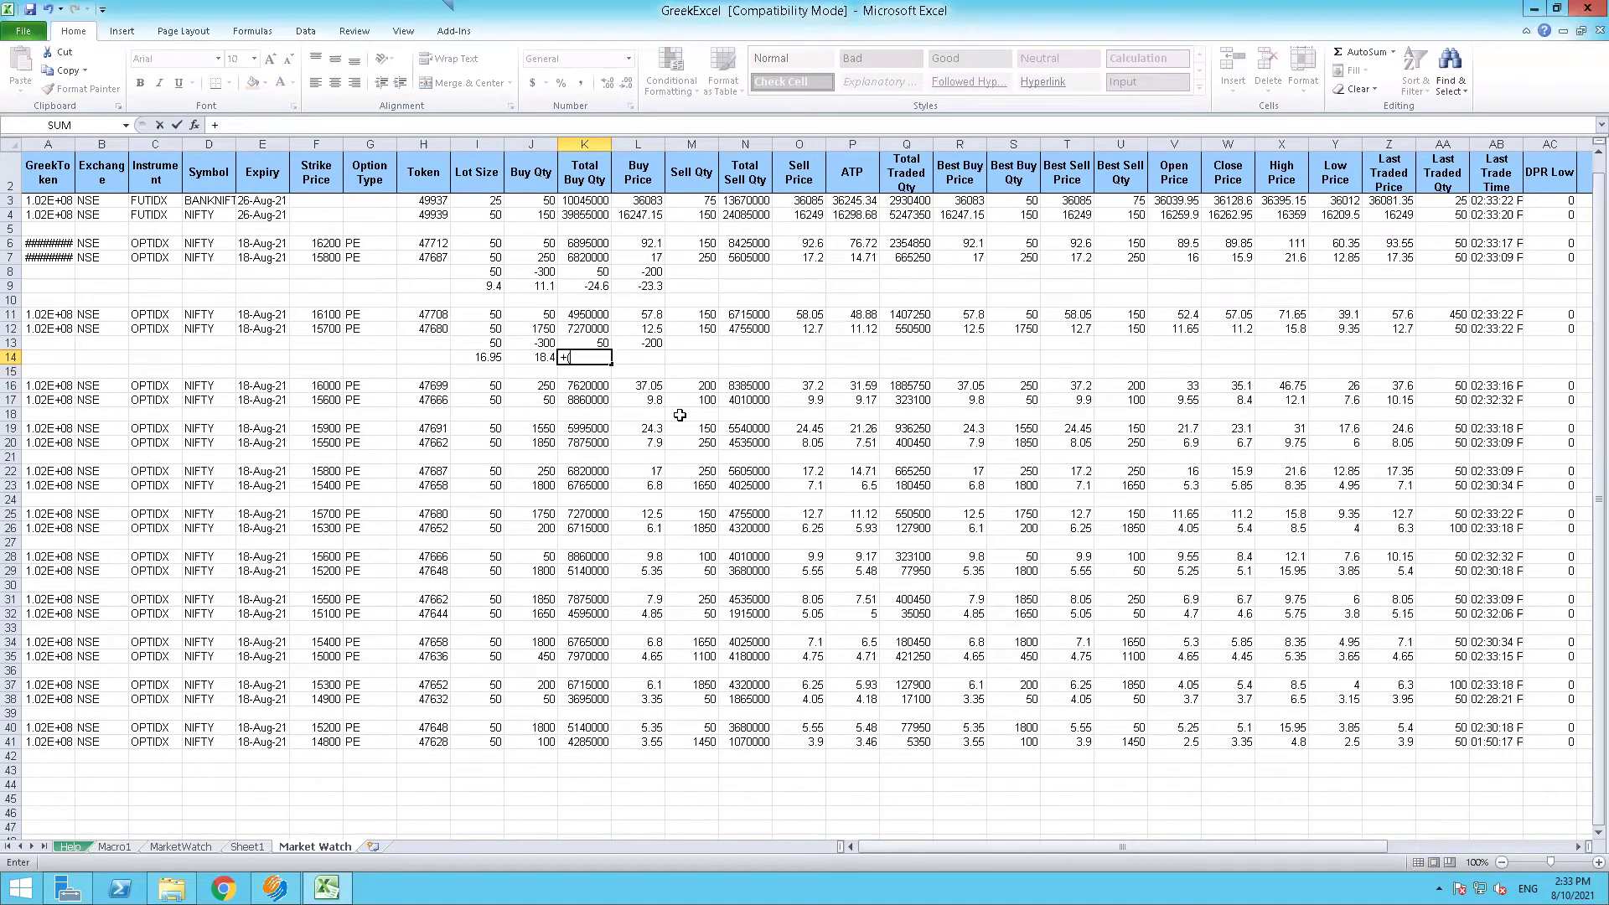
pyautogui.press('Up')
pyautogui.press('Right')
pyautogui.write('/')
pyautogui.press('Up')
pyautogui.write(')')
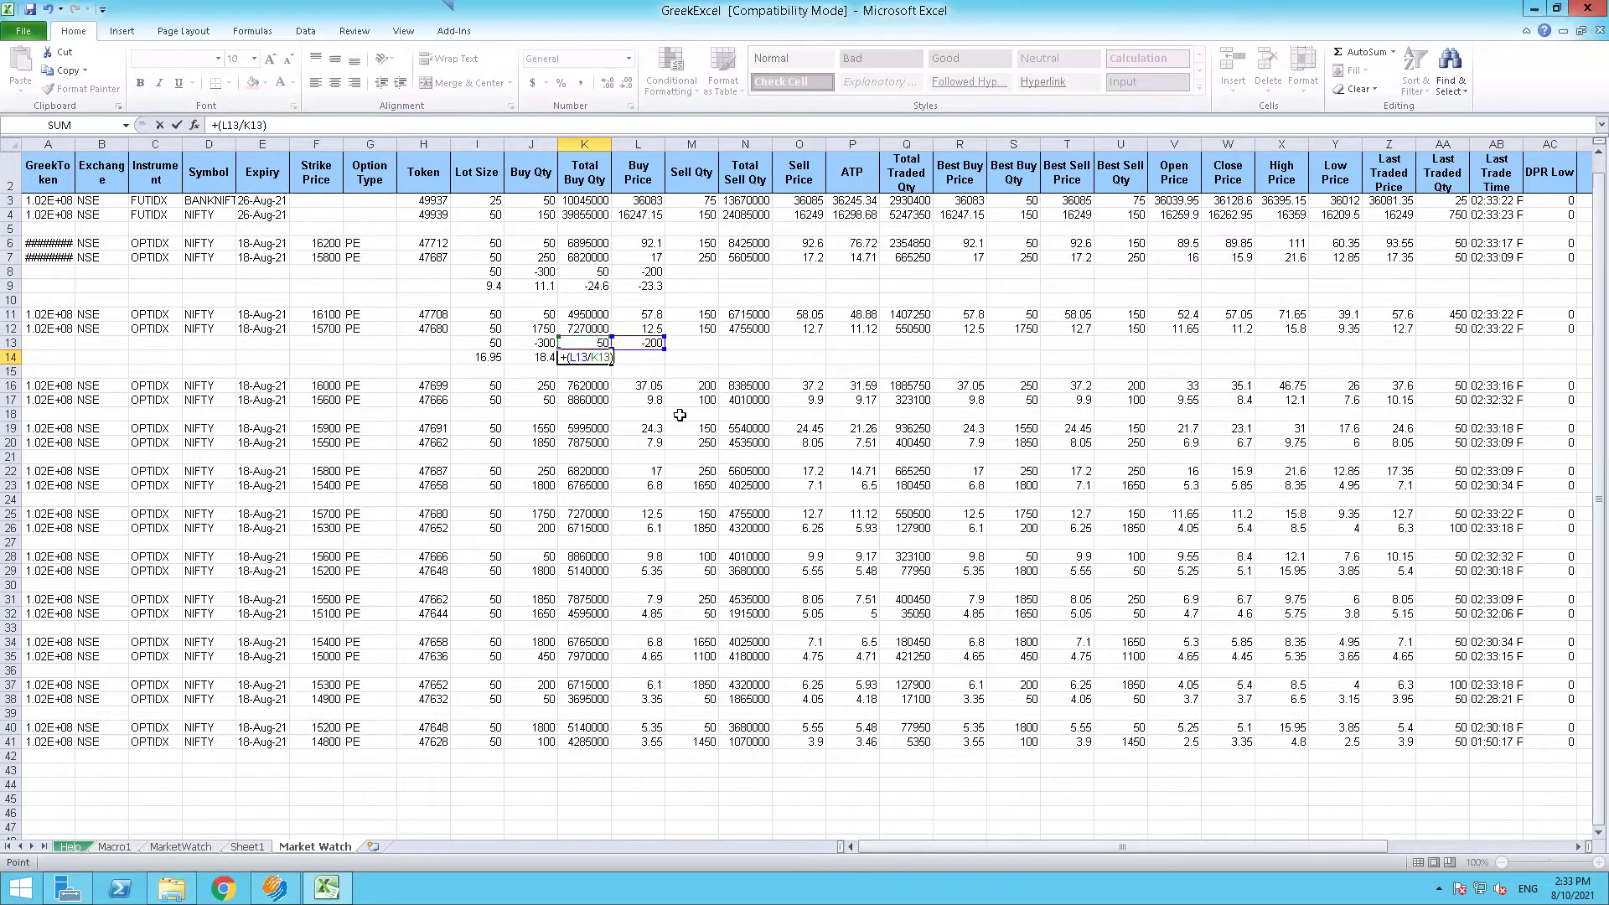
pyautogui.press('Up')
pyautogui.press('Up')
pyautogui.press('Right')
pyautogui.press('Right')
pyautogui.press('Right')
pyautogui.press('Left')
pyautogui.press('Left')
pyautogui.write('-')
pyautogui.press('Up')
pyautogui.press('Up')
pyautogui.press('Up')
pyautogui.press('Right')
pyautogui.press('Right')
pyautogui.press('Right')
pyautogui.press('Right')
pyautogui.press('Return')
pyautogui.press('Up')
pyautogui.press('Right')
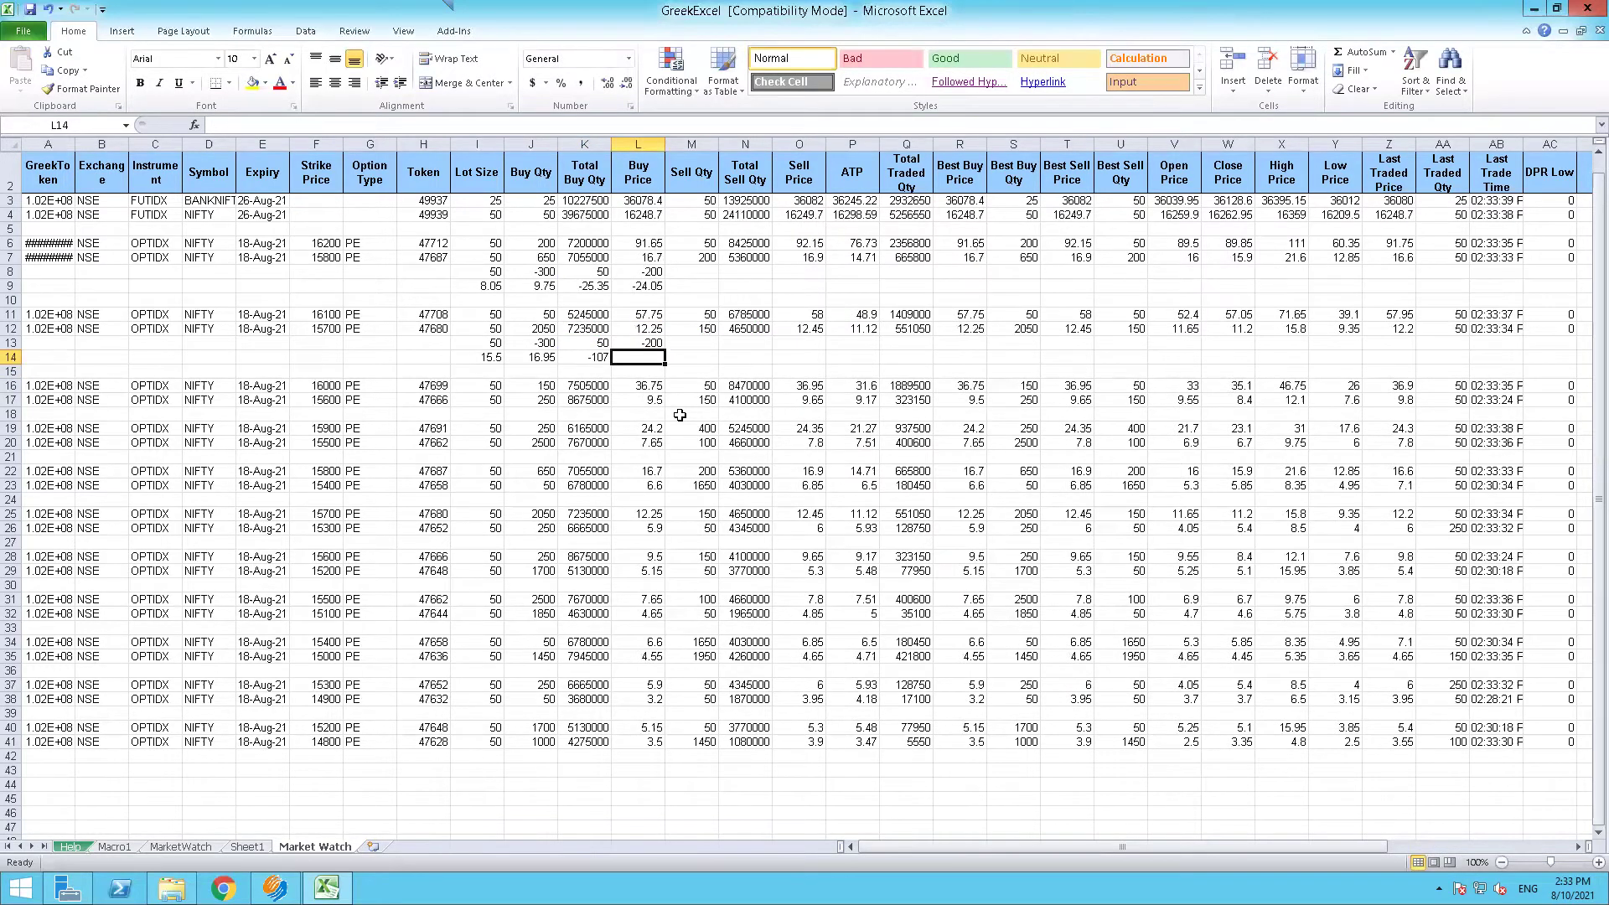
# Enter =+(-L13/K13)*O12-L11 in L14, returning -8.55, then start redoing K14
pyautogui.write('+(')
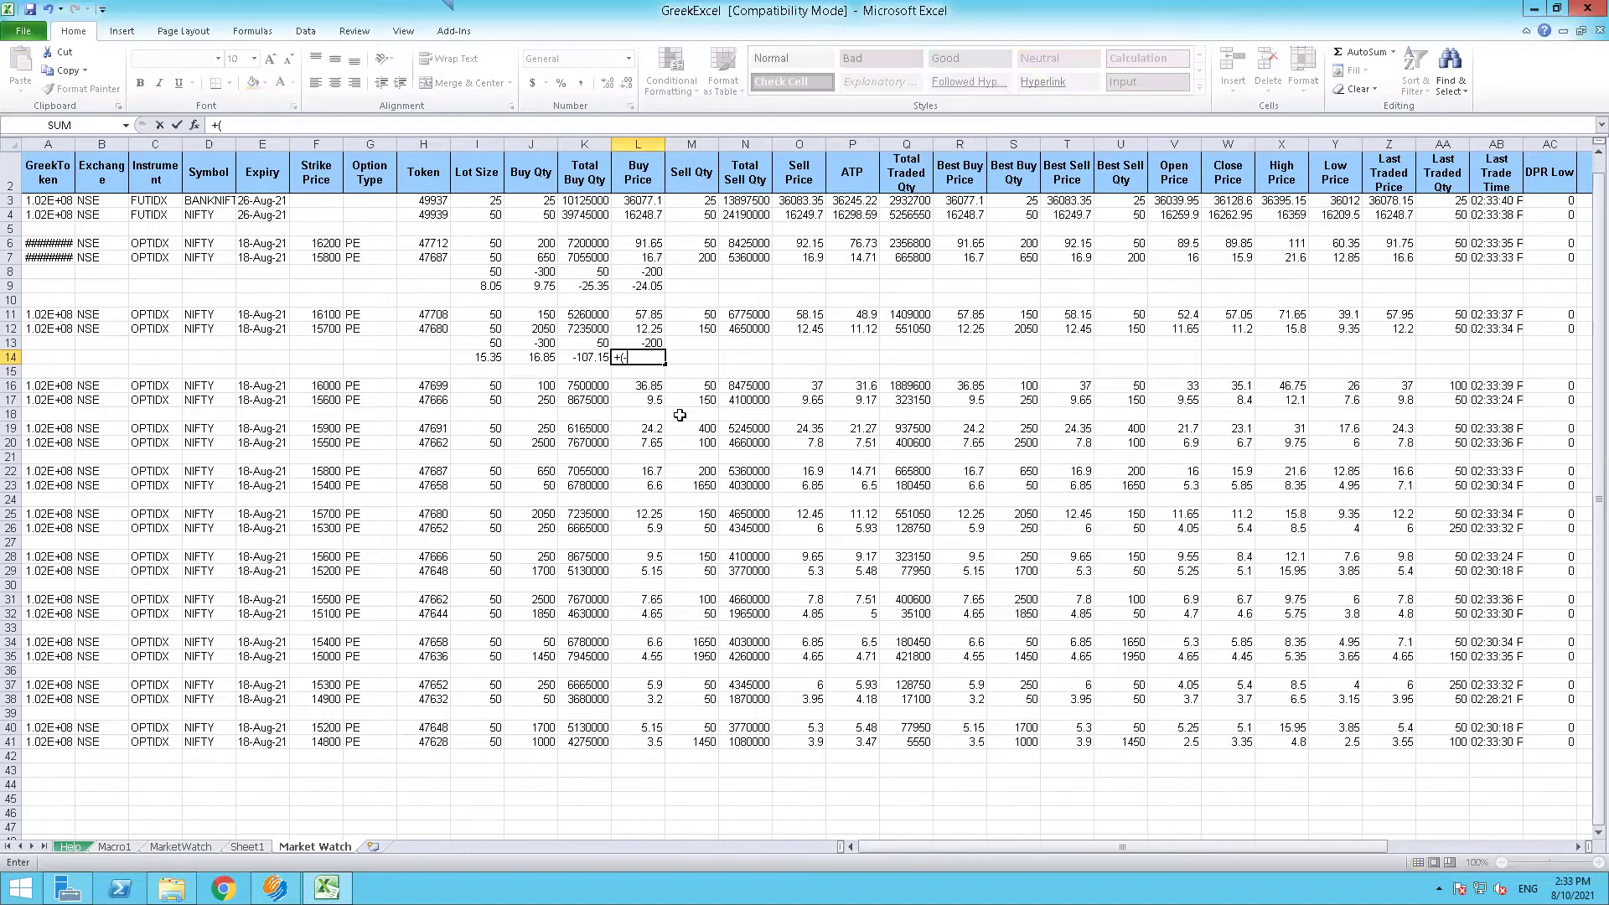
pyautogui.write('-')
pyautogui.press('Up')
pyautogui.press('Up')
pyautogui.press('Left')
pyautogui.press('Up')
pyautogui.press('Up')
pyautogui.press('Up')
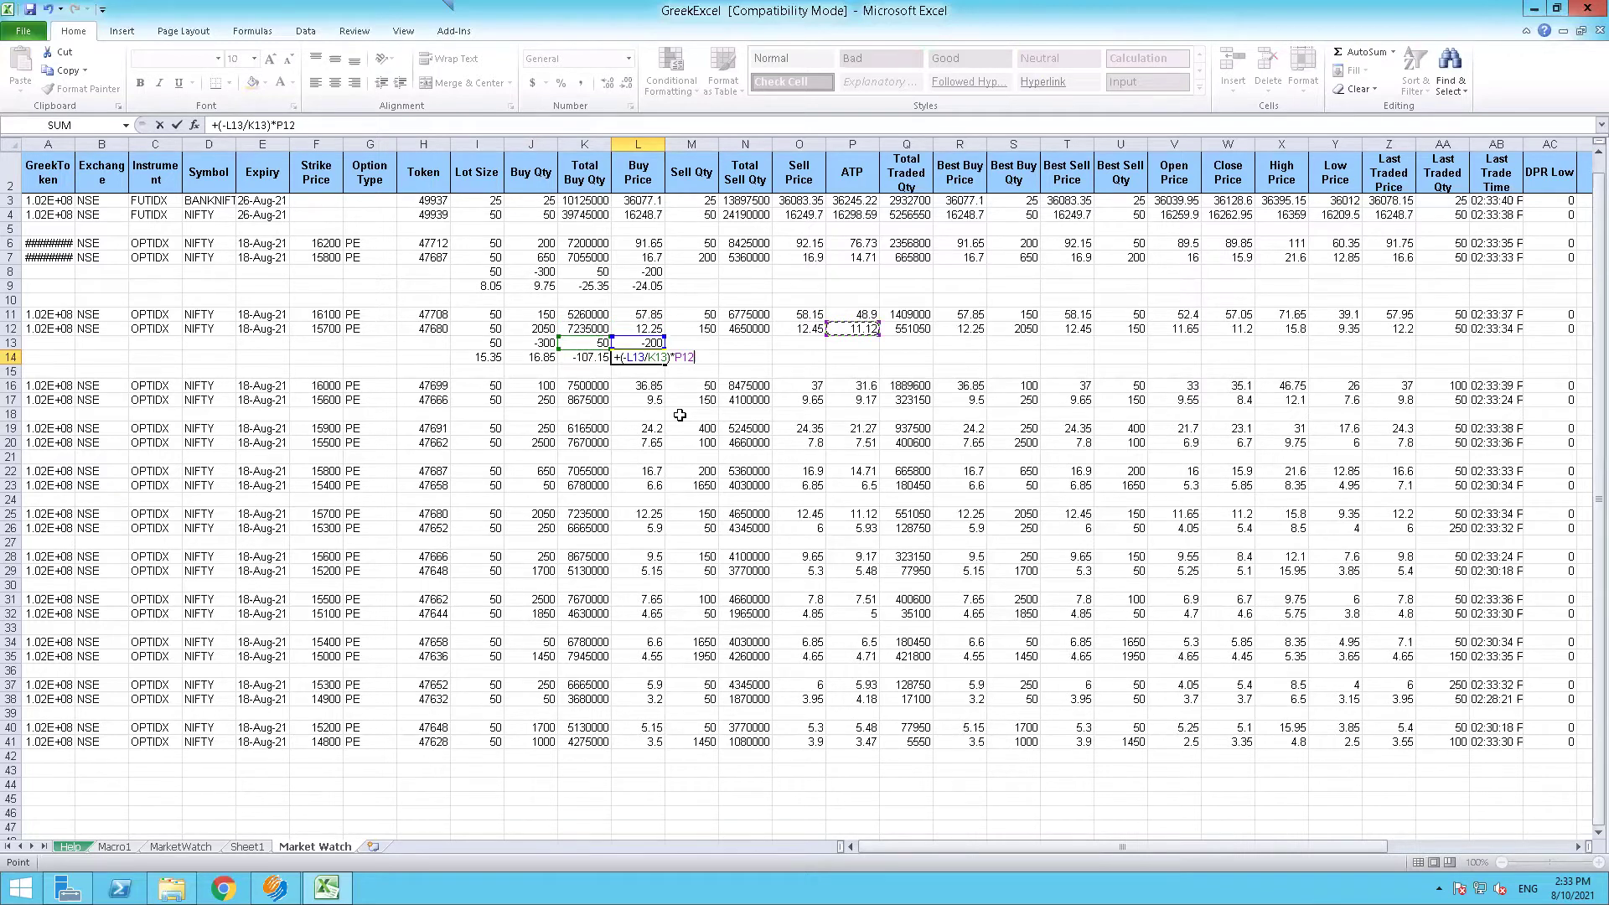
pyautogui.press('Left')
pyautogui.write('-')
pyautogui.press('Up')
pyautogui.press('Up')
pyautogui.press('Up')
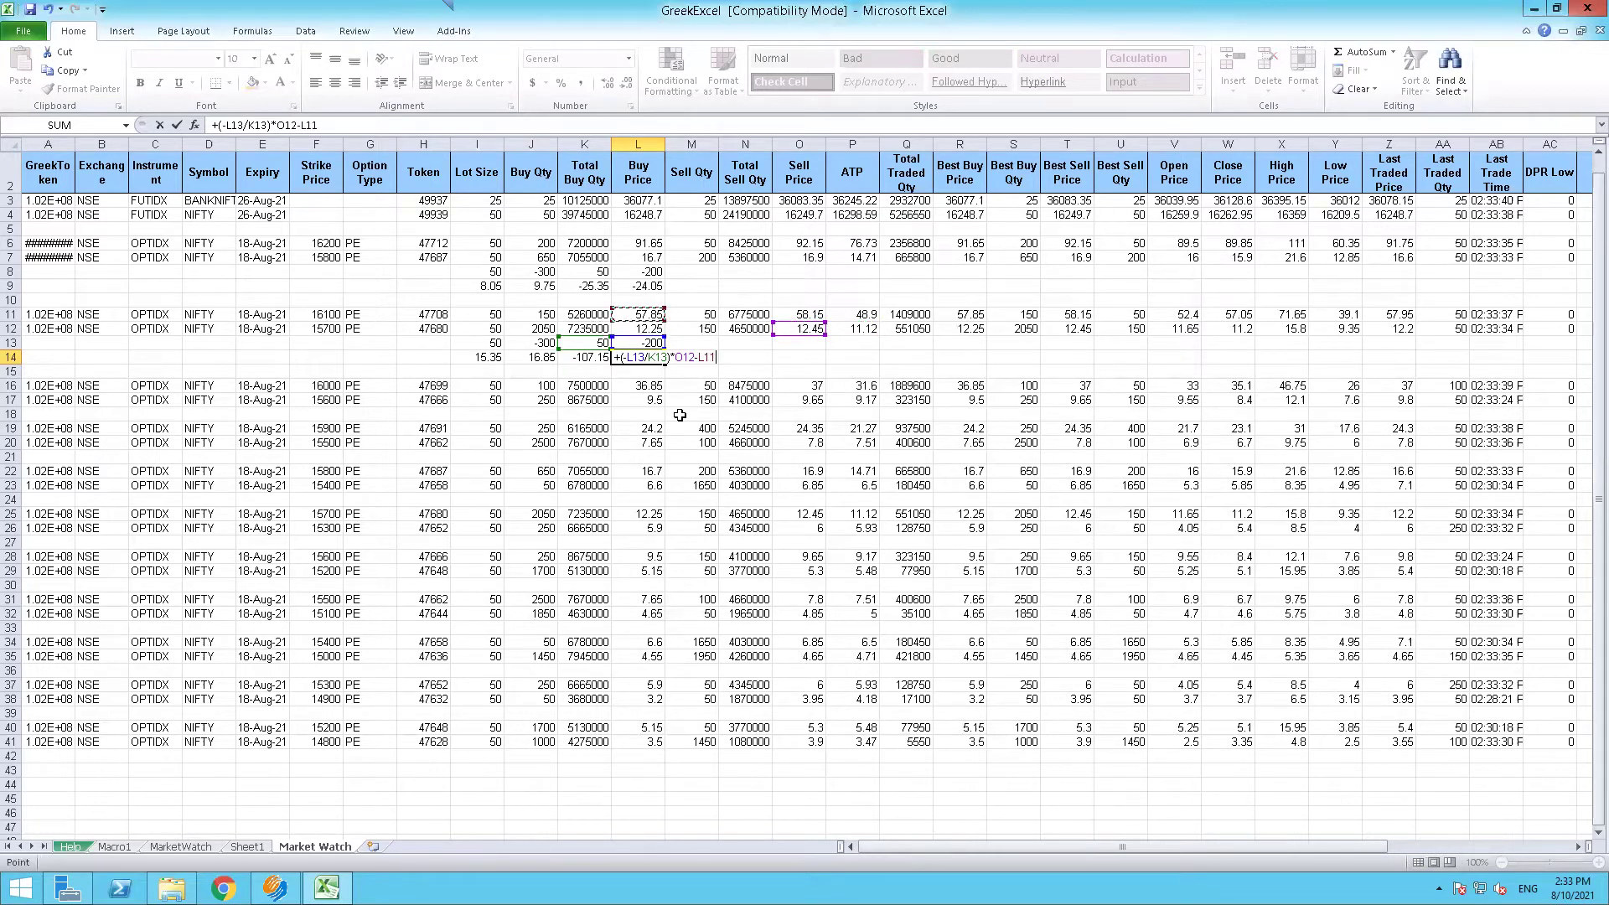
pyautogui.press('Return')
pyautogui.press('Up')
pyautogui.press('Left')
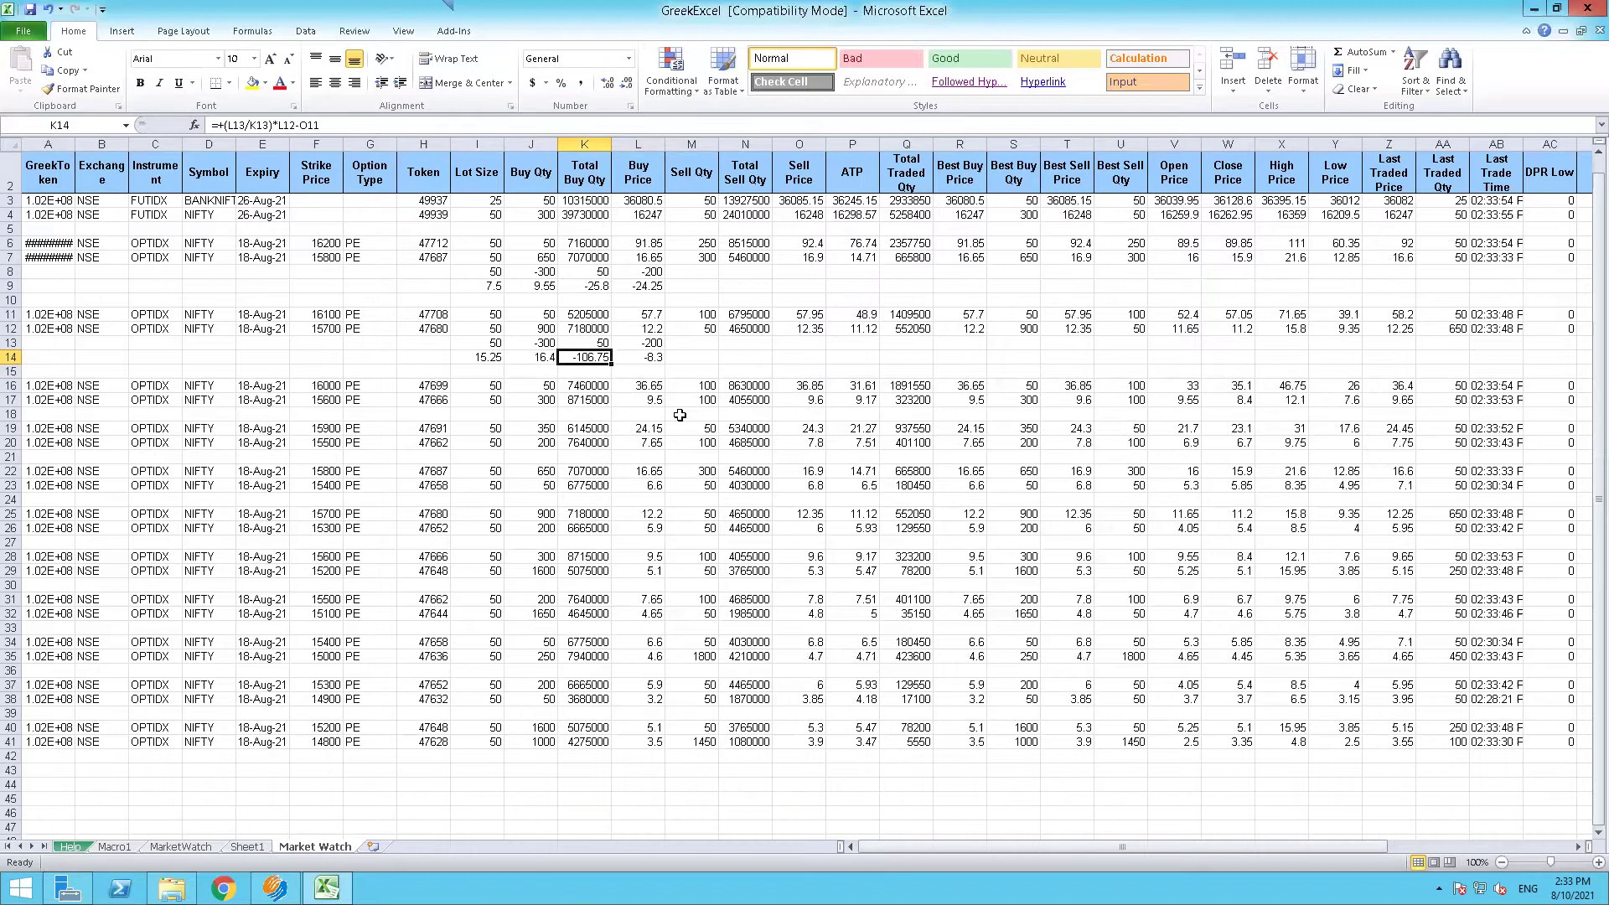
pyautogui.write('+(')
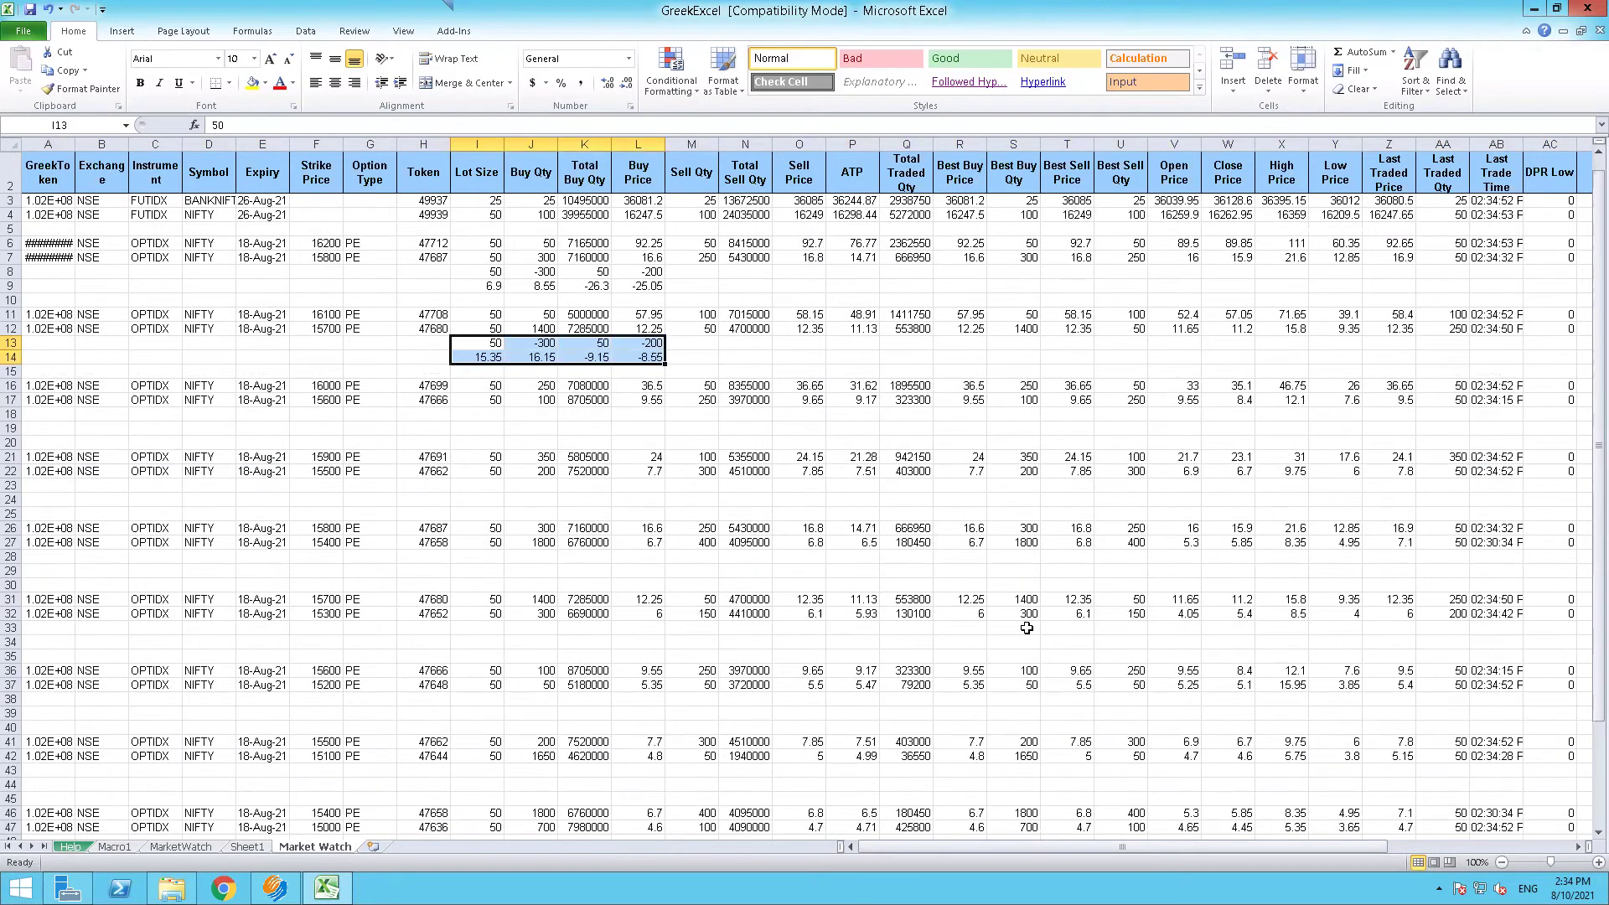
# Paste the I13:L14 block under each pair from 16000/15600 down to 15200/14800
pyautogui.press('Down')
pyautogui.press('Down')
pyautogui.press('Down')
pyautogui.press('Down')
pyautogui.press('Down')
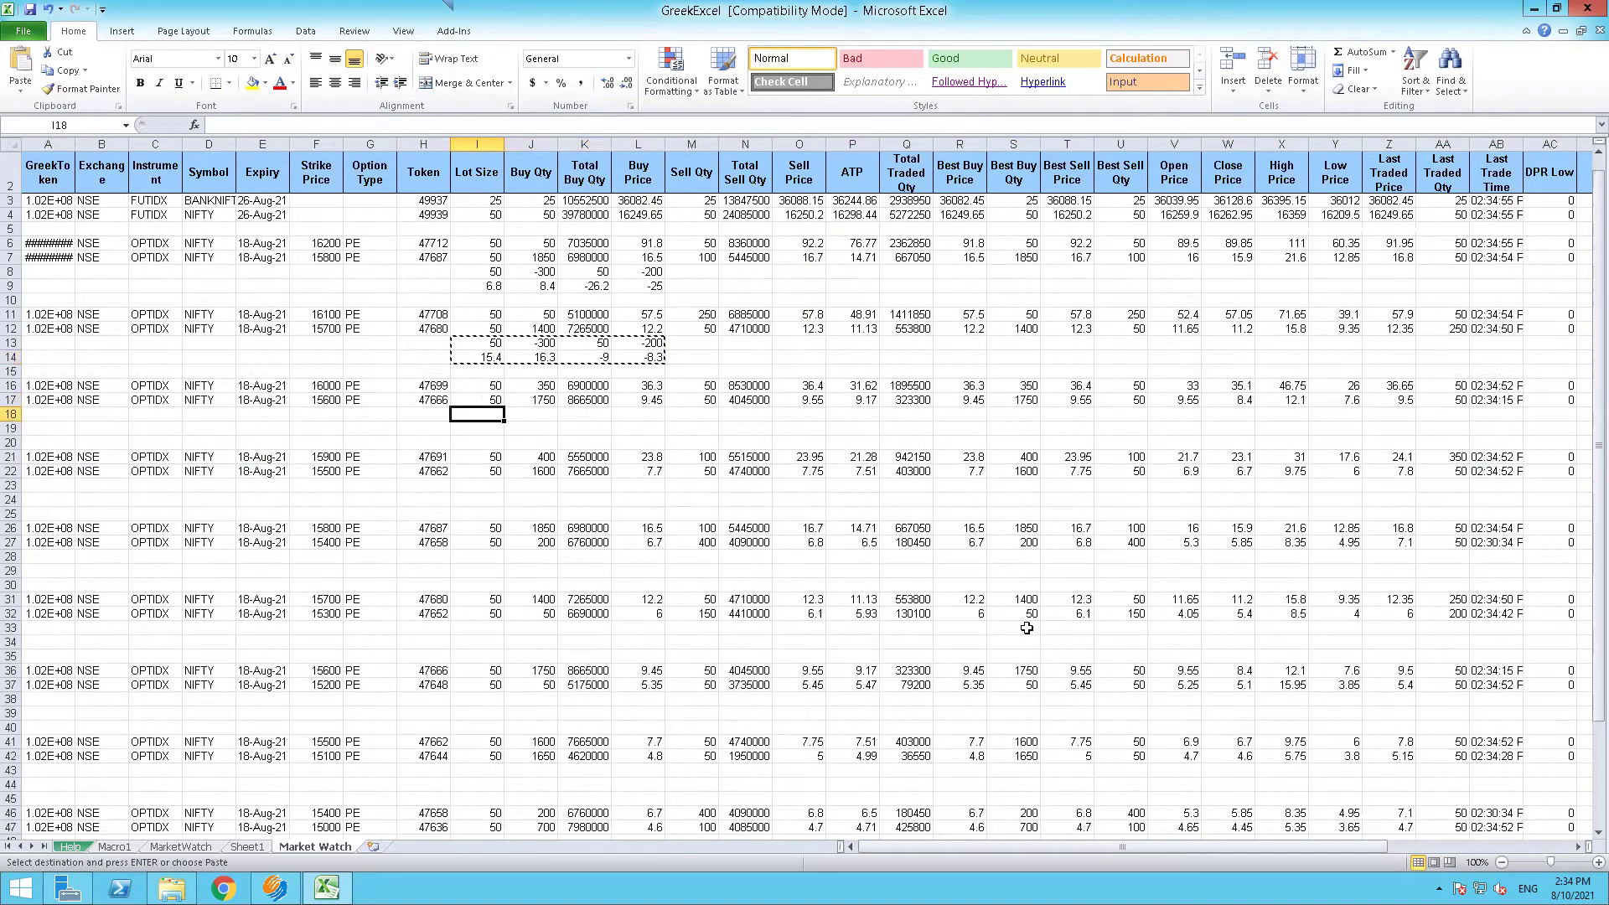
pyautogui.hotkey('ctrl', 'v')
pyautogui.press('Down')
pyautogui.press('Down')
pyautogui.press('Down')
pyautogui.press('Down')
pyautogui.press('Down')
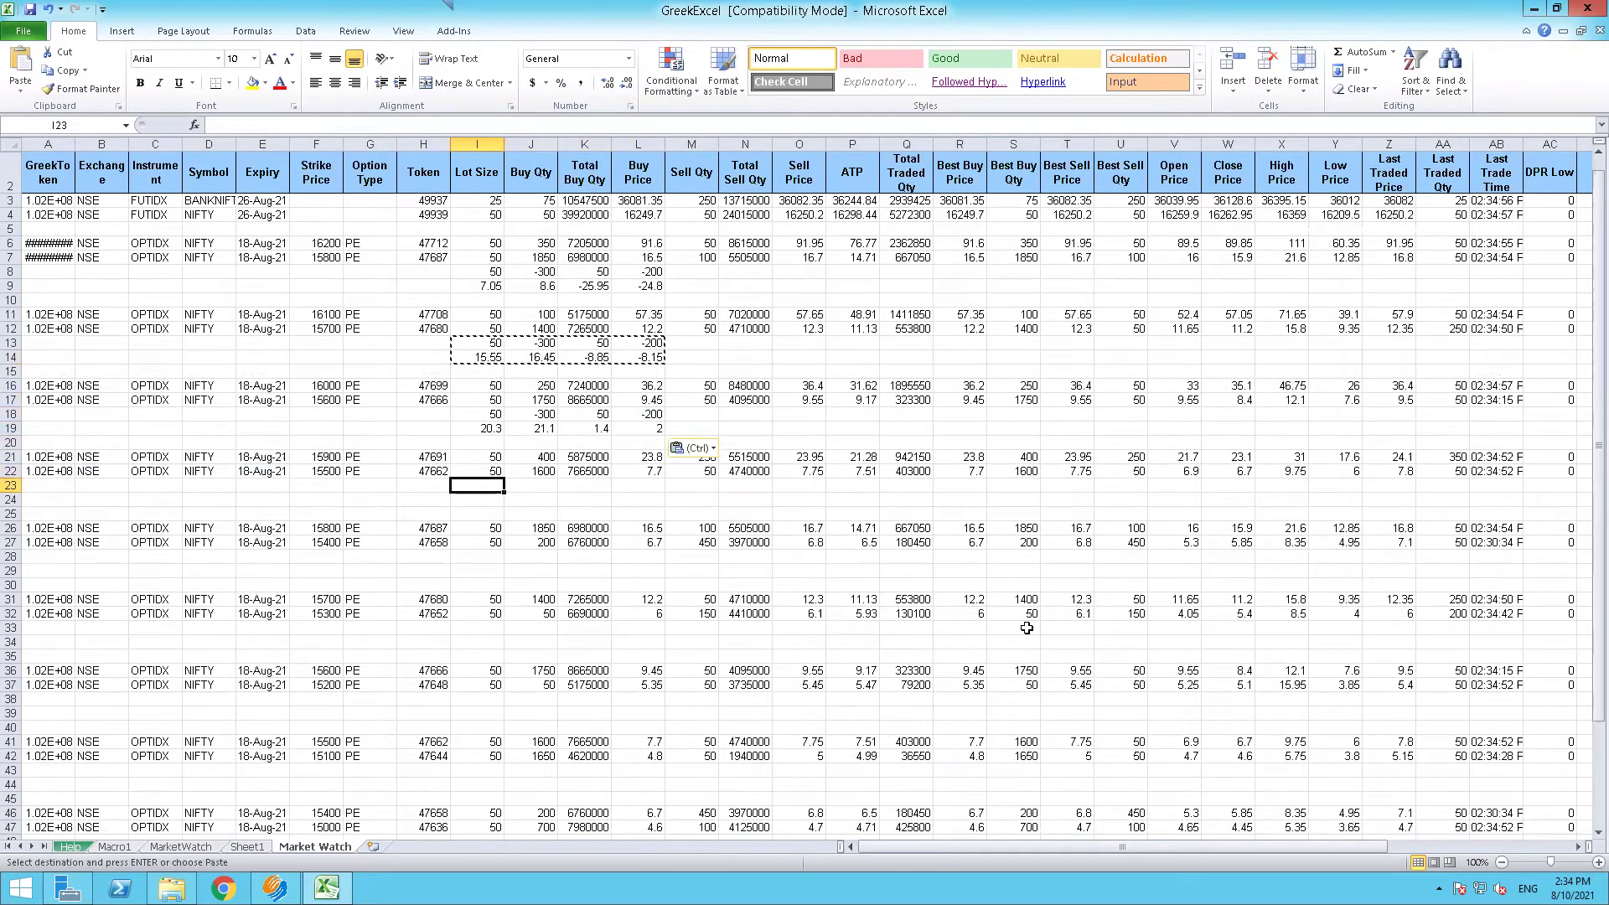
pyautogui.hotkey('ctrl', 'v')
pyautogui.press('Down')
pyautogui.press('Down')
pyautogui.press('Down')
pyautogui.press('Down')
pyautogui.hotkey('ctrl', 'v')
pyautogui.press('Down')
pyautogui.press('Down')
pyautogui.press('Down')
pyautogui.press('Down')
pyautogui.hotkey('ctrl', 'v')
pyautogui.press('Down')
pyautogui.press('Down')
pyautogui.press('Down')
pyautogui.press('Down')
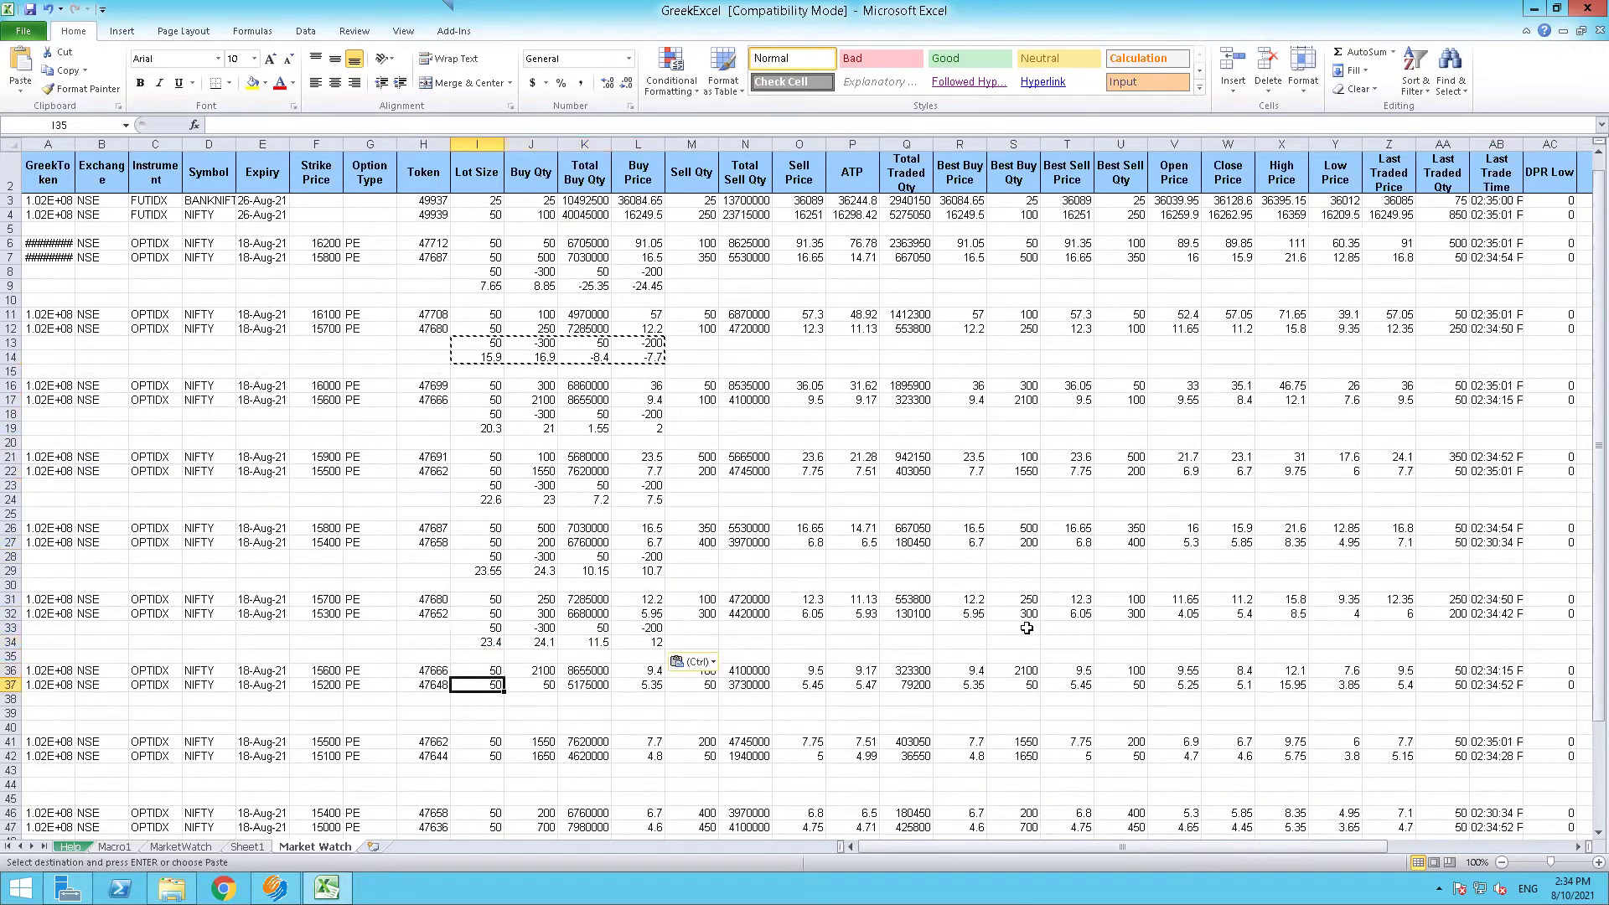
pyautogui.press('Down')
pyautogui.hotkey('ctrl', 'v')
pyautogui.press('Down')
pyautogui.press('Down')
pyautogui.press('Down')
pyautogui.press('Down')
pyautogui.press('Down')
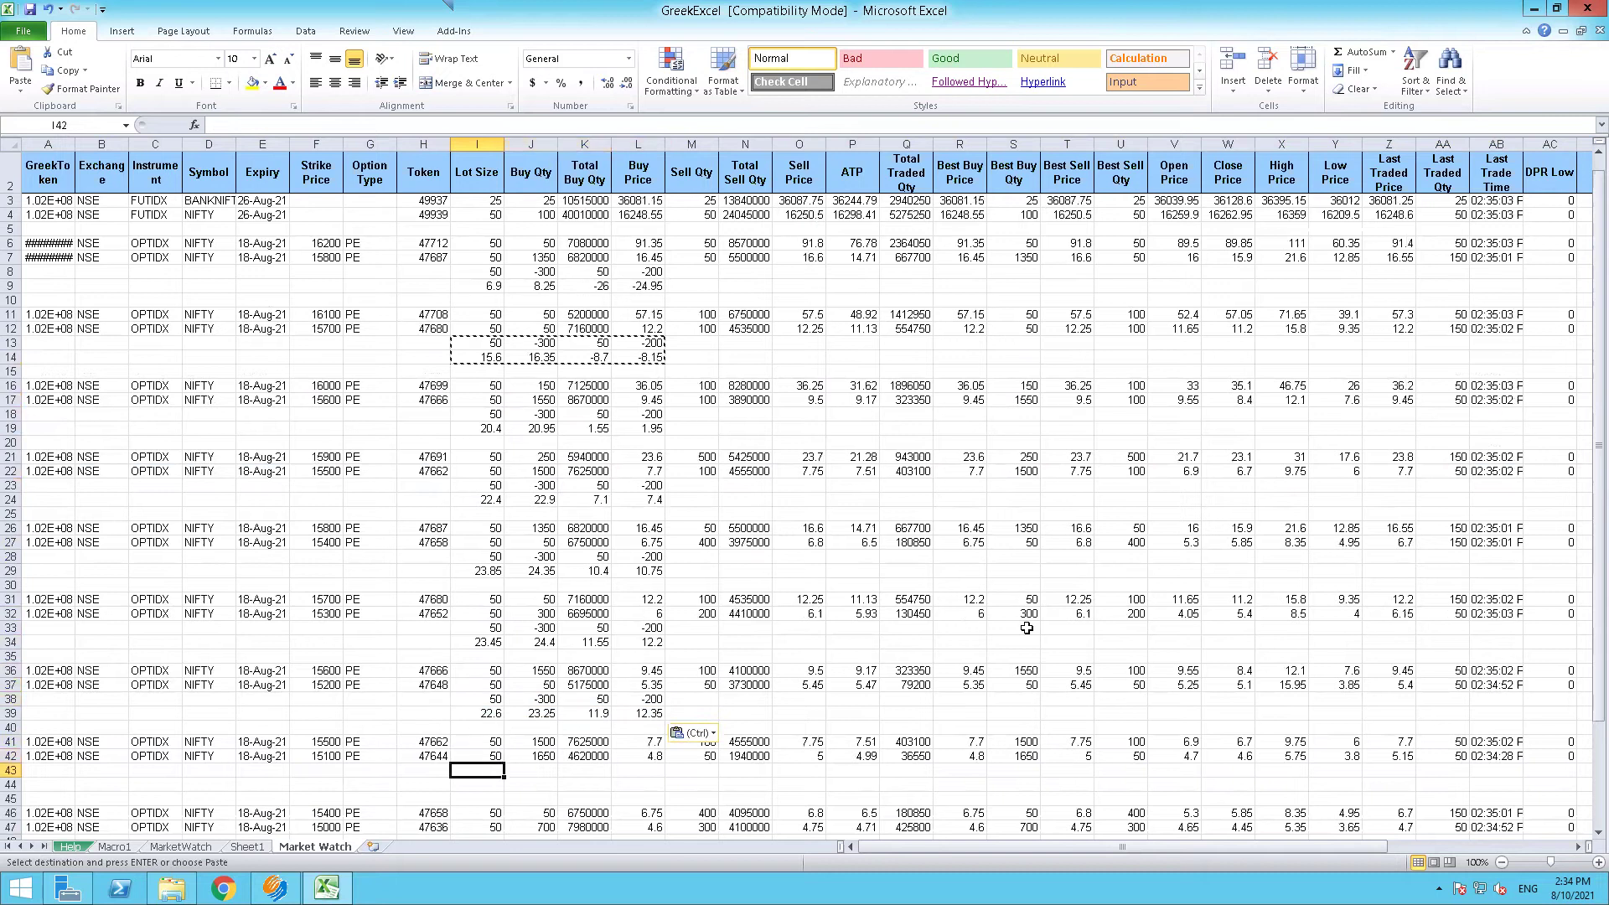
pyautogui.hotkey('ctrl', 'v')
pyautogui.press('Down')
pyautogui.press('Down')
pyautogui.press('Down')
pyautogui.press('Down')
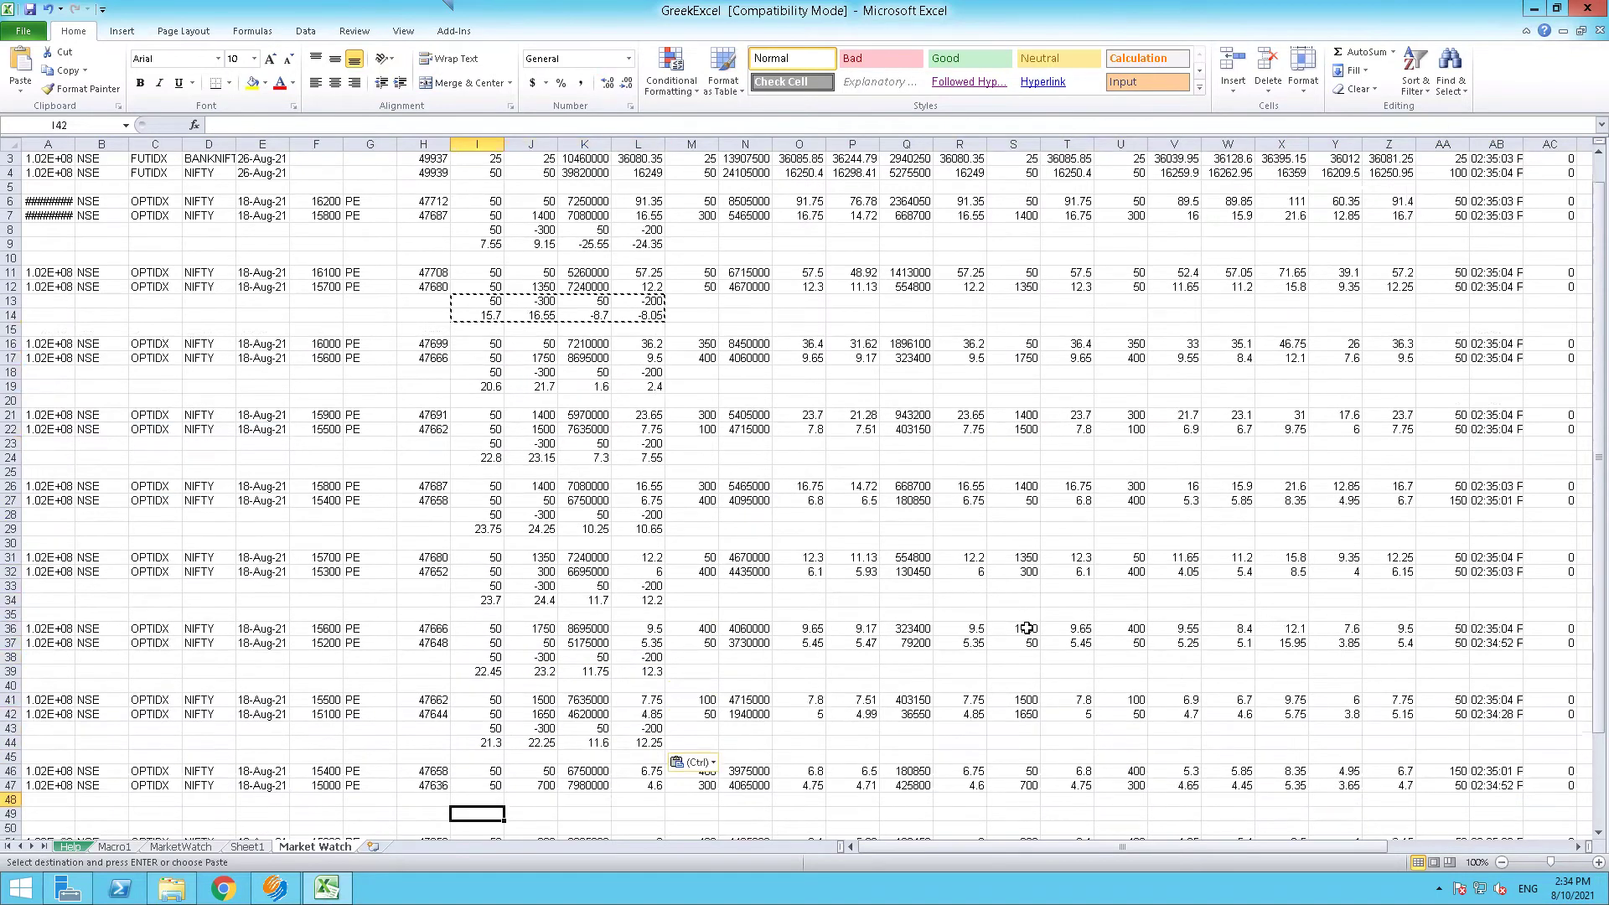
pyautogui.press('Down')
pyautogui.write('50\t-300\t50\t-200 20.8\t21.75\t11.6\t12.25')
pyautogui.press('Down')
pyautogui.press('Down')
pyautogui.press('Down')
pyautogui.press('Down')
pyautogui.press('Down')
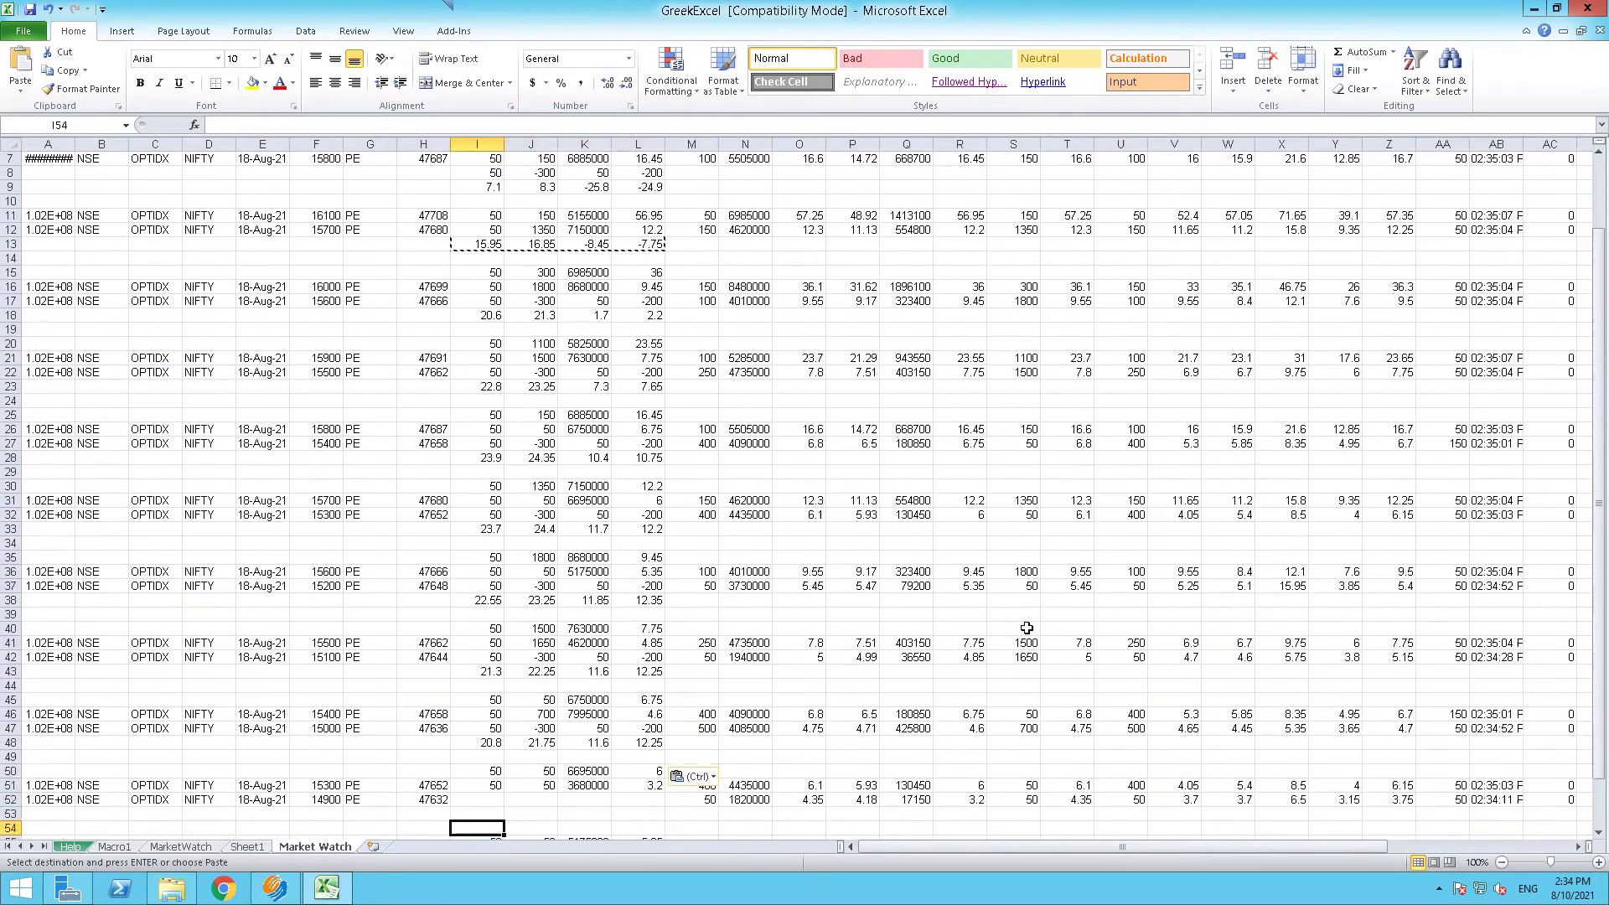
pyautogui.press('Up')
pyautogui.write('50\t-300\t50\t-200 13.15\t20.1\t6.75\t11.4')
pyautogui.press('Down')
pyautogui.press('Down')
pyautogui.press('Down')
pyautogui.press('Down')
pyautogui.press('Down')
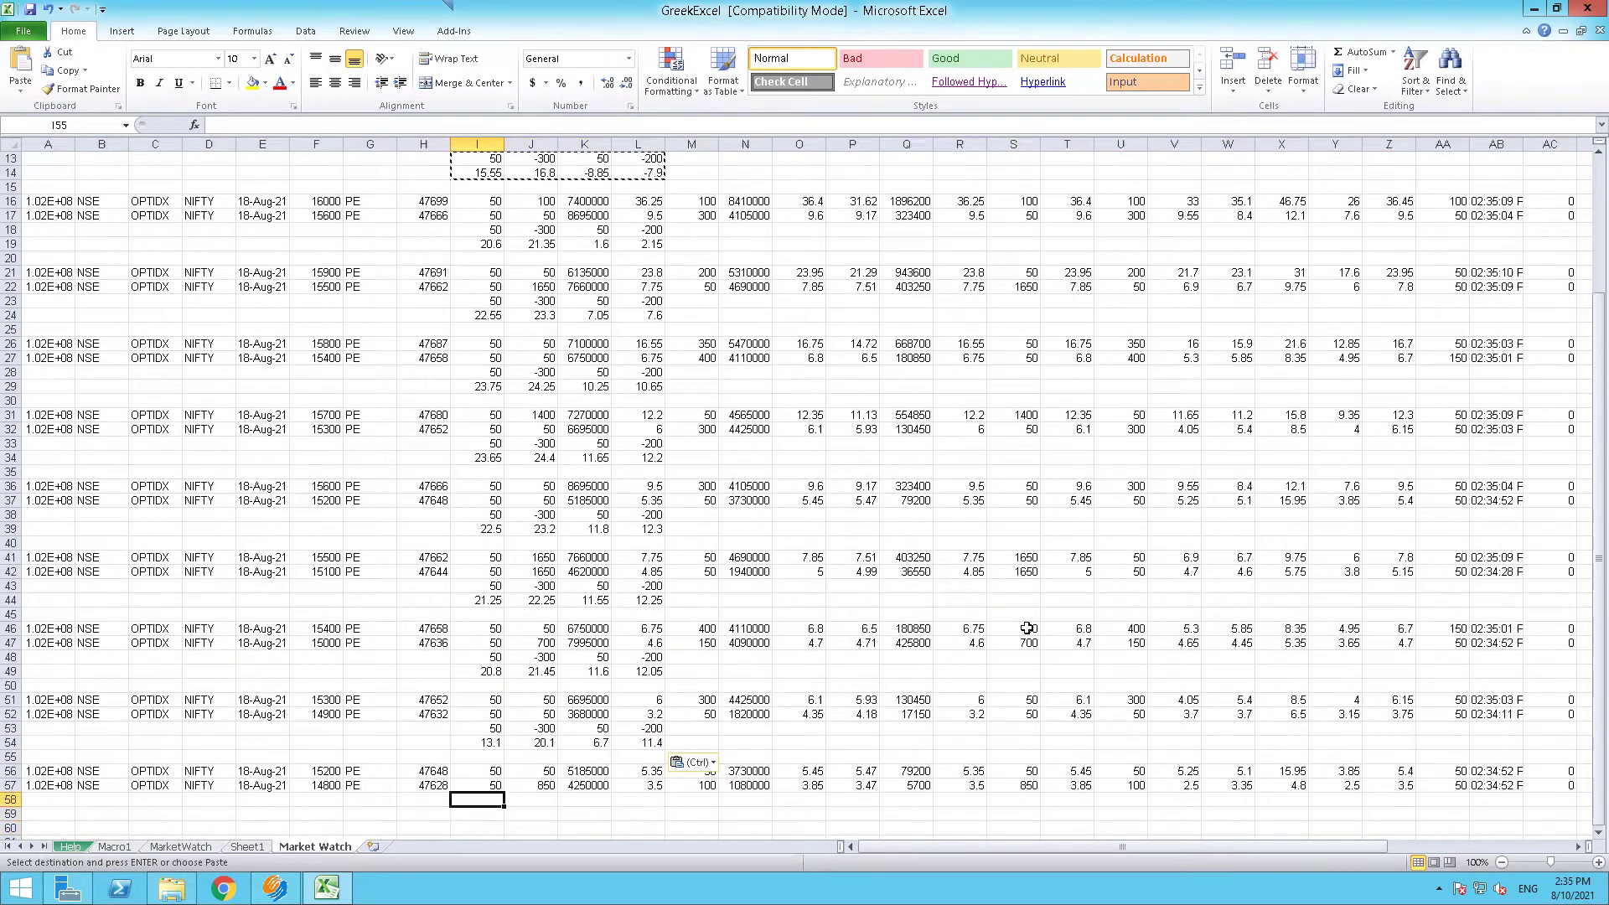
pyautogui.write('50\t-300\t50\t-200 15.55\t17.75\t8.55\t10.05')
pyautogui.press('Down')
pyautogui.press('Down')
pyautogui.press('Down')
pyautogui.press('Down')
pyautogui.press('Down')
pyautogui.press('Up')
pyautogui.press('Up')
pyautogui.press('Up')
pyautogui.press('Up')
pyautogui.press('Up')
pyautogui.press('Up')
pyautogui.press('Up')
pyautogui.press('Up')
pyautogui.press('Up')
pyautogui.press('Up')
pyautogui.press('Up')
pyautogui.press('Up')
pyautogui.press('Up')
pyautogui.press('Up')
pyautogui.press('Up')
pyautogui.press('Up')
pyautogui.press('Up')
pyautogui.press('Up')
# Fill the quantity-and-difference blocks yellow, including I13:L14, I18:L19 and I23:L24
pyautogui.press('Escape')
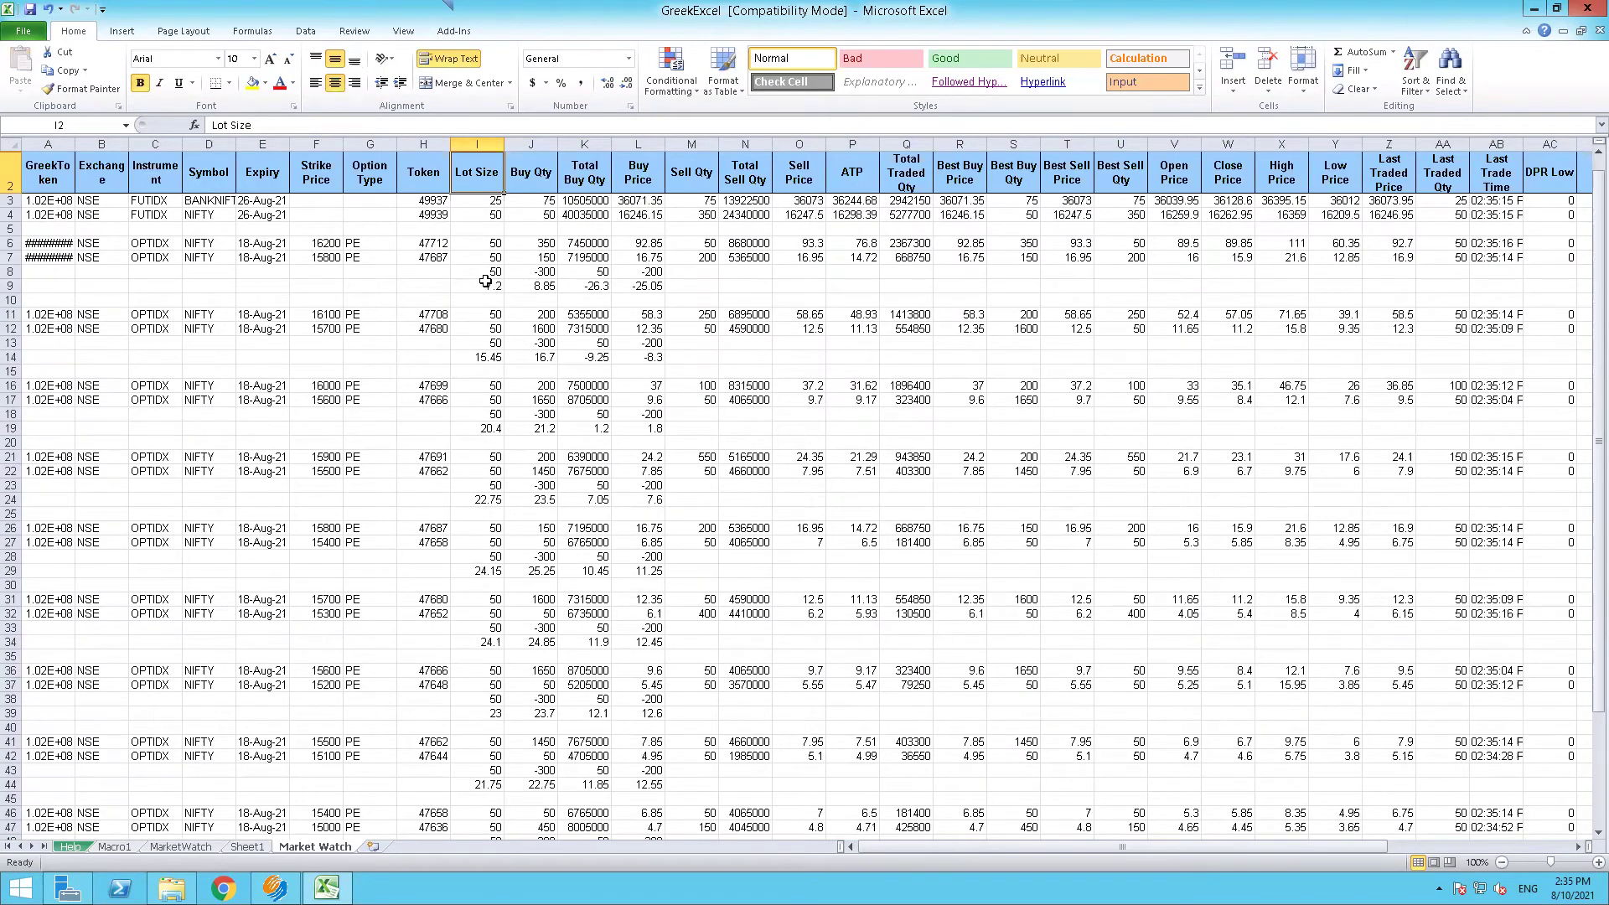
pyautogui.moveTo(483, 274); pyautogui.dragTo(637, 286)
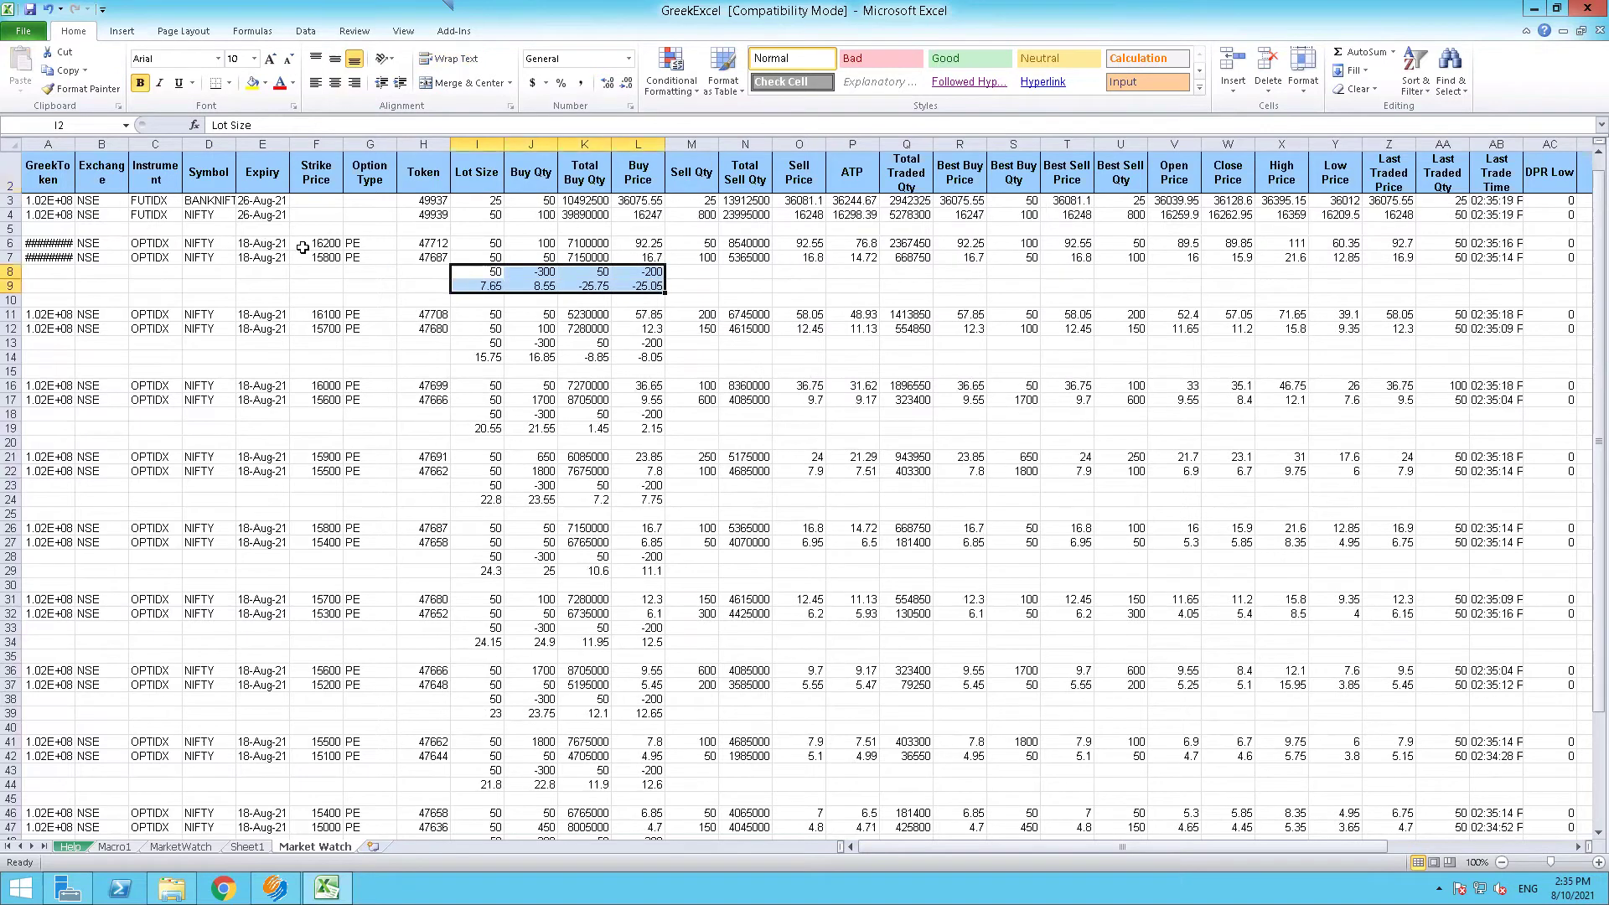
pyautogui.click(254, 82)
pyautogui.moveTo(486, 344); pyautogui.dragTo(645, 358)
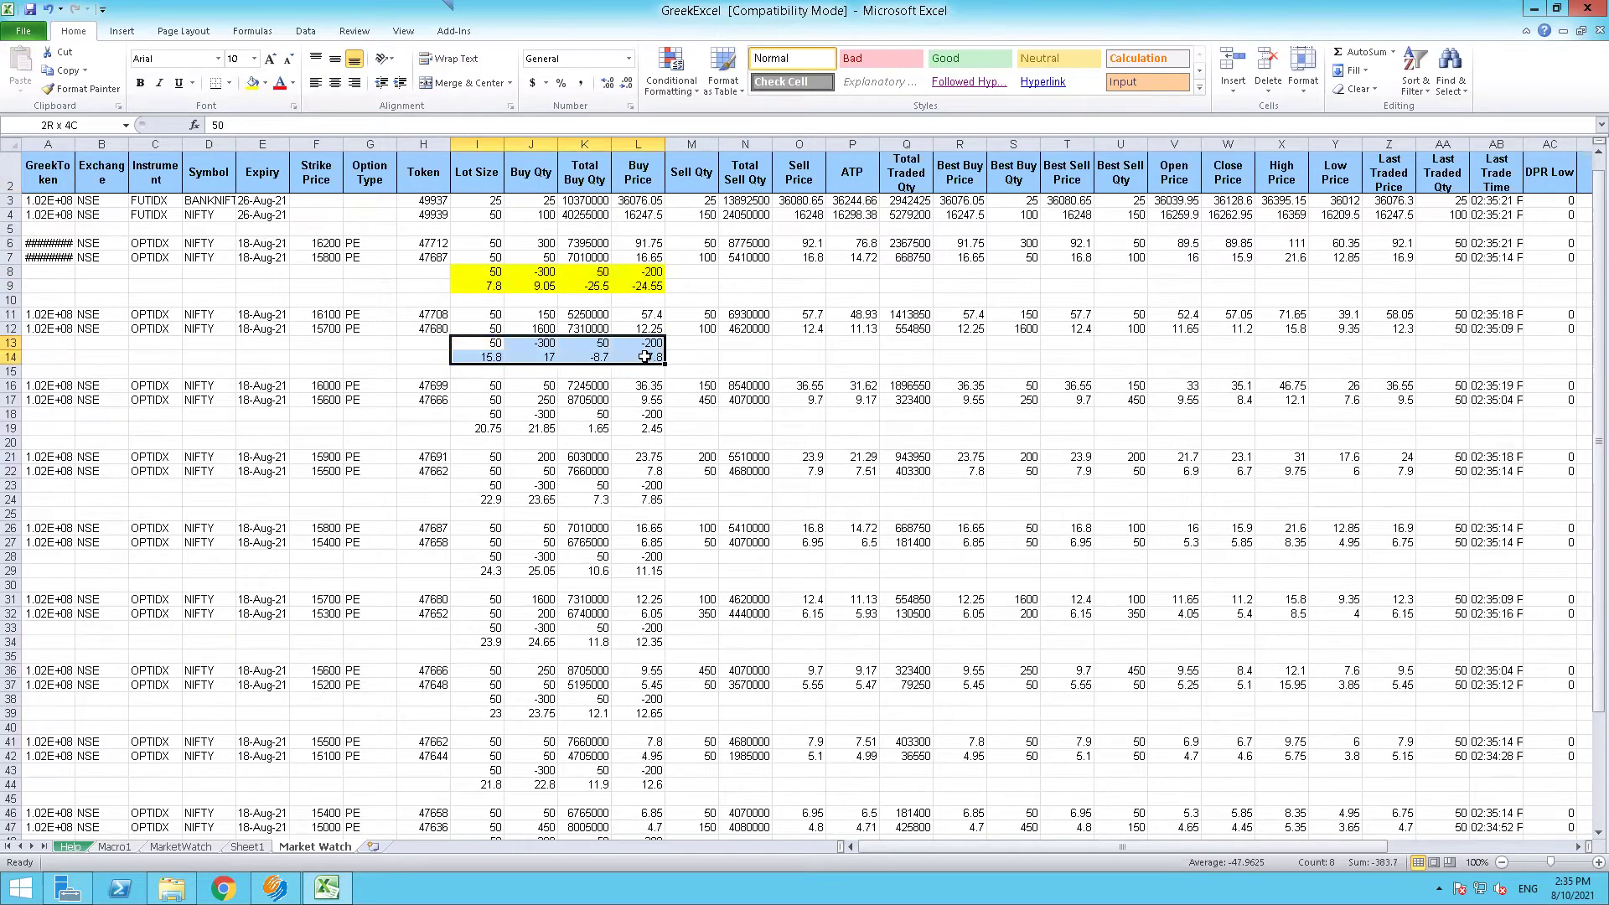
pyautogui.click(254, 82)
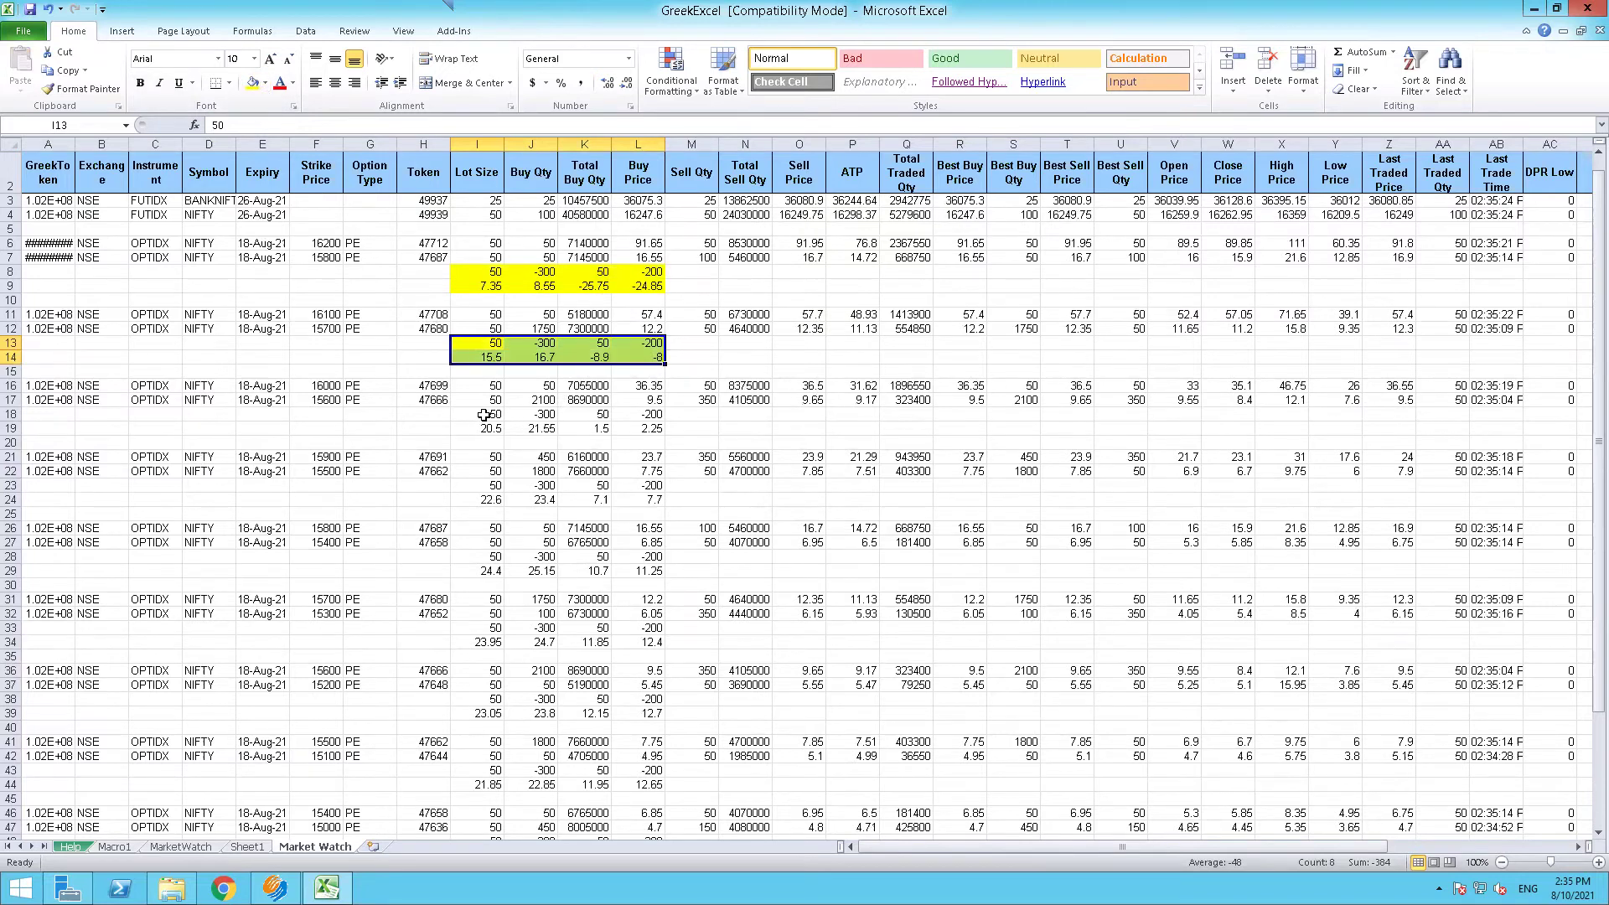
pyautogui.moveTo(484, 415); pyautogui.dragTo(641, 429)
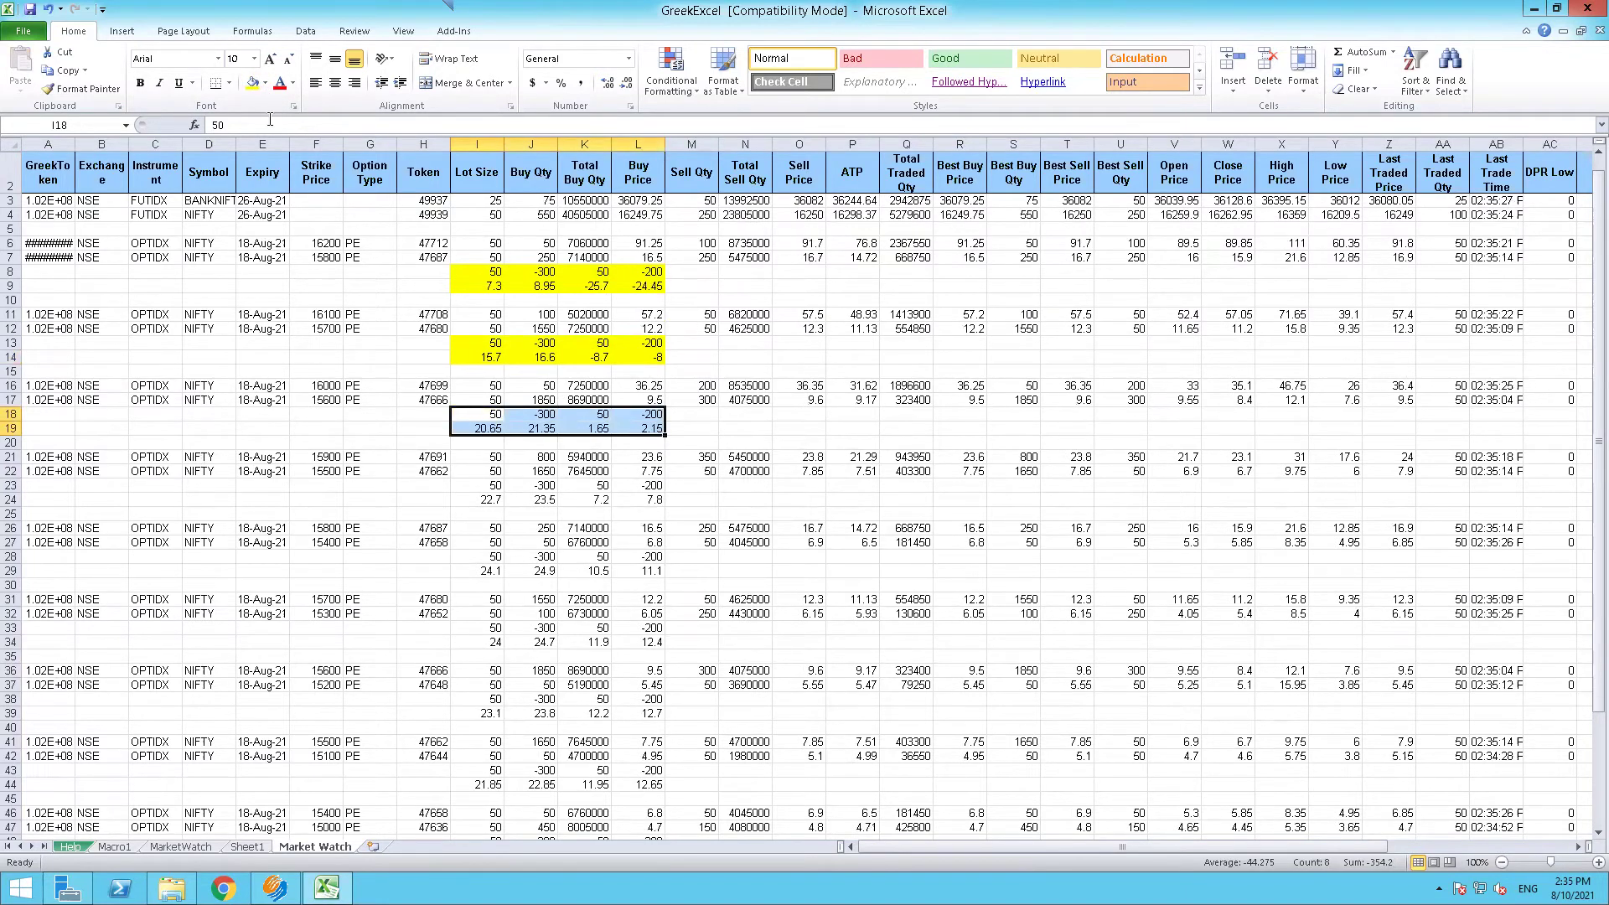
pyautogui.click(254, 82)
pyautogui.scroll(-2, 424, 553)
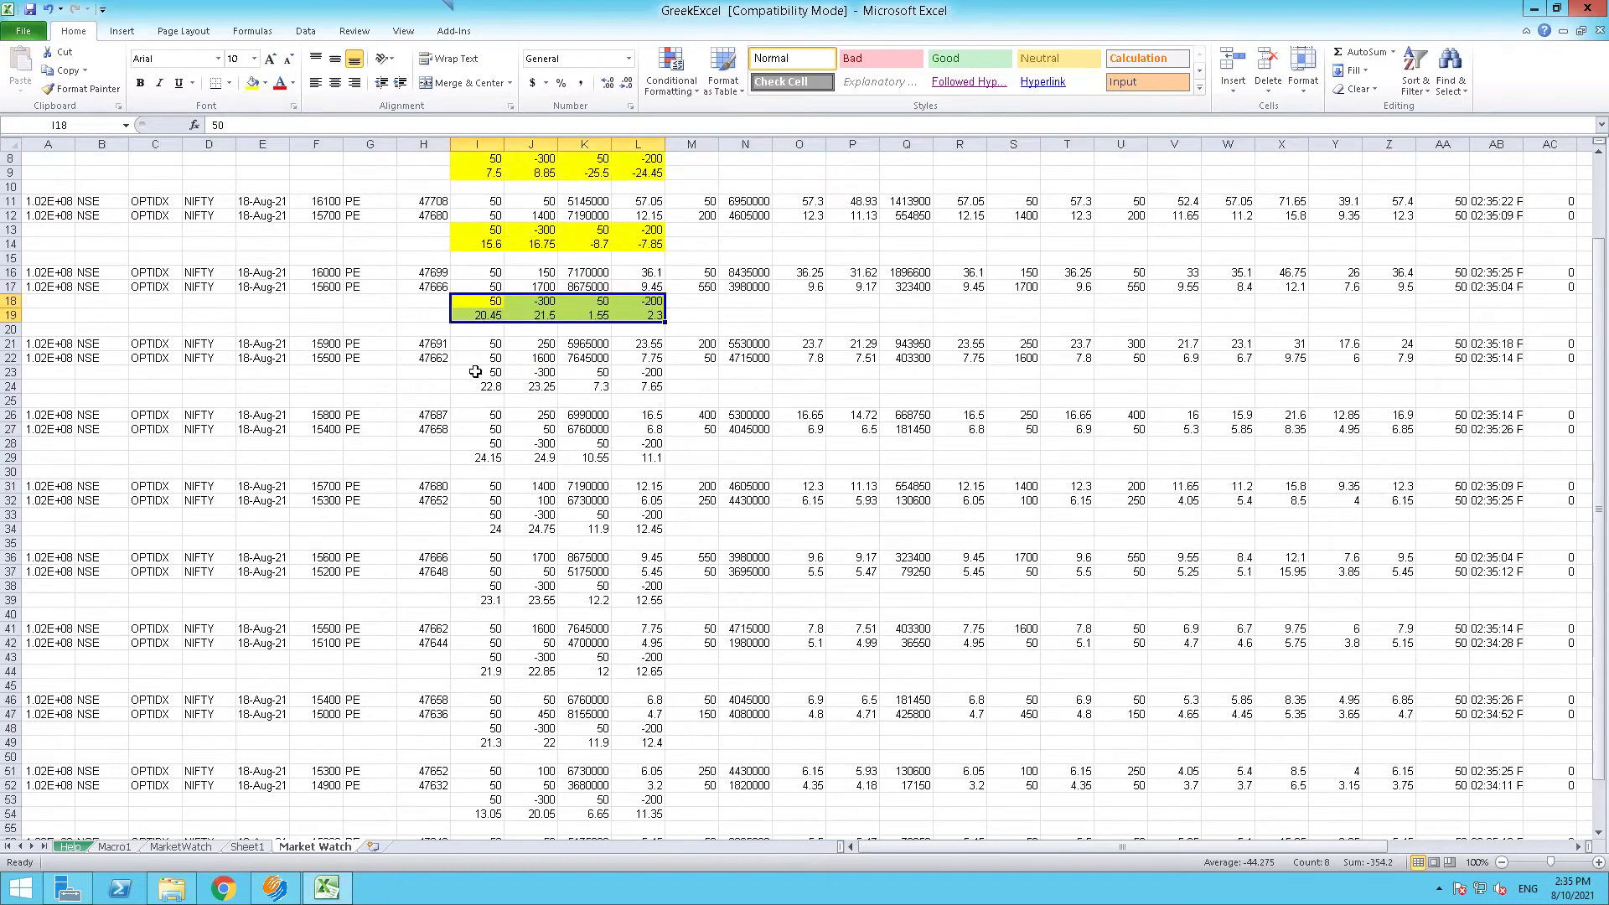
pyautogui.moveTo(475, 371); pyautogui.dragTo(641, 386)
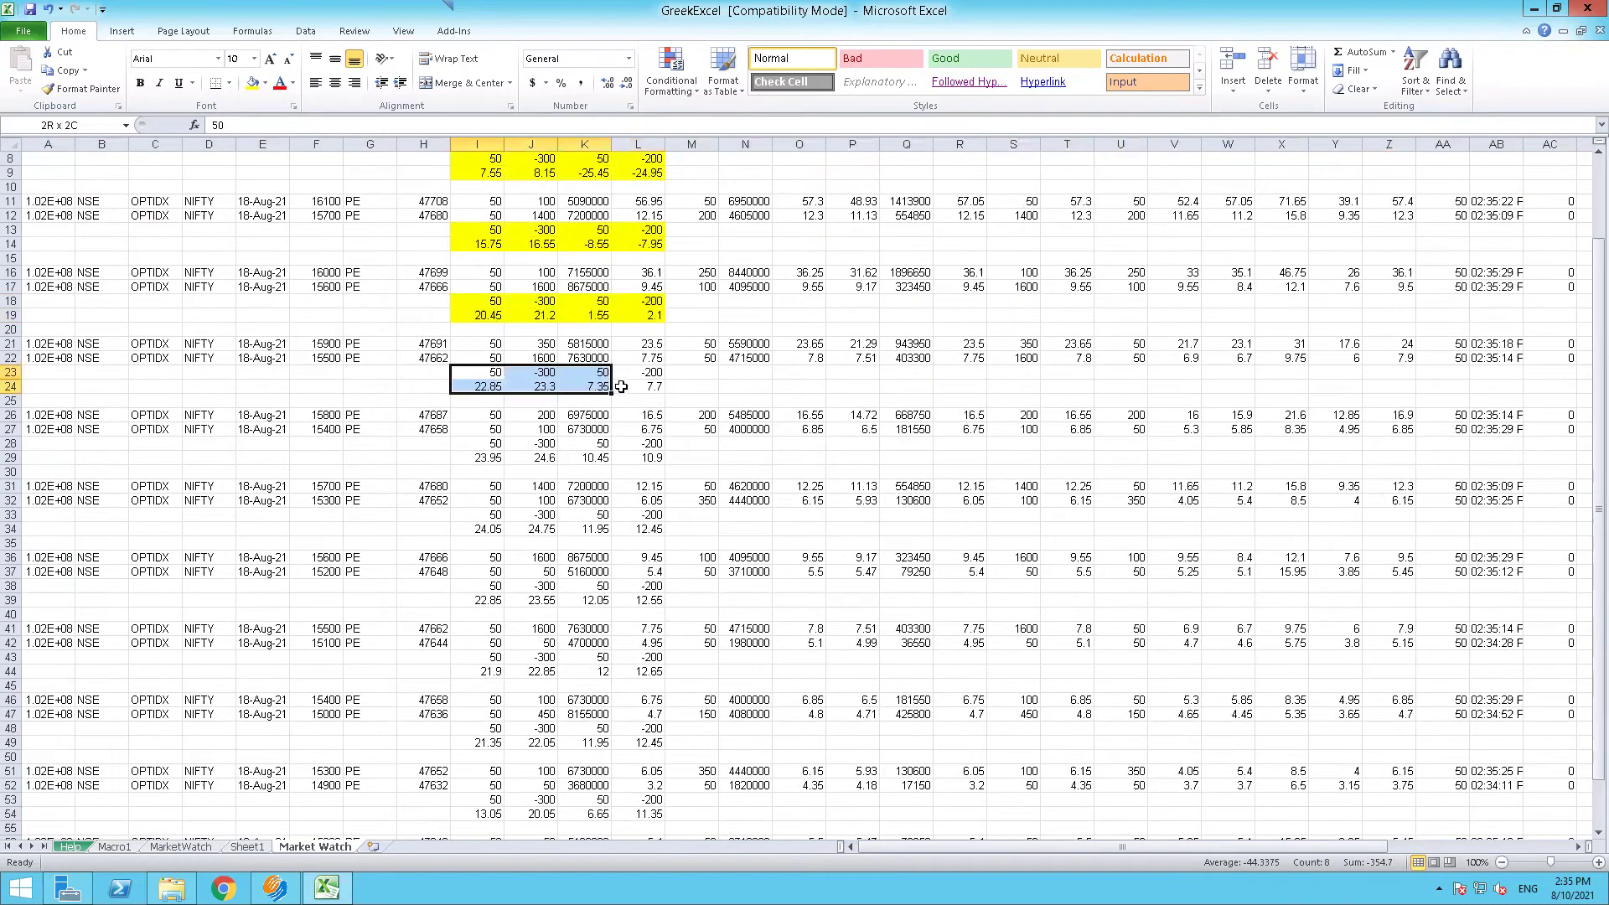
pyautogui.click(253, 82)
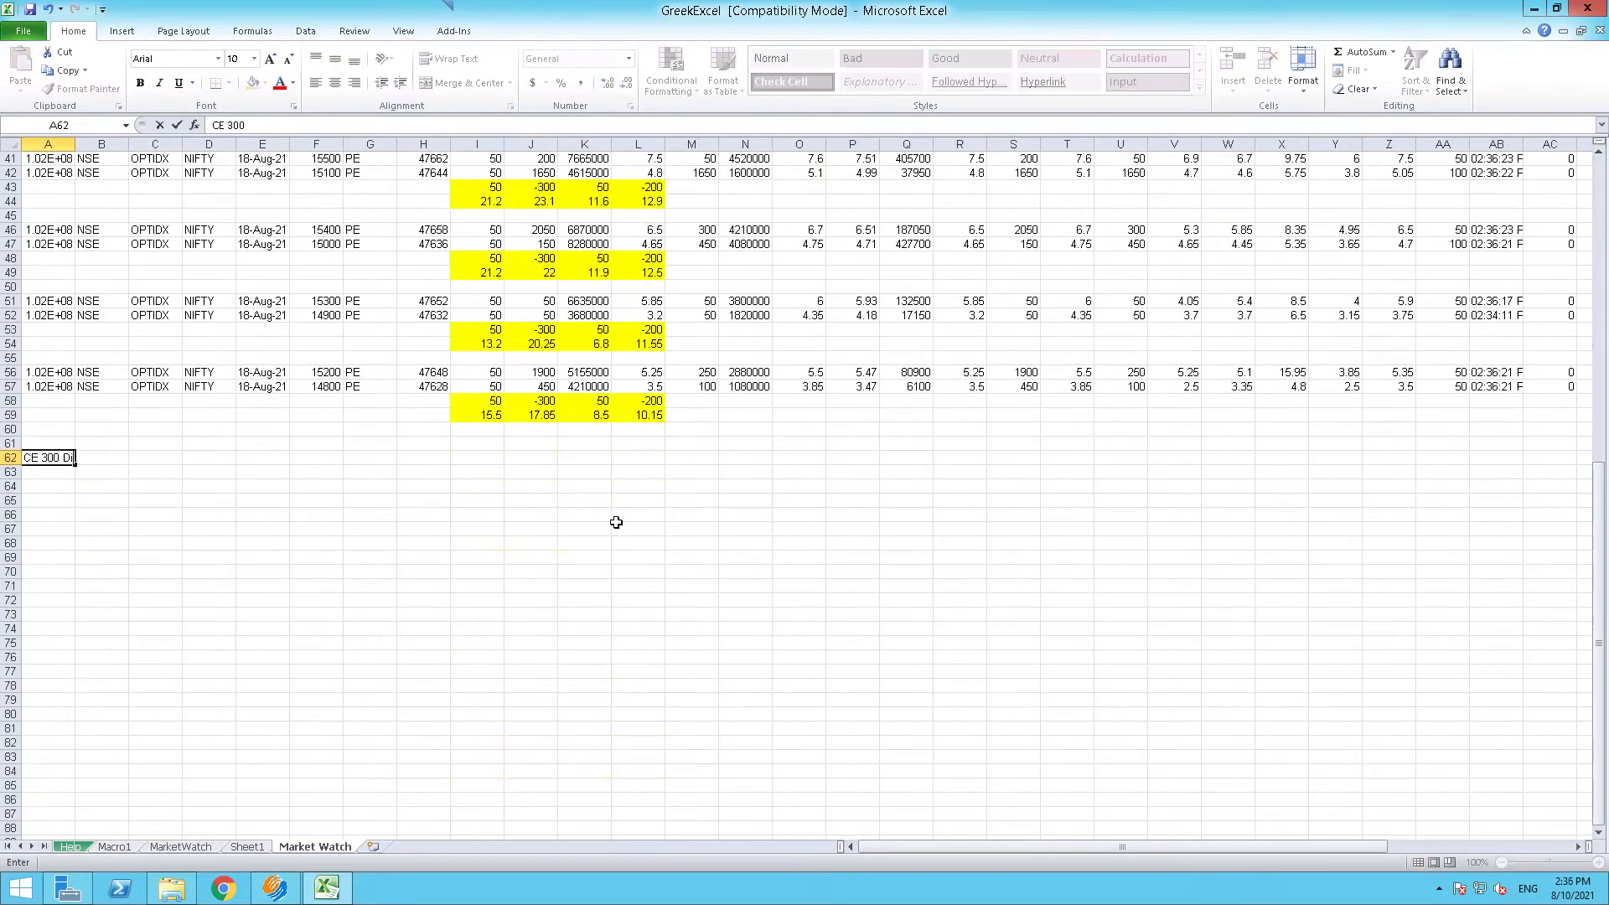
# Confirm the 'CE 300 Diff' label in A62 and fill it yellow
pyautogui.press('Return')
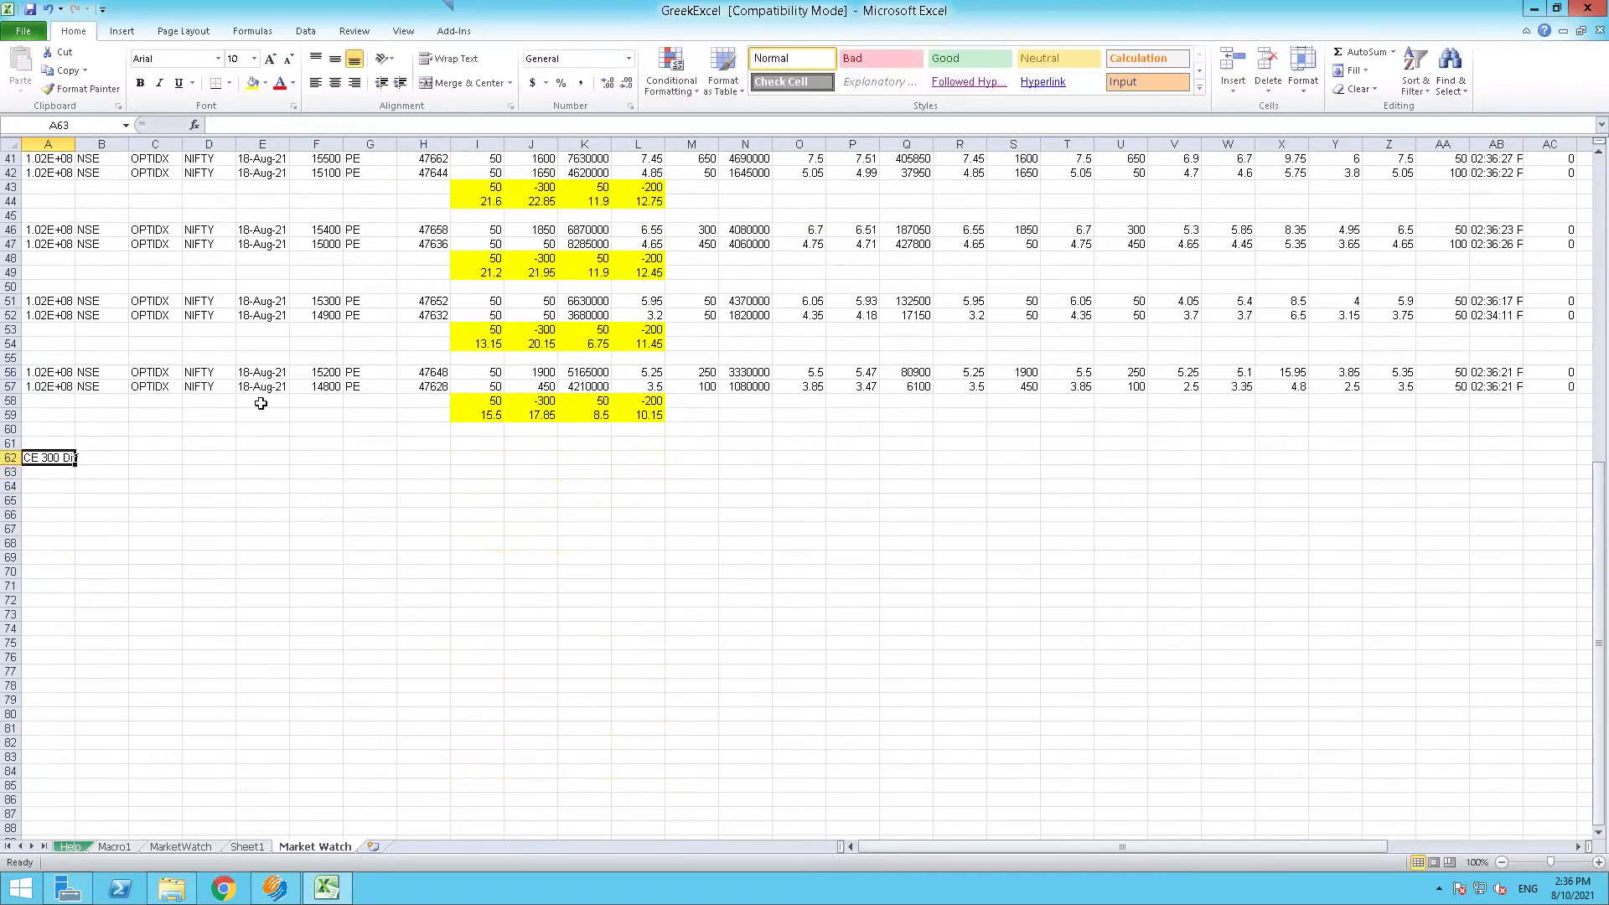
pyautogui.click(253, 82)
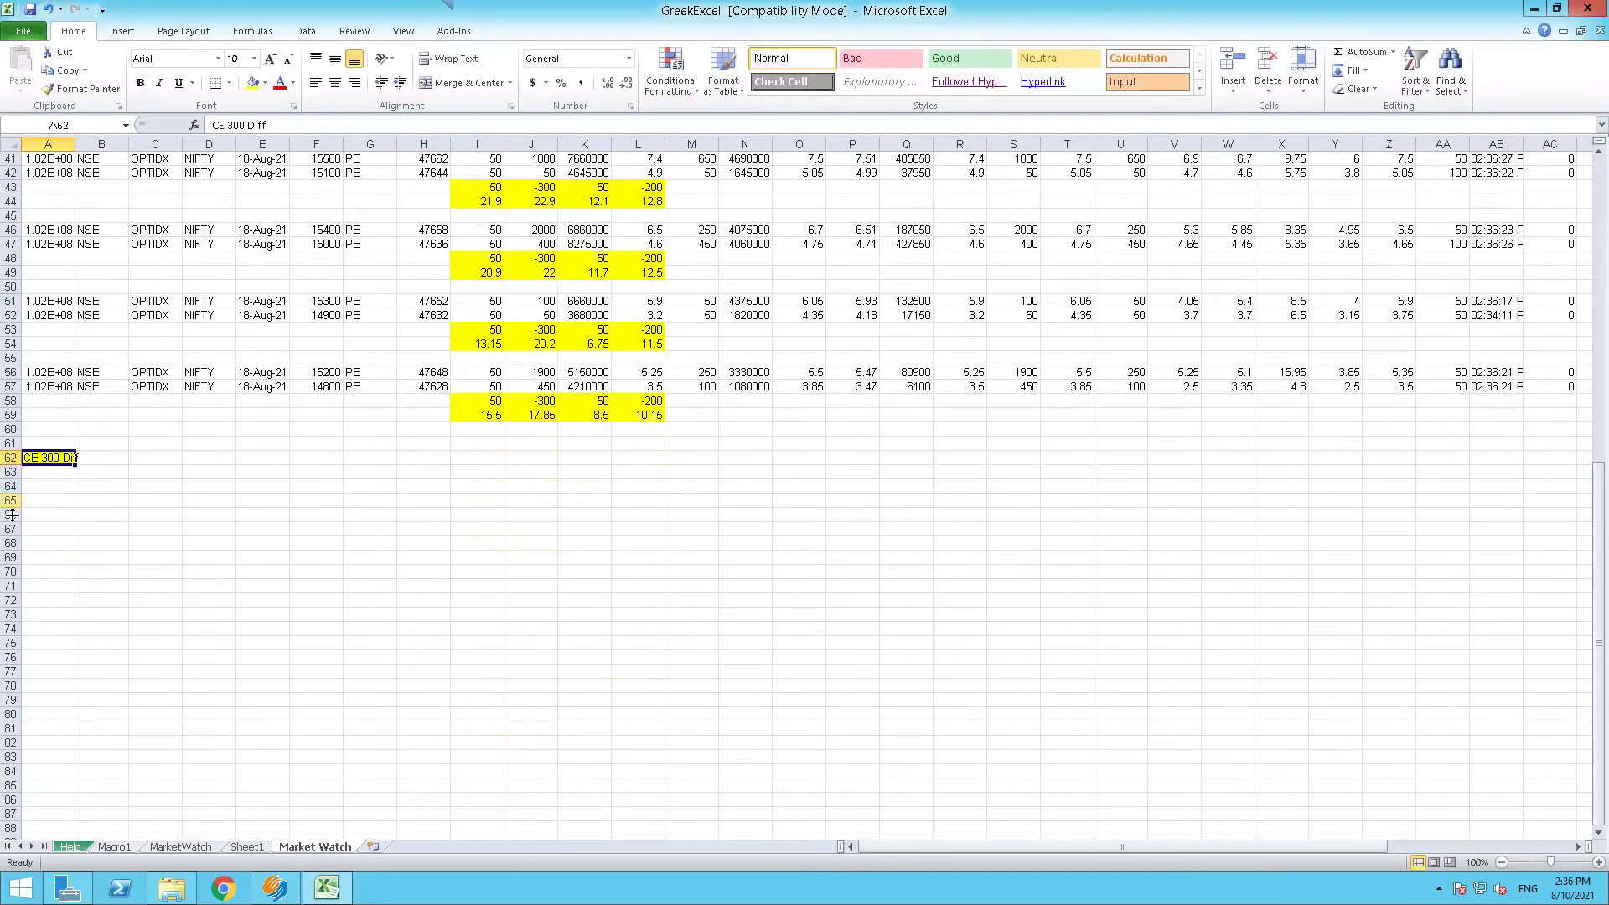
pyautogui.click(49, 476)
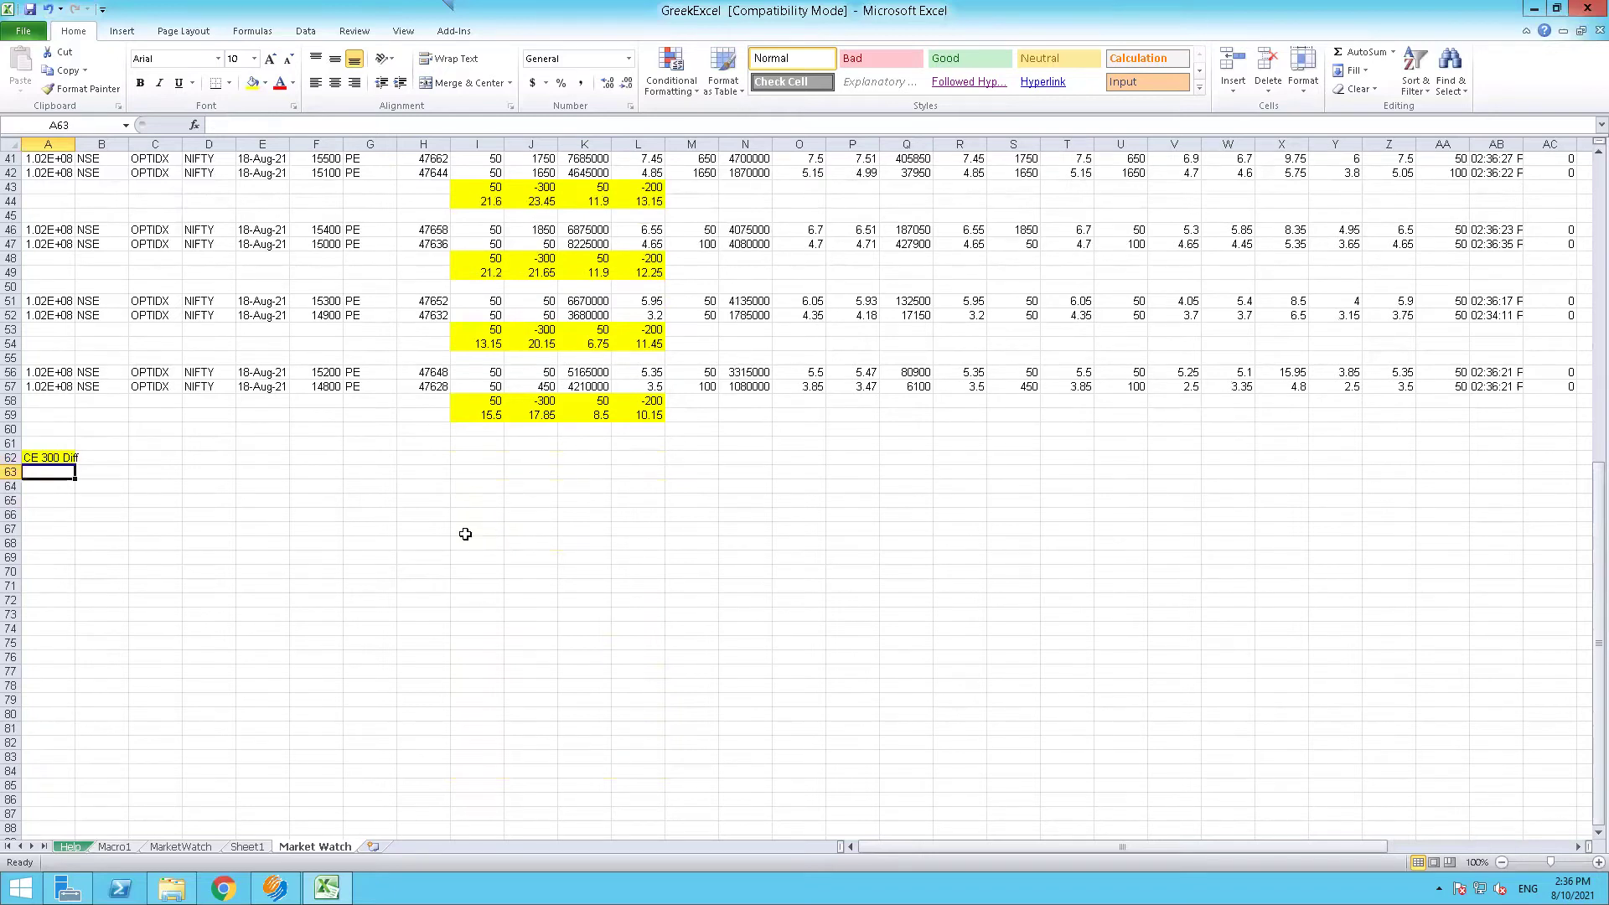
# In Select Scrip, choose OPTION, OPTIDX, NIFTY and the 18-Aug-2021 expiry
pyautogui.hotkey('ctrl', 'shift', 'a')
pyautogui.click(922, 352)
pyautogui.press('Return')
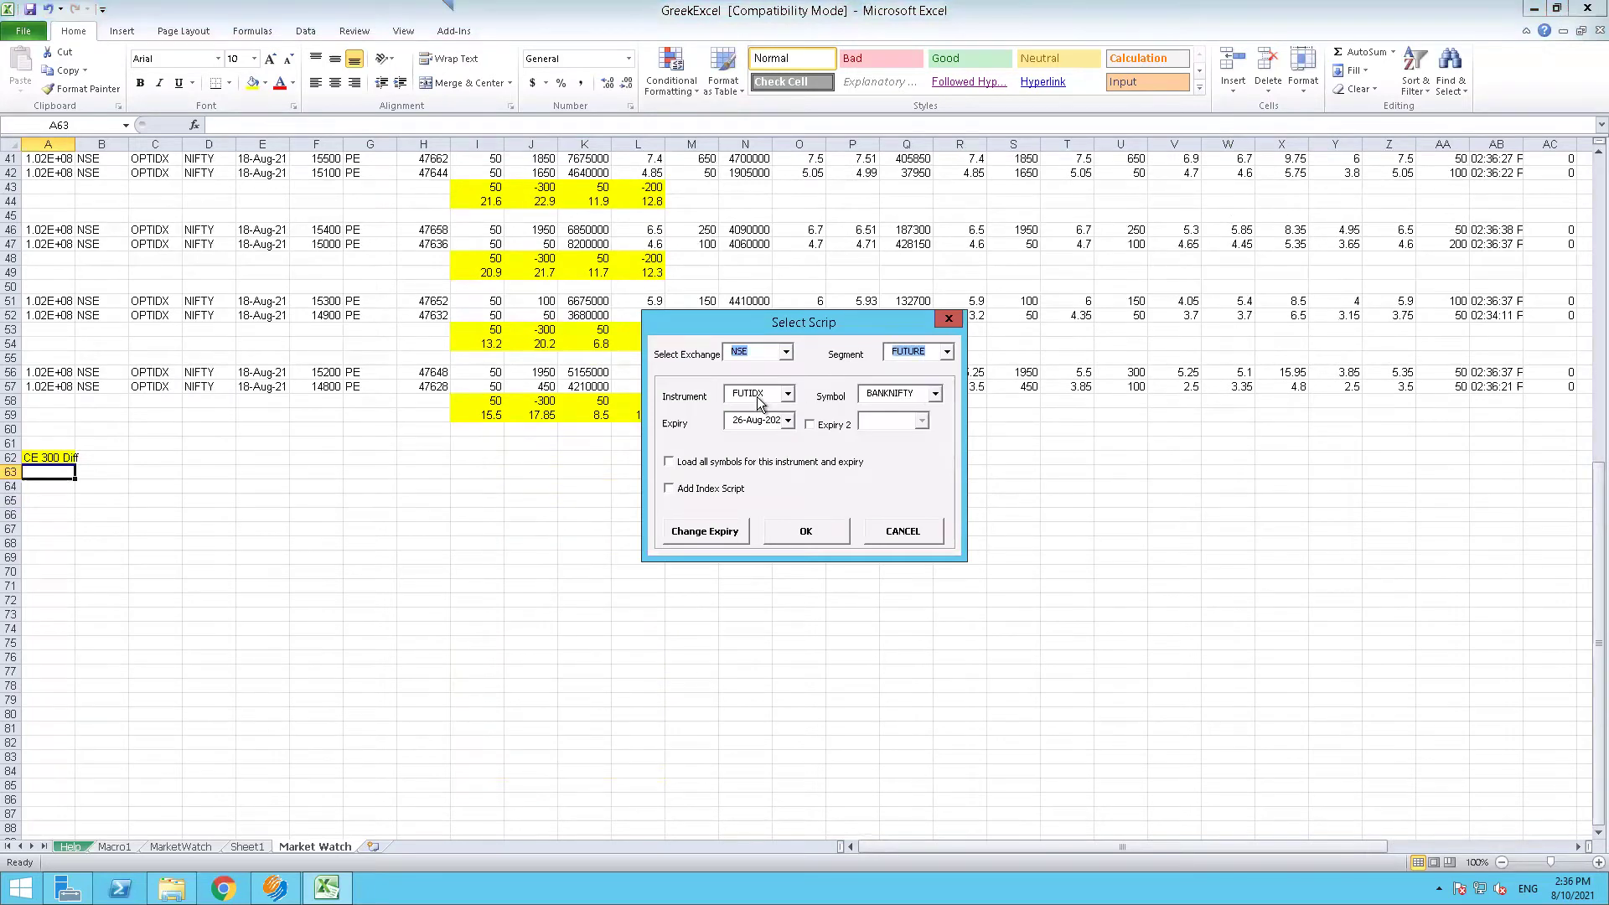
pyautogui.click(761, 394)
pyautogui.click(760, 410)
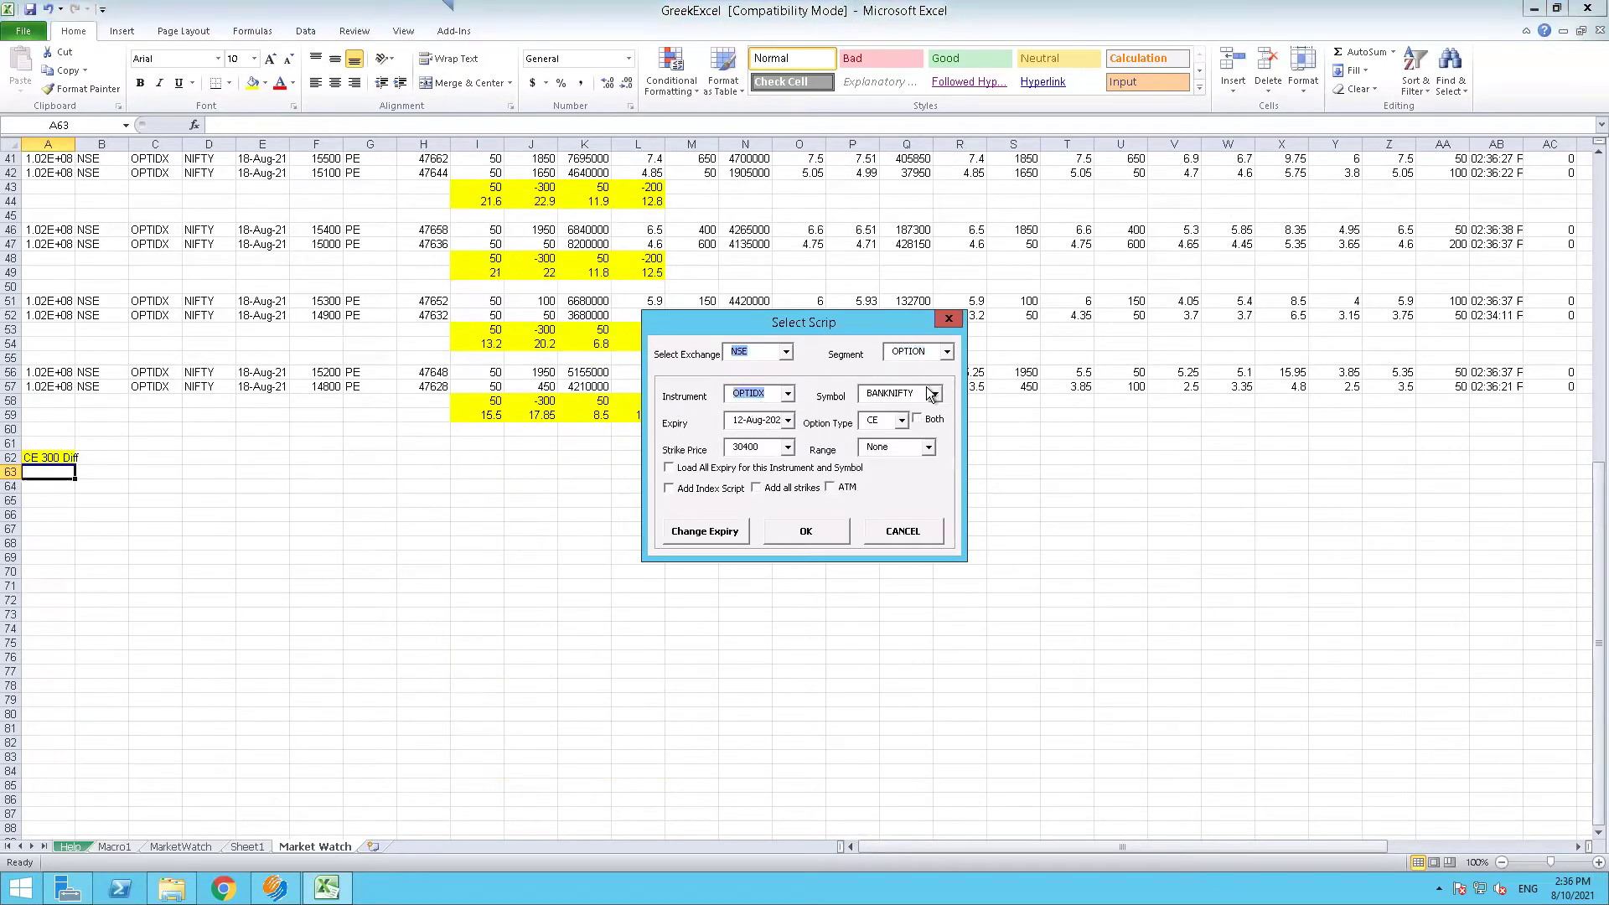
pyautogui.click(904, 394)
pyautogui.click(905, 433)
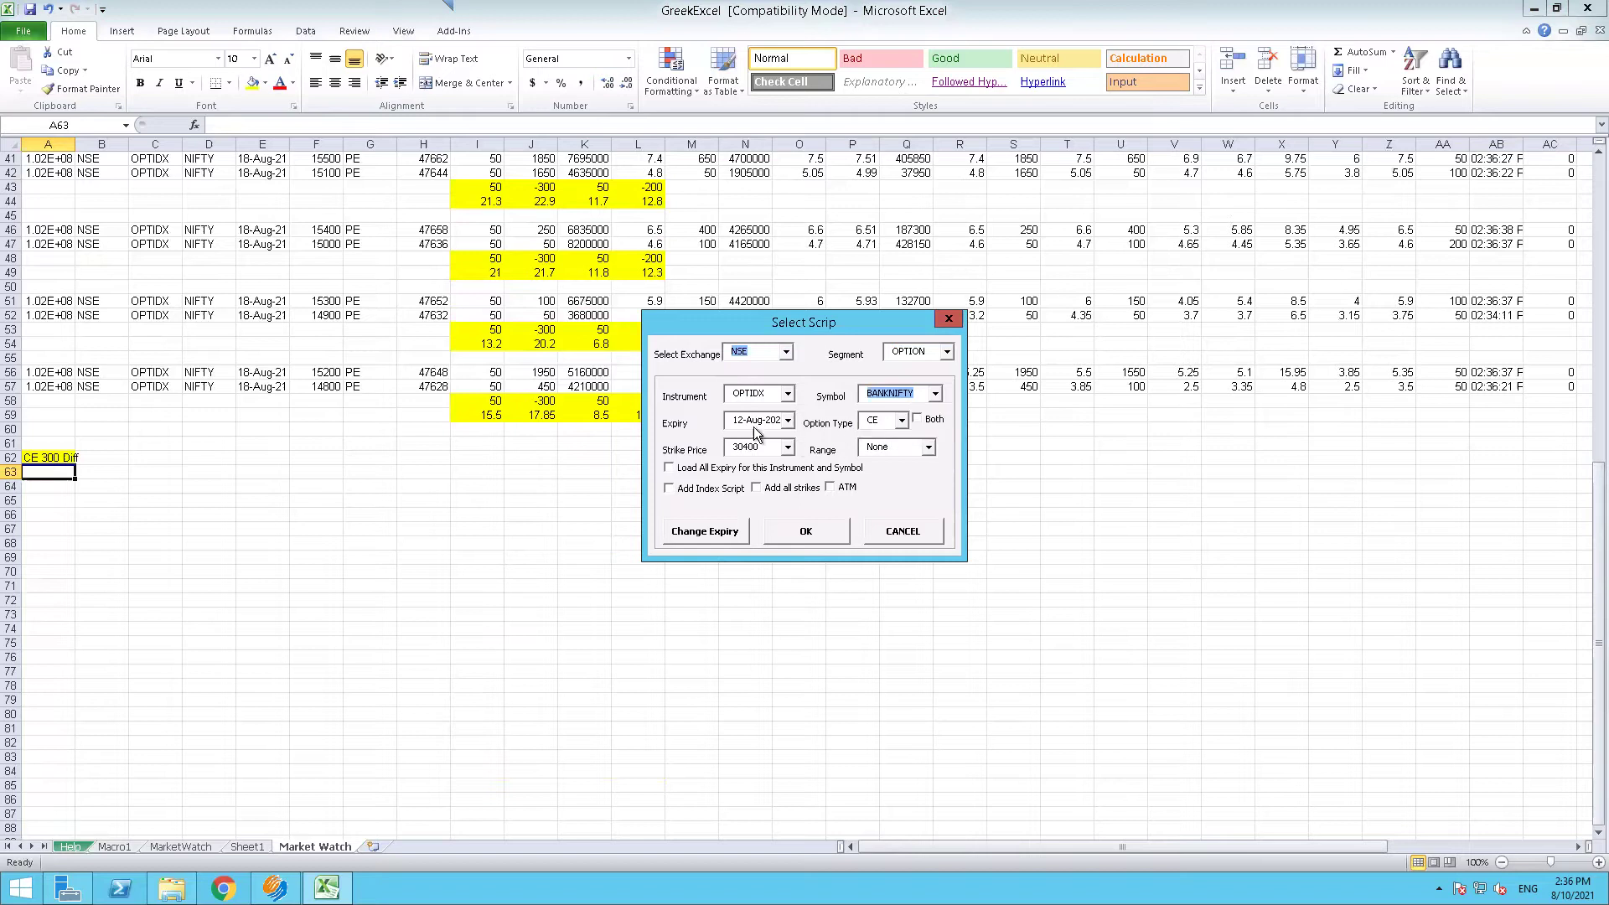
pyautogui.click(761, 421)
pyautogui.click(759, 449)
# Add the 16300 and 16600 CE strikes to the sheet
pyautogui.click(752, 451)
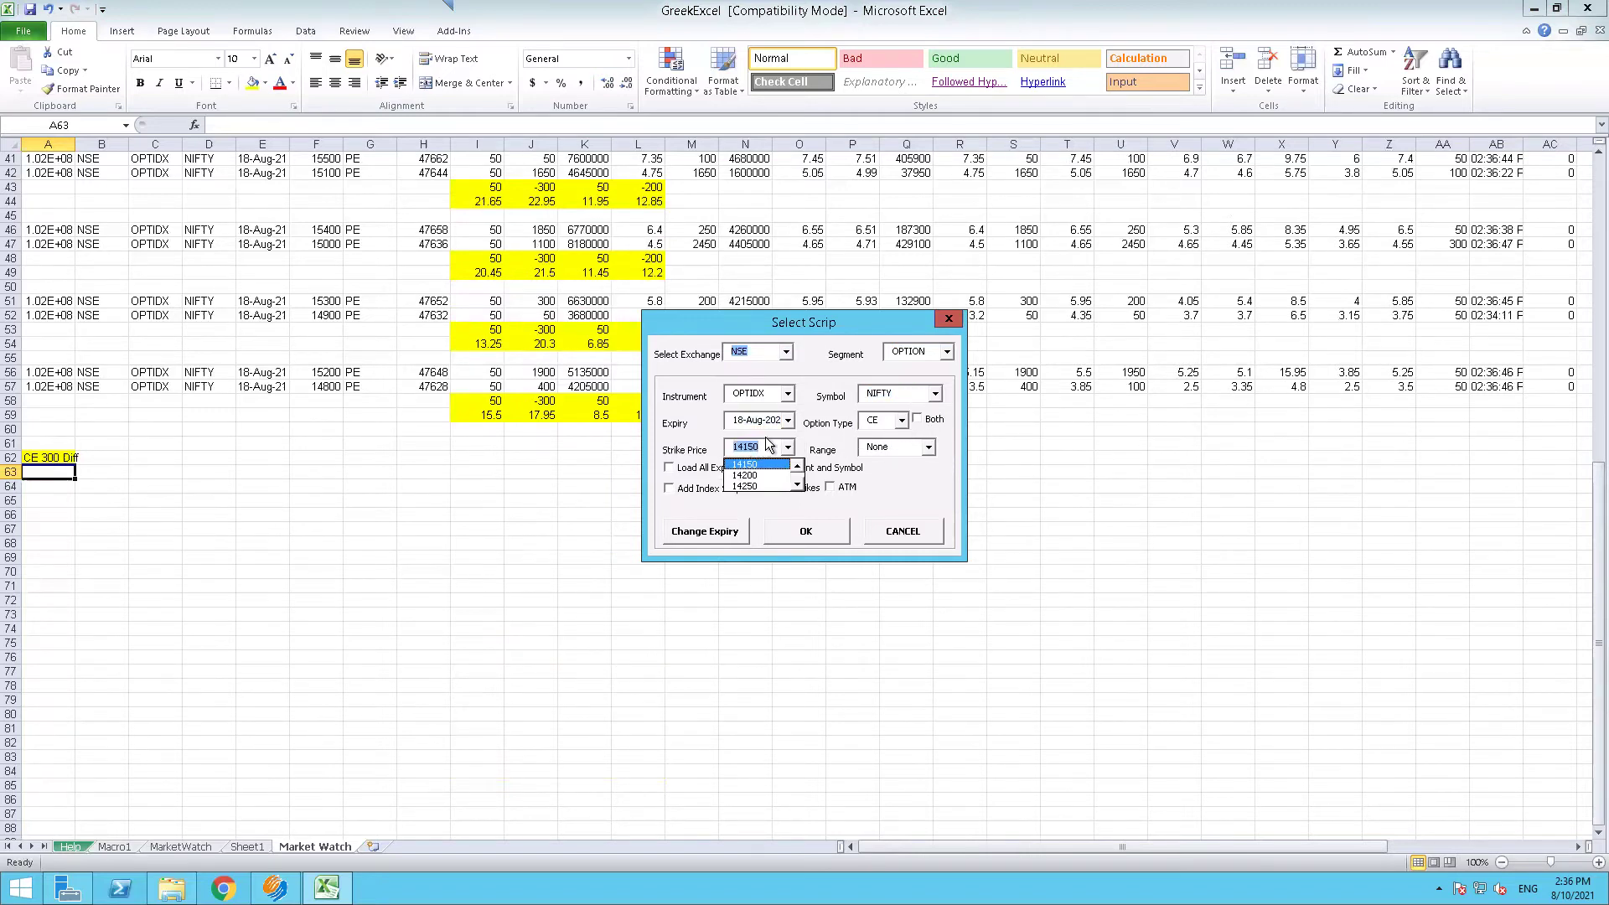
pyautogui.write('16300')
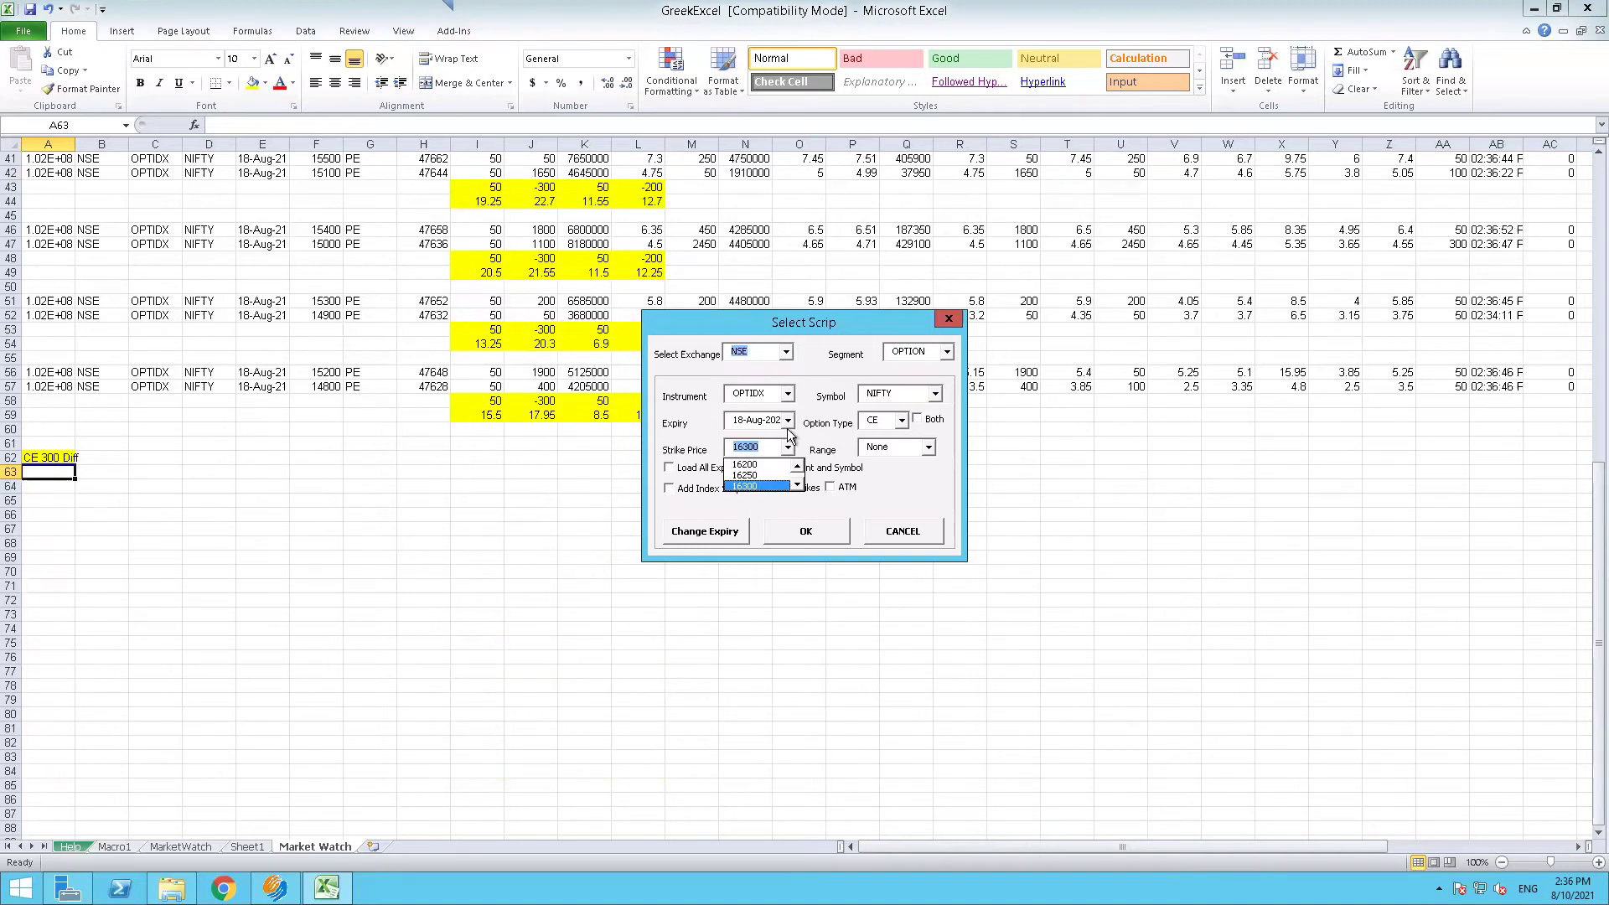
pyautogui.click(818, 531)
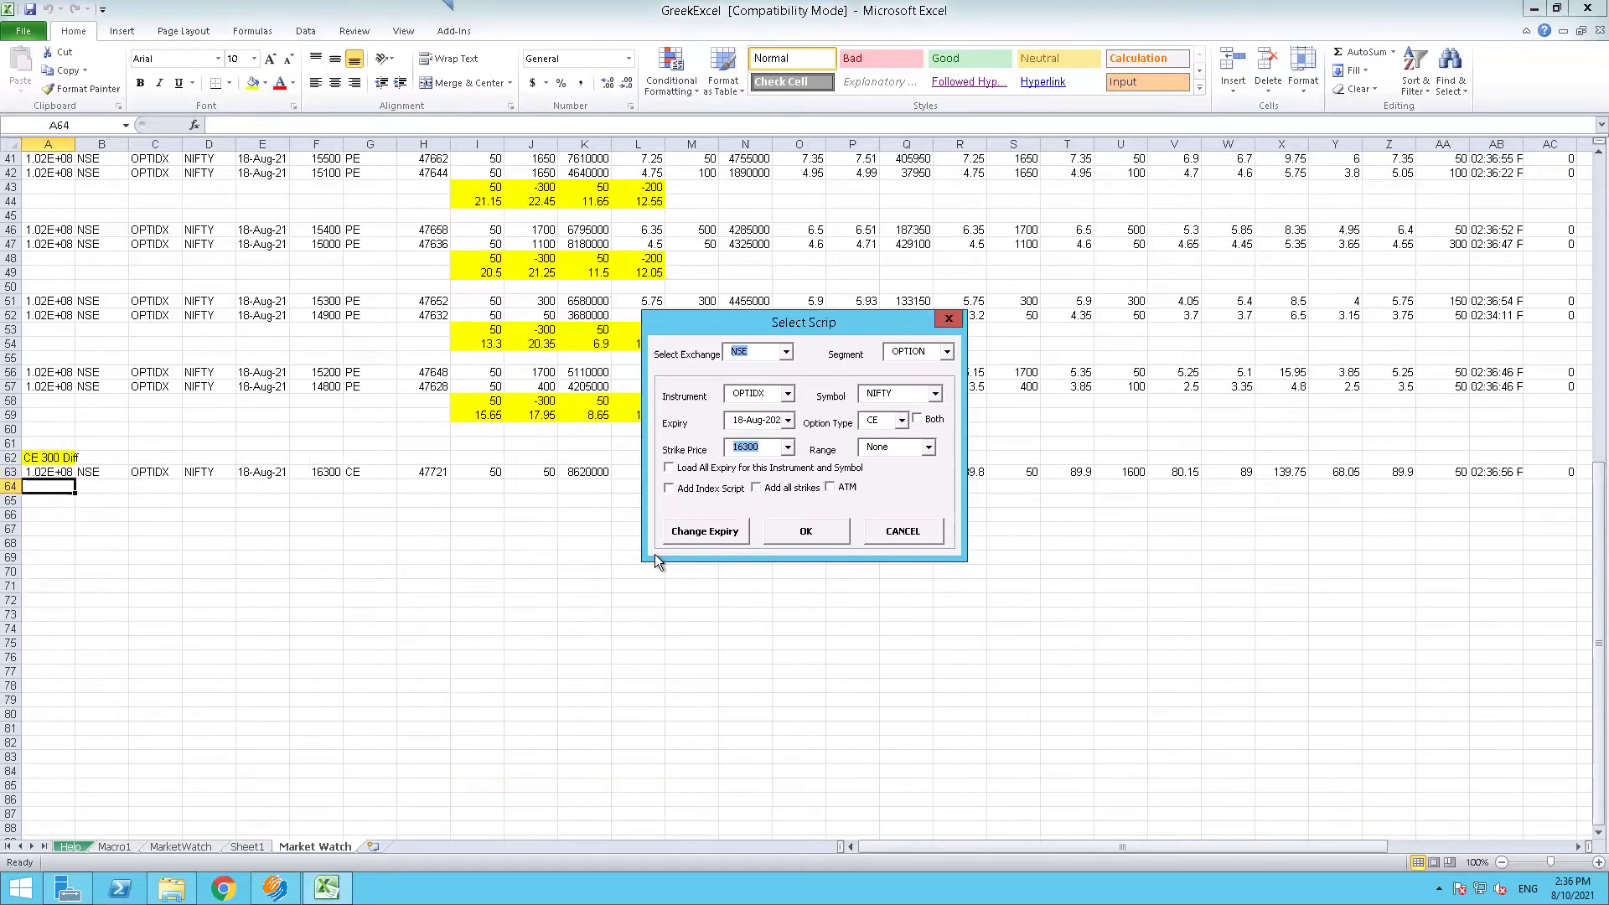
pyautogui.press('Down')
pyautogui.press('Down')
pyautogui.press('Down')
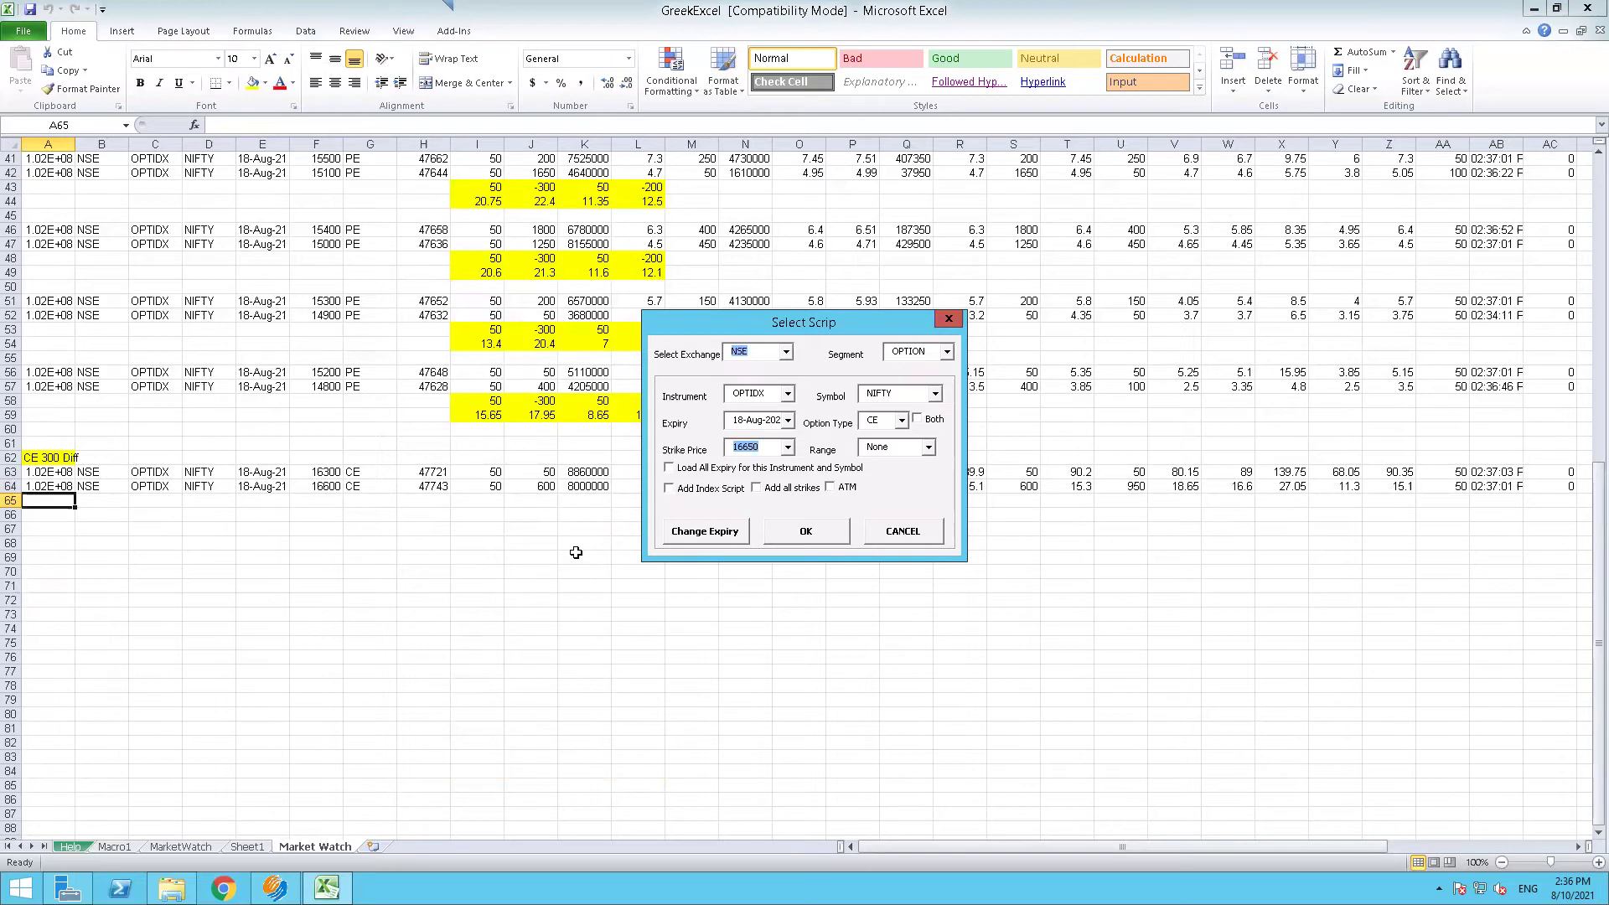
pyautogui.press('Escape')
# Add the next CE strike pair from A68 in the reopened scrip form
pyautogui.press('Down')
pyautogui.press('Down')
pyautogui.press('Down')
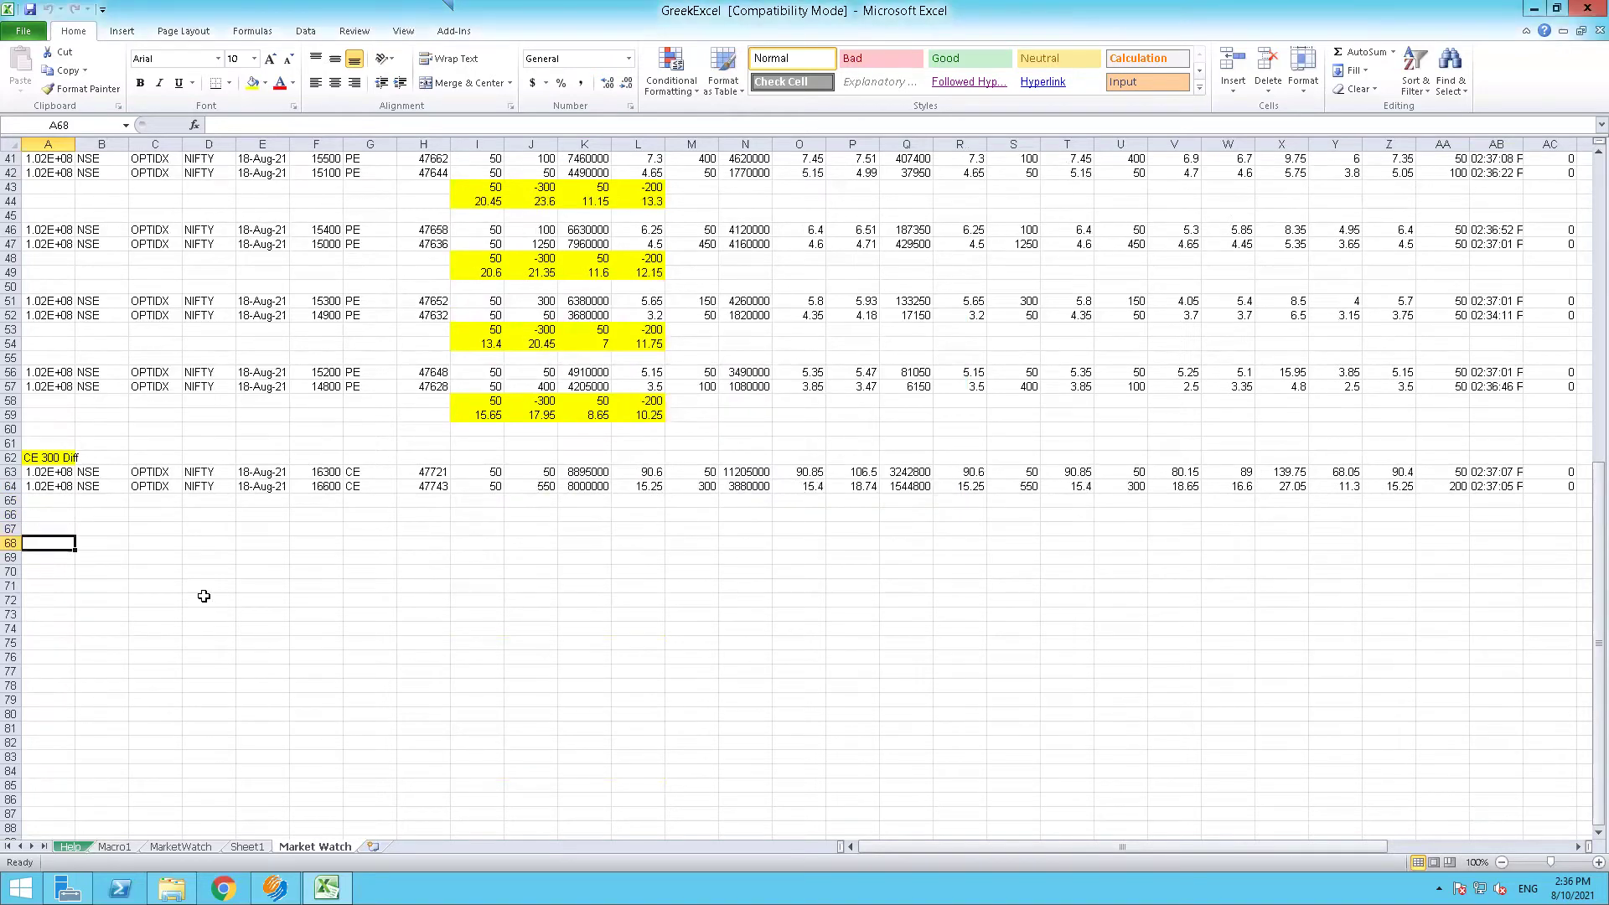
pyautogui.hotkey('ctrl', 'shift', 's')
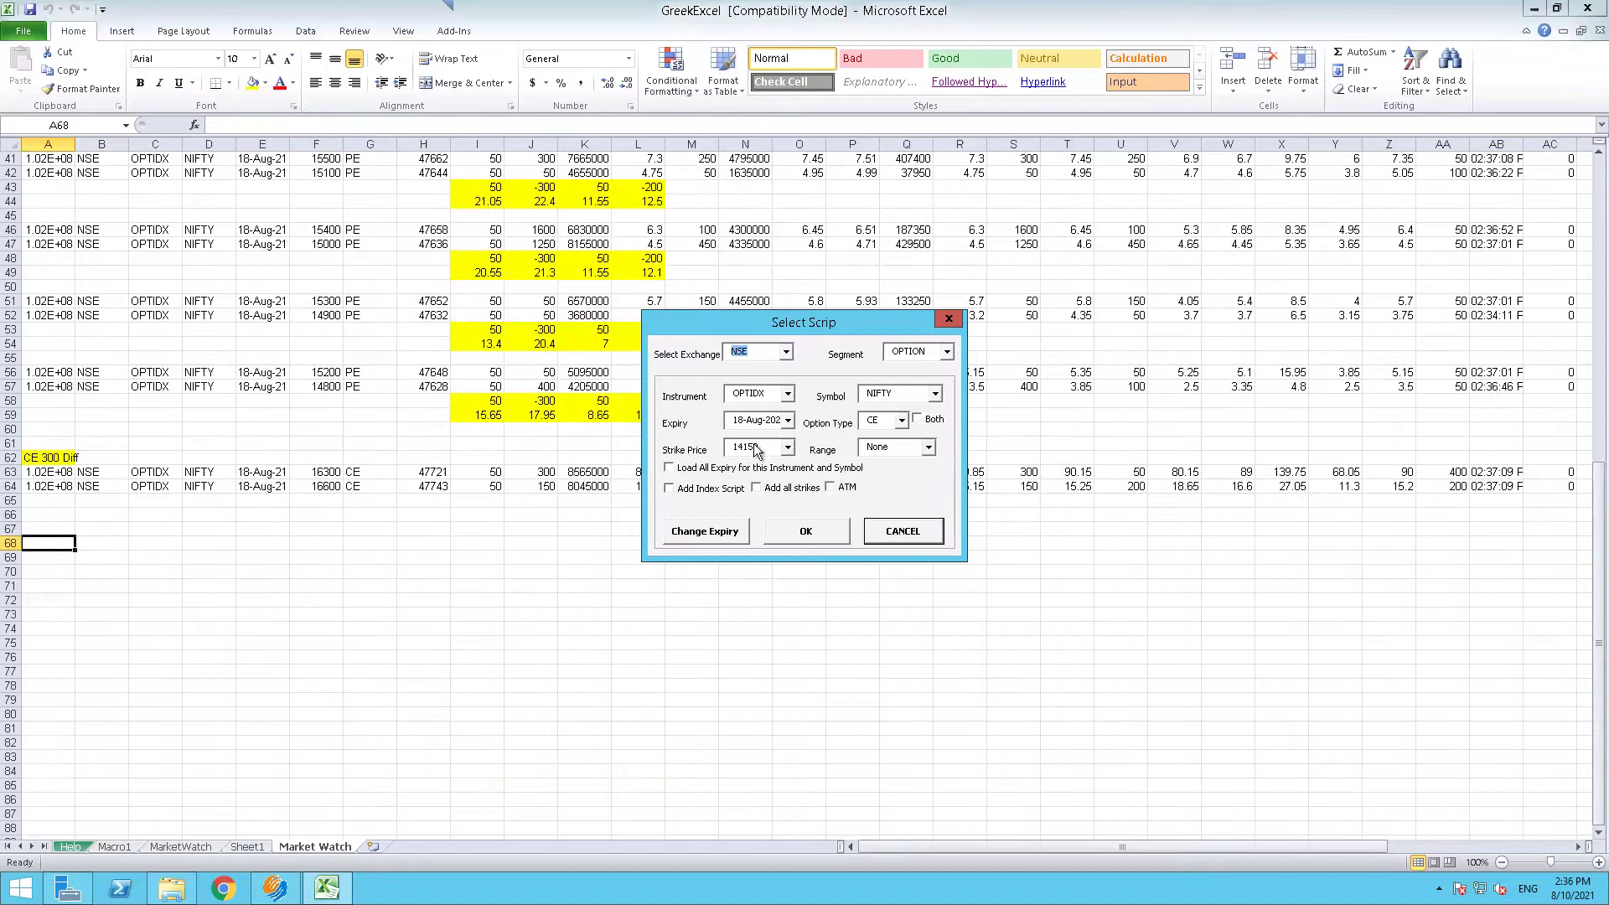
pyautogui.click(757, 448)
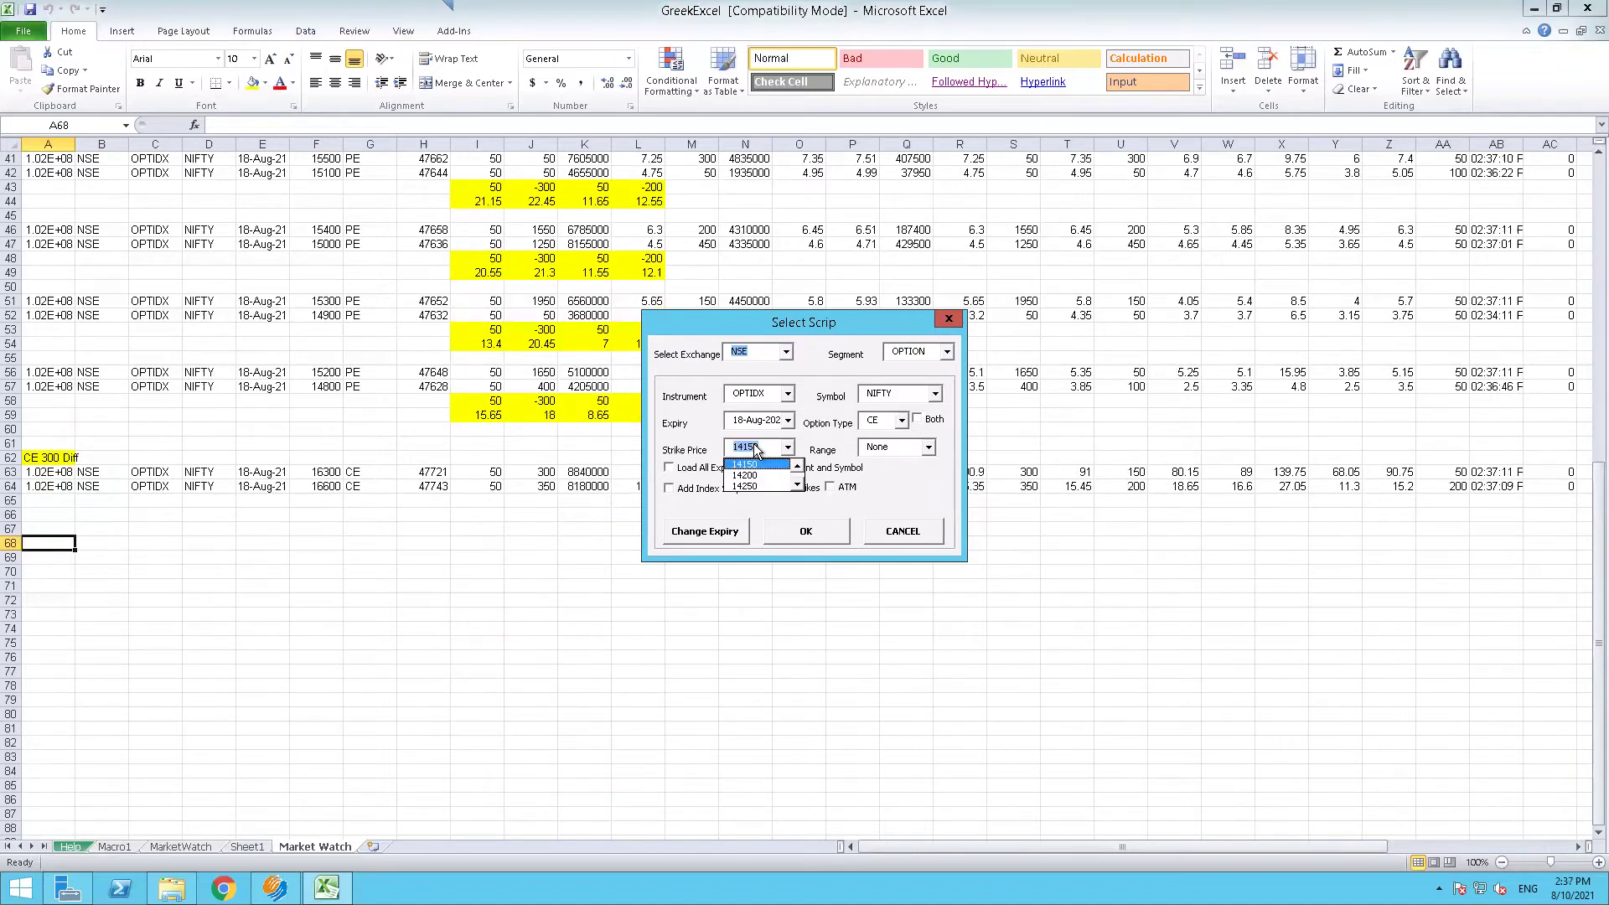
pyautogui.write('16000')
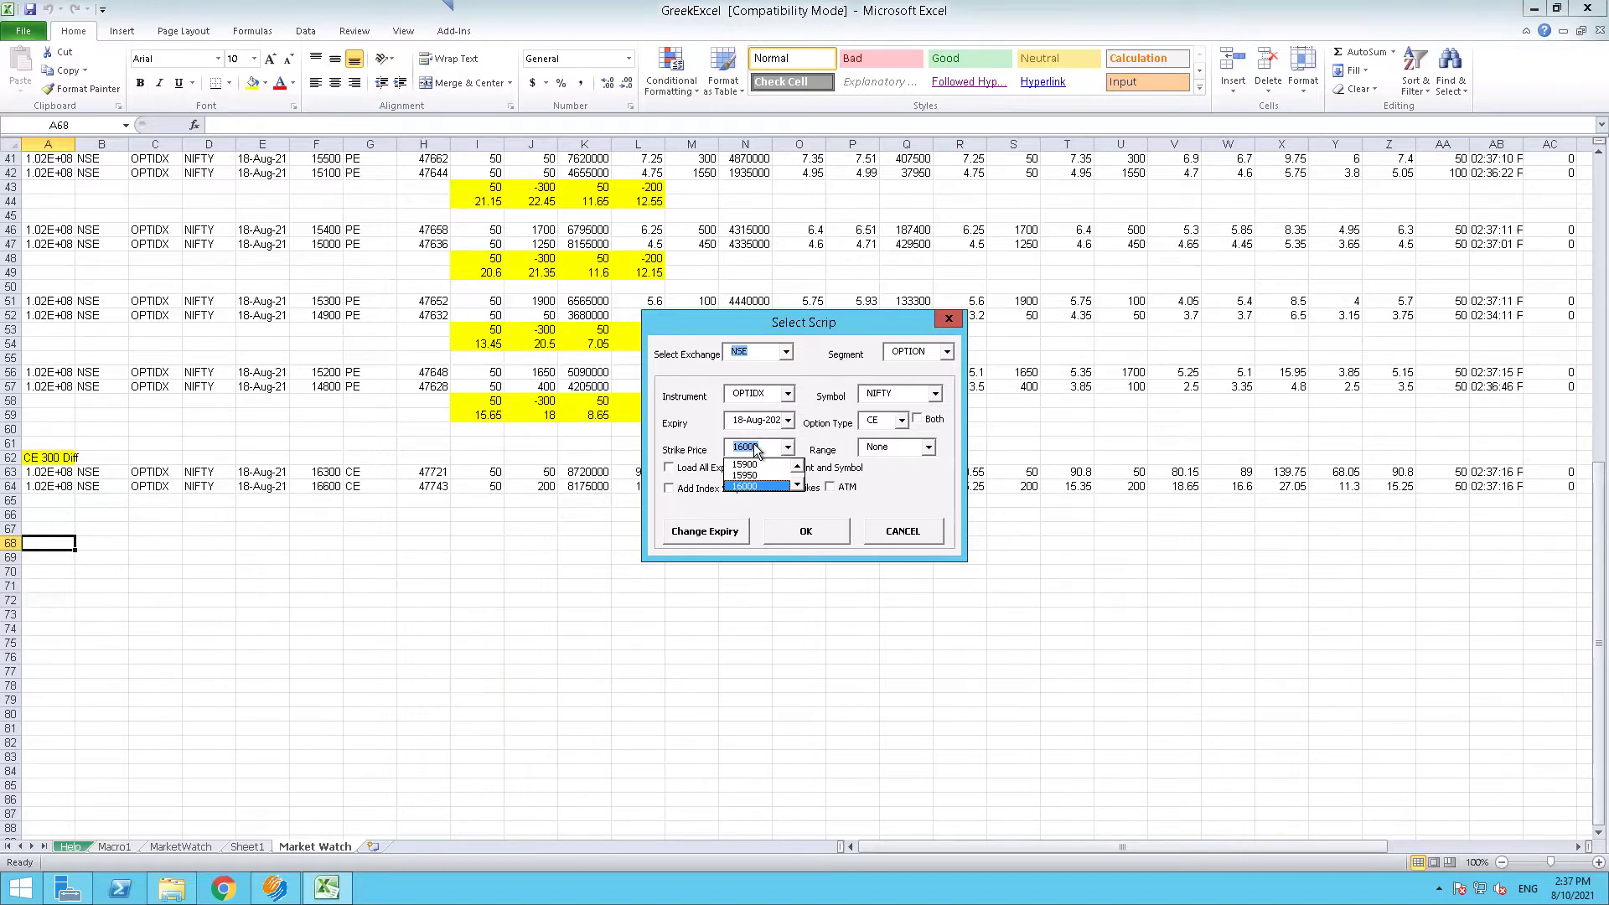
pyautogui.write('14150')
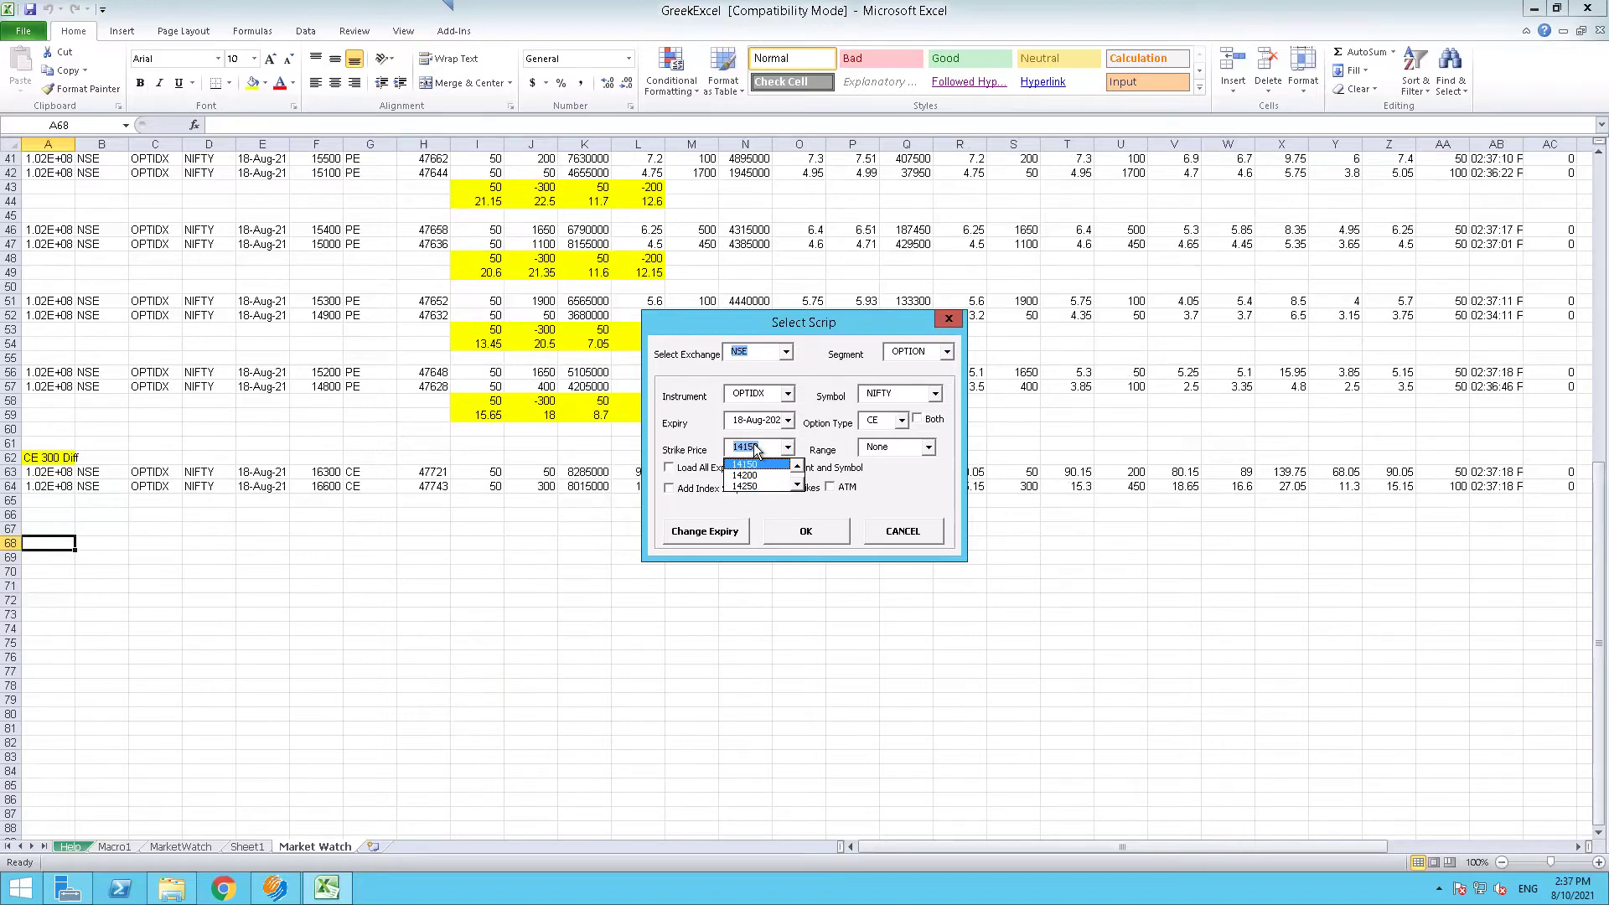
pyautogui.click(797, 484)
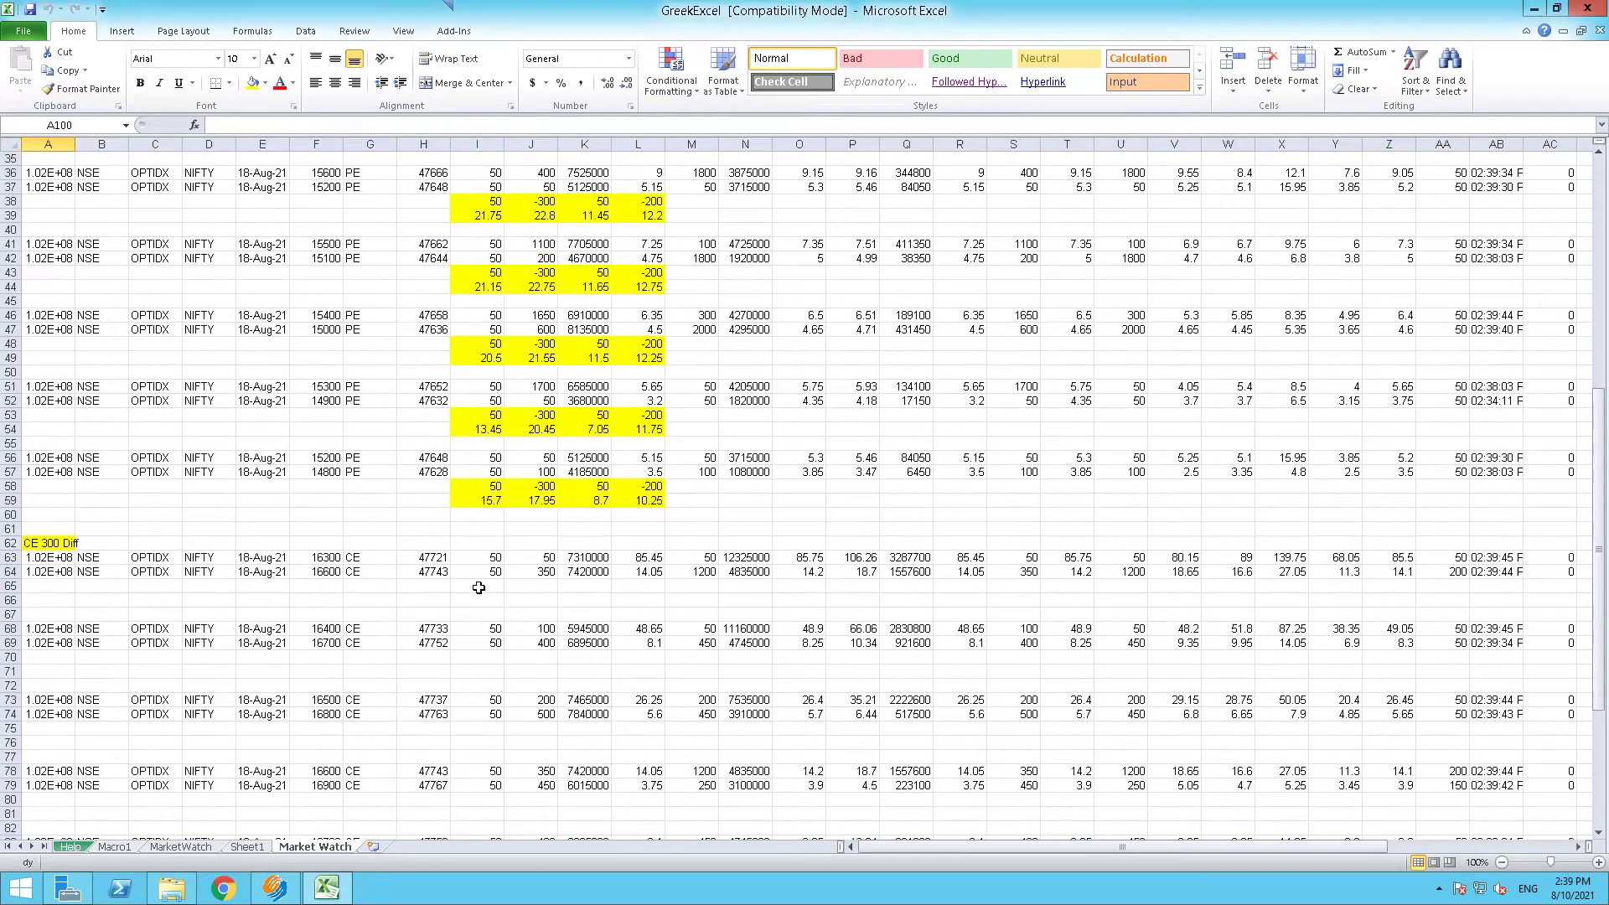
pyautogui.click(479, 586)
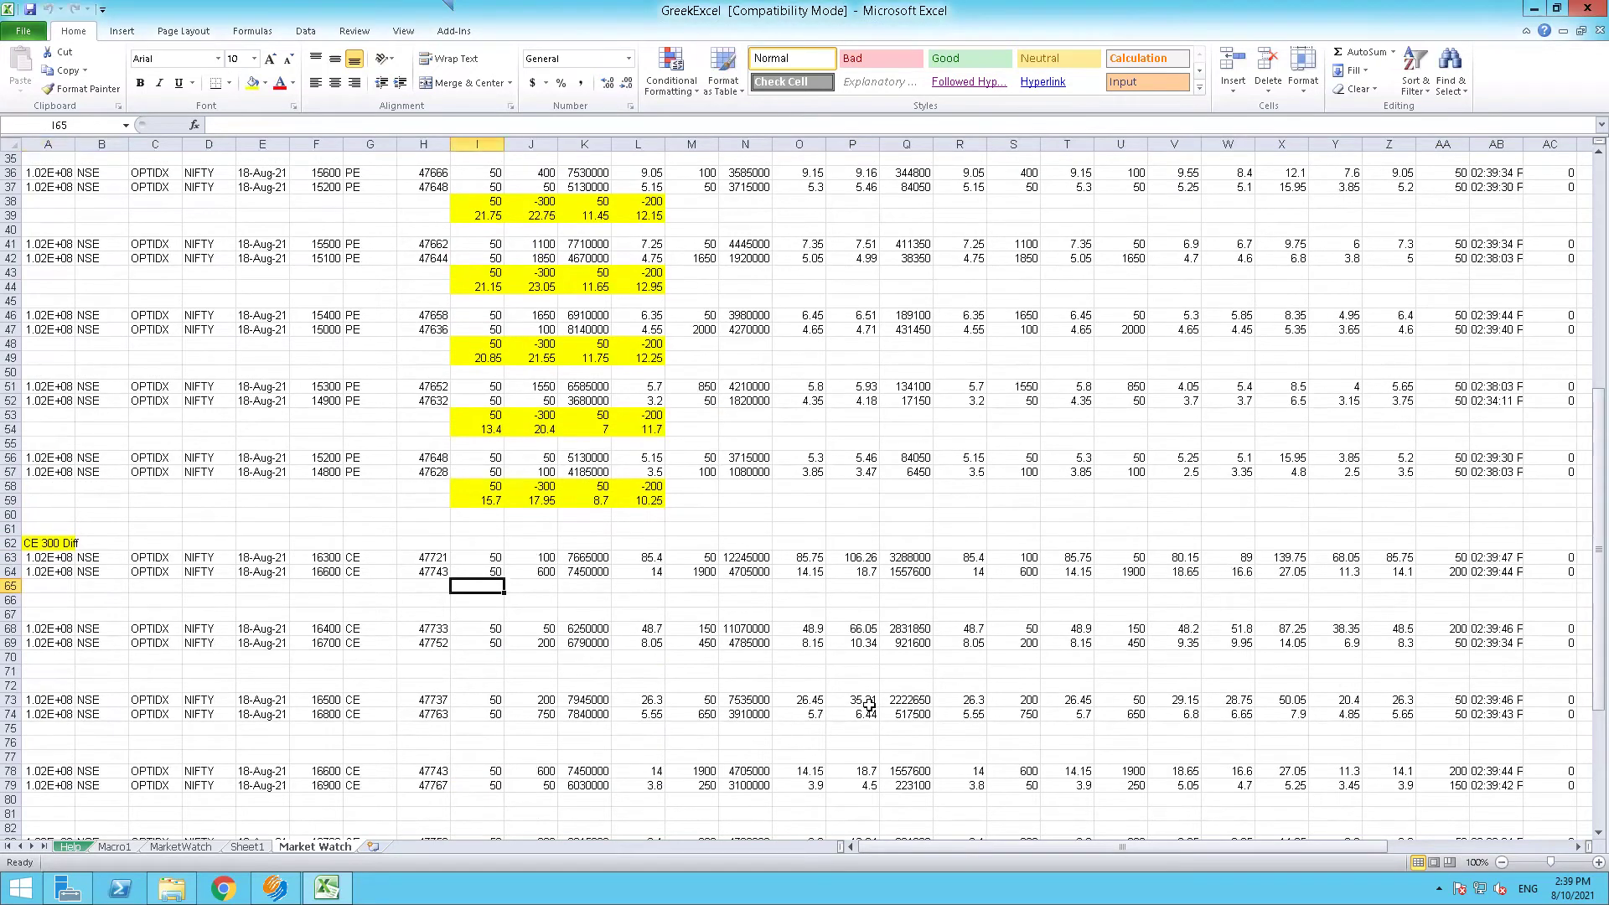
# Enter the ratio values 50, -300, 50 and -200 across I65:L65
pyautogui.write('50')
pyautogui.press('Tab')
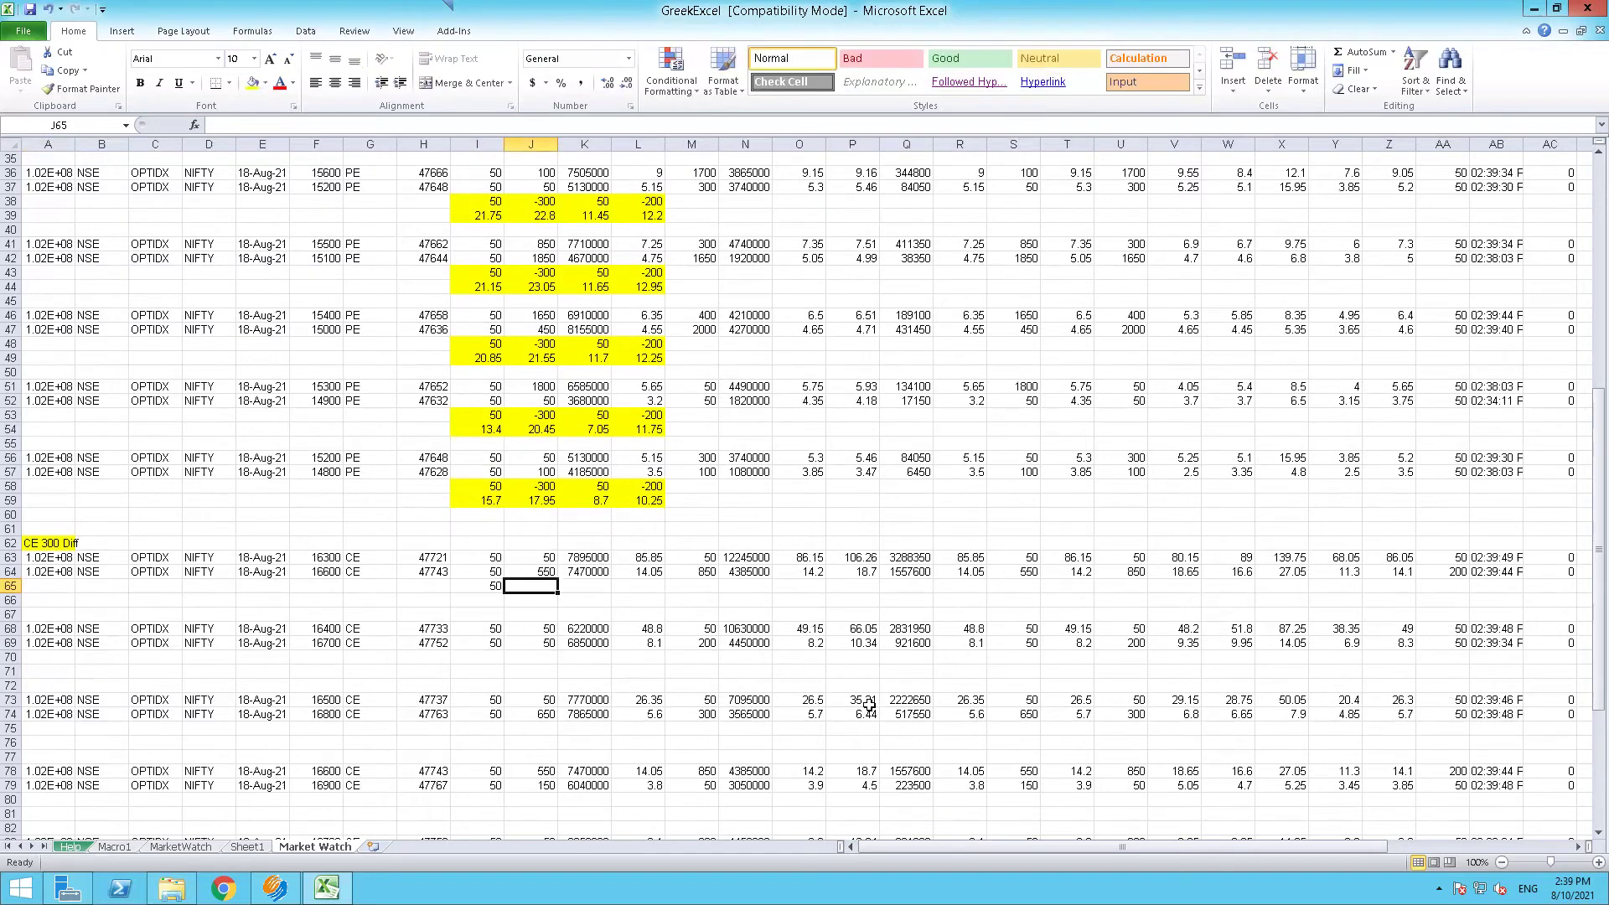
pyautogui.write('-300')
pyautogui.press('Tab')
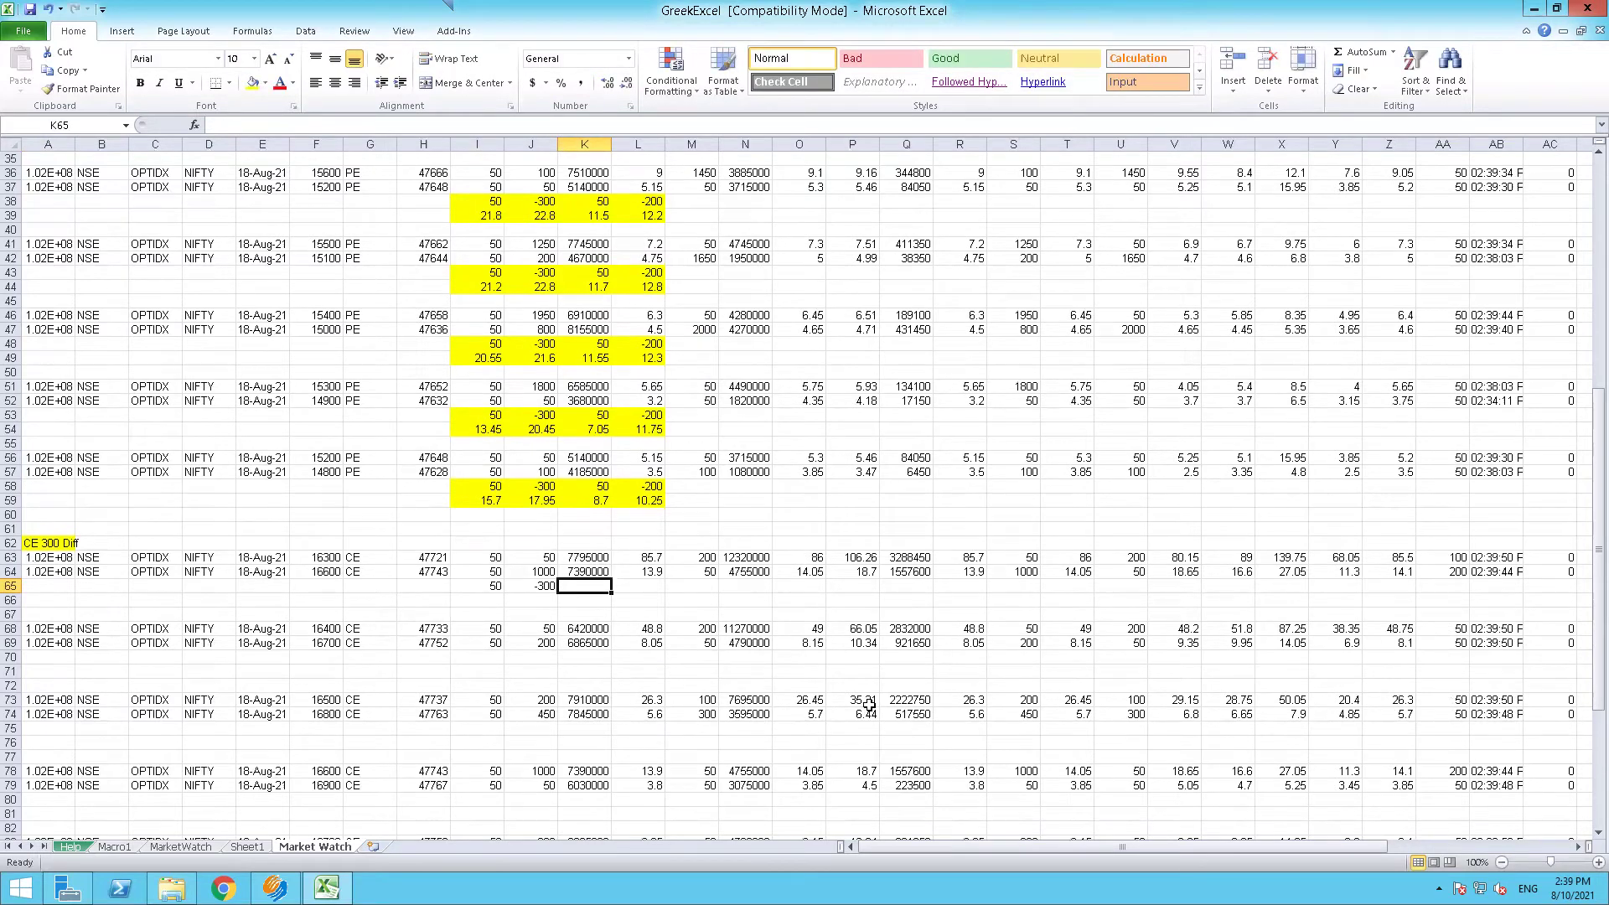
pyautogui.write('50')
pyautogui.press('Tab')
pyautogui.write('-2')
pyautogui.press('Return')
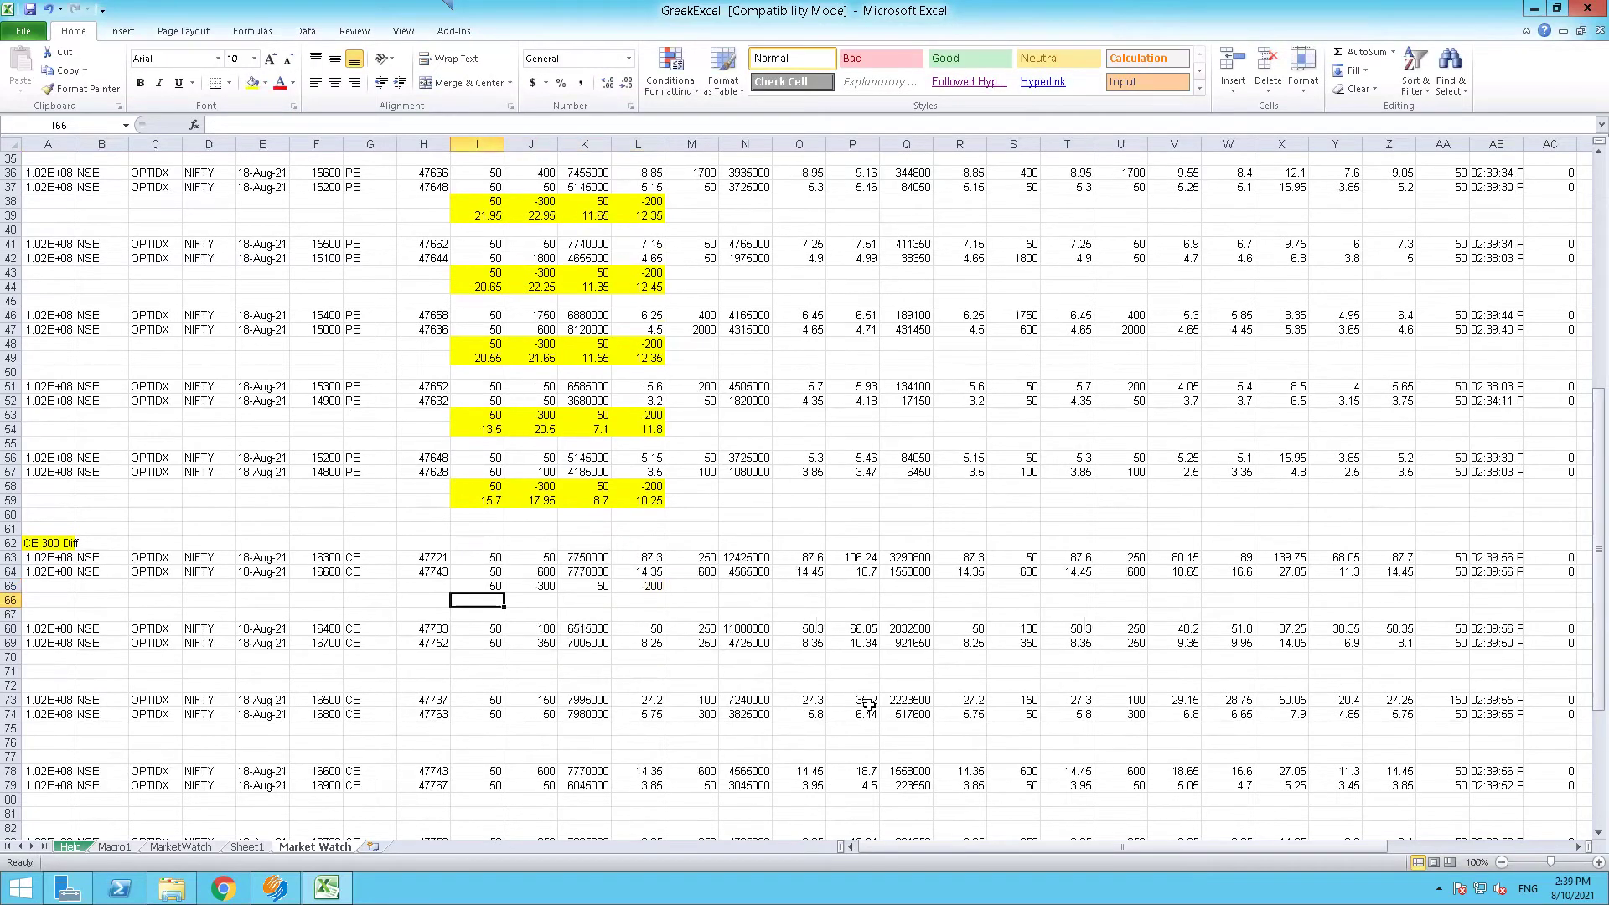
# Build the I66 difference formula =+(-J65/I65)*L64-O63, then begin the J66 formula
pyautogui.write('=')
pyautogui.press('Escape')
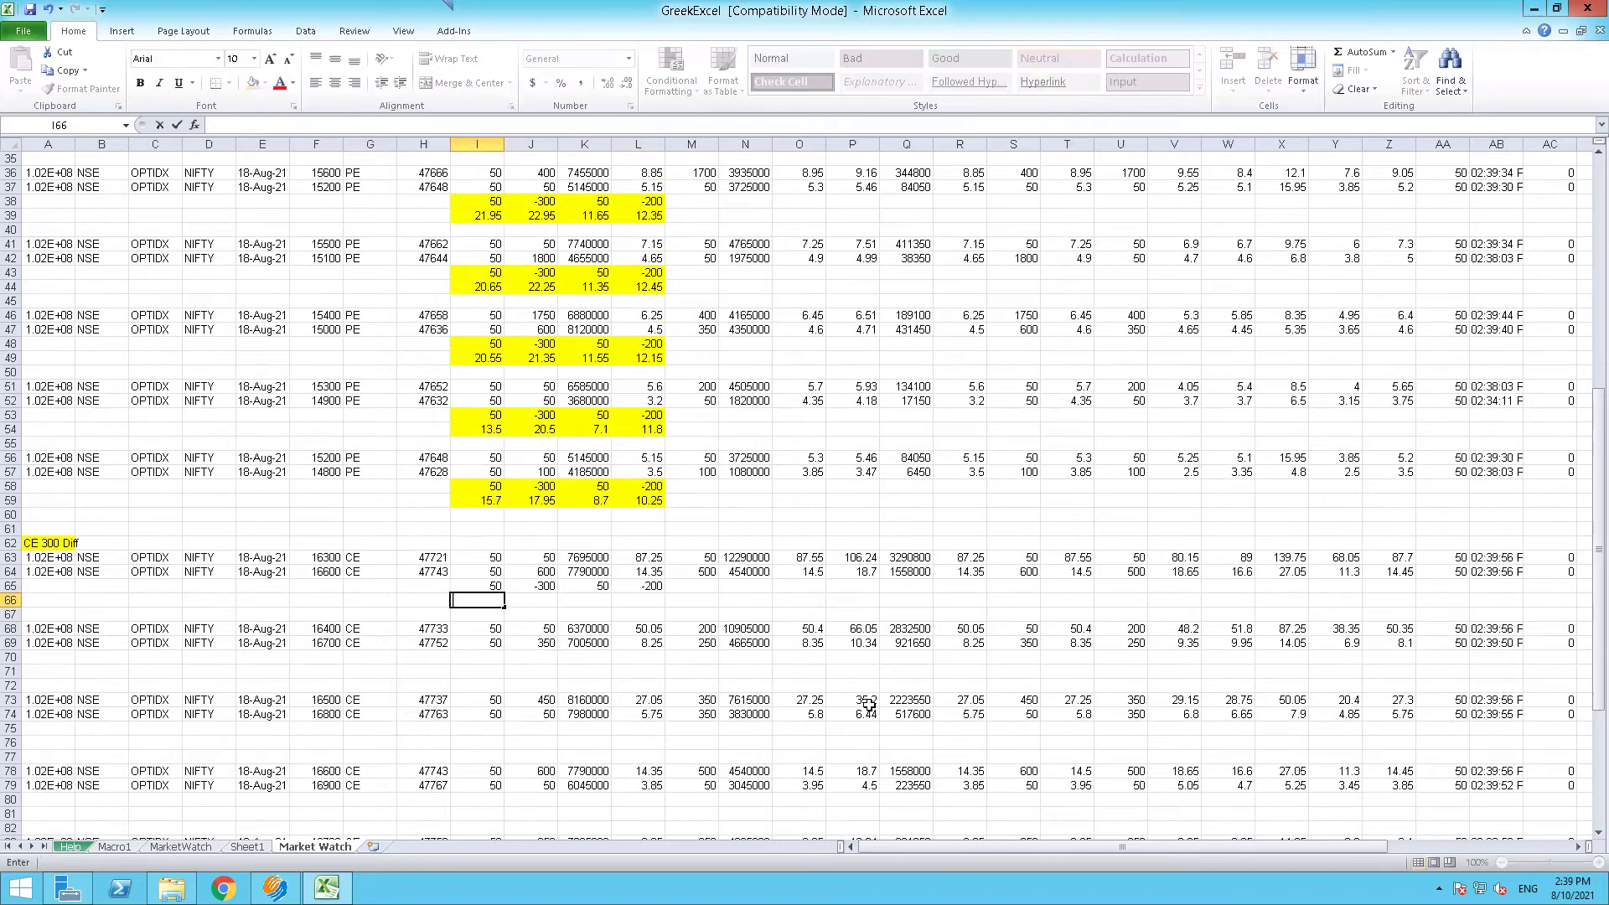
pyautogui.write('+(-')
pyautogui.press('Up')
pyautogui.press('Right')
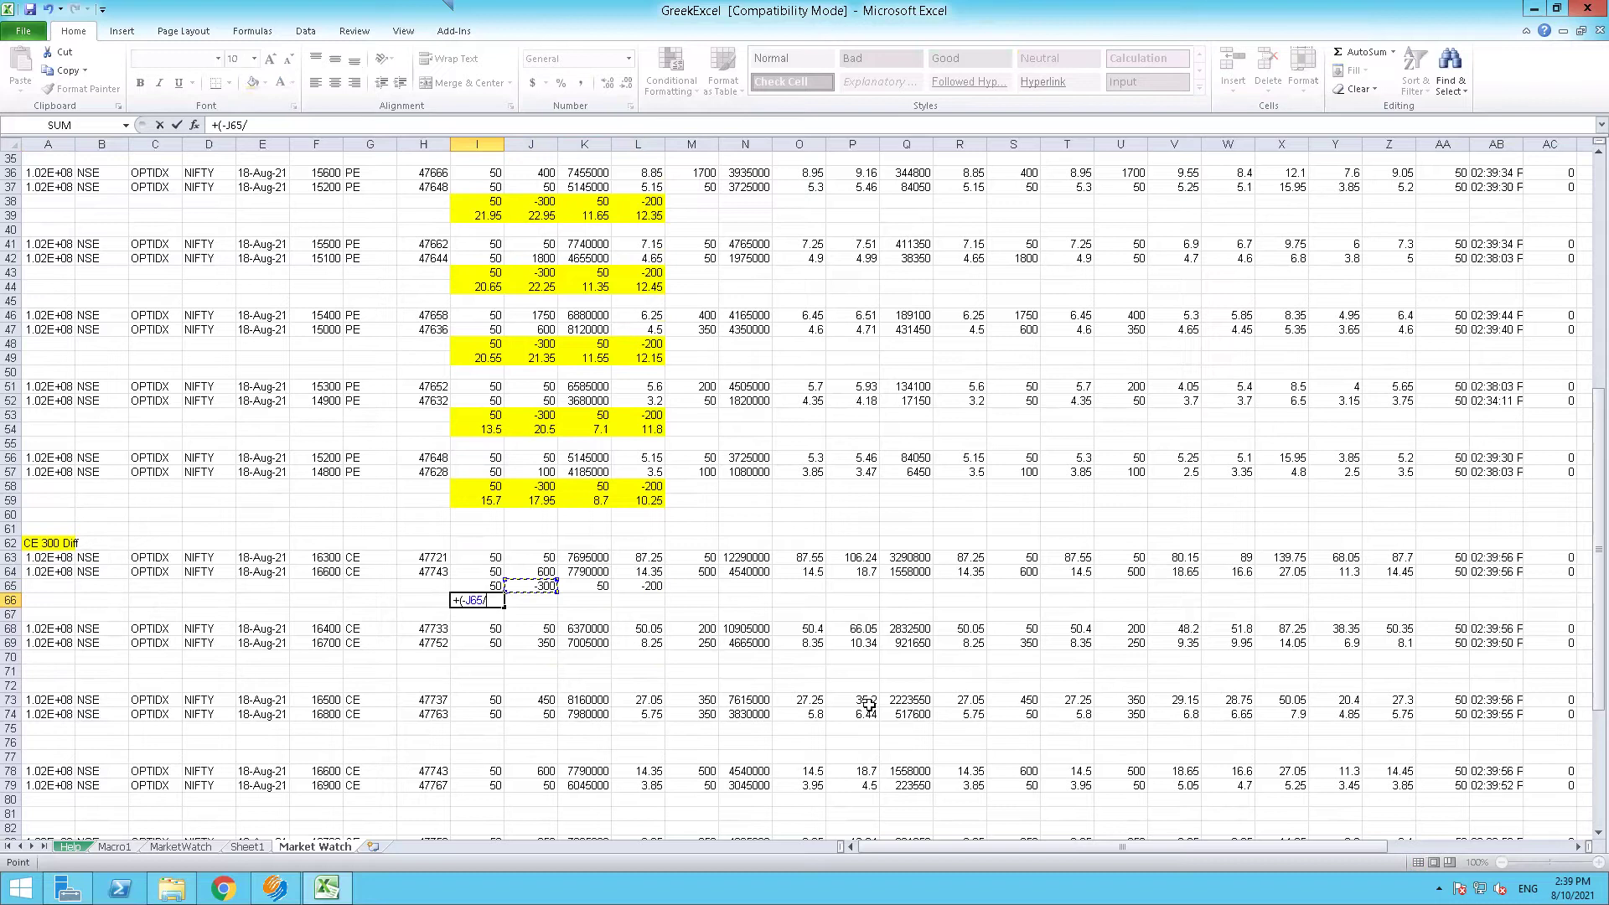
pyautogui.press('Up')
pyautogui.press('Up')
pyautogui.press('Up')
pyautogui.press('Right')
pyautogui.press('Right')
pyautogui.press('Right')
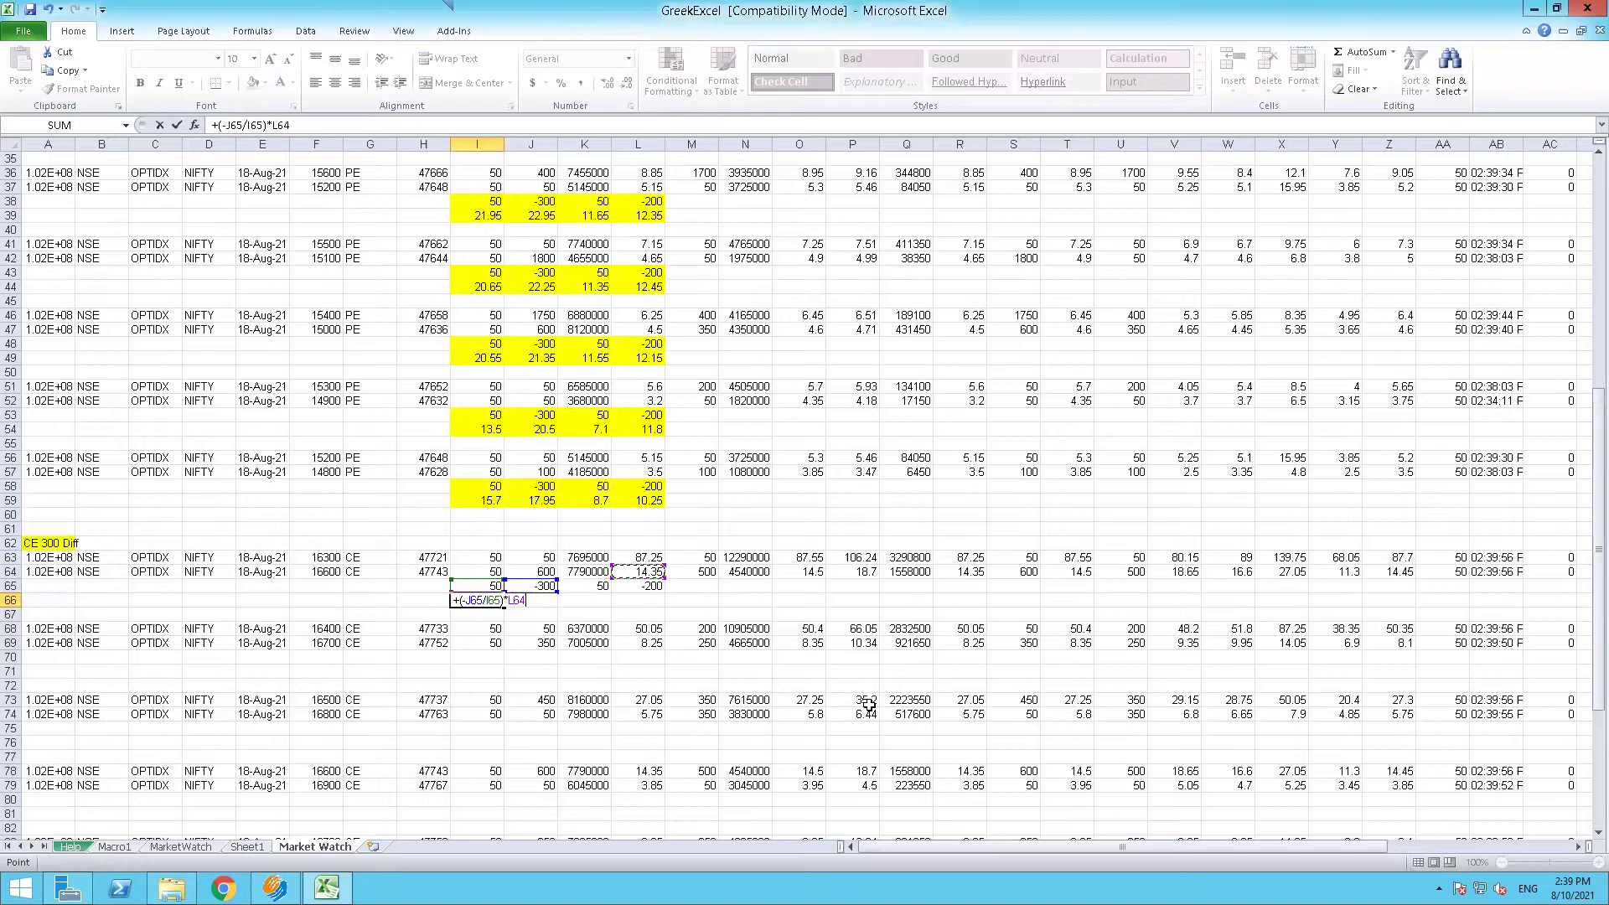
pyautogui.press('Up')
pyautogui.press('Up')
pyautogui.press('Right')
pyautogui.press('Right')
pyautogui.press('Right')
pyautogui.press('Right')
pyautogui.press('Right')
pyautogui.press('Tab')
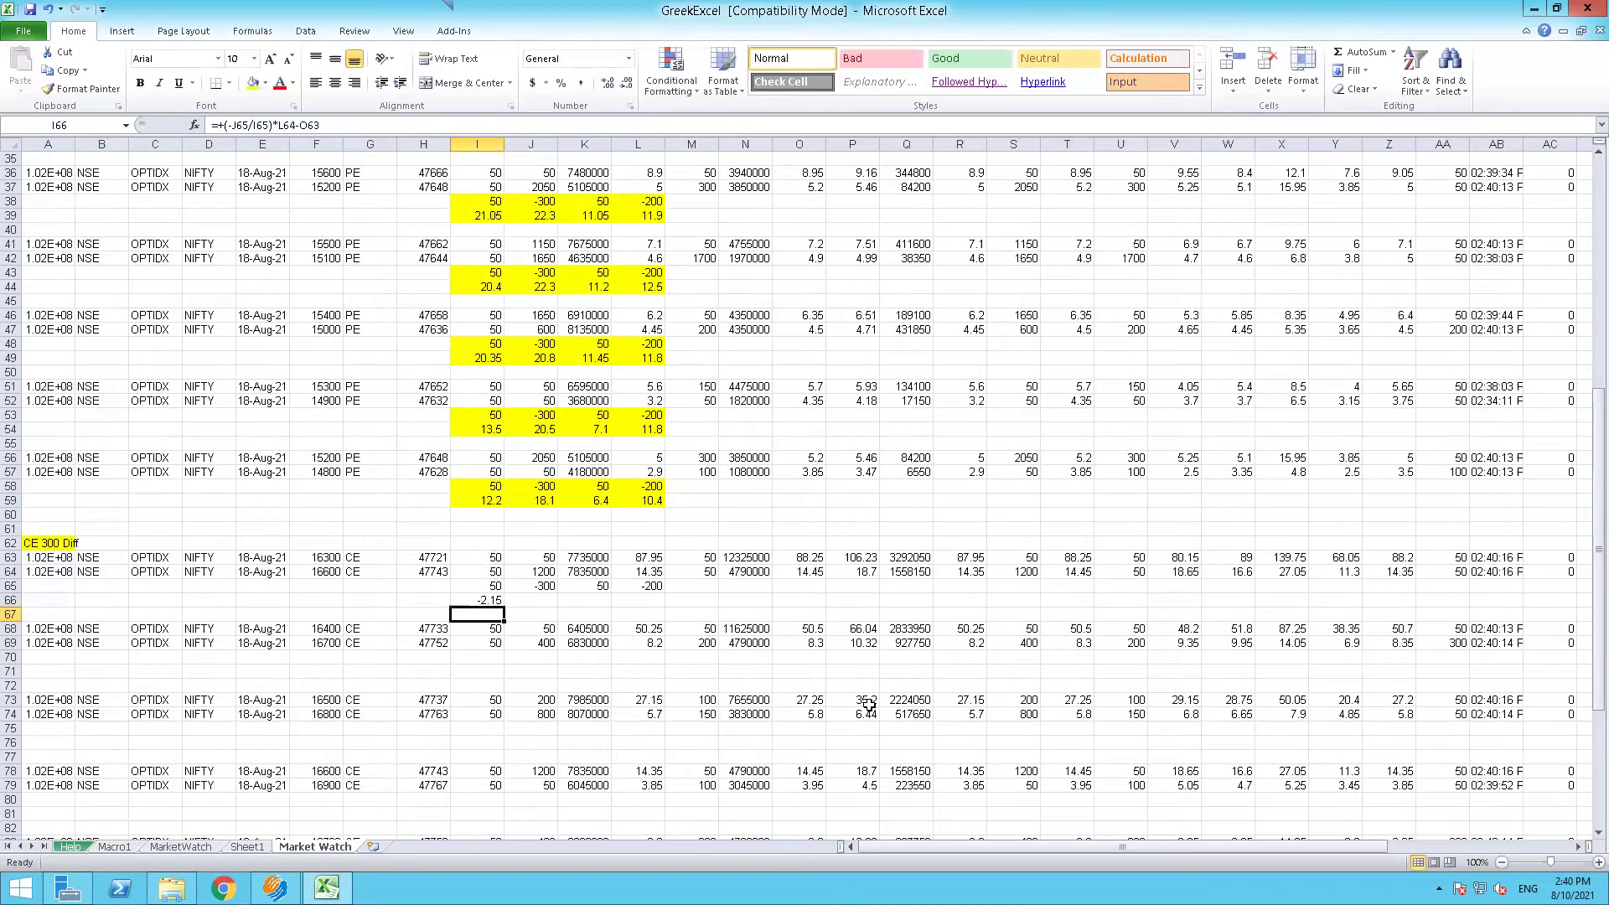
pyautogui.write('+(-')
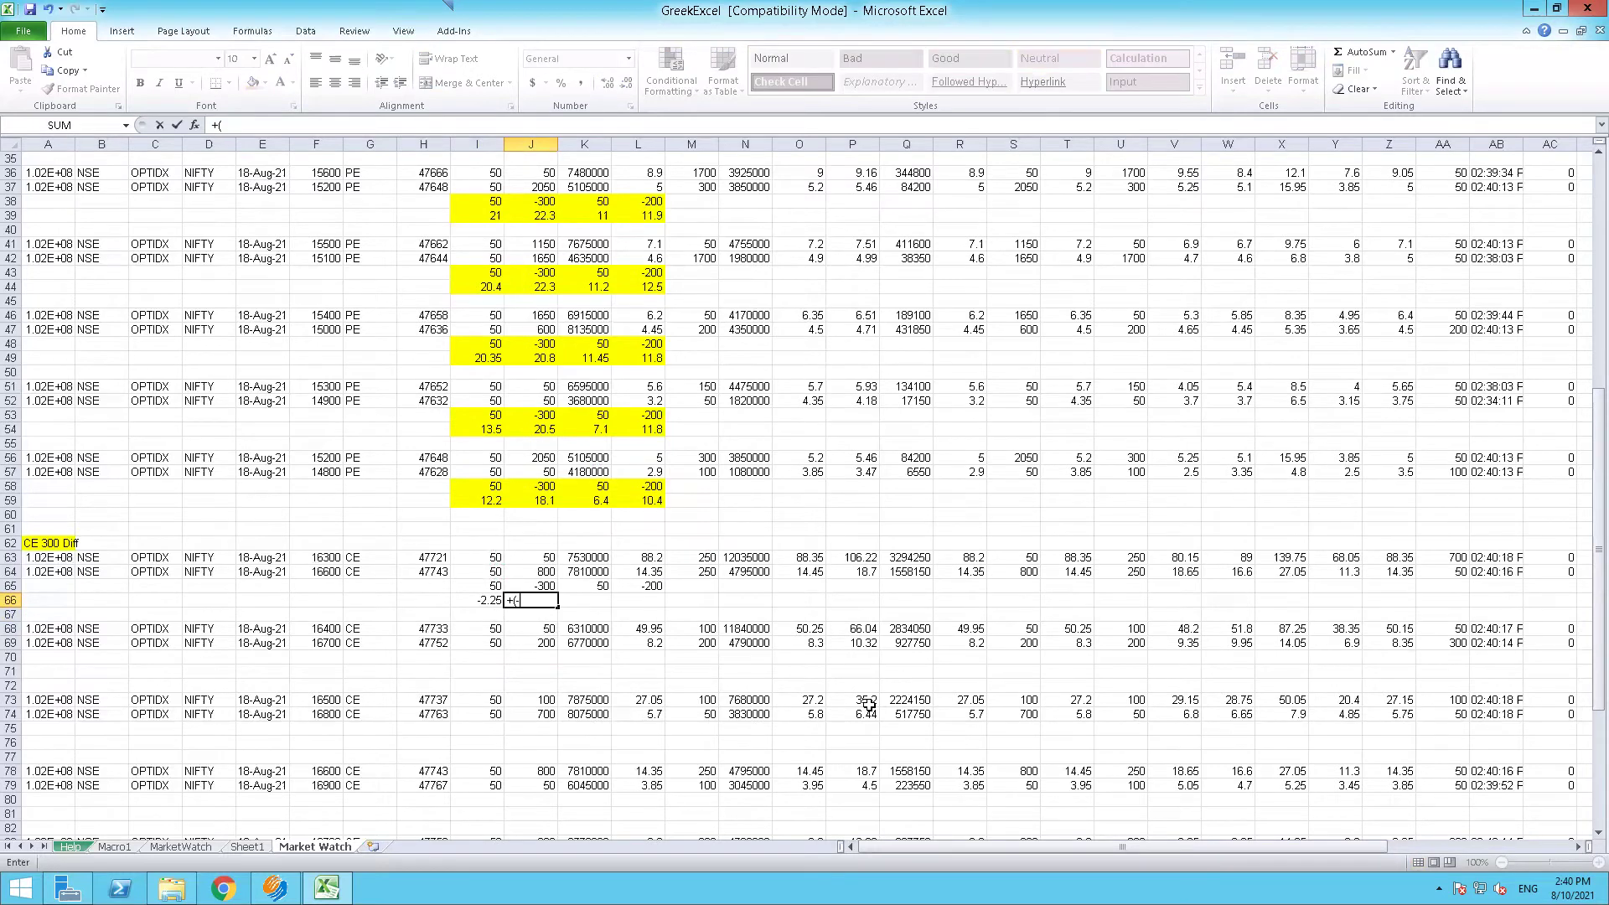
pyautogui.press('Up')
pyautogui.press('Up')
pyautogui.press('Left')
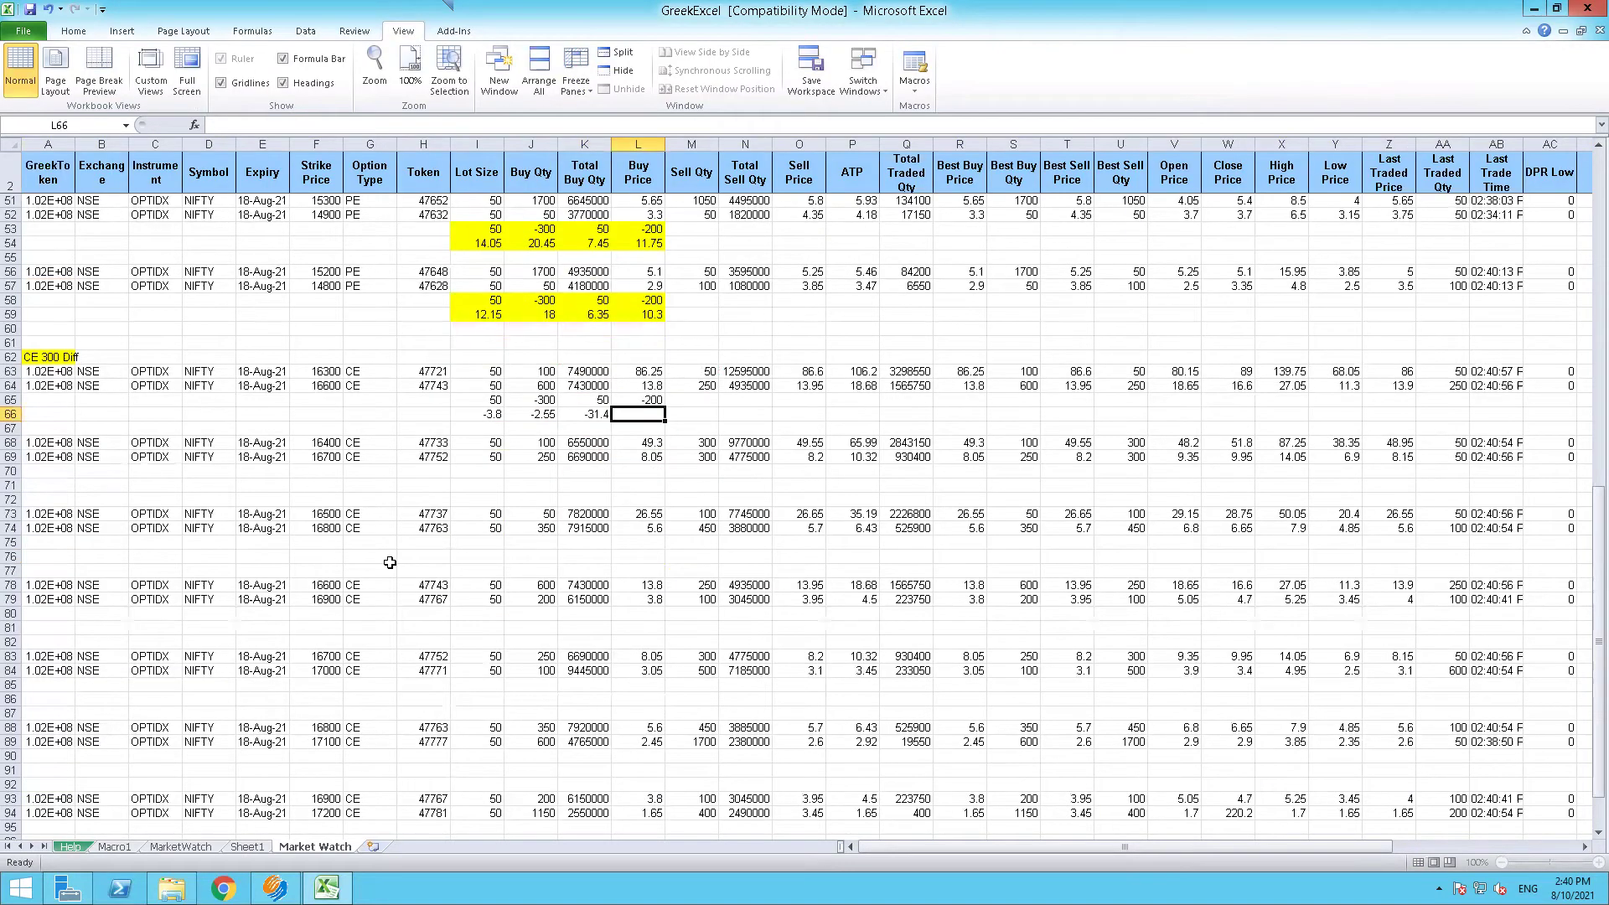
# Complete the L66 difference formula using L65, K65, O64 and L64
pyautogui.write('-')
pyautogui.press('Up')
pyautogui.write('/')
pyautogui.press('Up')
pyautogui.press('Left')
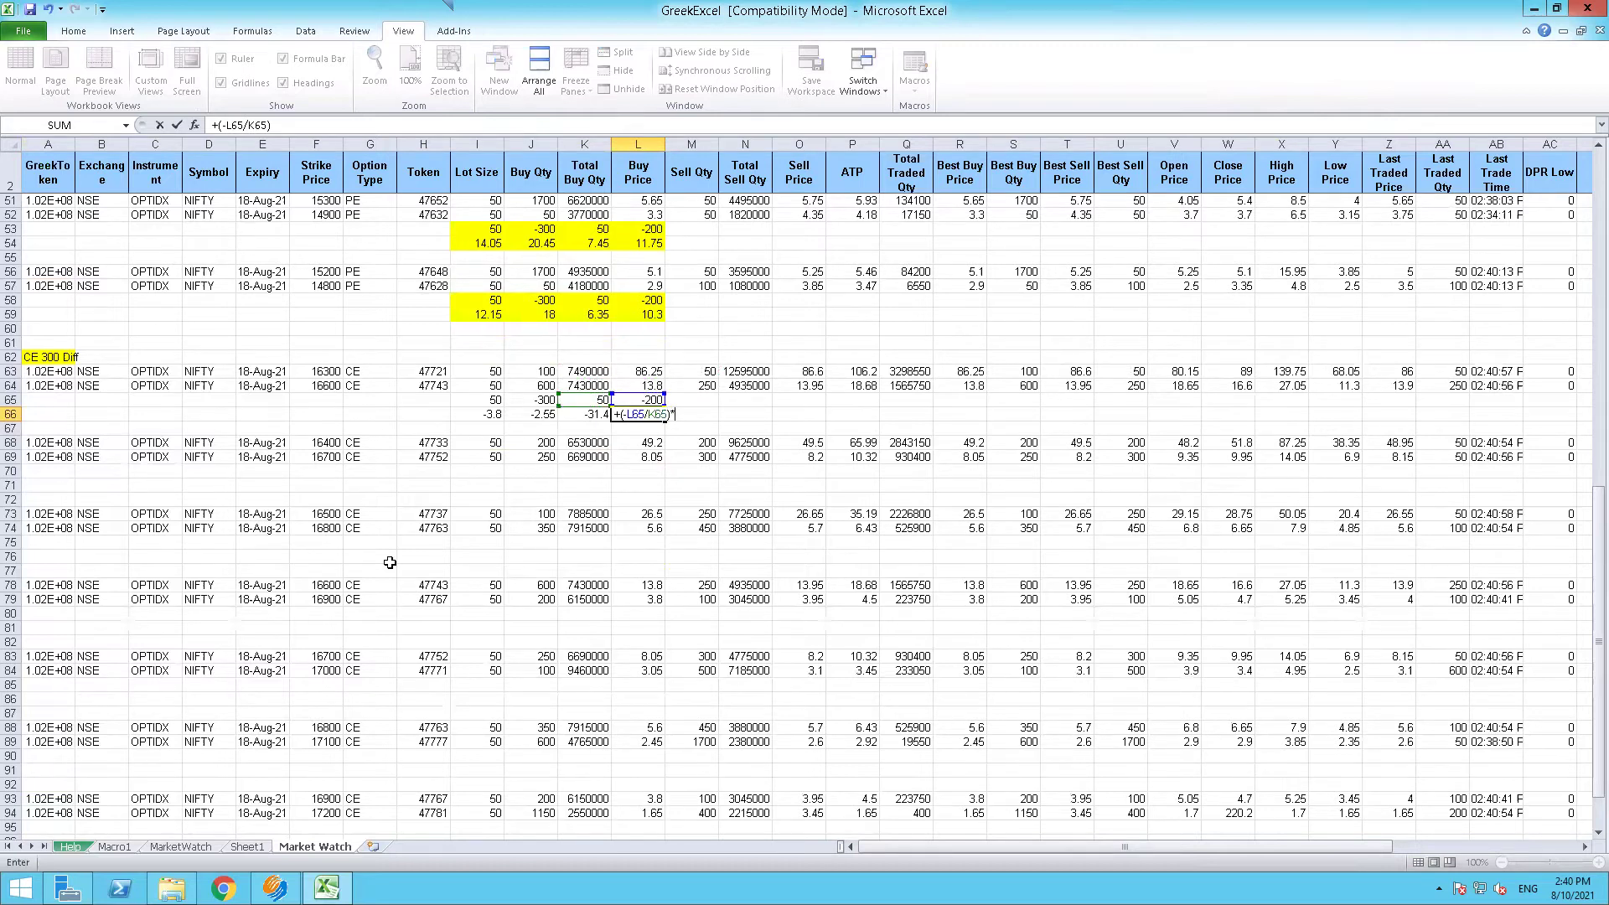
pyautogui.press('Up')
pyautogui.press('Right')
pyautogui.press('Right')
pyautogui.press('Right')
pyautogui.press('Up')
pyautogui.press('Up')
pyautogui.press('Return')
# Copy the CE difference rows below the 16400/16700 strike pair, then go to Sheet2
pyautogui.press('Up')
pyautogui.press('Up')
pyautogui.press('Left')
pyautogui.press('Left')
pyautogui.press('Left')
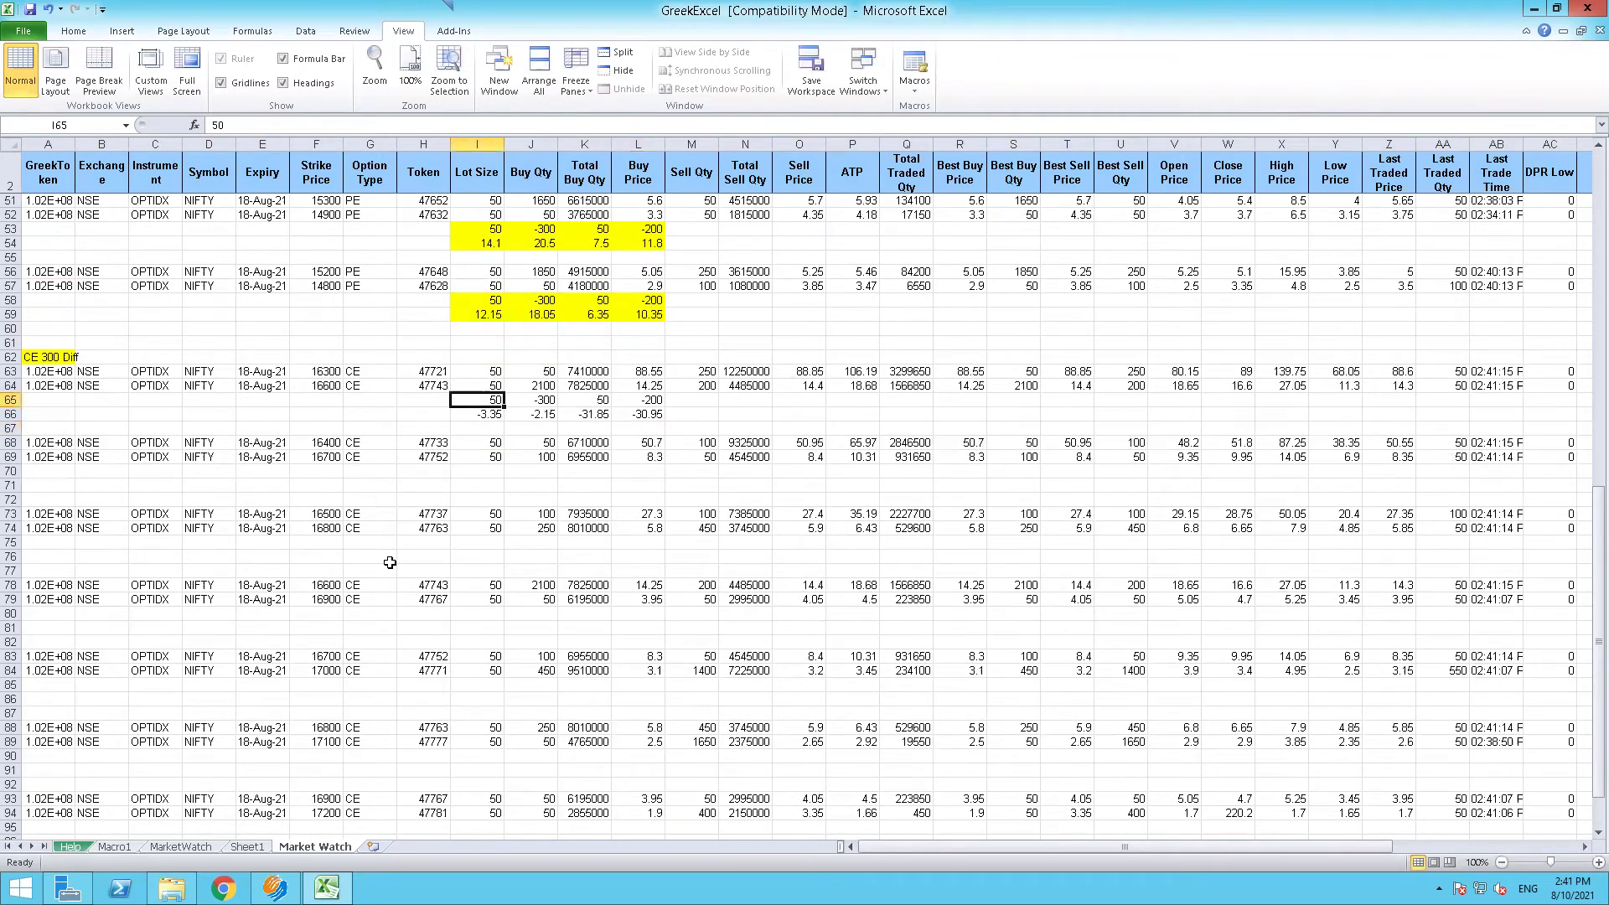
pyautogui.hotkey('shift', 'Down')
pyautogui.hotkey('shift', 'Right')
pyautogui.hotkey('shift', 'Right')
pyautogui.hotkey('shift', 'Right')
pyautogui.hotkey('shift', 'Right')
pyautogui.hotkey('shift', 'Left')
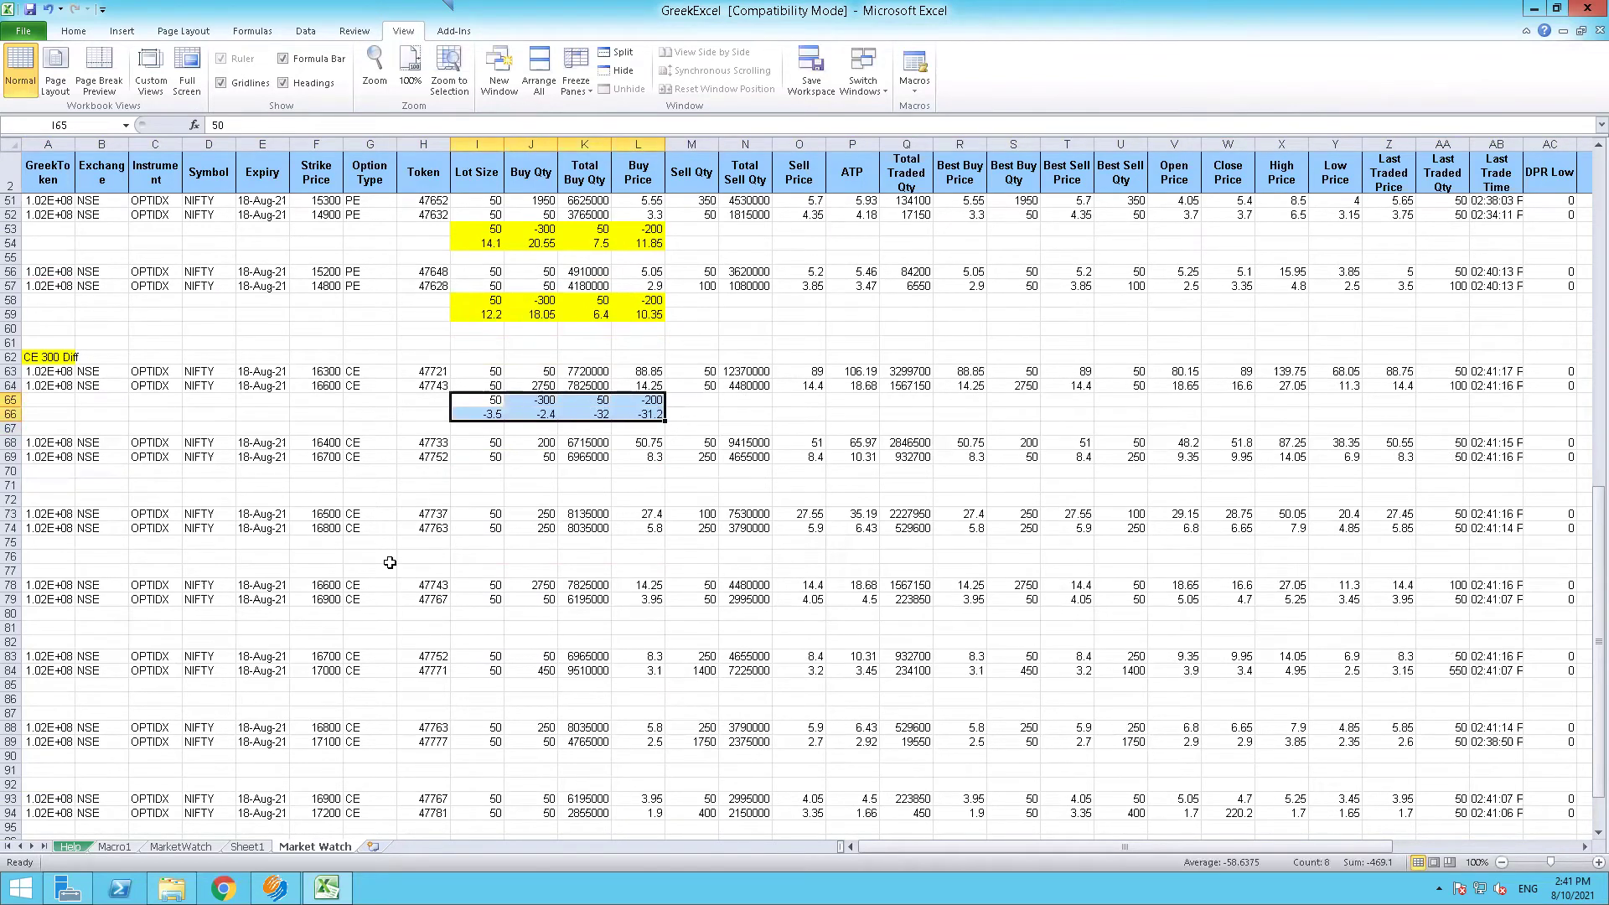
pyautogui.hotkey('ctrl', 'c')
pyautogui.press('Down')
pyautogui.press('Down')
pyautogui.press('Down')
pyautogui.press('Down')
pyautogui.press('Down')
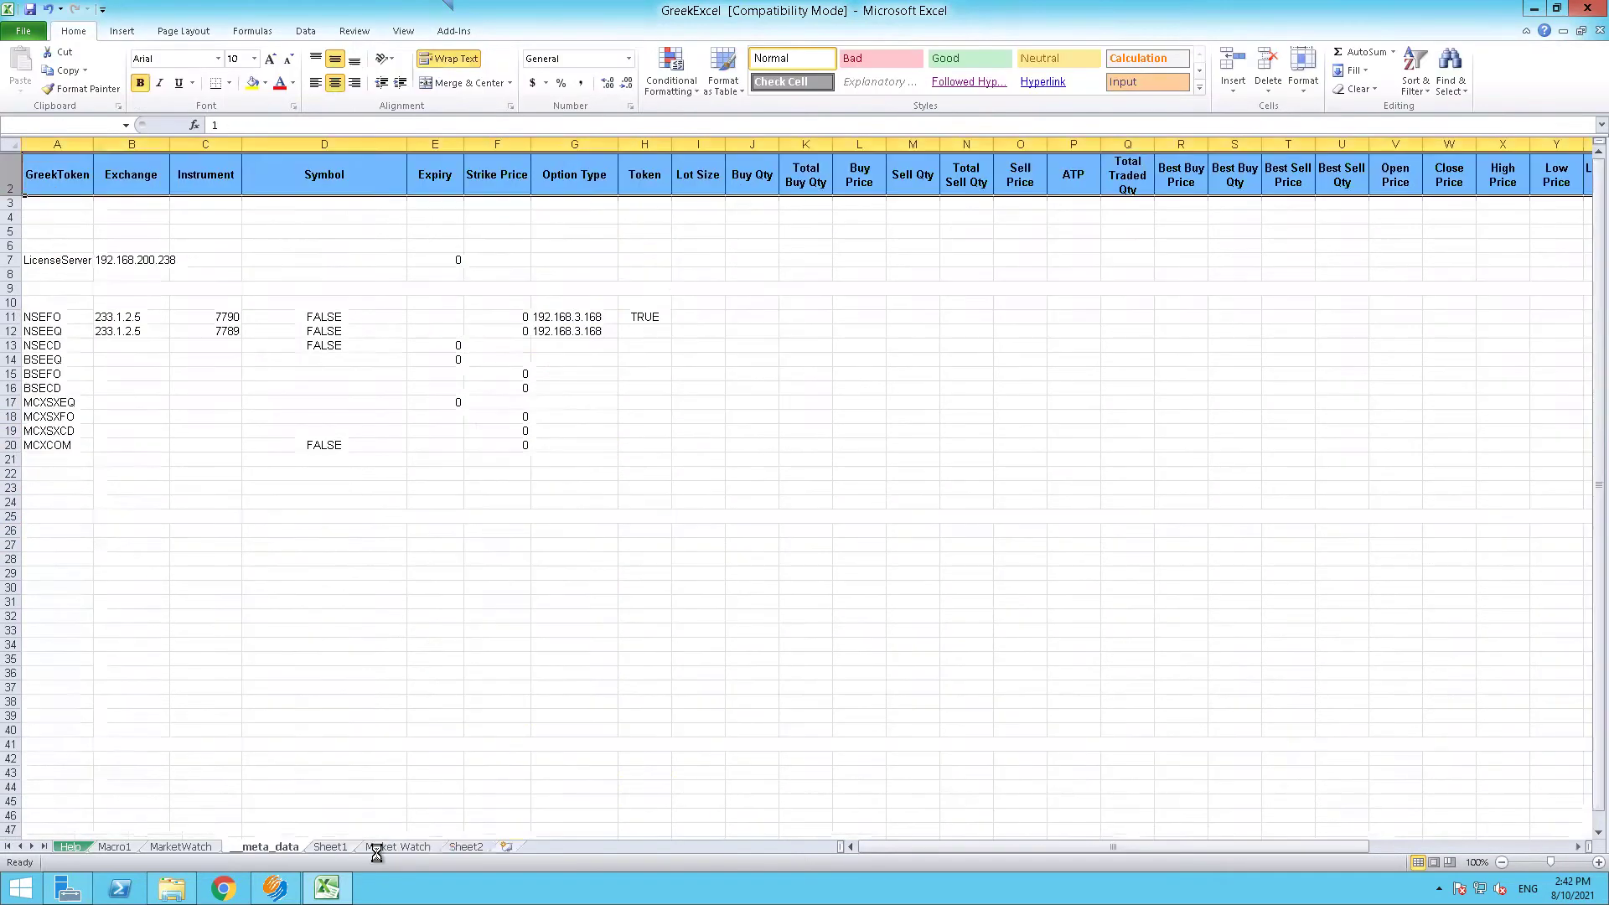
pyautogui.click(382, 848)
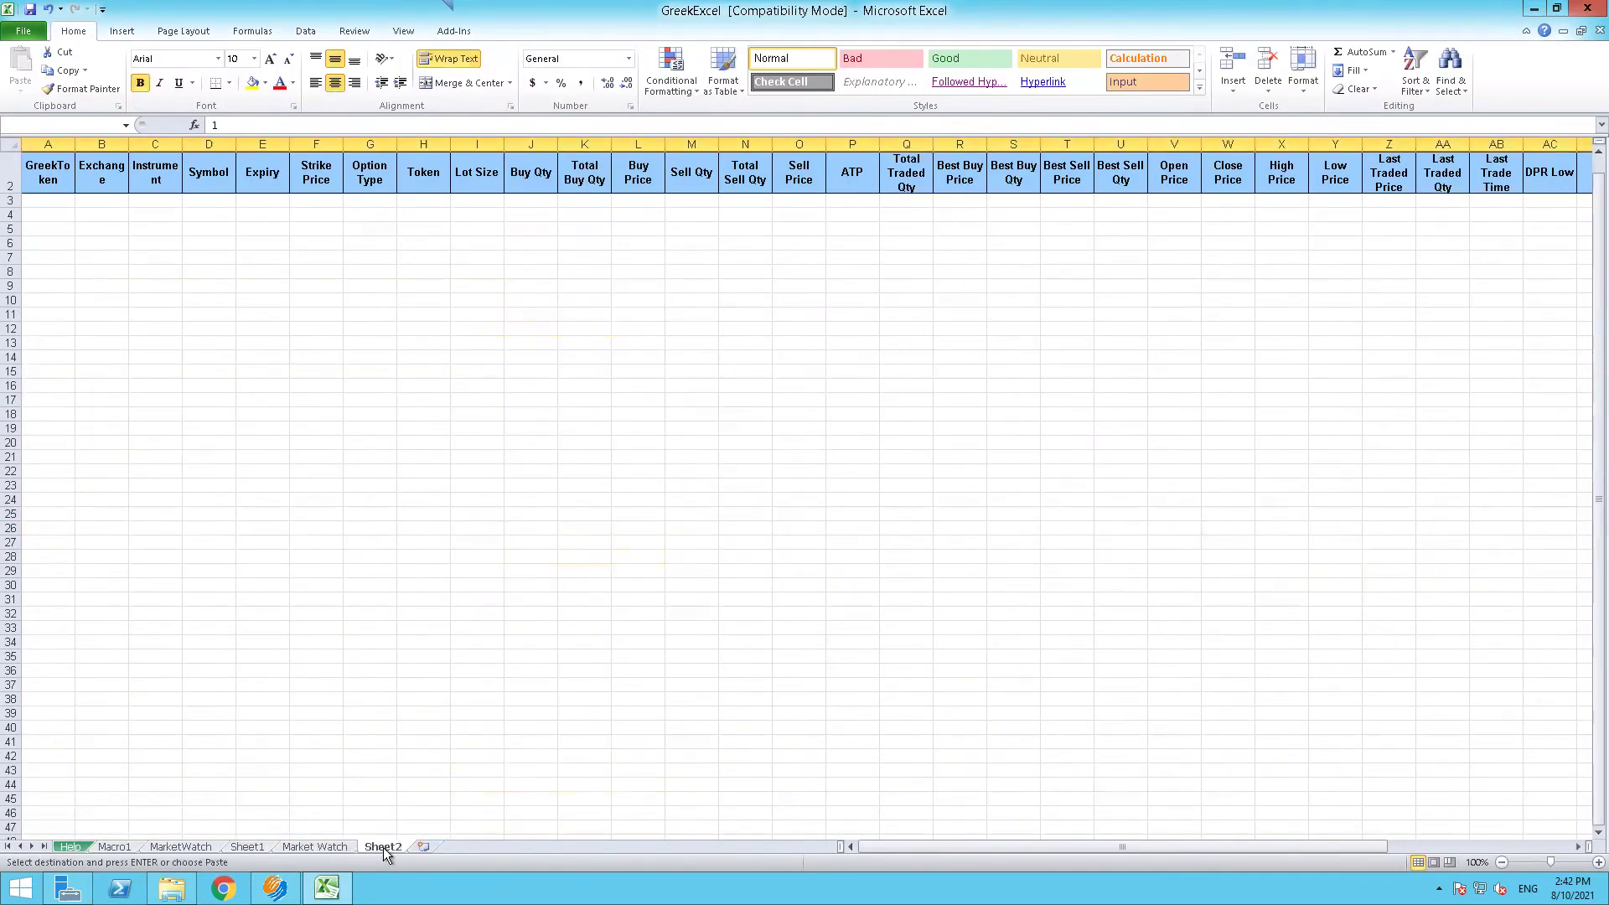
# Rename the Sheet2 tab to 'Ratio 400 300' and select B4 to start the grid
pyautogui.doubleClick(384, 848)
pyautogui.write('ata Shee')
pyautogui.press('BackSpace')
pyautogui.press('BackSpace')
pyautogui.press('BackSpace')
pyautogui.press('BackSpace')
pyautogui.press('BackSpace')
pyautogui.press('BackSpace')
pyautogui.write('Ratio ')
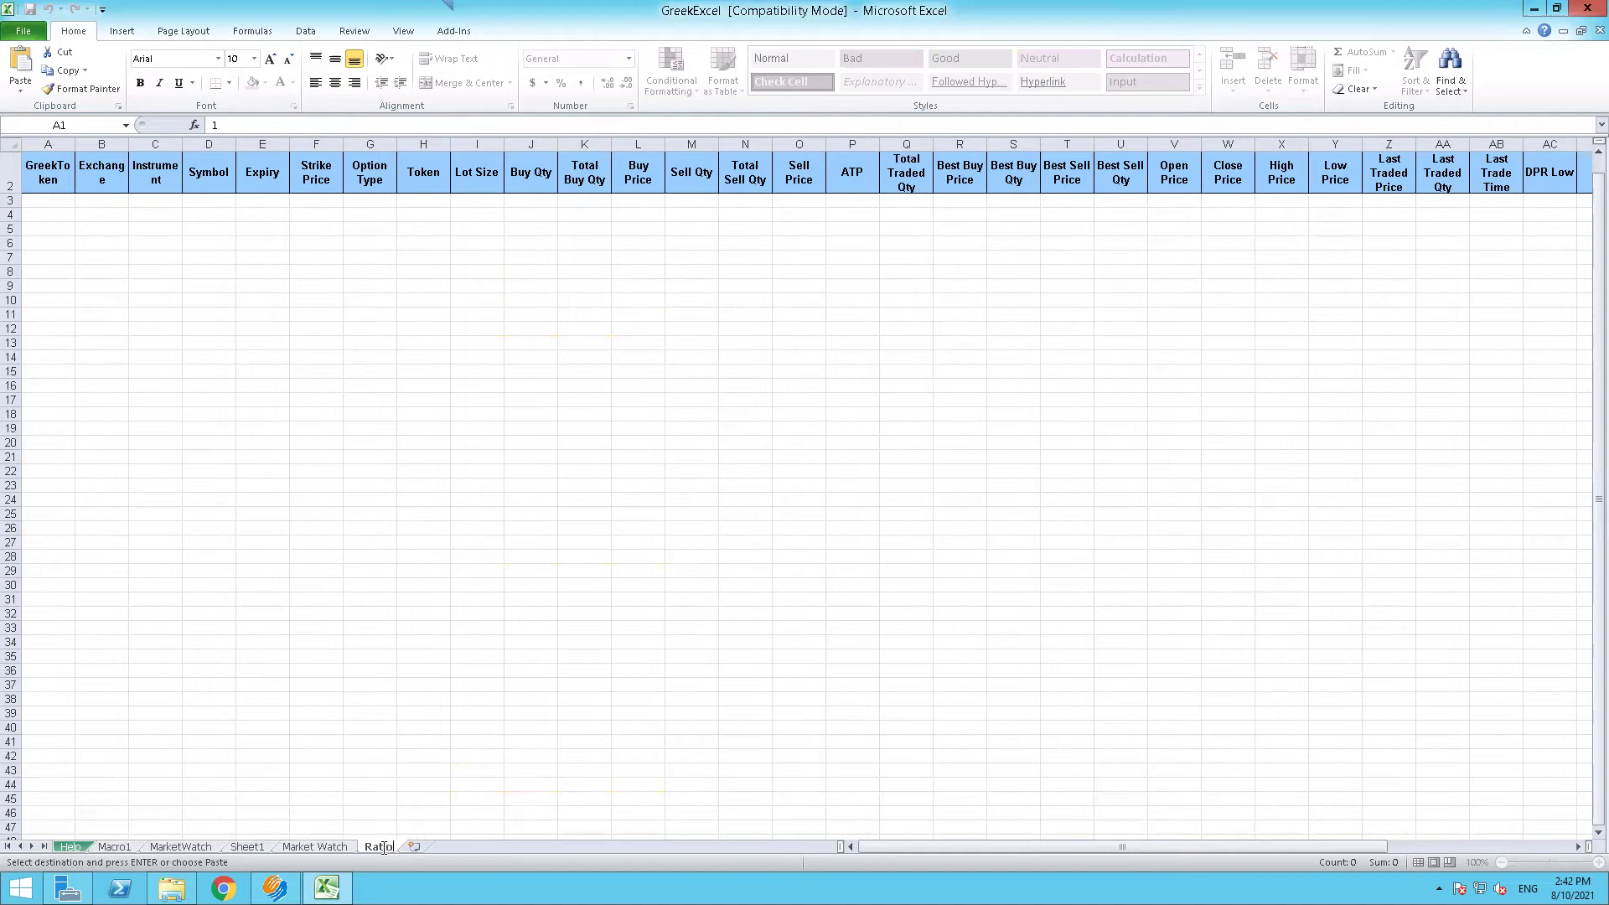
pyautogui.write('400')
pyautogui.write(' 300')
pyautogui.press('Return')
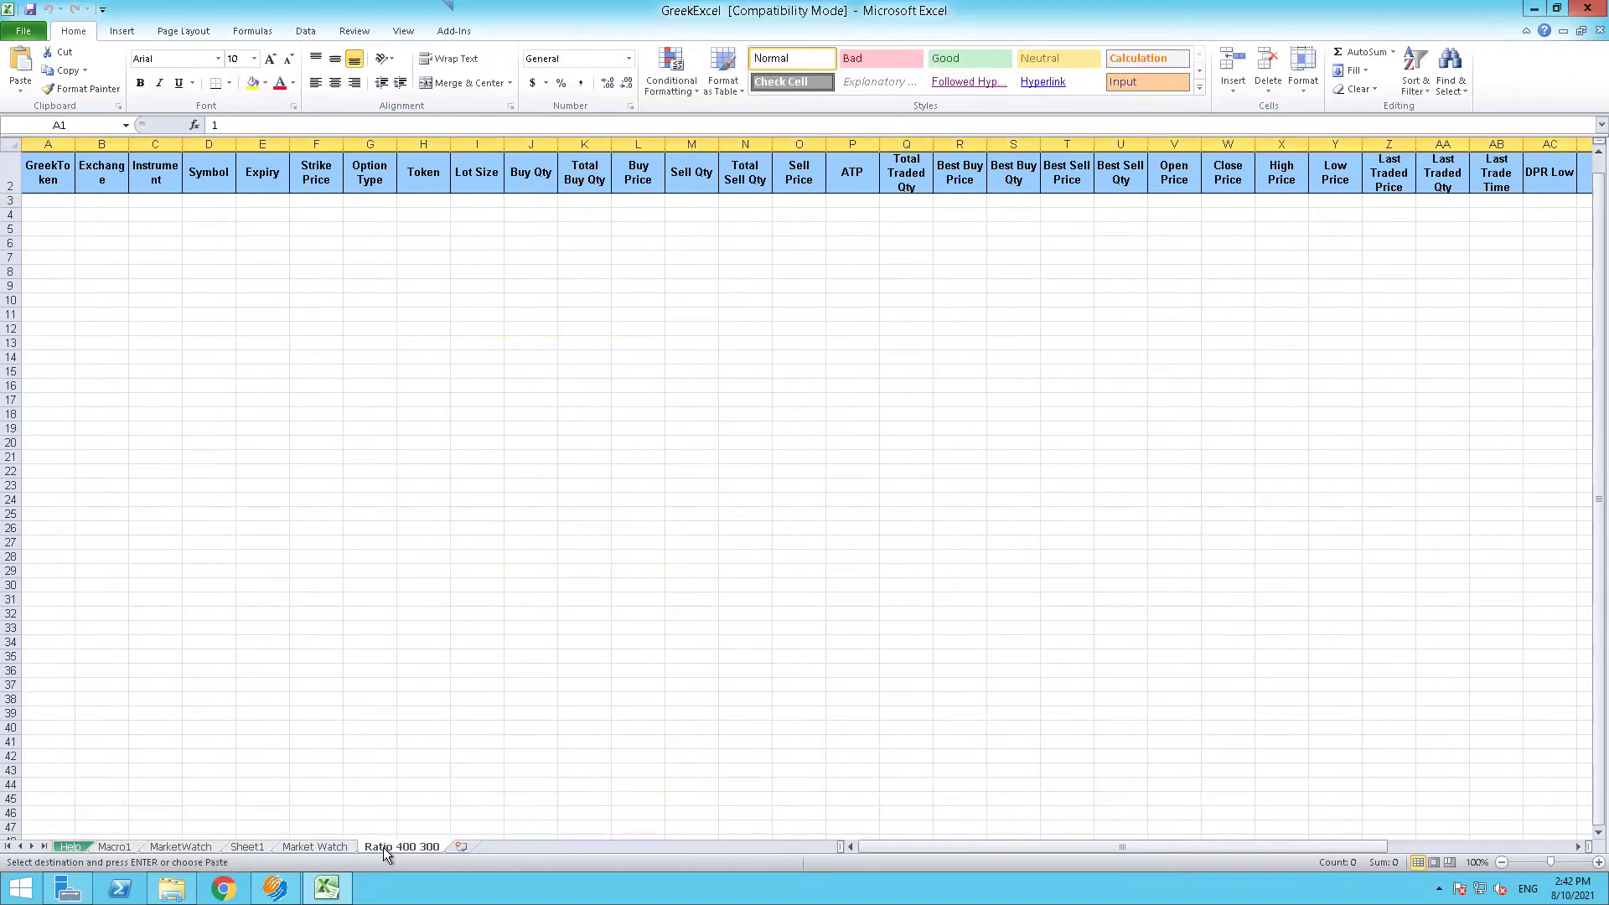
pyautogui.click(100, 215)
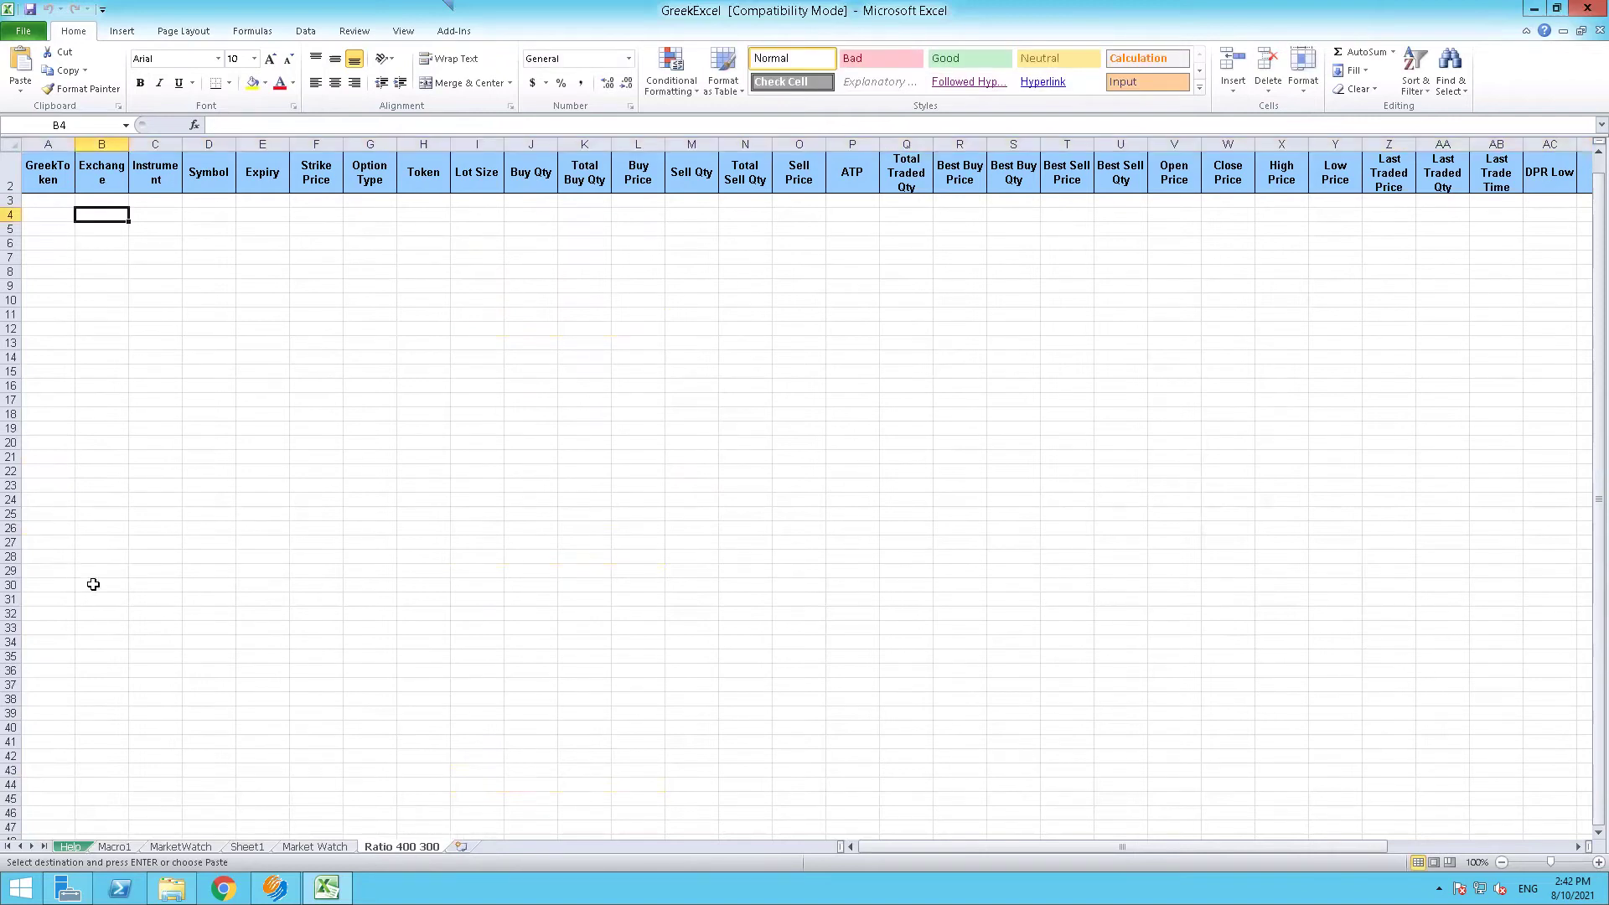
# Link B4 and B5 to the Market Watch 16200 and 15800 strikes
pyautogui.write('+')
pyautogui.click(313, 848)
pyautogui.click(484, 330)
pyautogui.press('Return')
pyautogui.write('+')
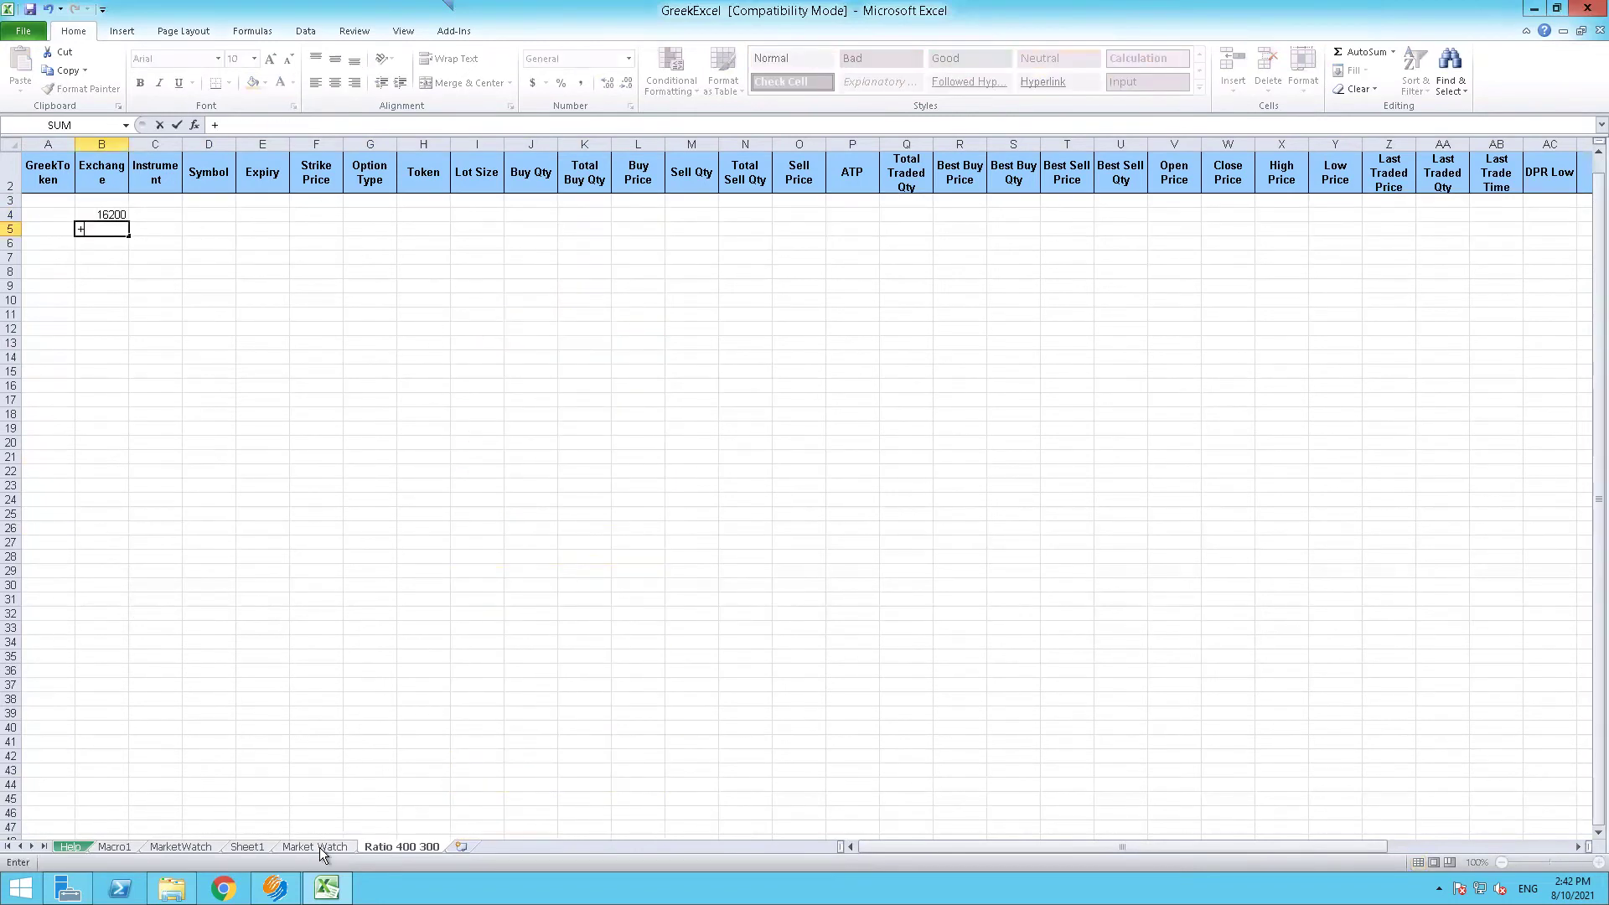
pyautogui.click(316, 847)
pyautogui.click(320, 257)
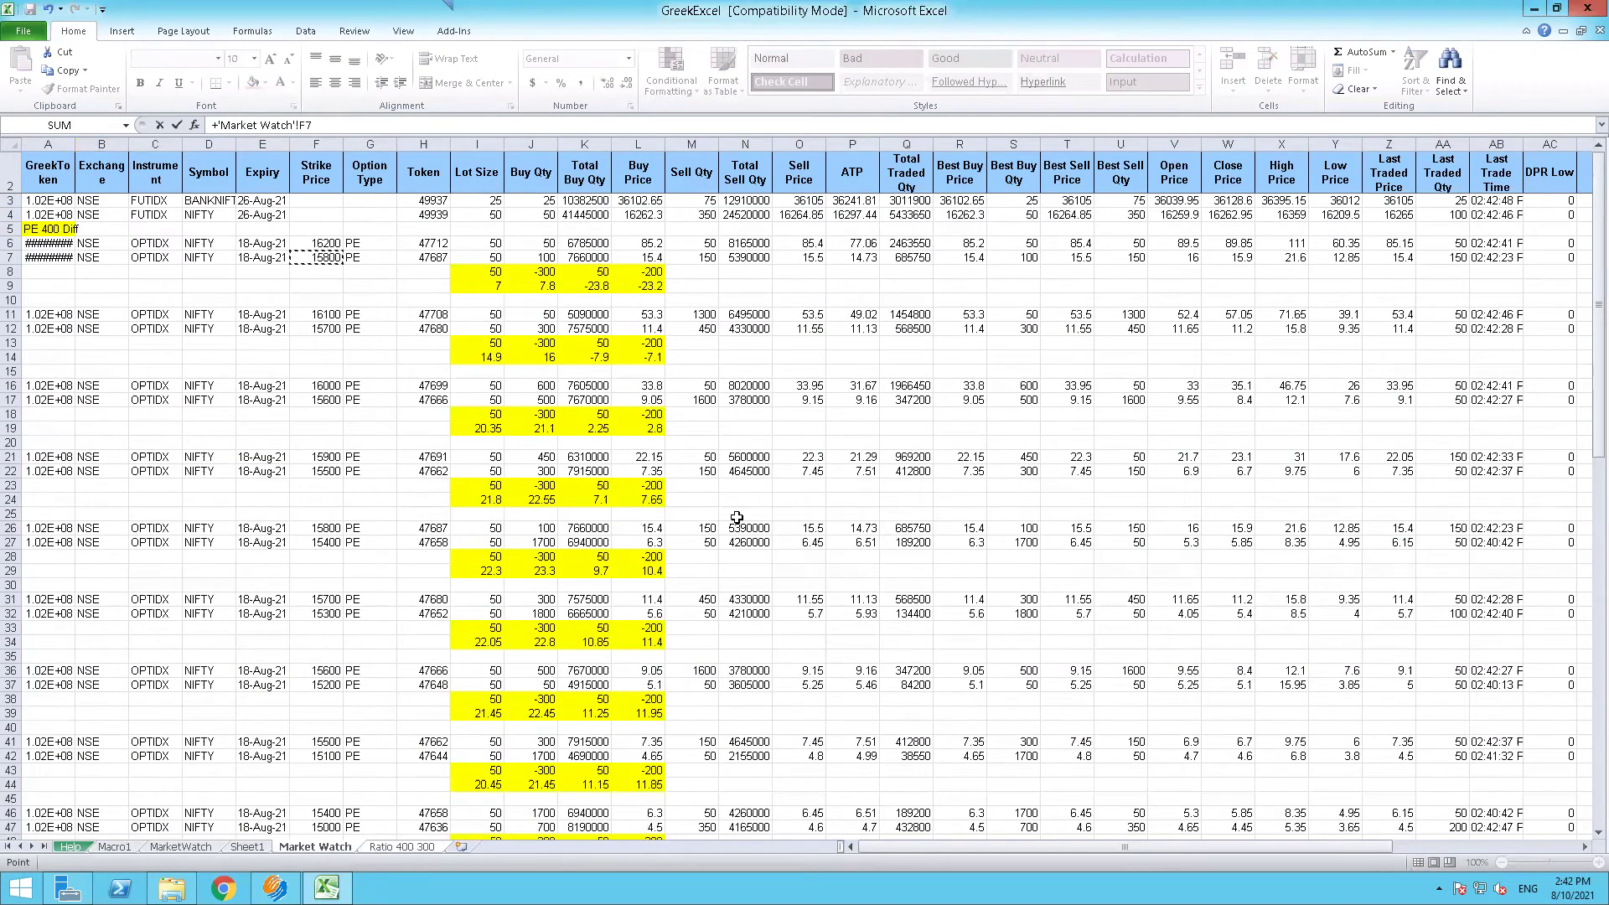
pyautogui.press('Return')
# Link B6 through B9 to Market Watch difference cells, including I9, K9 and L9
pyautogui.write('+F48')
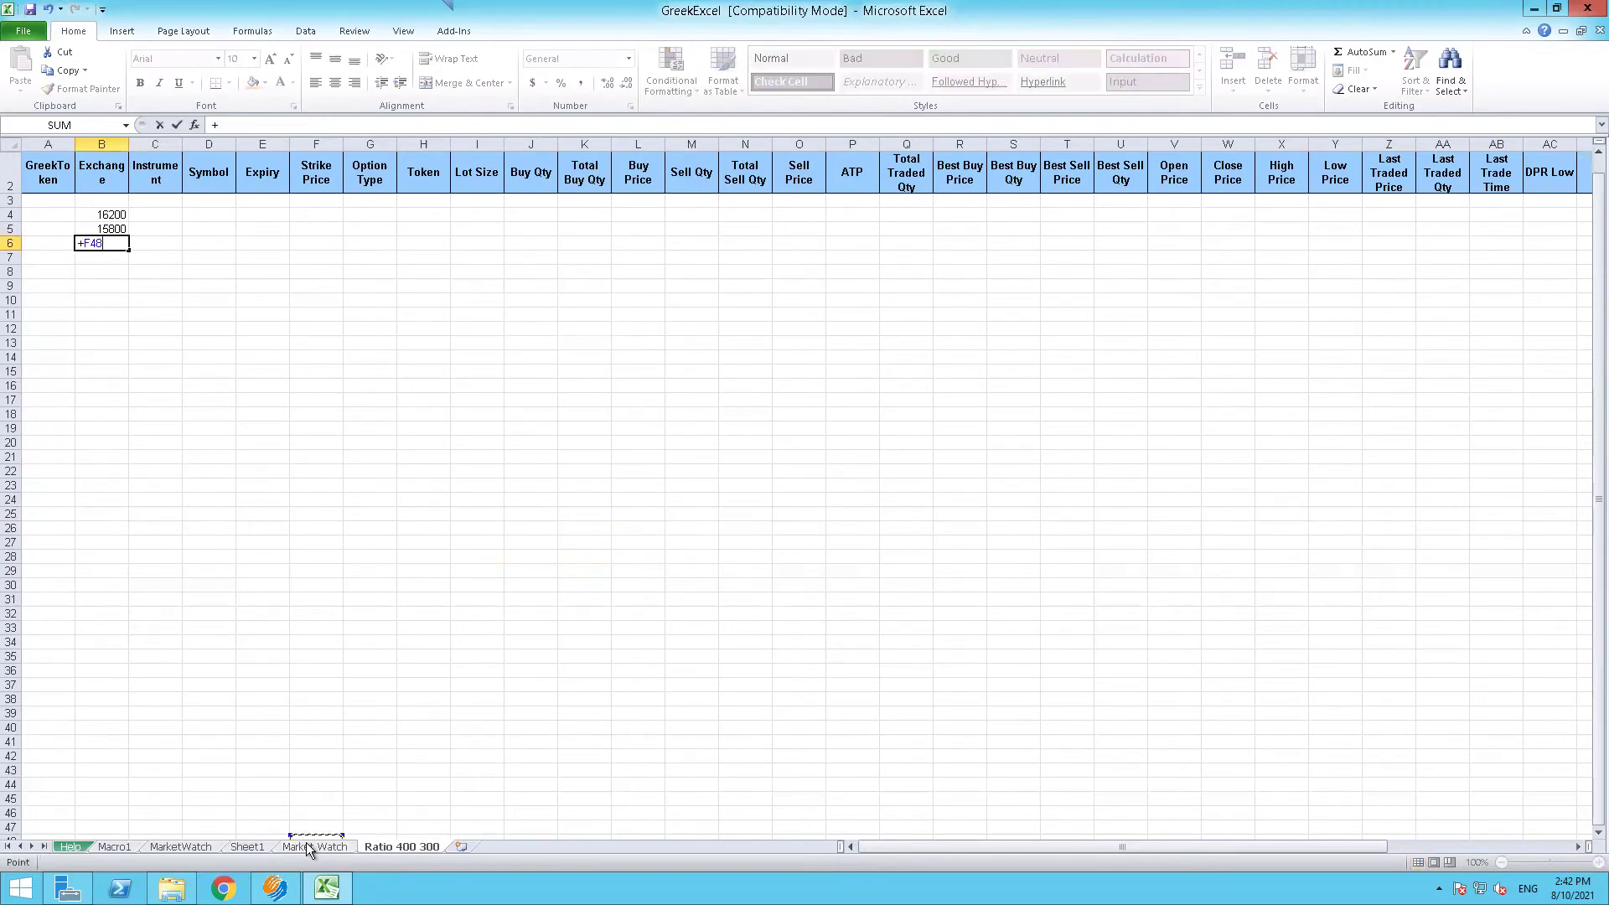
pyautogui.click(315, 847)
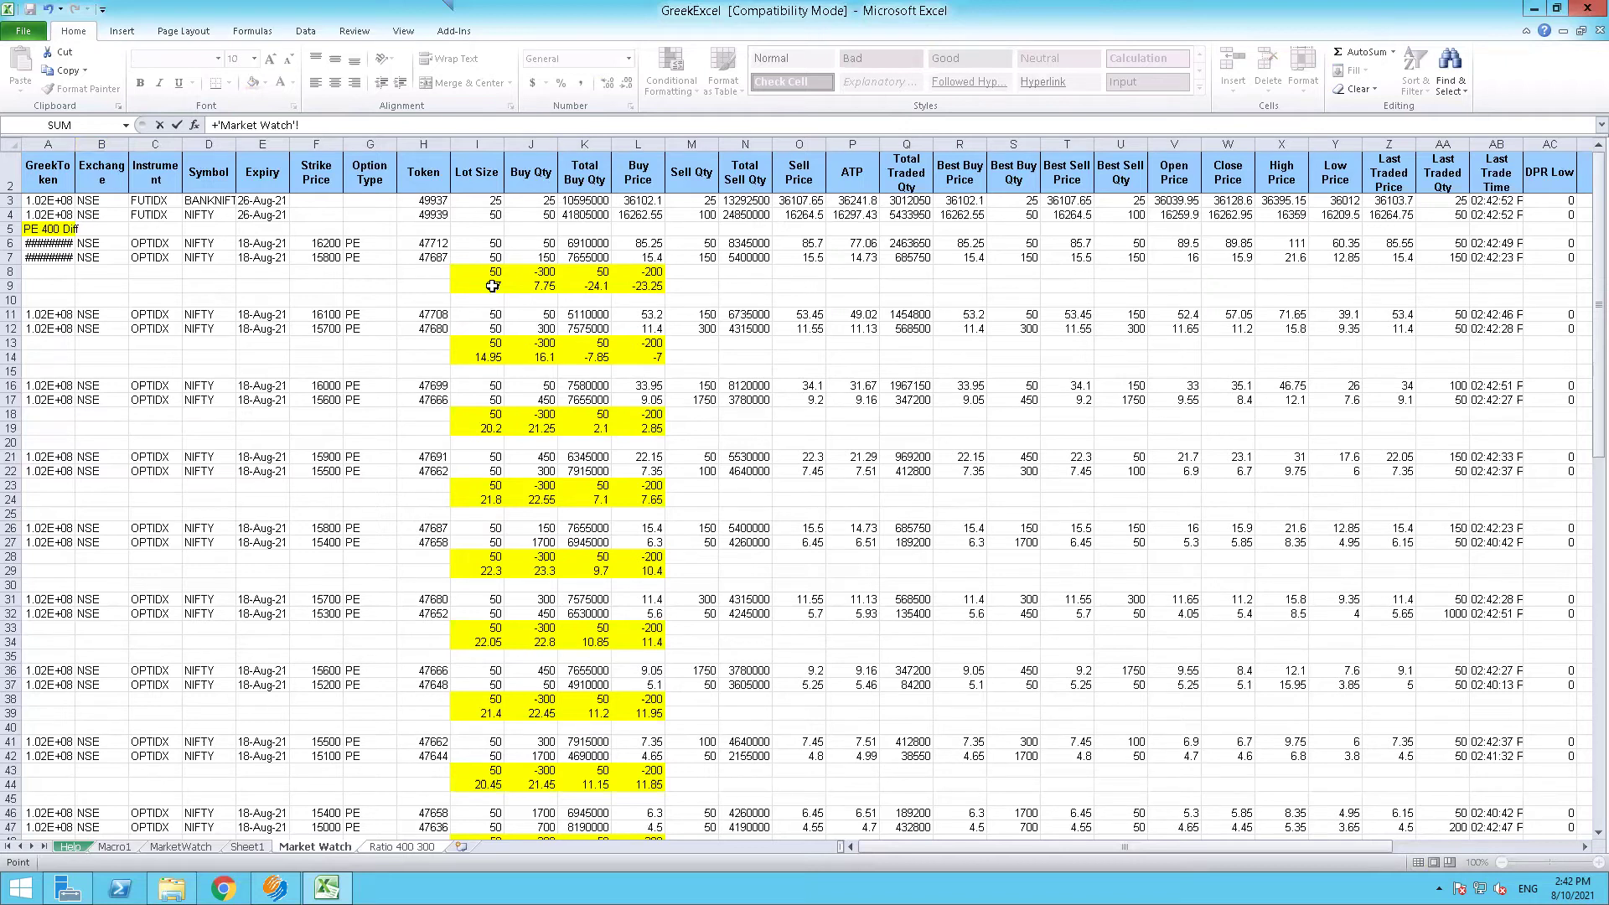
pyautogui.click(492, 286)
pyautogui.press('Return')
pyautogui.write('+')
pyautogui.click(324, 848)
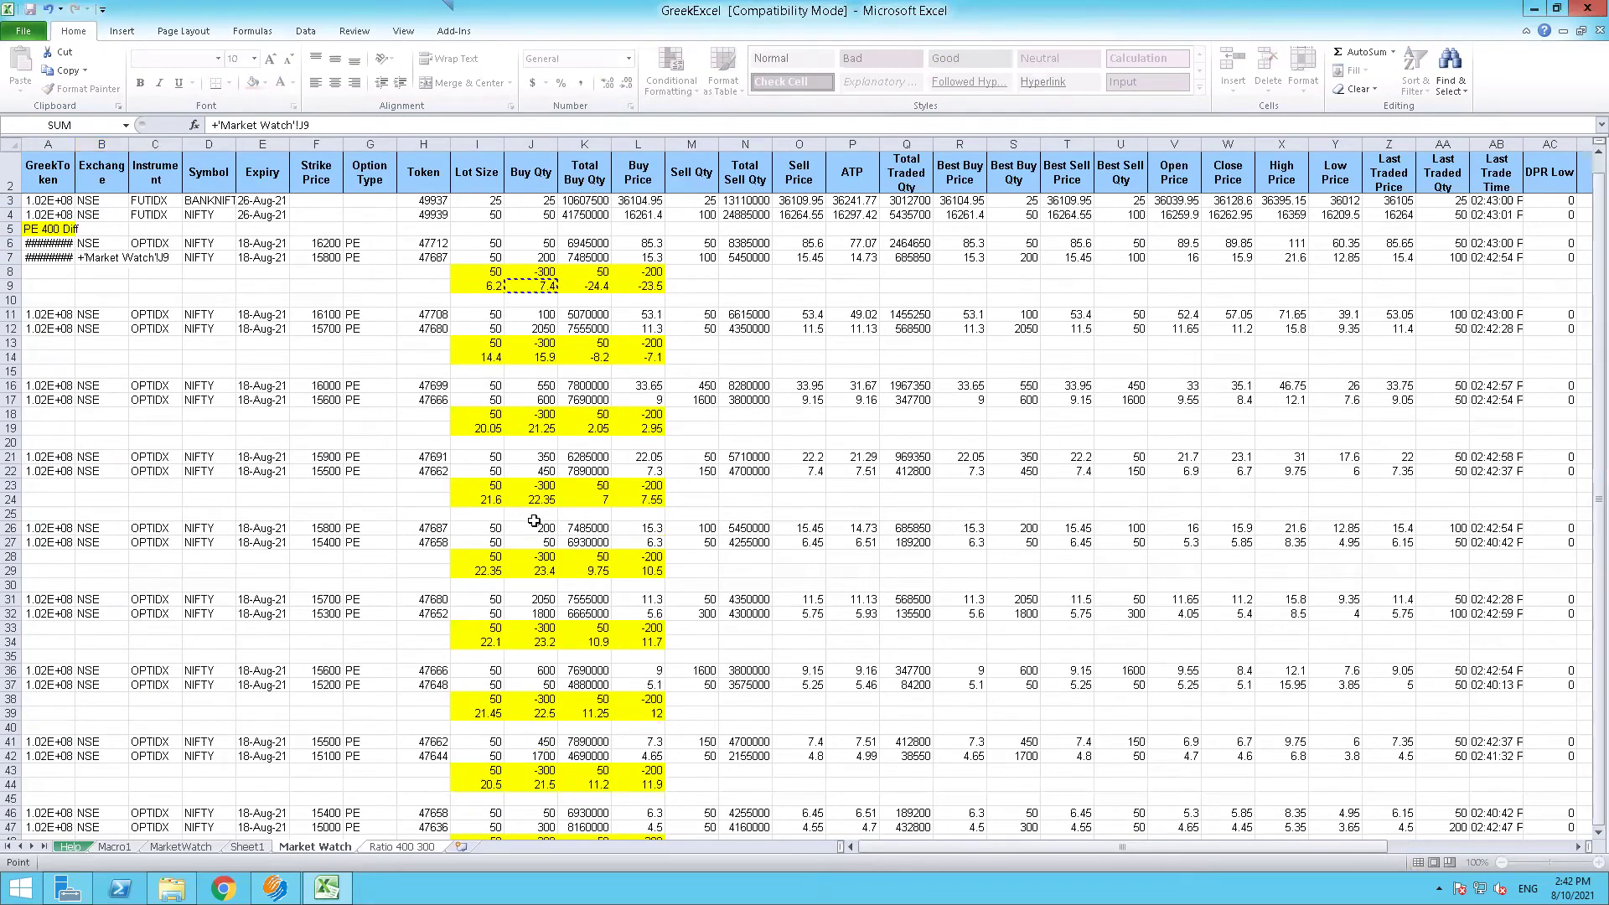
pyautogui.press('Return')
pyautogui.write('+')
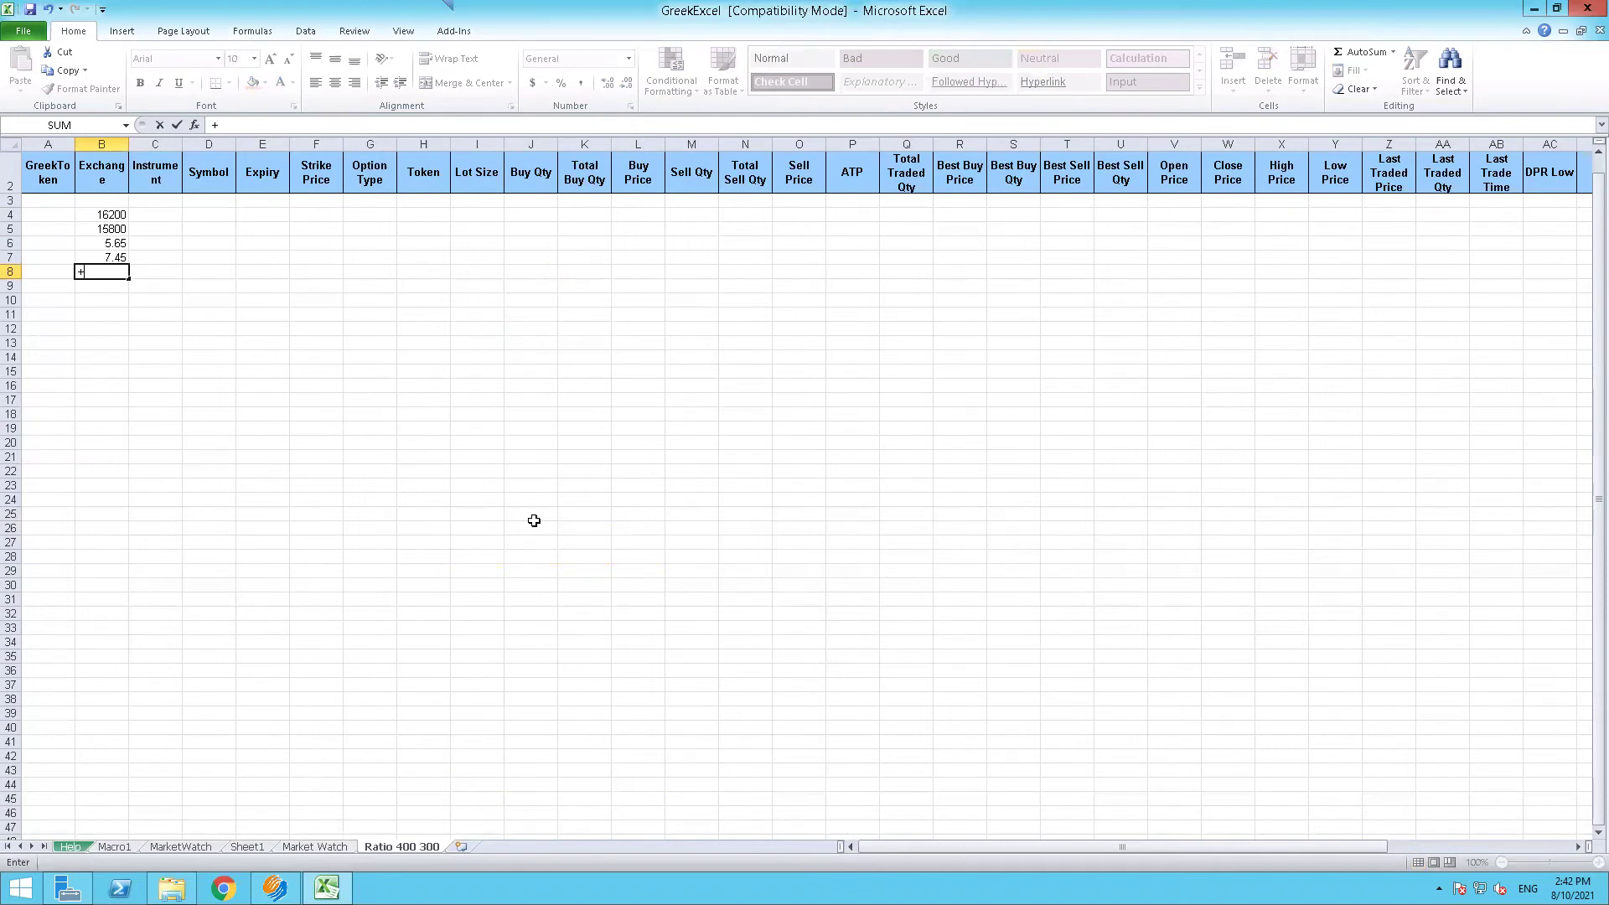
pyautogui.click(306, 847)
pyautogui.click(594, 286)
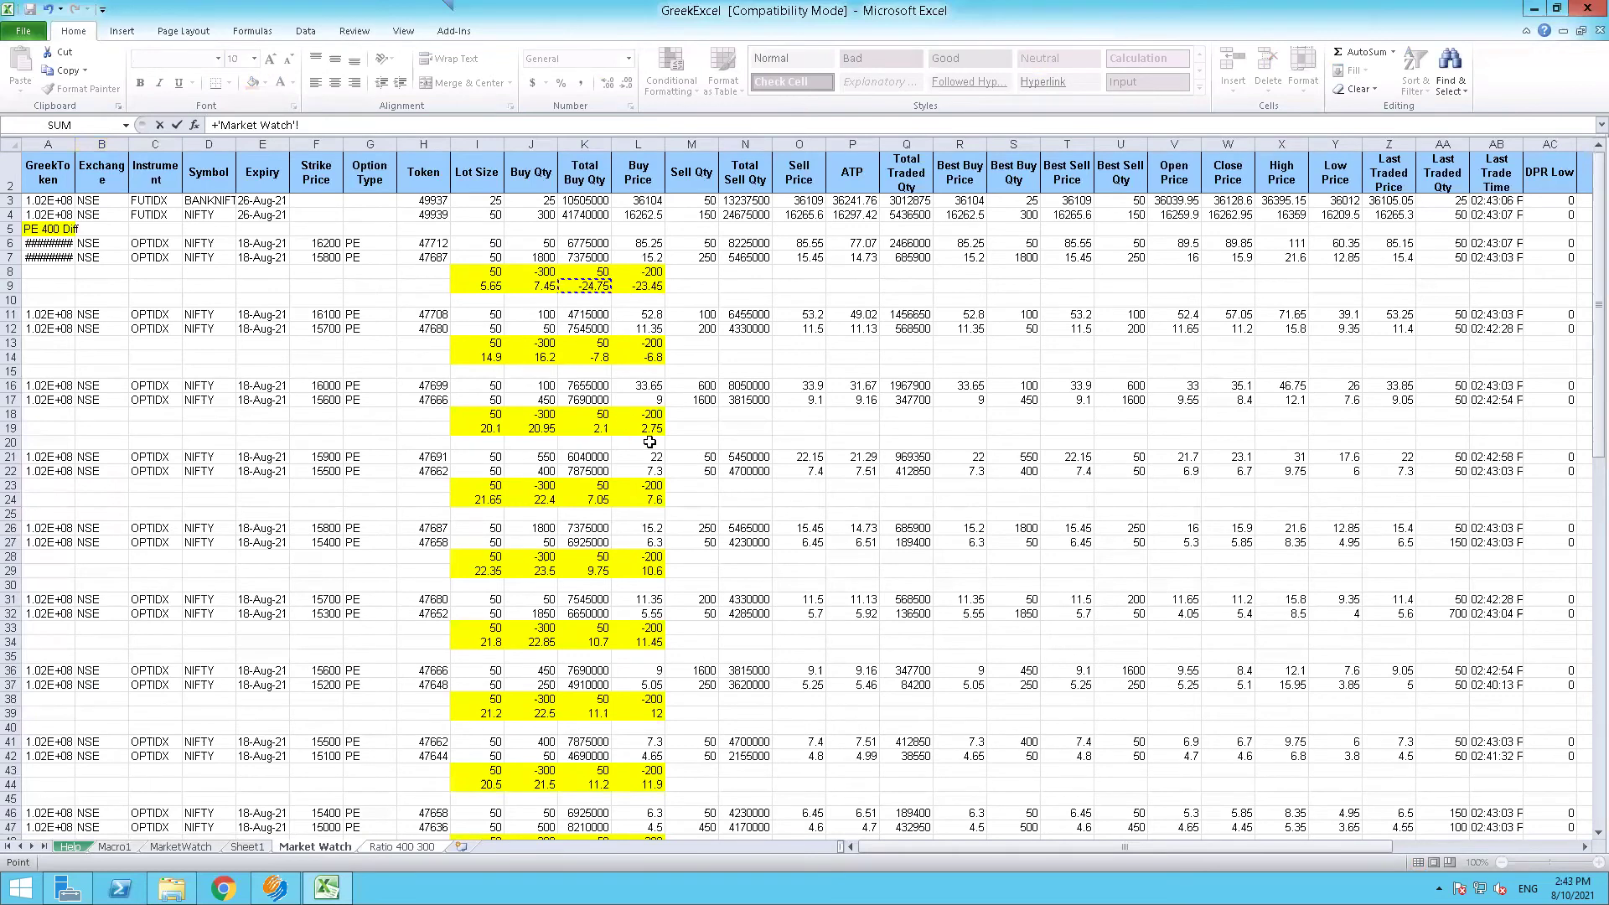
pyautogui.press('Return')
pyautogui.write('+')
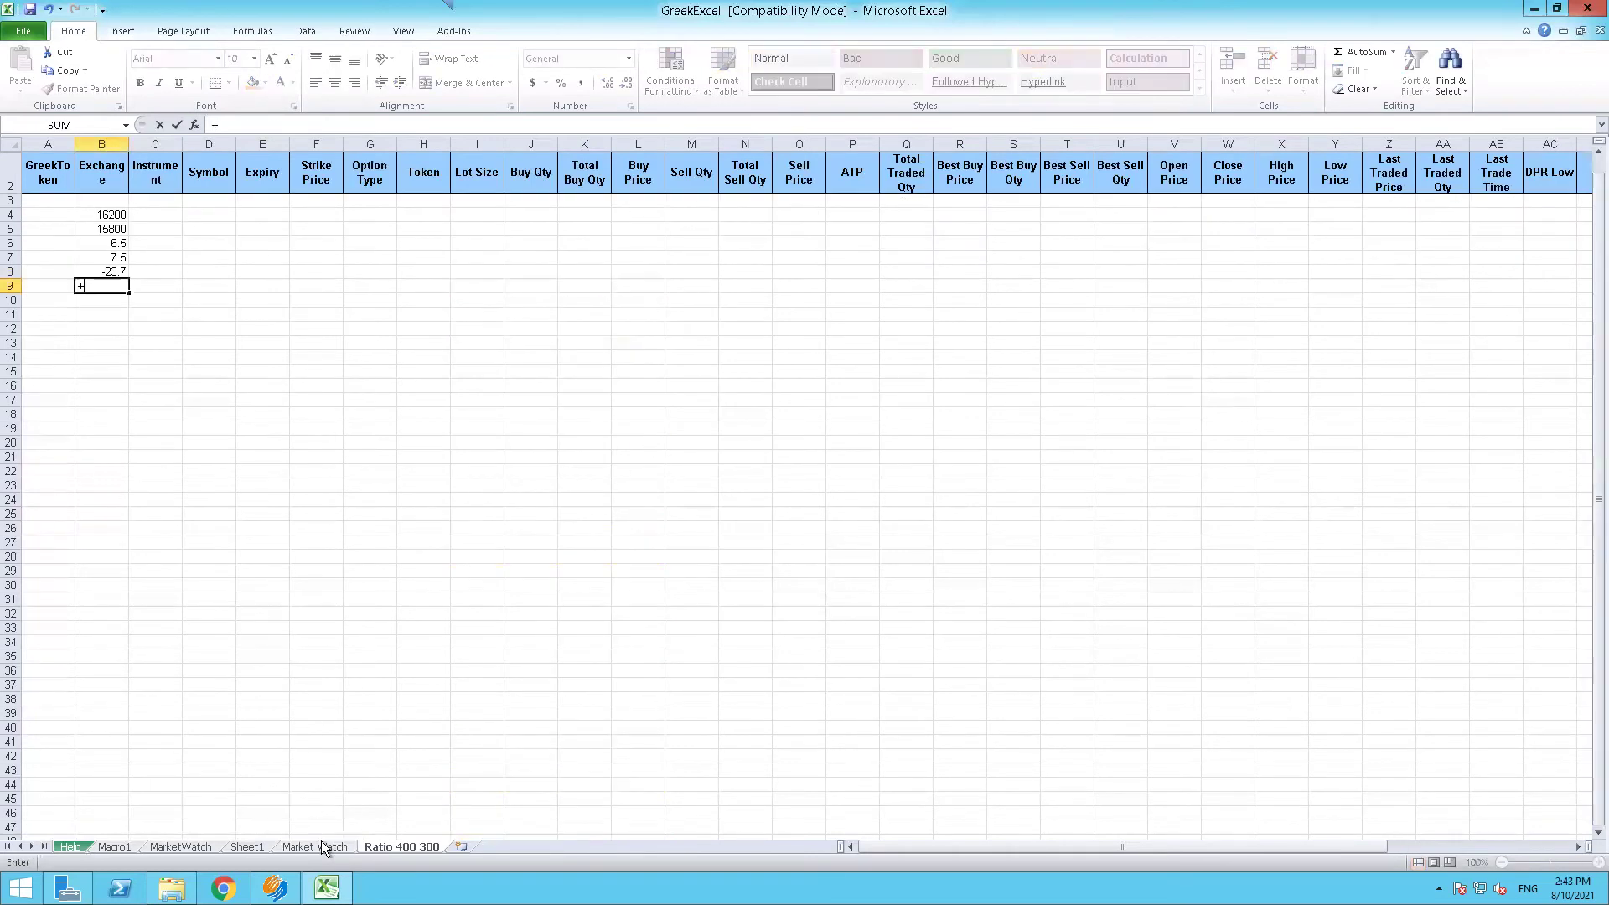
pyautogui.click(323, 847)
pyautogui.click(651, 285)
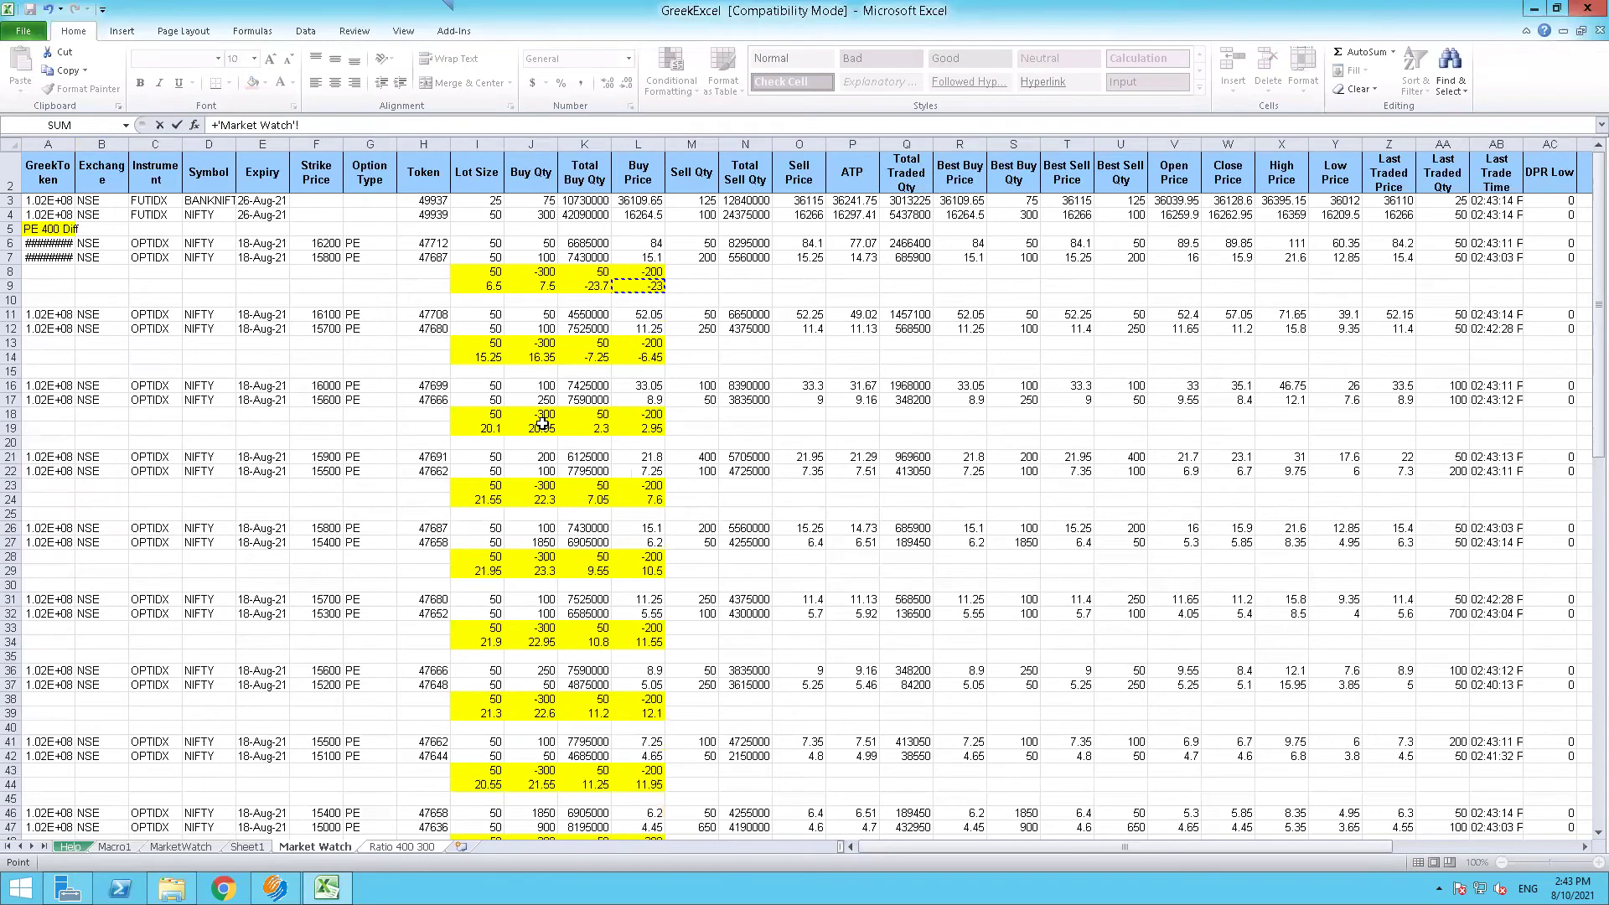
pyautogui.press('Return')
# Link C4 and C5 to the Market Watch 16100 and 15700 strikes
pyautogui.press('Up')
pyautogui.press('Up')
pyautogui.press('Up')
pyautogui.press('Up')
pyautogui.press('Up')
pyautogui.press('Up')
pyautogui.press('Right')
pyautogui.write('+')
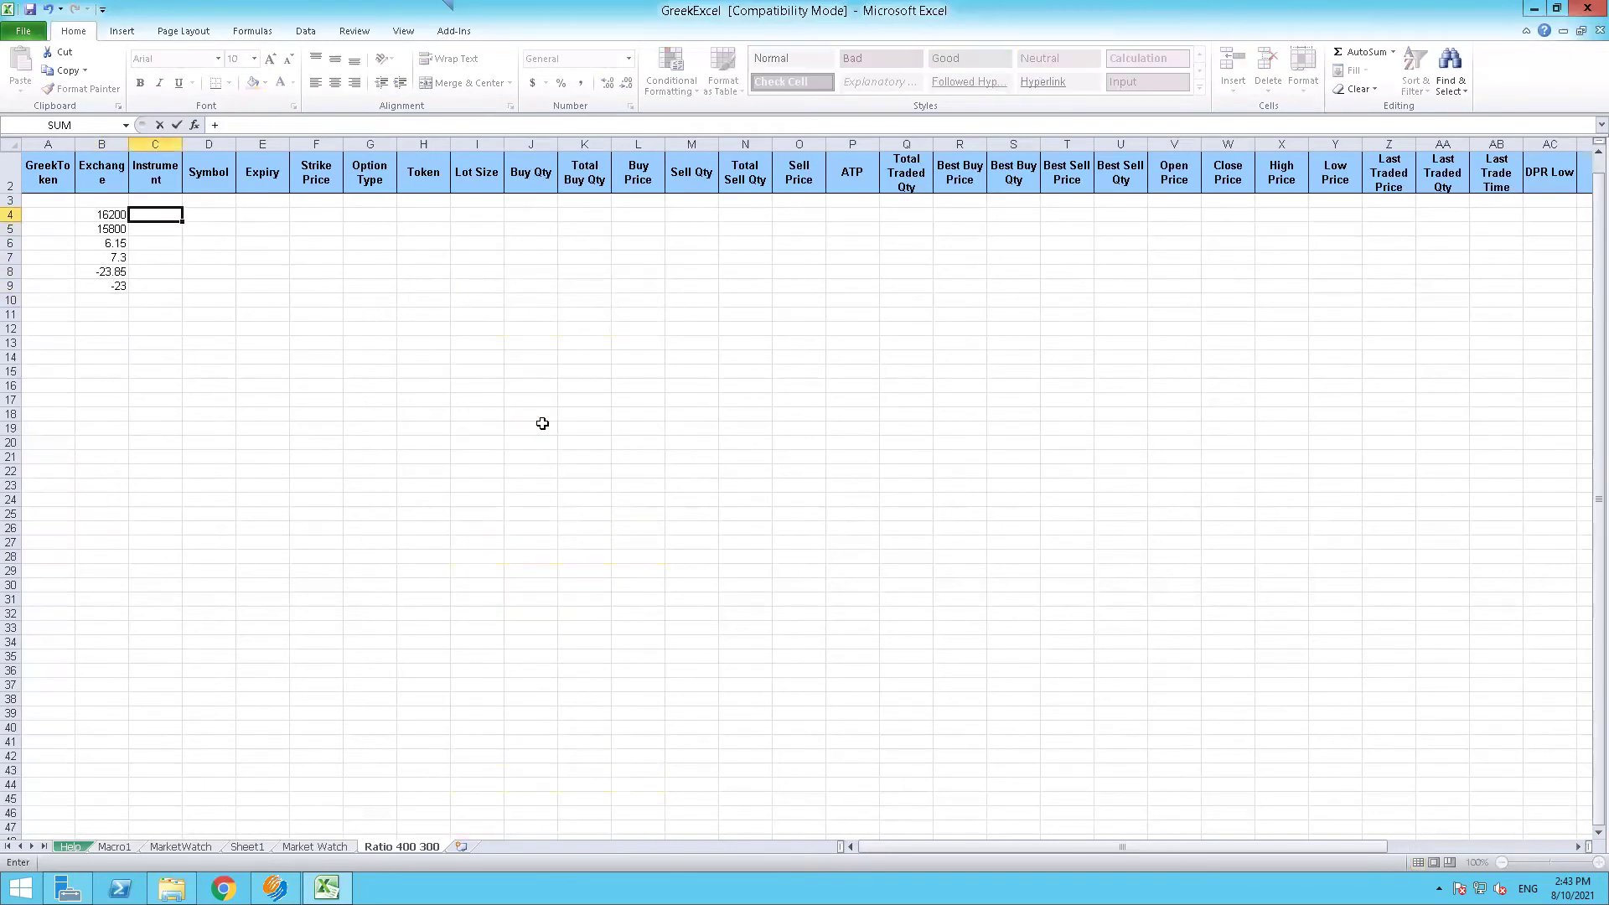
pyautogui.click(299, 845)
pyautogui.click(319, 314)
pyautogui.press('Return')
pyautogui.write('+')
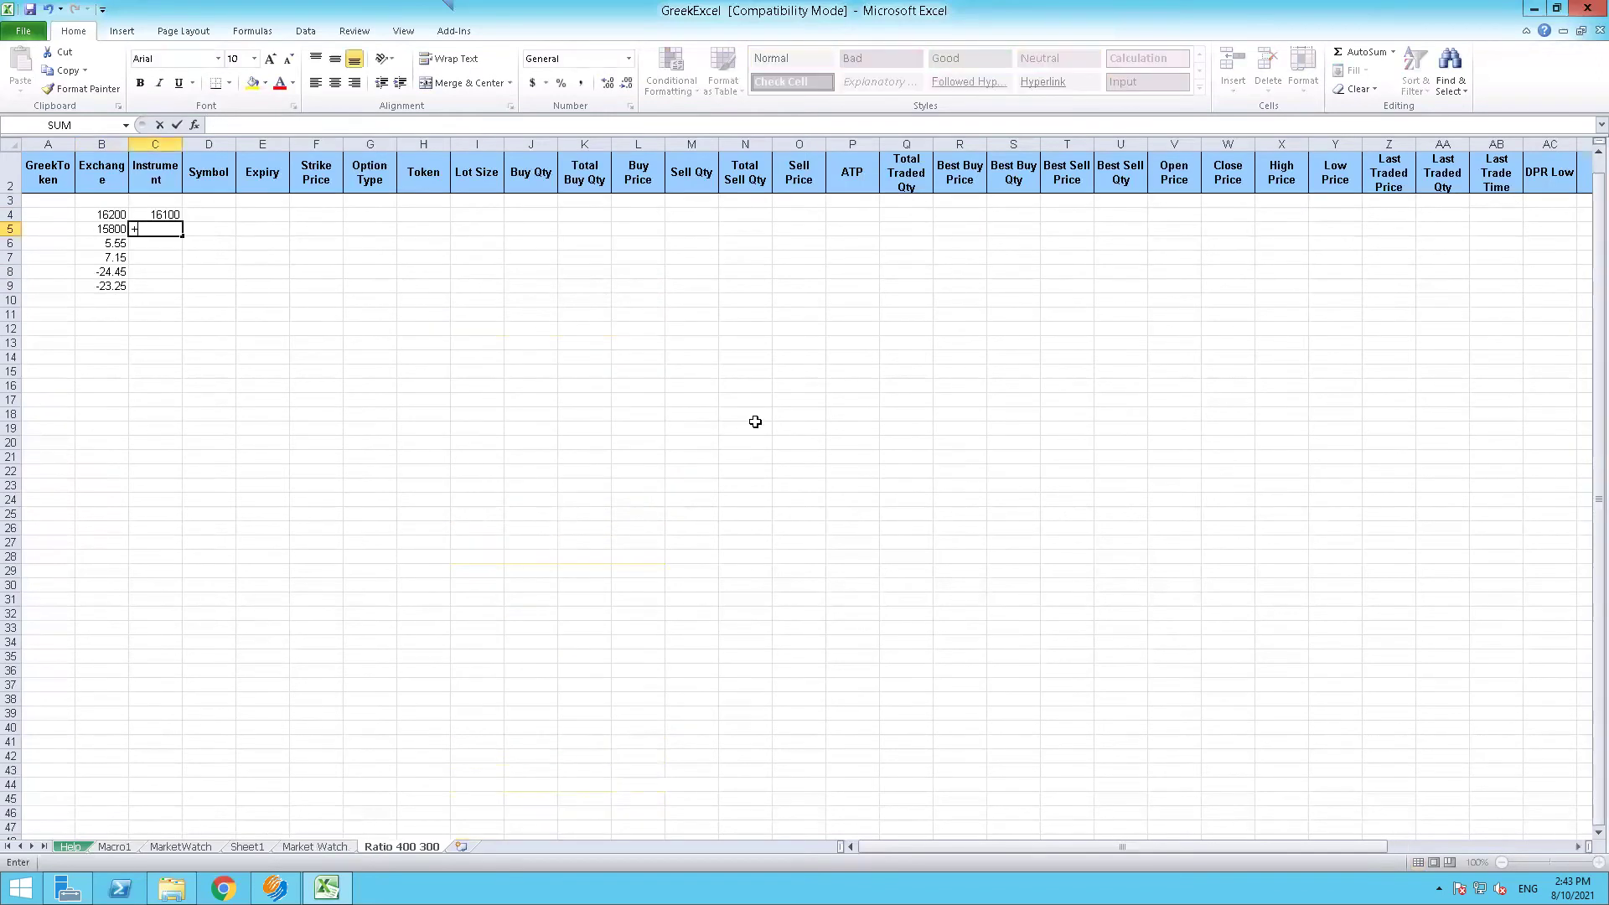
pyautogui.click(299, 847)
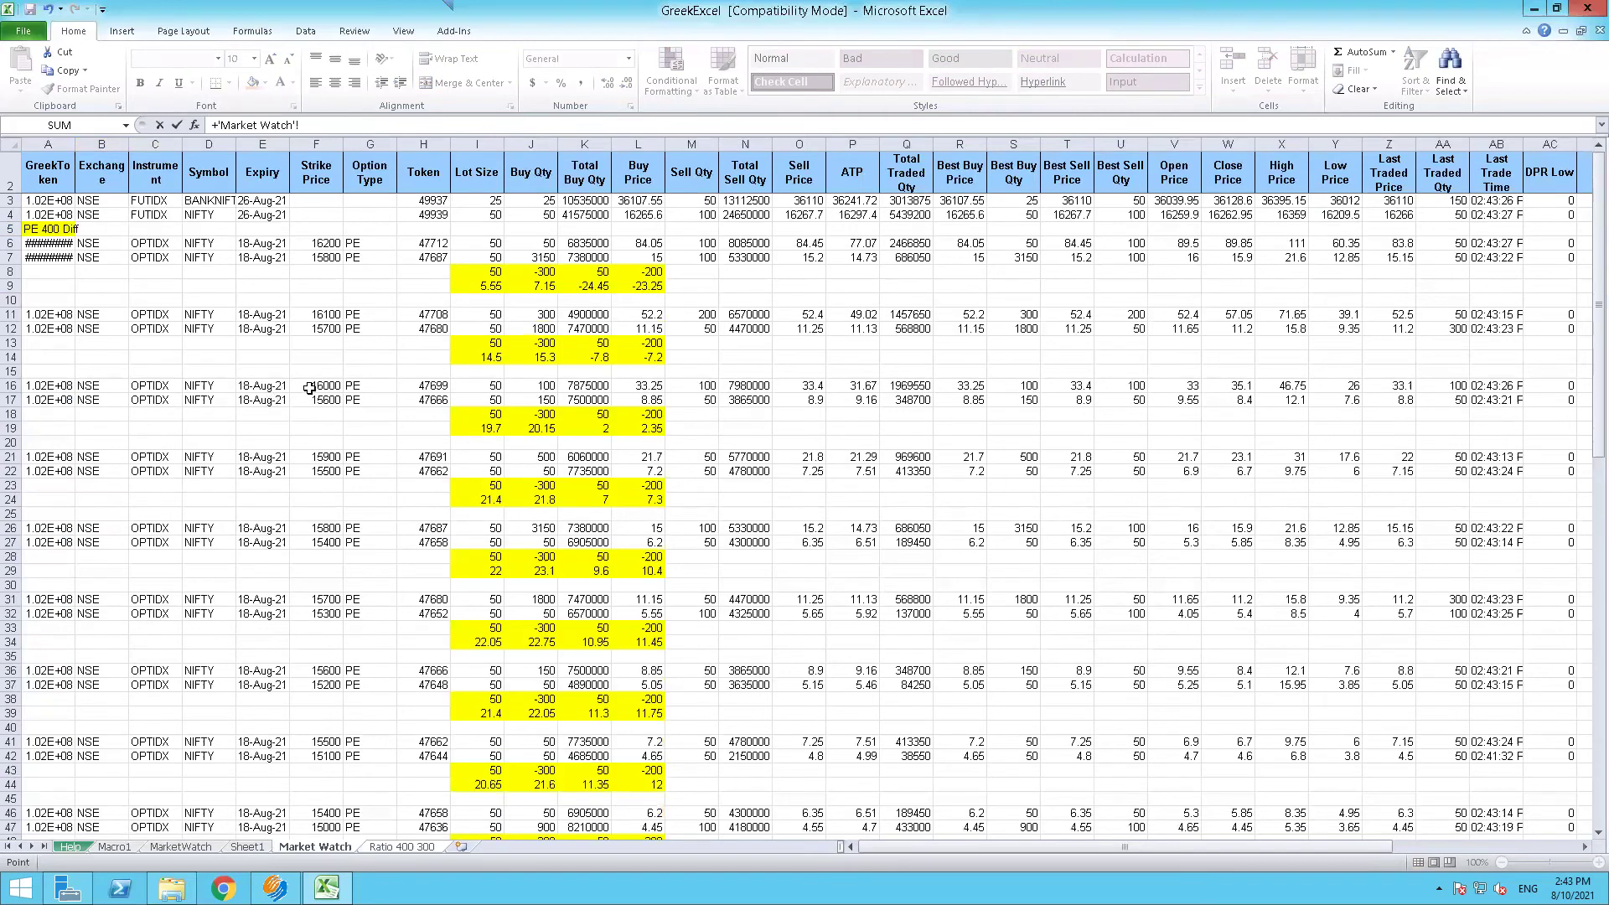
pyautogui.click(326, 327)
pyautogui.press('Return')
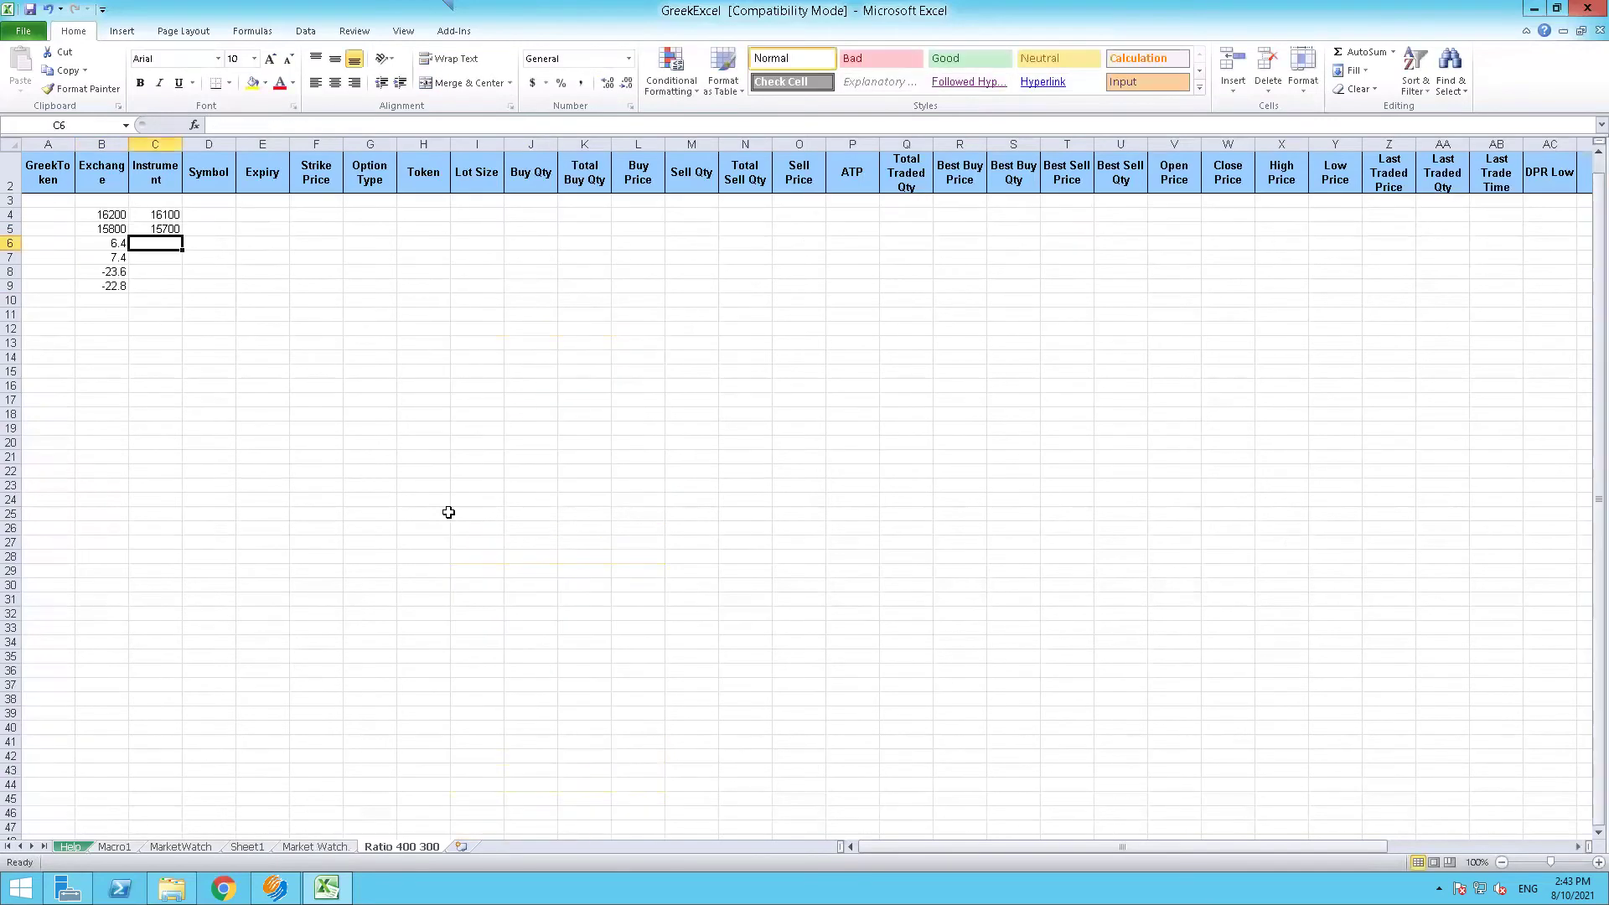
# Link C6 through C9 to Market Watch difference cells, including J14, K14 and L14
pyautogui.write('+')
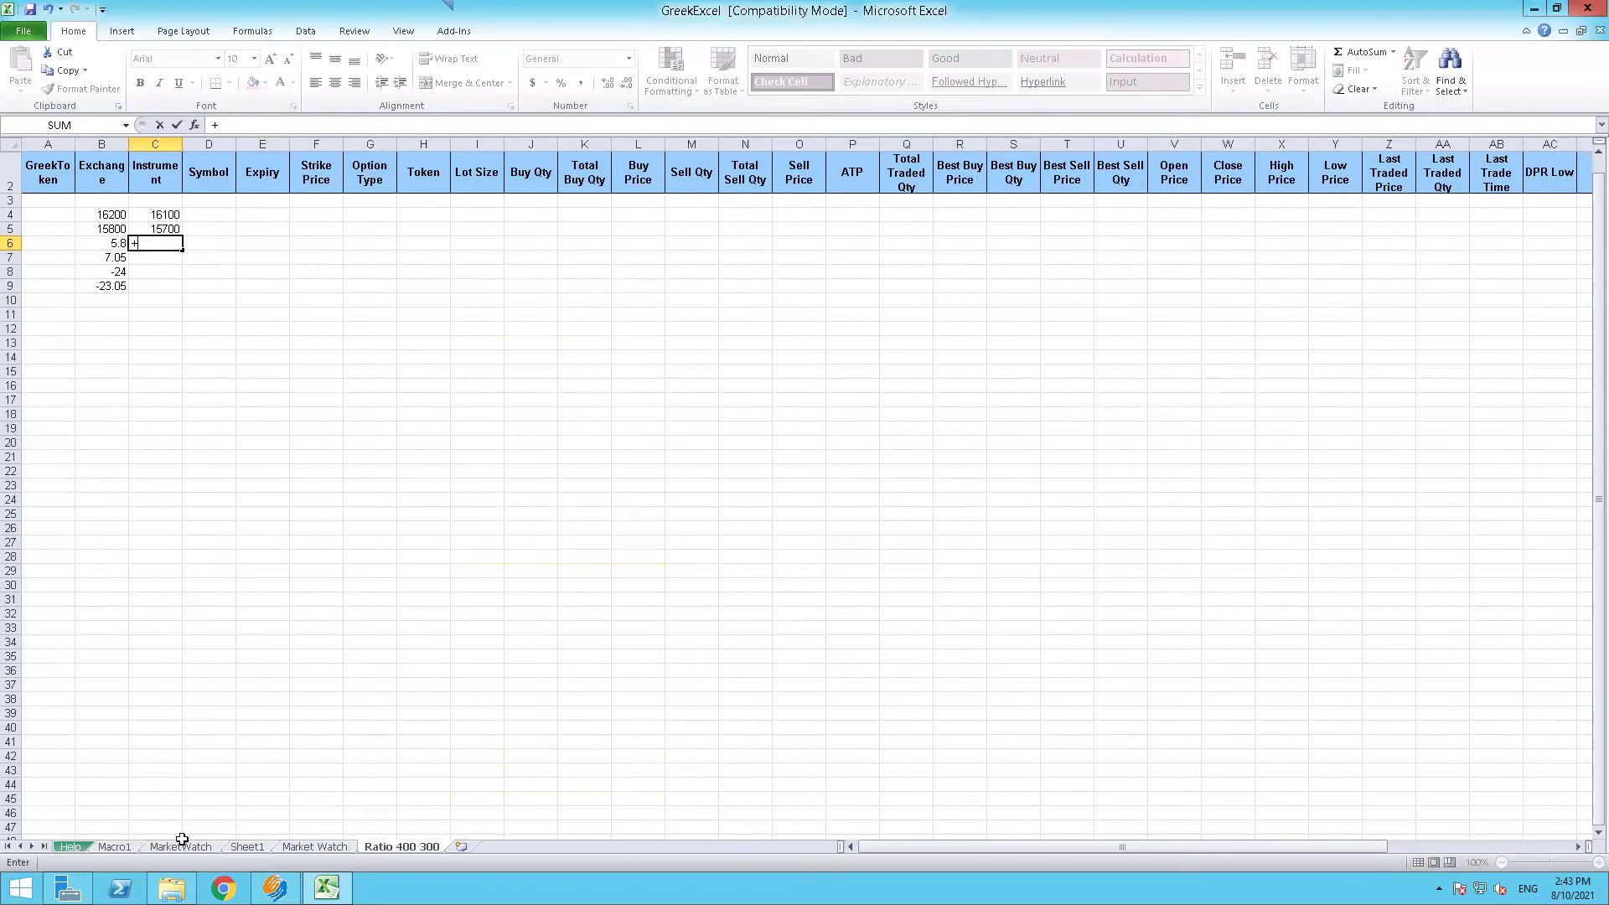
pyautogui.click(300, 846)
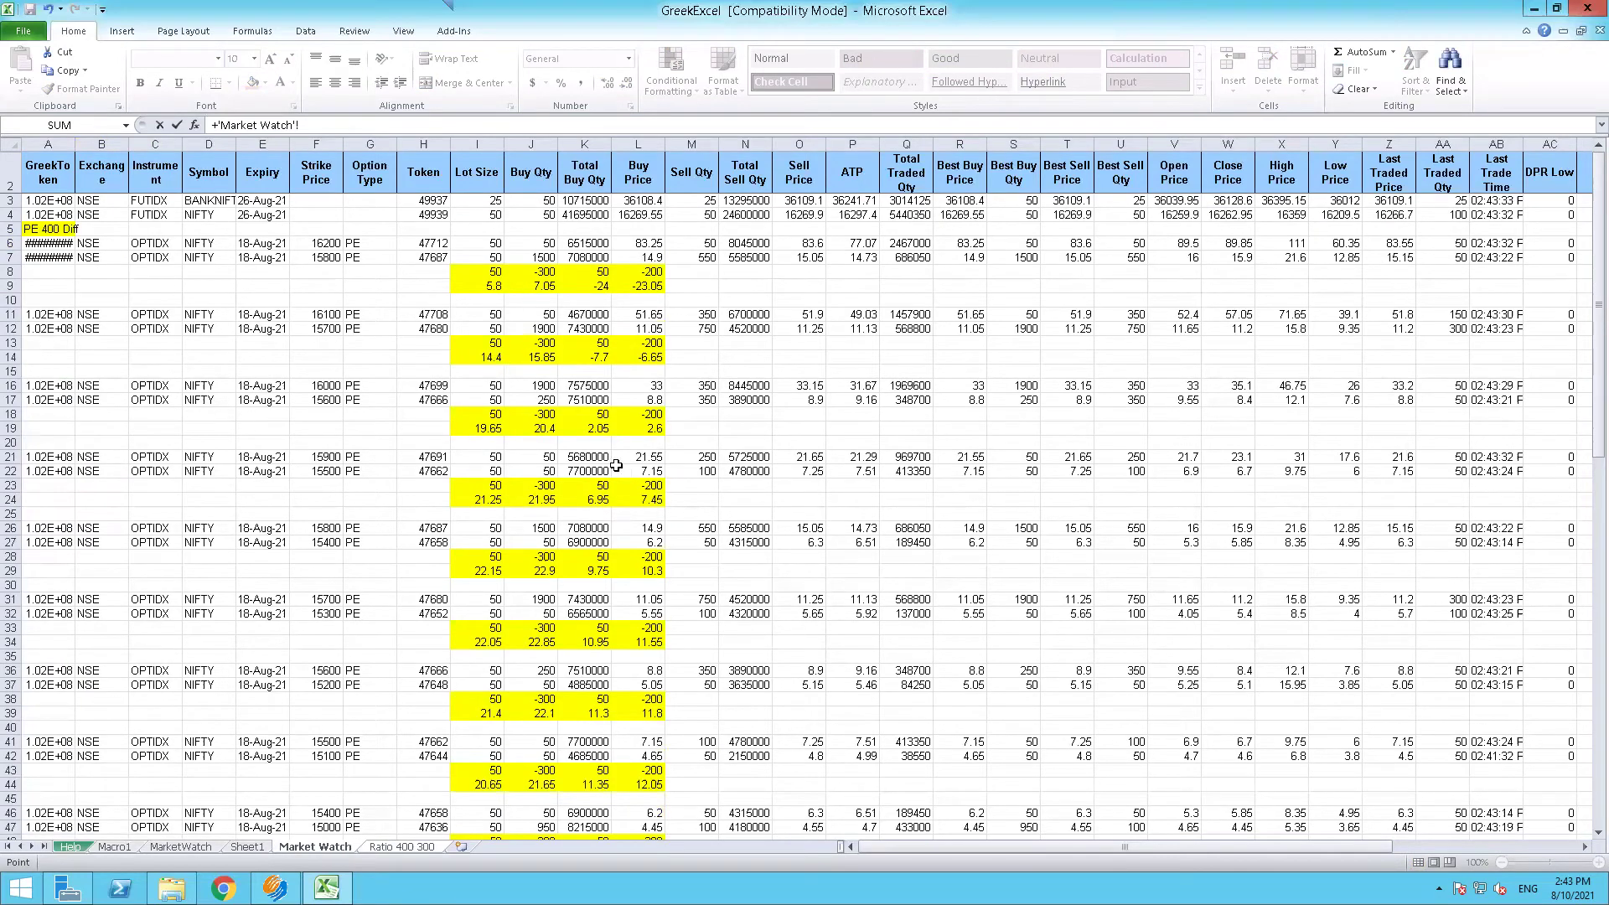
pyautogui.press('BackSpace')
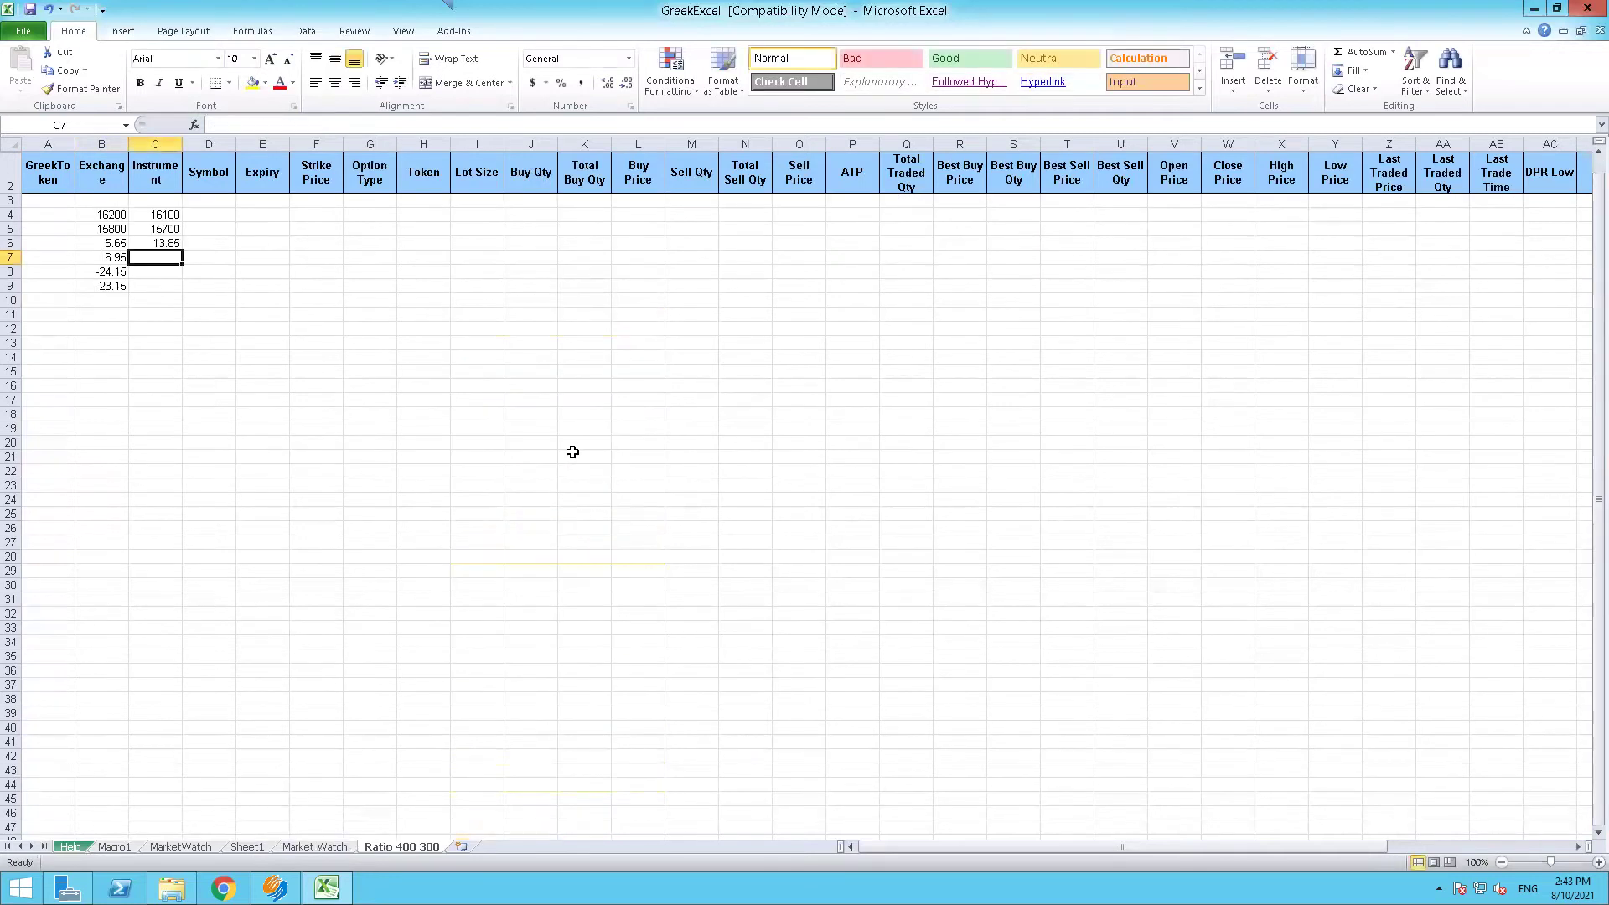
pyautogui.write('+')
pyautogui.click(309, 846)
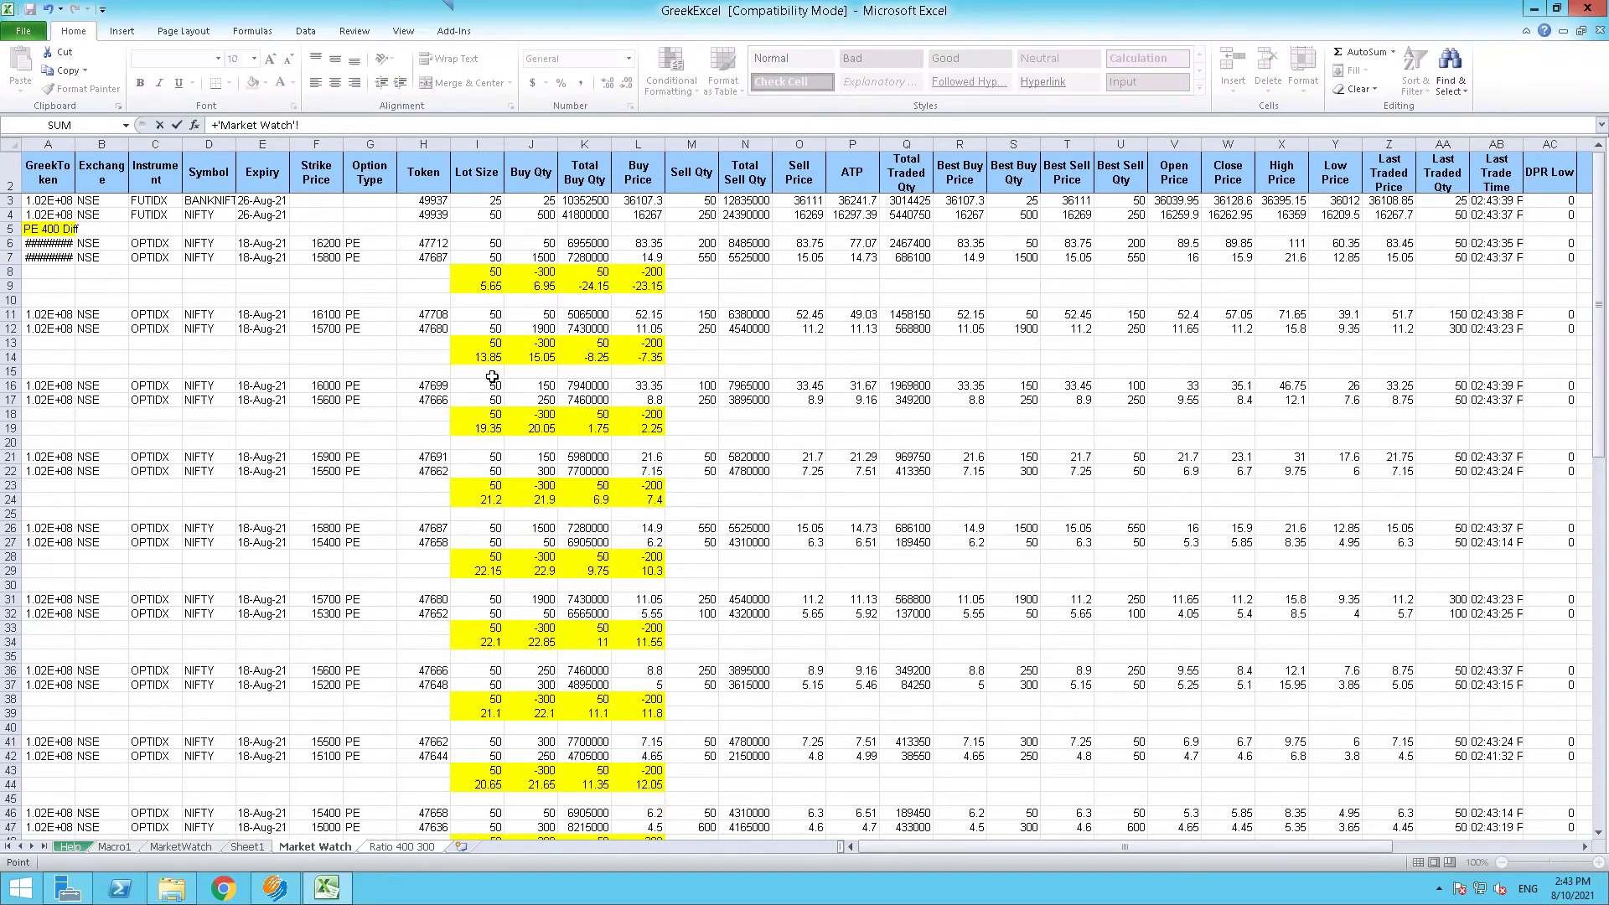
pyautogui.click(548, 360)
pyautogui.press('Return')
pyautogui.write('+')
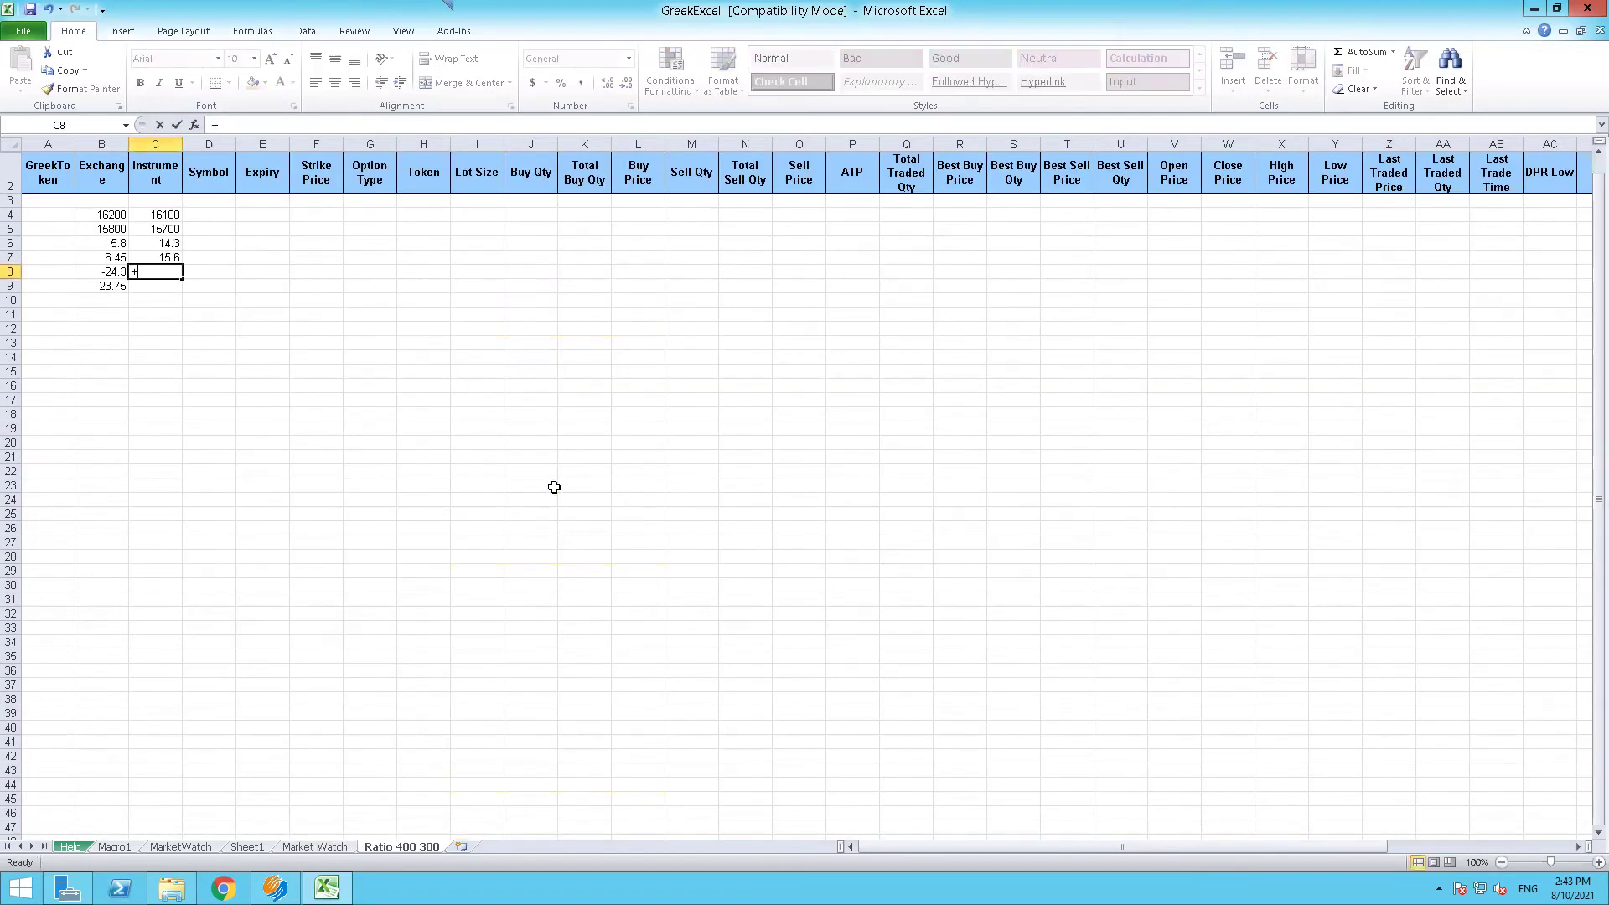
pyautogui.click(299, 845)
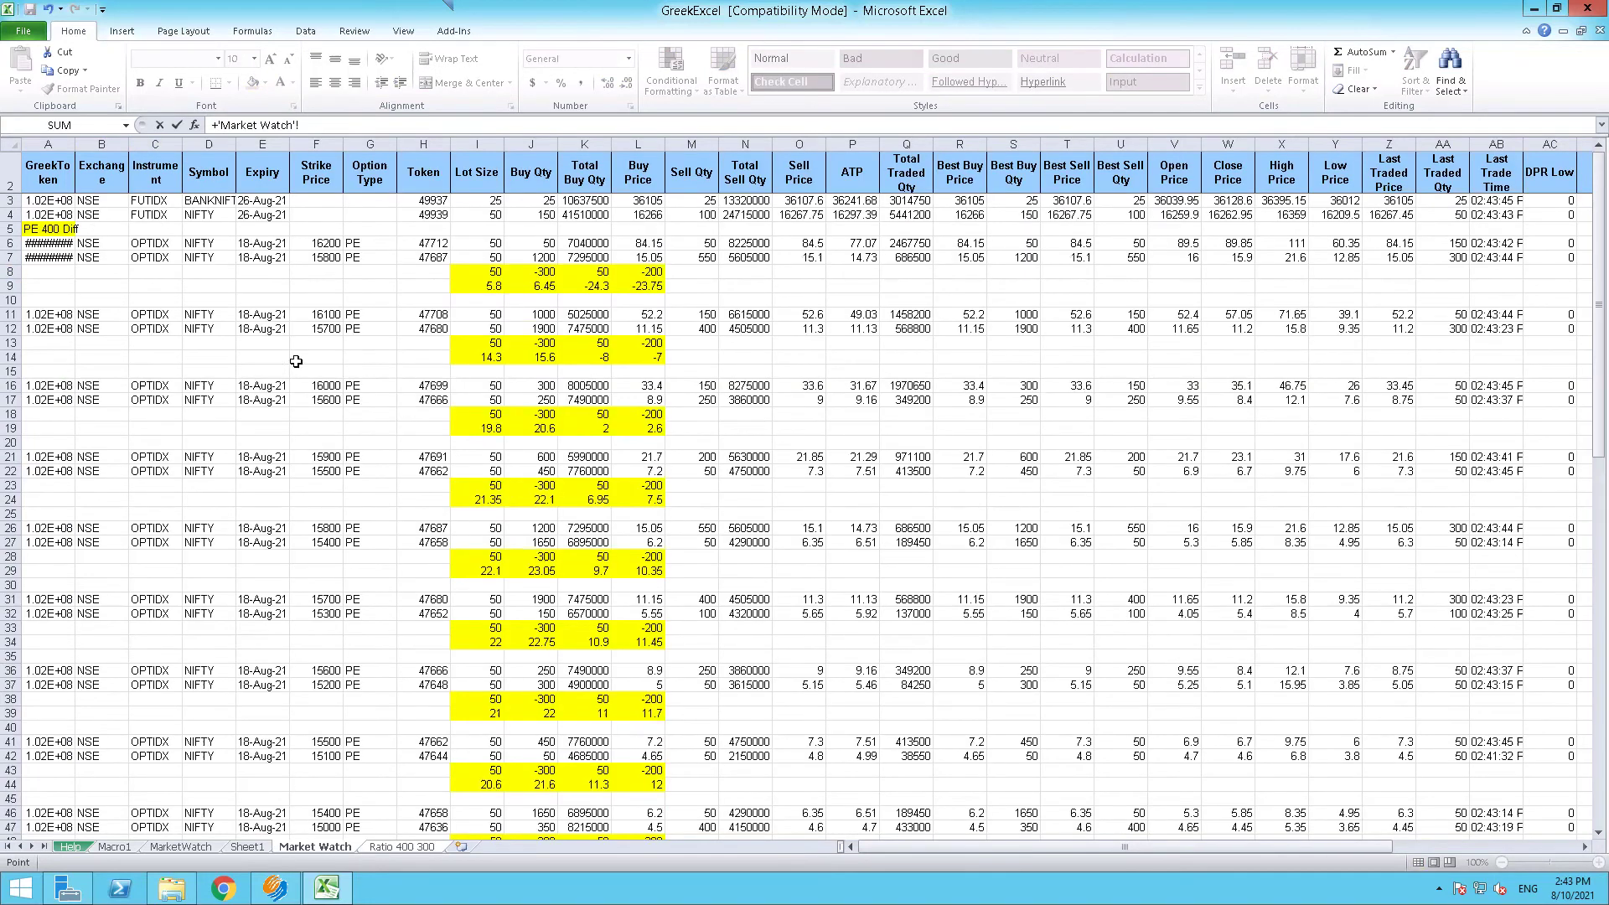
pyautogui.click(602, 361)
pyautogui.press('Return')
pyautogui.write('+')
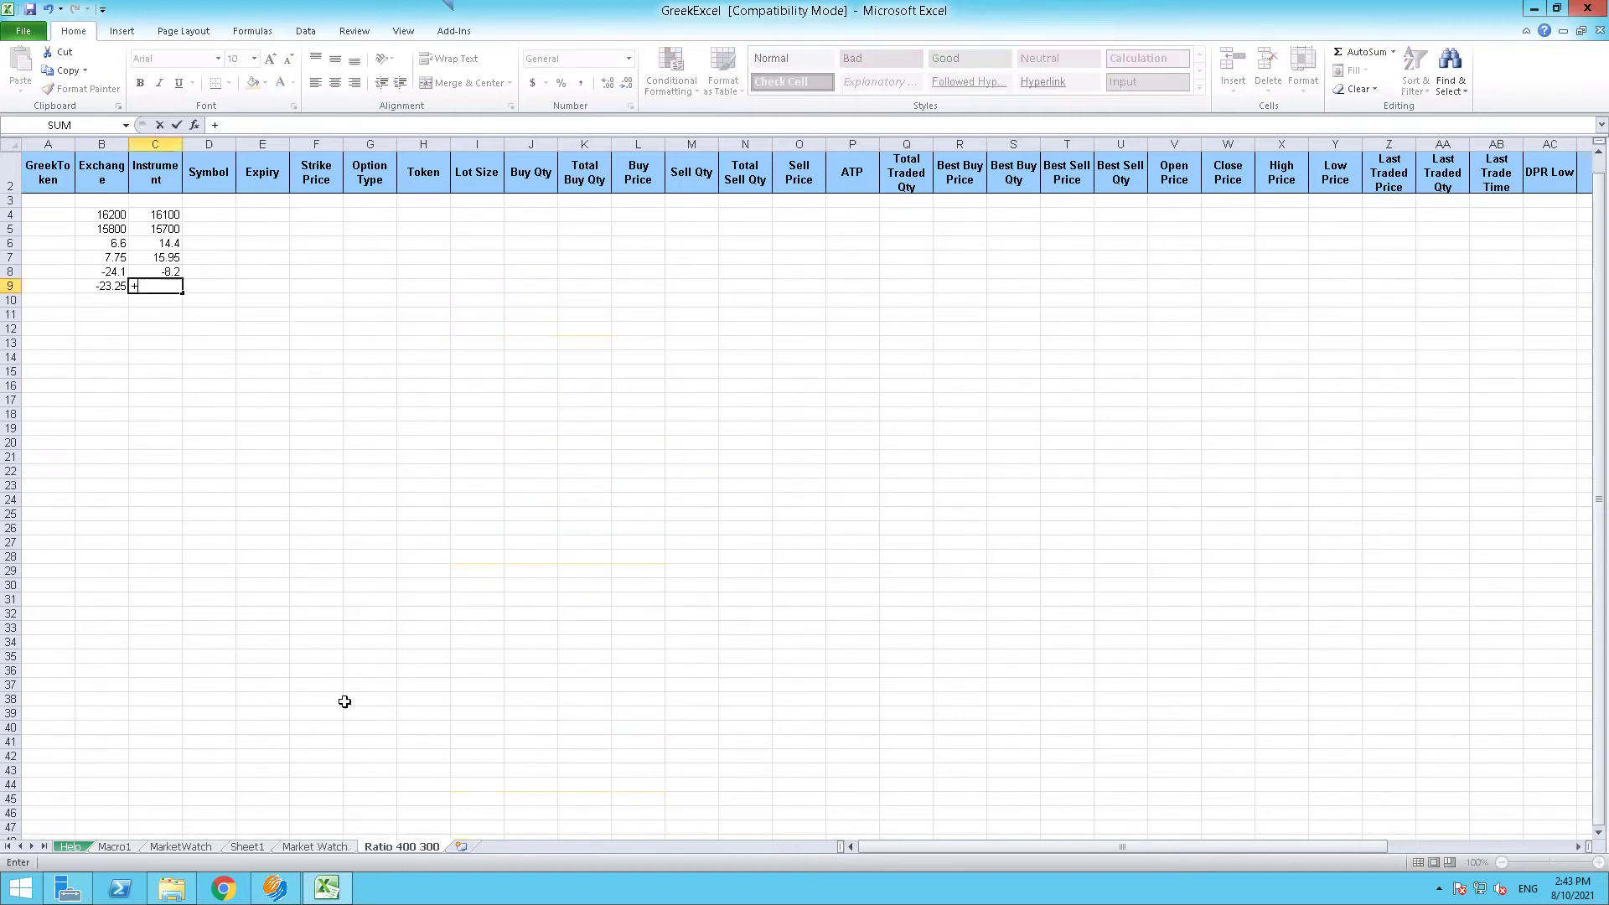
pyautogui.click(316, 846)
pyautogui.click(637, 358)
# Finish the C9 link and clear the row 8 subtraction results across to column L
pyautogui.press('Return')
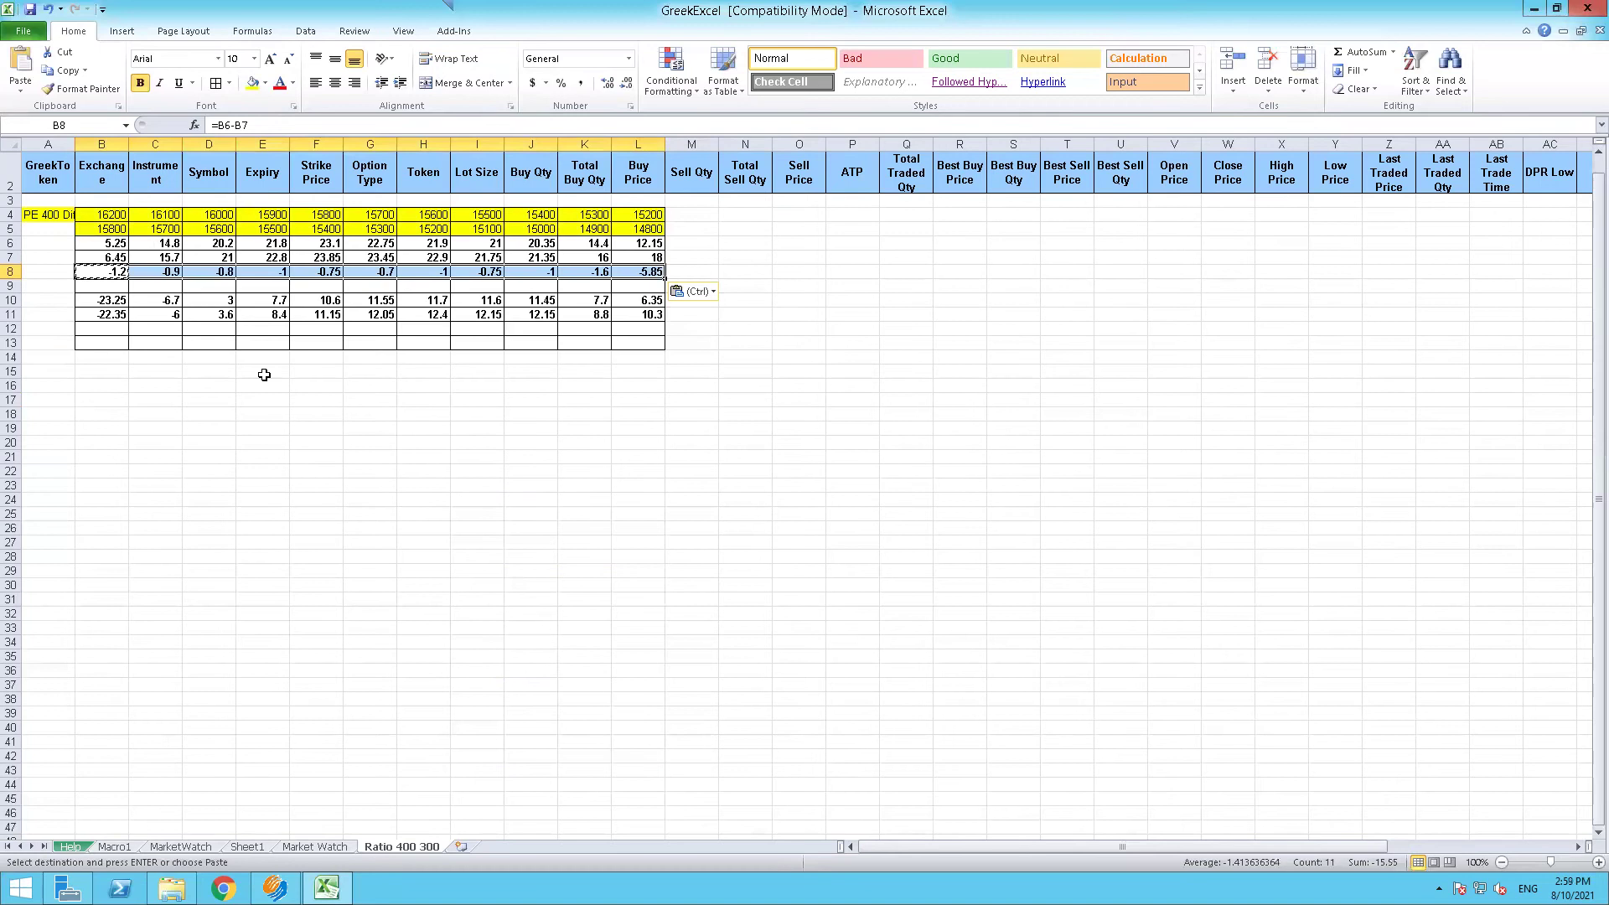
pyautogui.press('Escape')
pyautogui.press('Down')
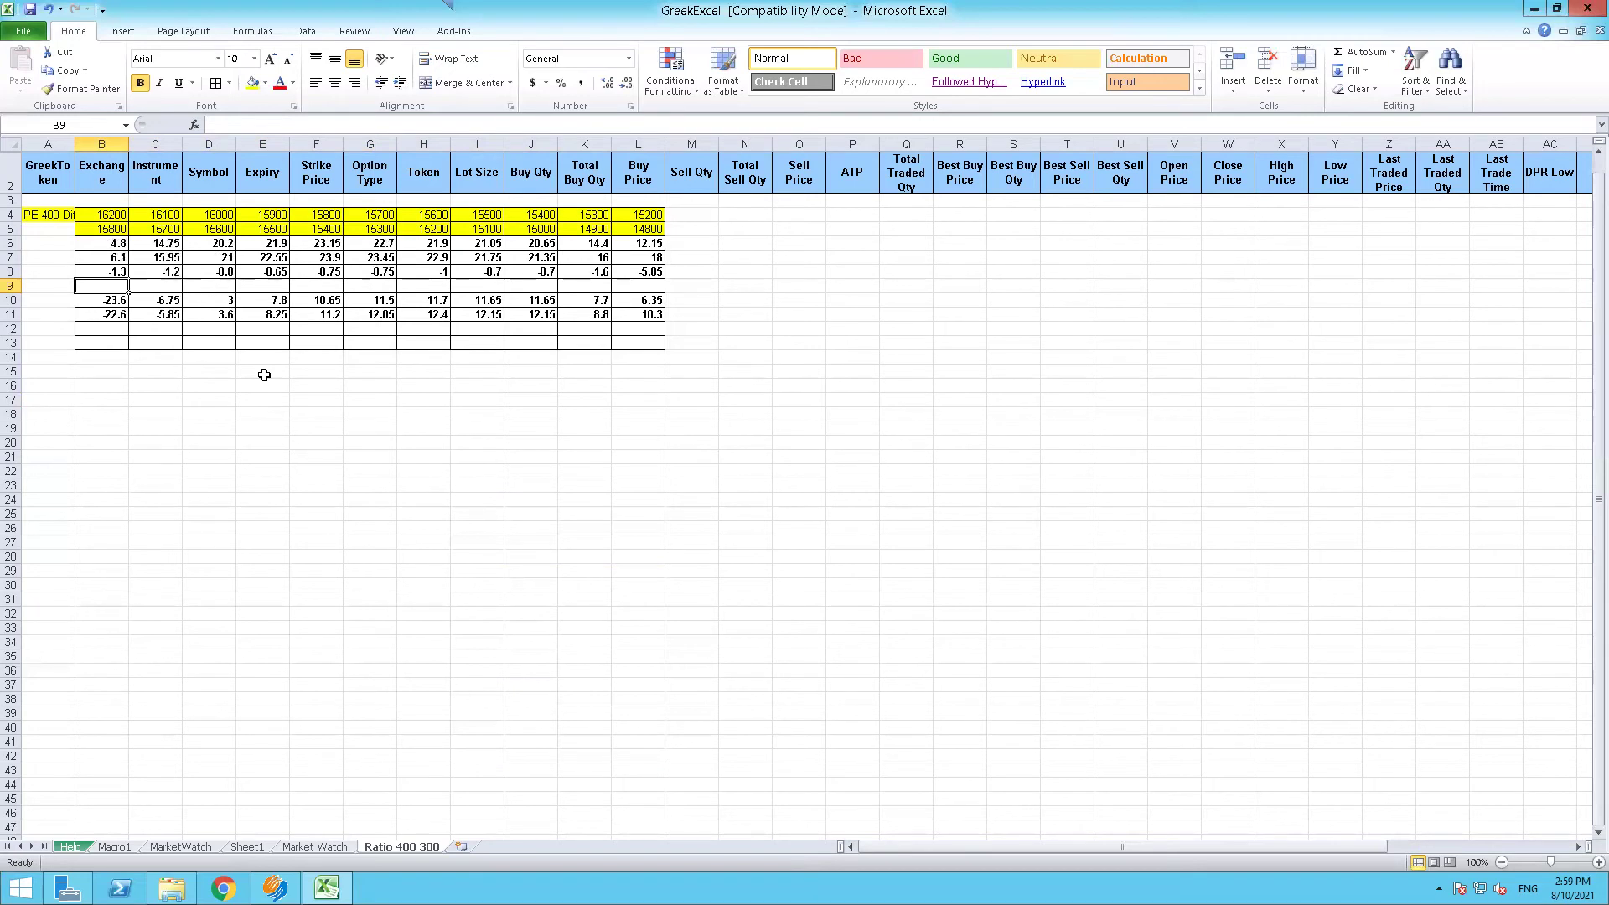
pyautogui.press('Up')
pyautogui.hotkey('shift', 'Right')
pyautogui.hotkey('shift', 'Right')
pyautogui.hotkey('shift', 'Right')
pyautogui.hotkey('shift', 'Right')
pyautogui.hotkey('shift', 'Right')
pyautogui.hotkey('shift', 'Right')
pyautogui.hotkey('shift', 'Right')
pyautogui.hotkey('shift', 'Right')
pyautogui.hotkey('shift', 'Right')
pyautogui.hotkey('shift', 'Right')
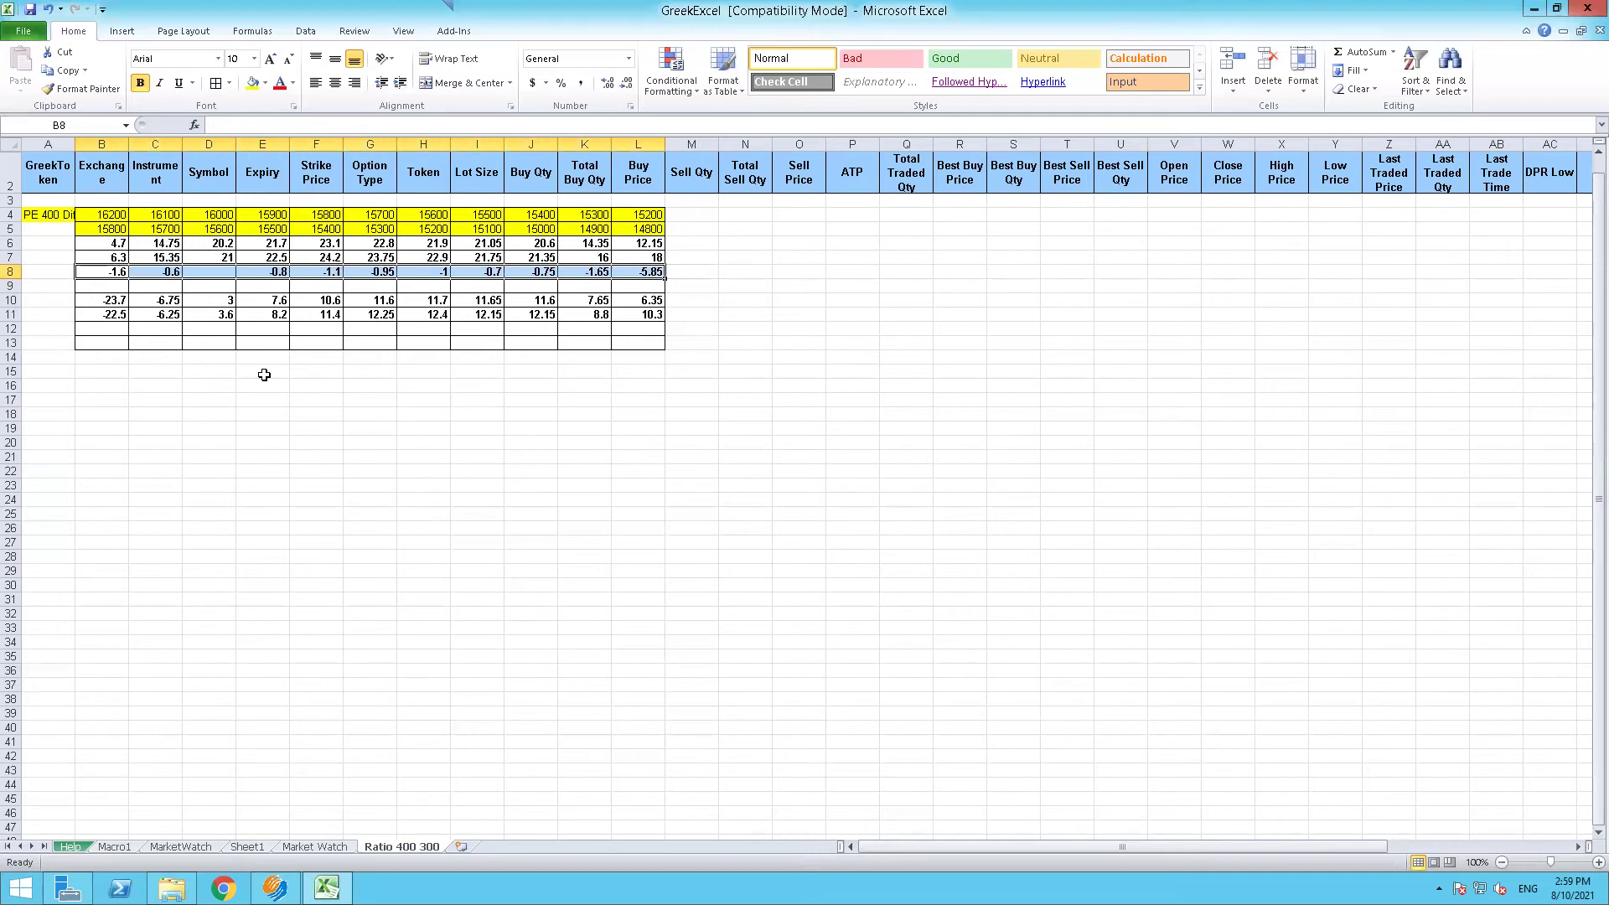
pyautogui.press('Delete')
pyautogui.press('Up')
pyautogui.press('Up')
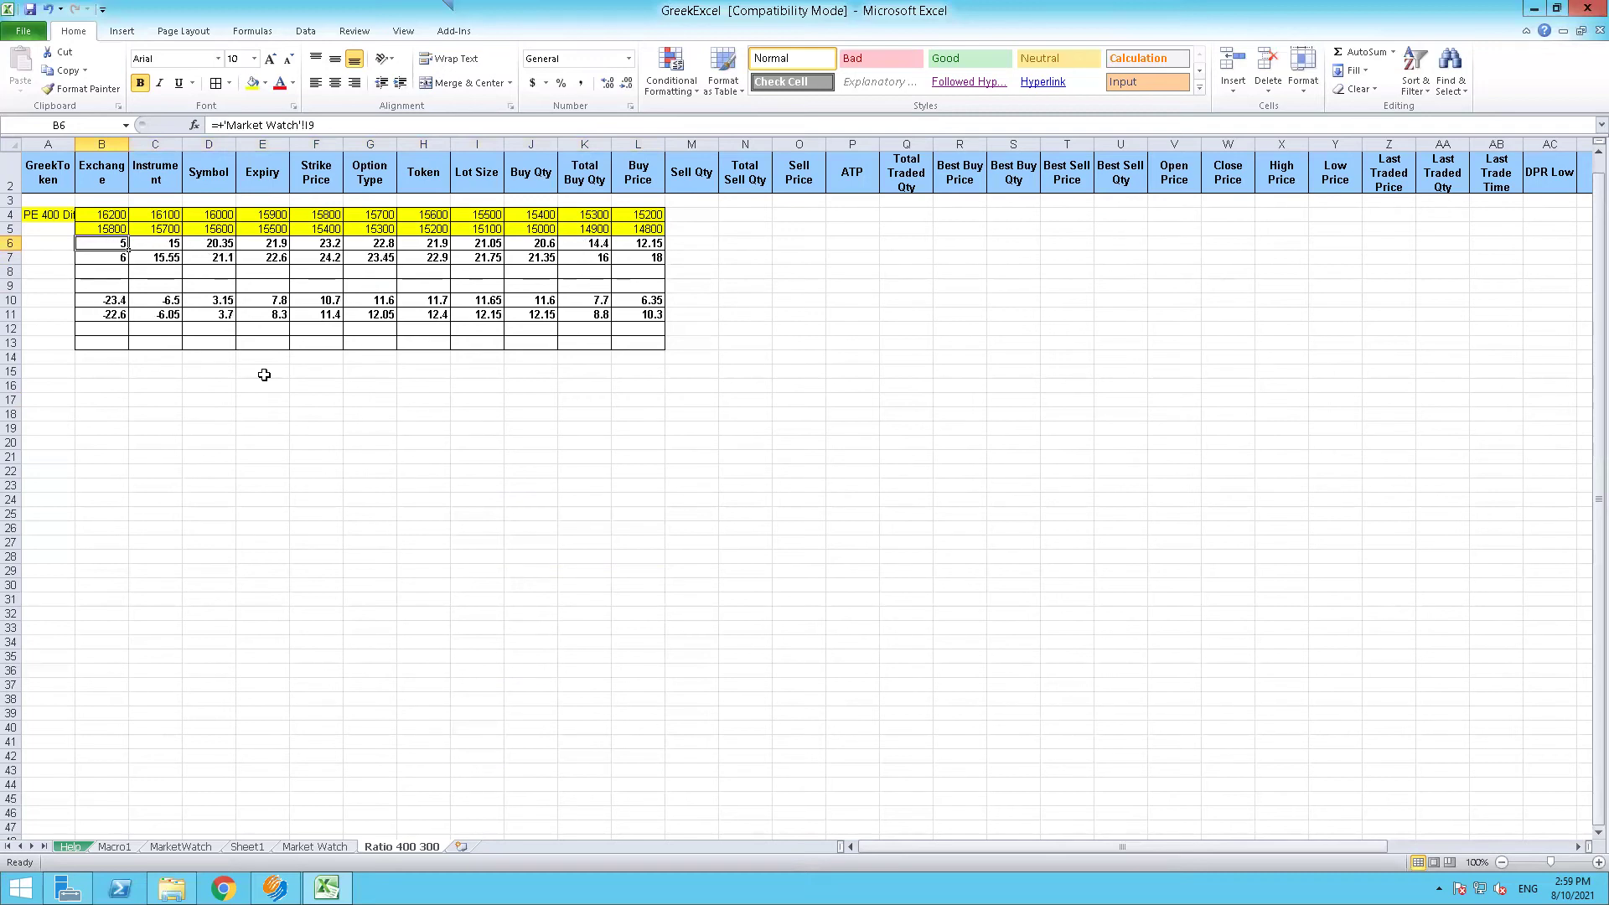
# Link A6 to the Market Watch last traded price in Z4
pyautogui.press('Left')
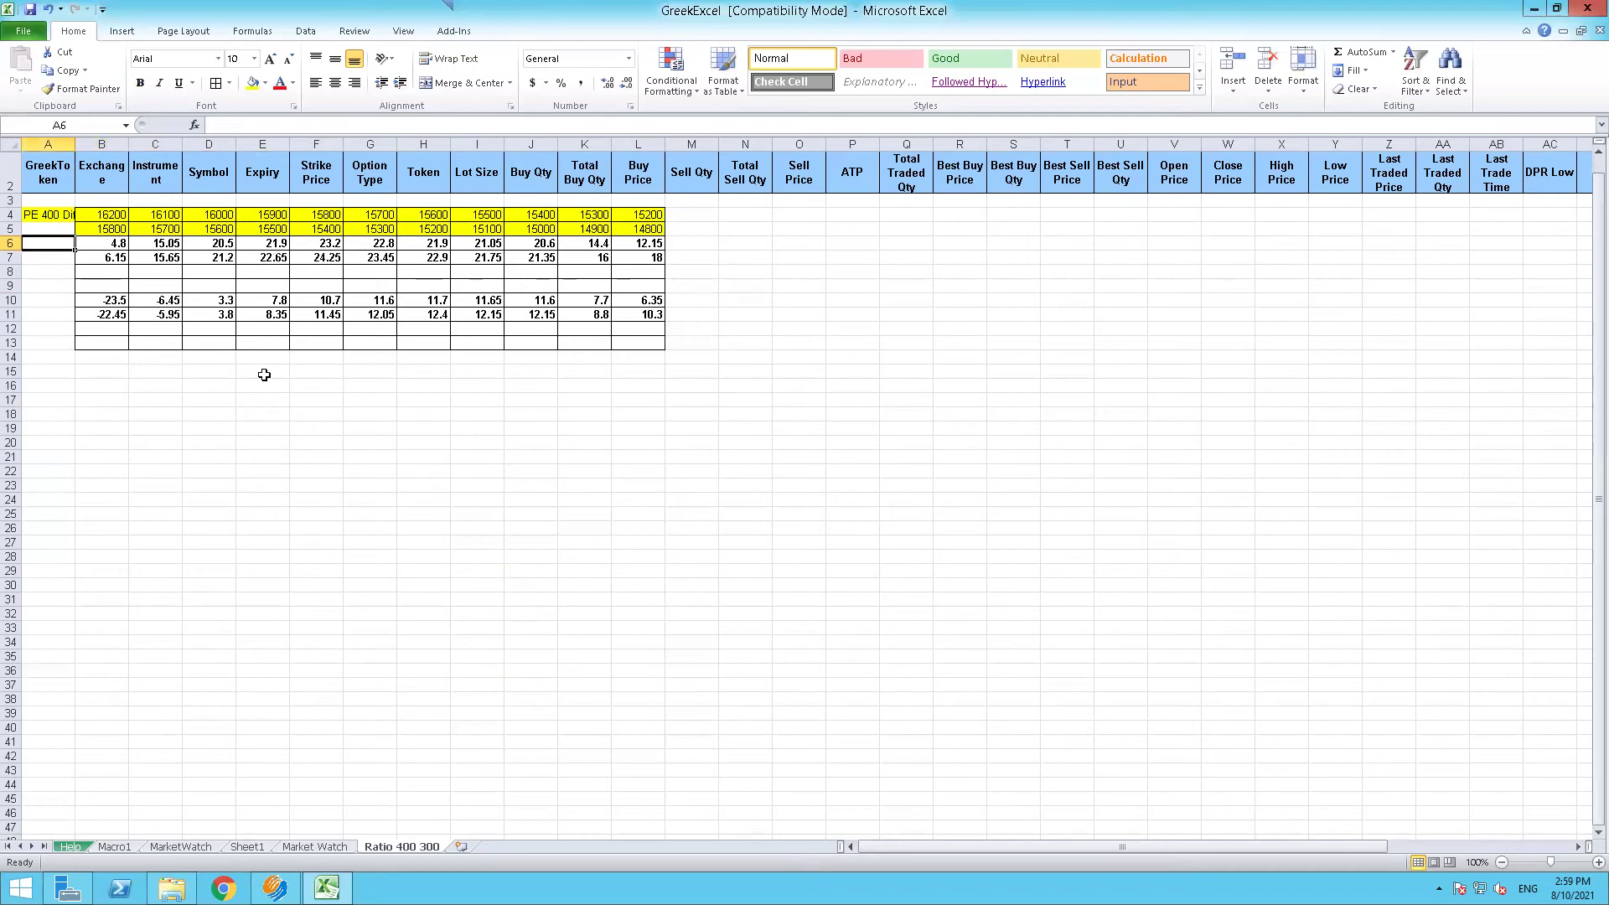
pyautogui.write('+')
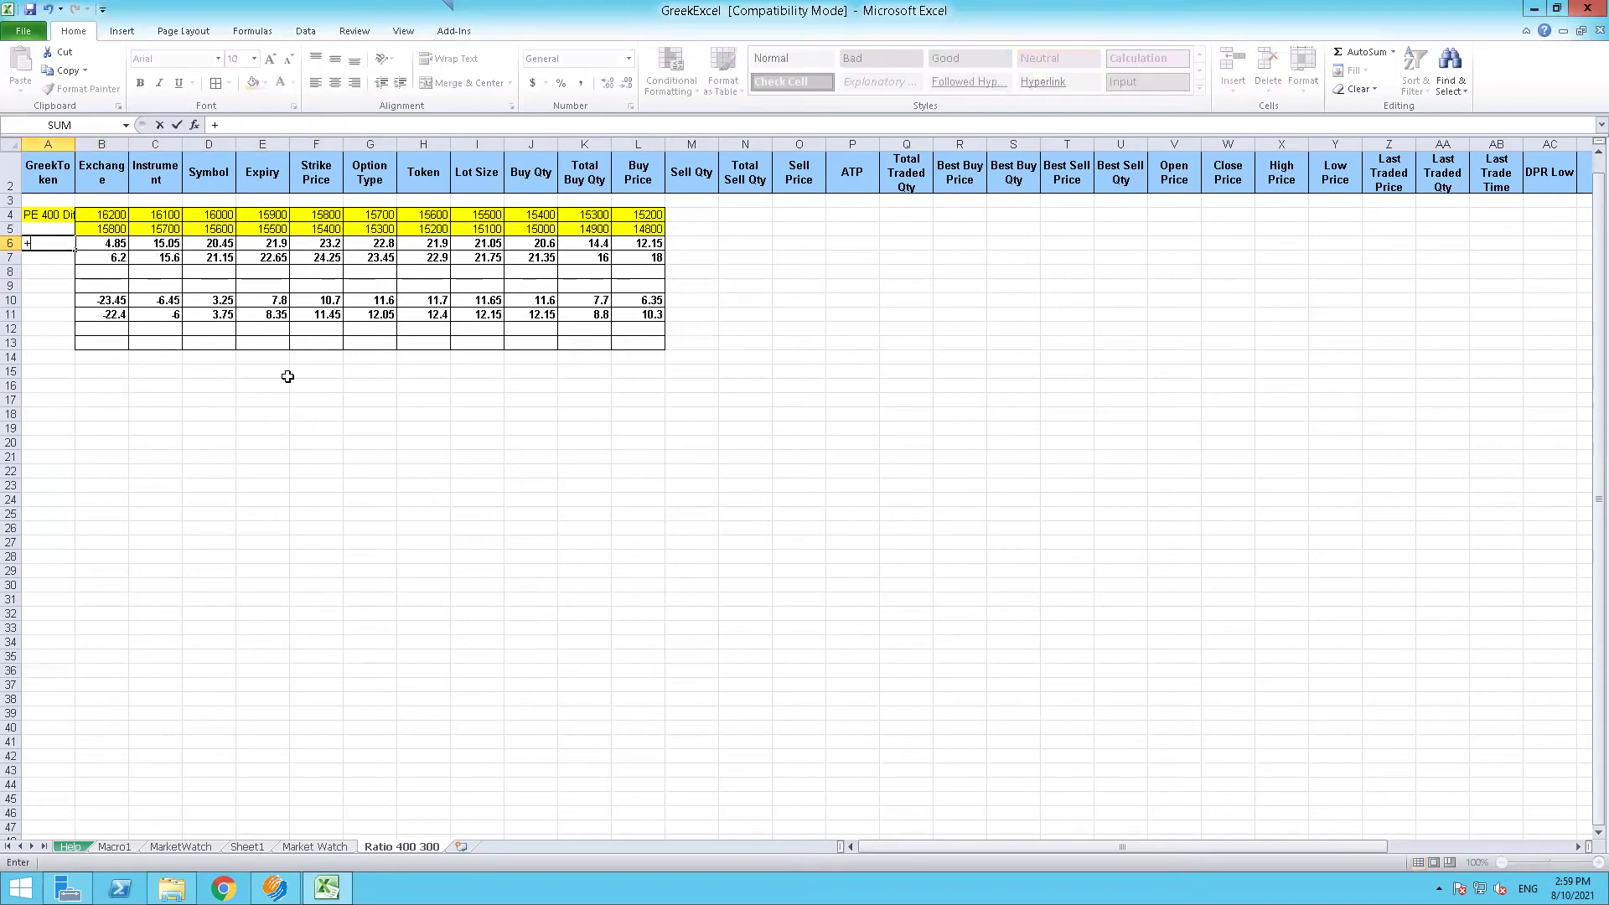
pyautogui.click(303, 847)
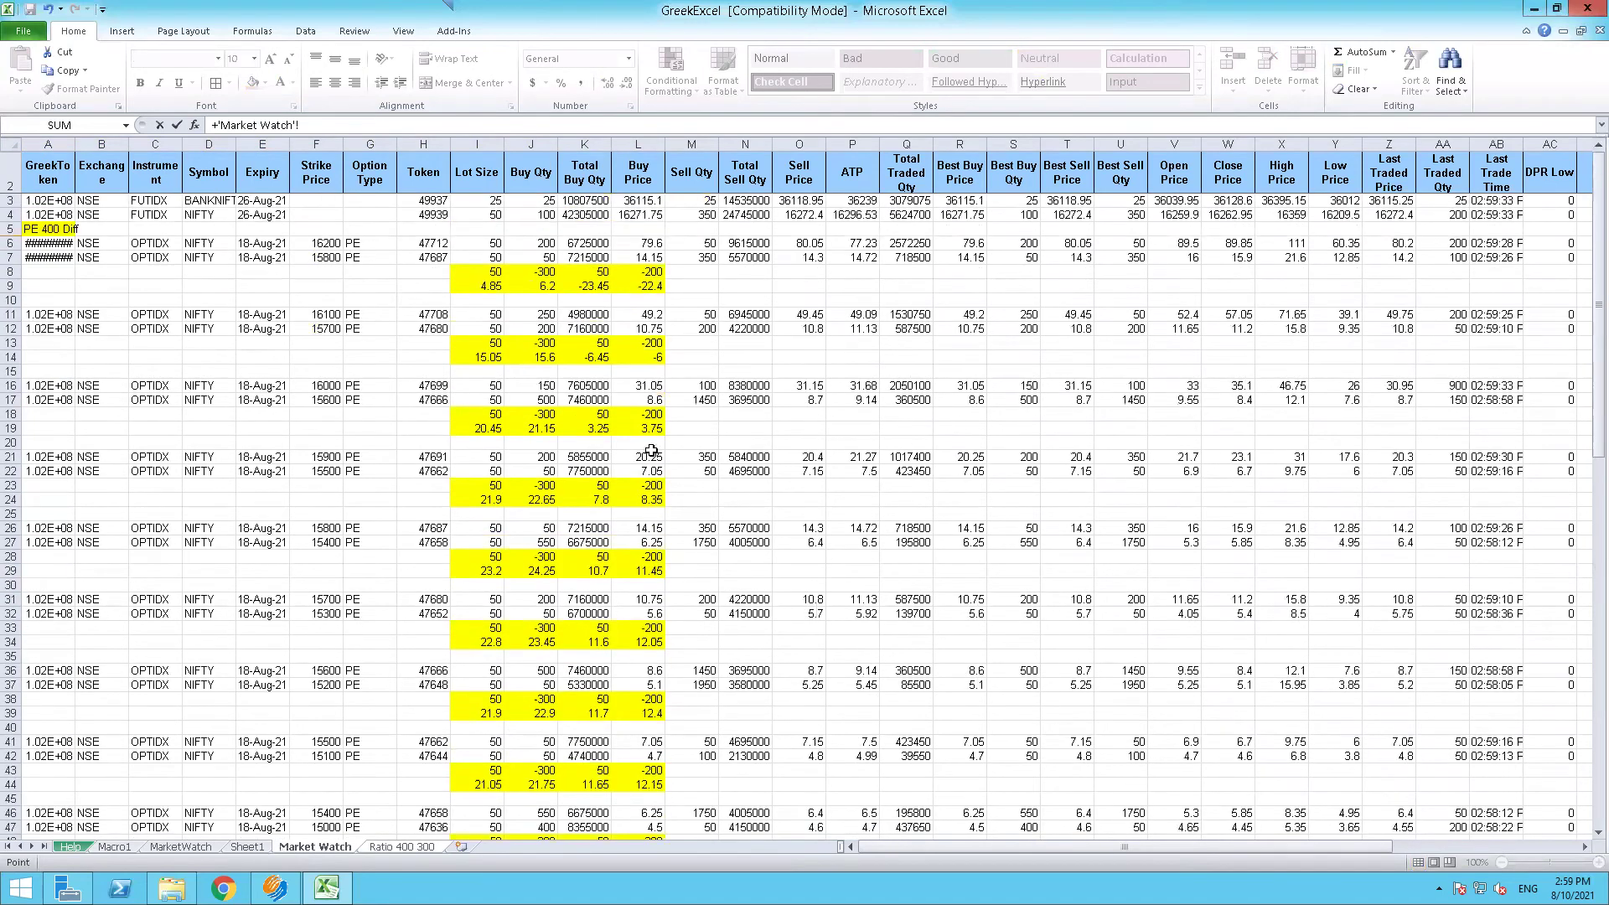
pyautogui.click(1404, 216)
pyautogui.press('Return')
# Make the A6 price bold red and select row 6 across to K6
pyautogui.press('Up')
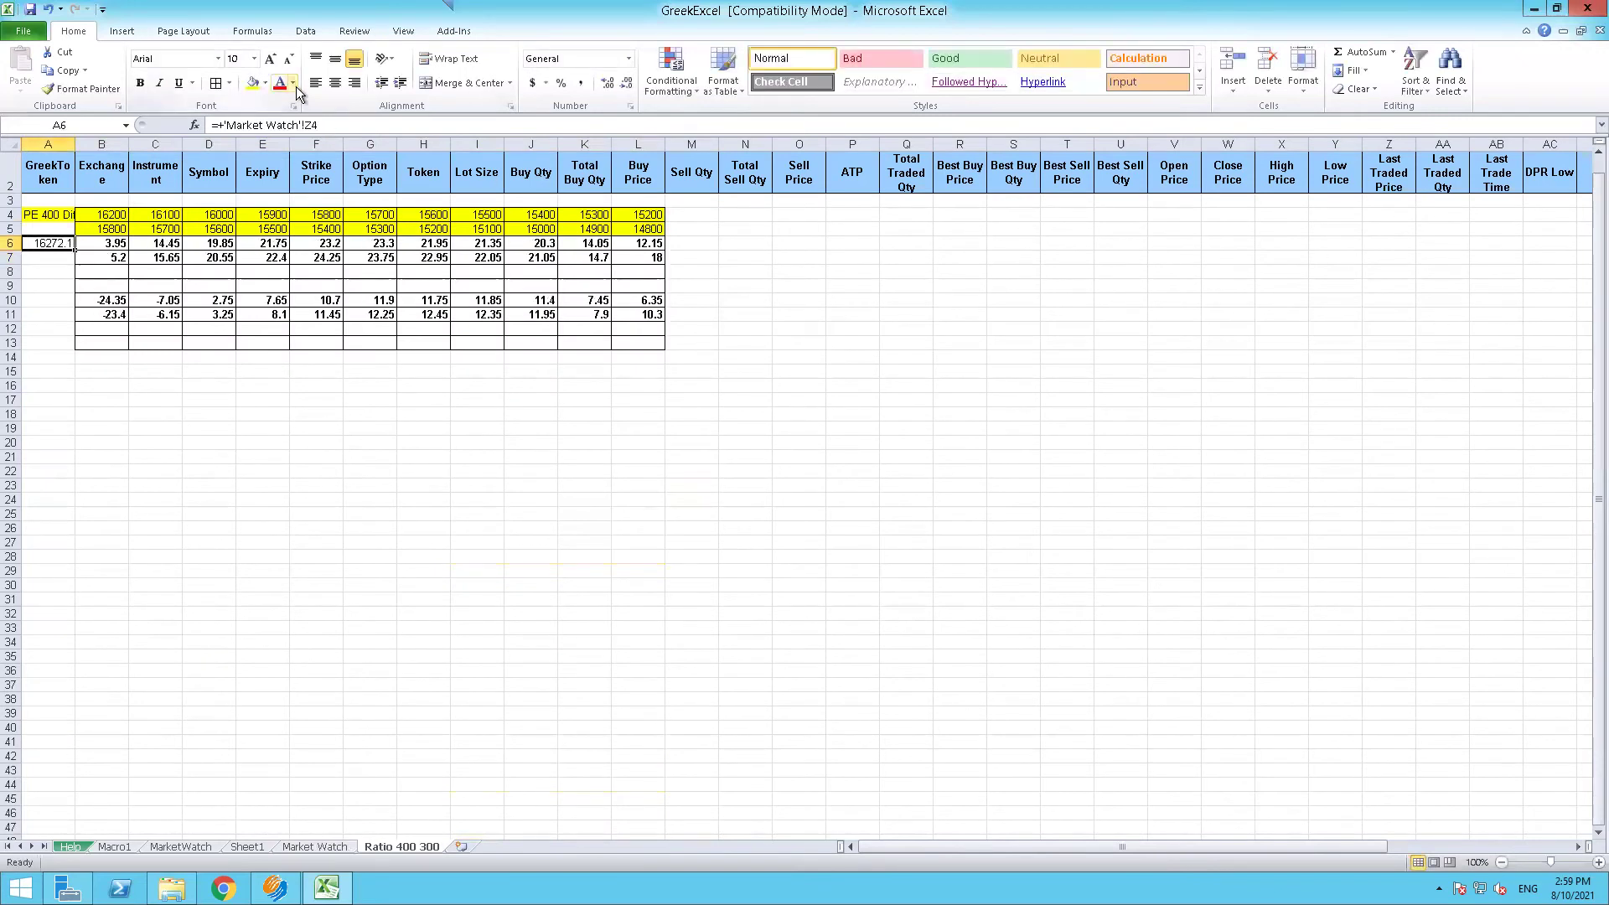
pyautogui.click(279, 87)
pyautogui.click(637, 443)
pyautogui.click(42, 244)
pyautogui.hotkey('ctrl', 'b')
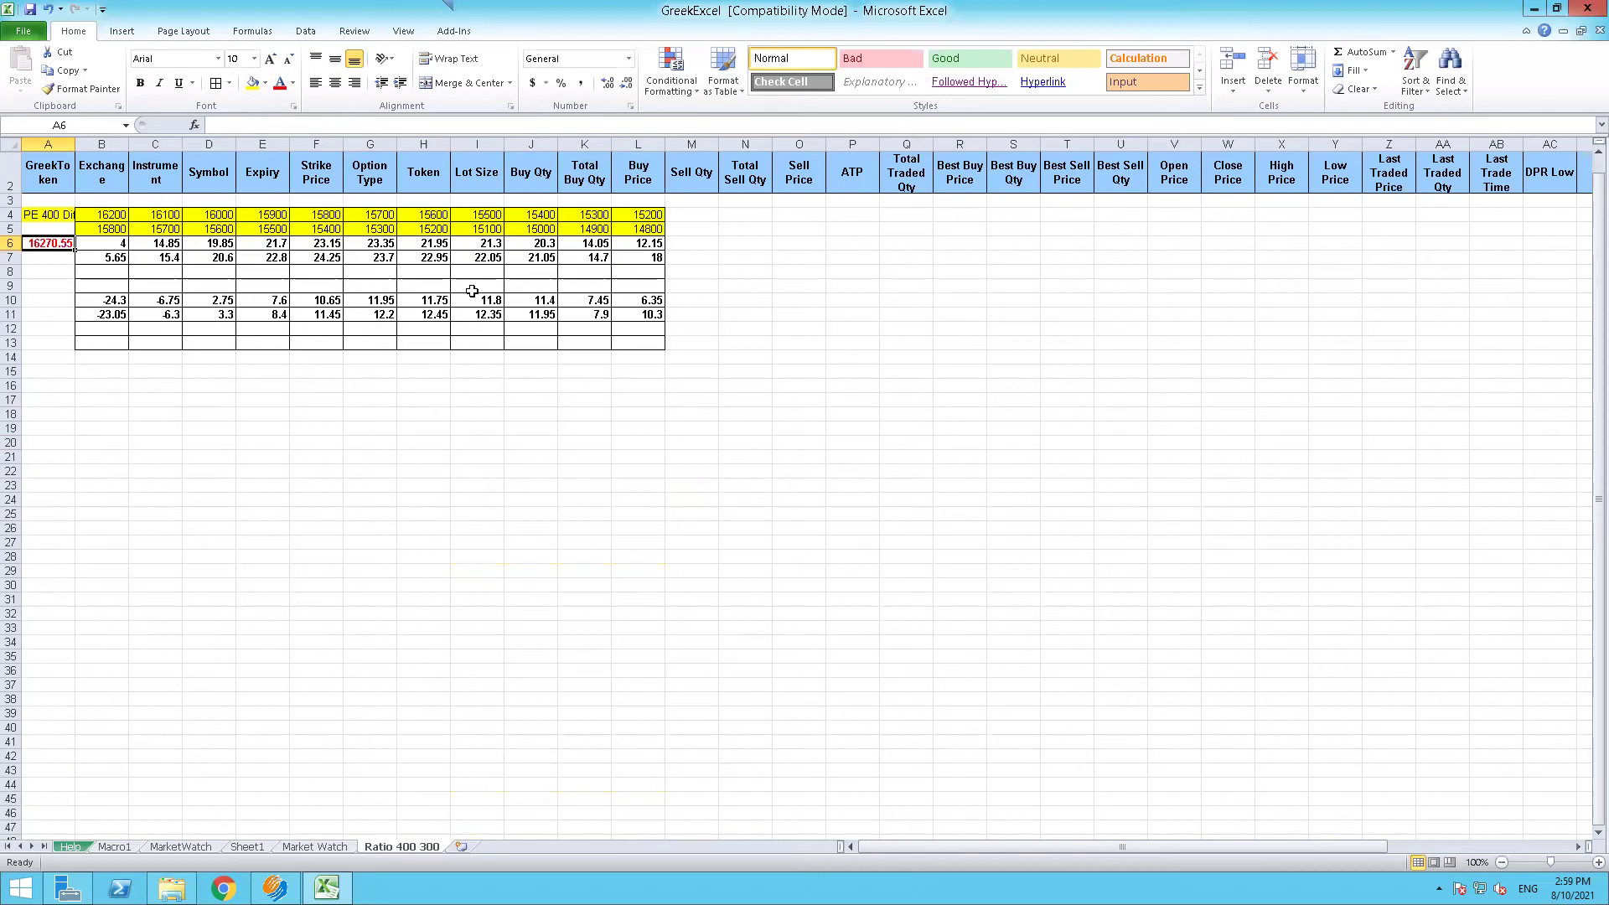
pyautogui.hotkey('shift', 'Right')
pyautogui.hotkey('shift', 'Right')
pyautogui.hotkey('shift', 'Right')
pyautogui.hotkey('shift', 'Right')
pyautogui.hotkey('shift', 'Right')
pyautogui.hotkey('shift', 'Right')
pyautogui.hotkey('shift', 'Right')
pyautogui.hotkey('shift', 'Right')
pyautogui.hotkey('shift', 'Right')
pyautogui.hotkey('shift', 'Right')
# Paste row 6 as values into row 8 to freeze the current prices
pyautogui.hotkey('ctrl', 'c')
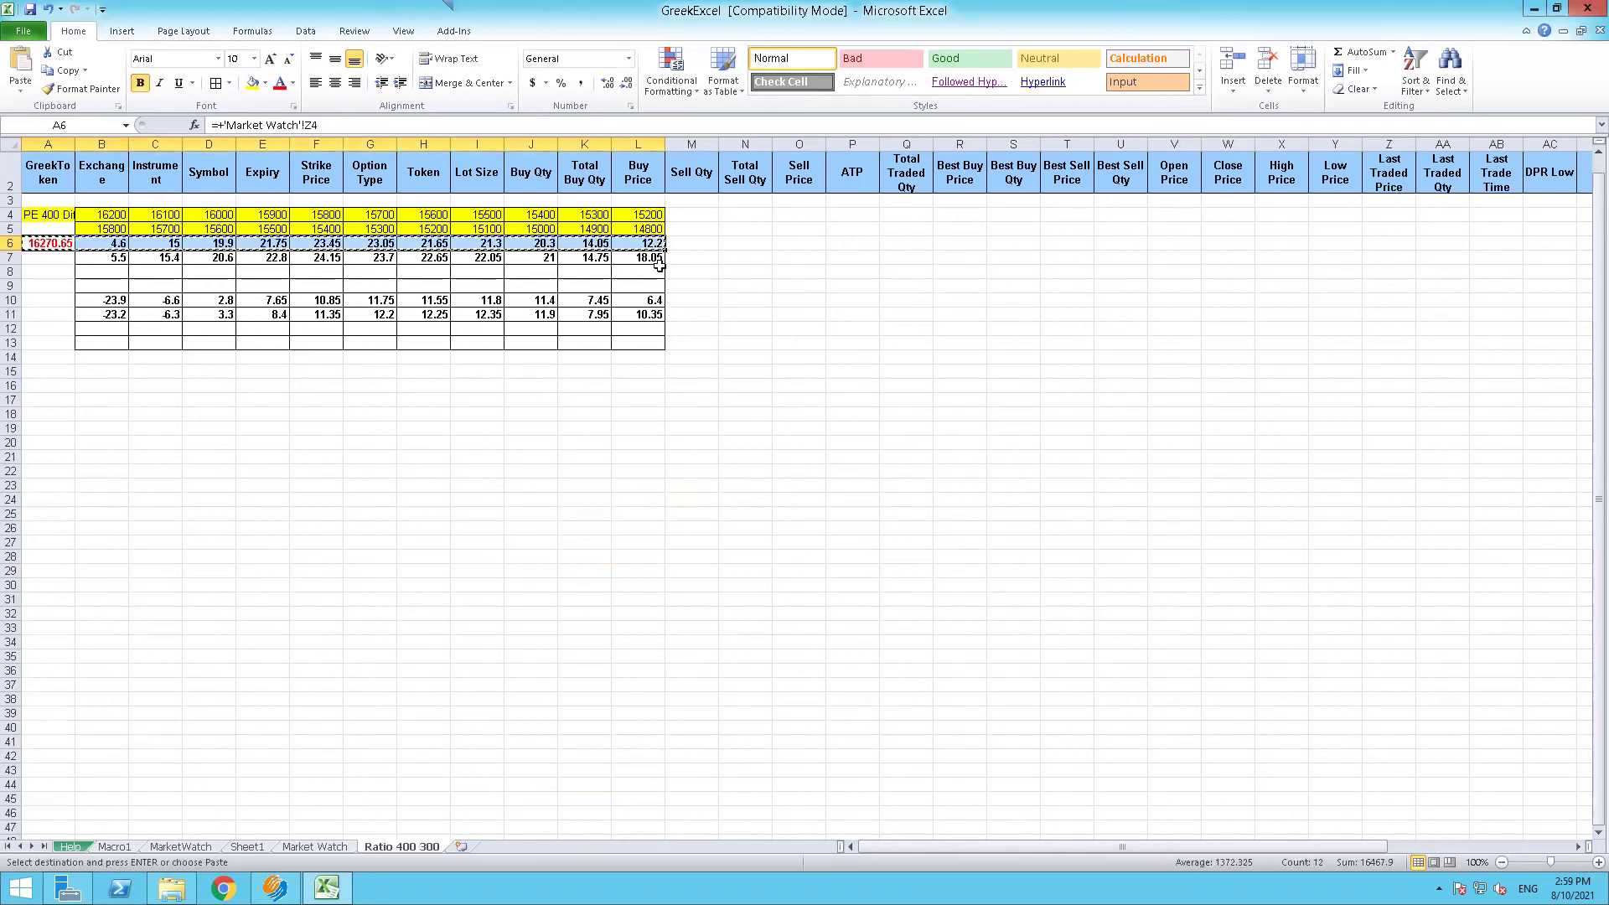
pyautogui.click(48, 274)
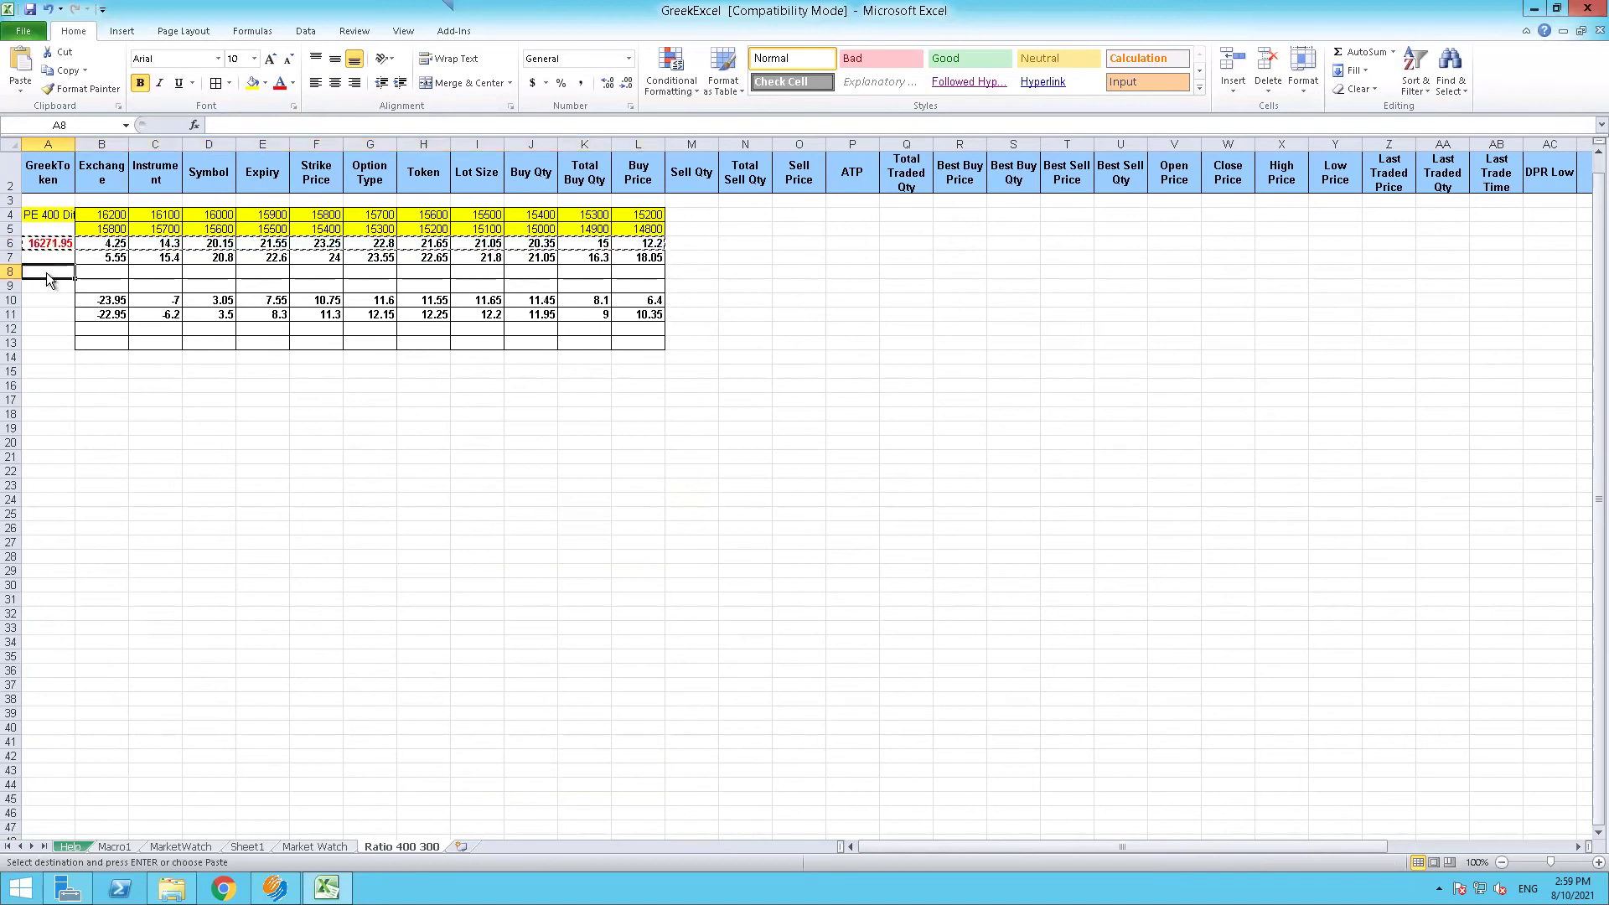
pyautogui.rightClick(47, 279)
pyautogui.click(109, 331)
pyautogui.click(209, 428)
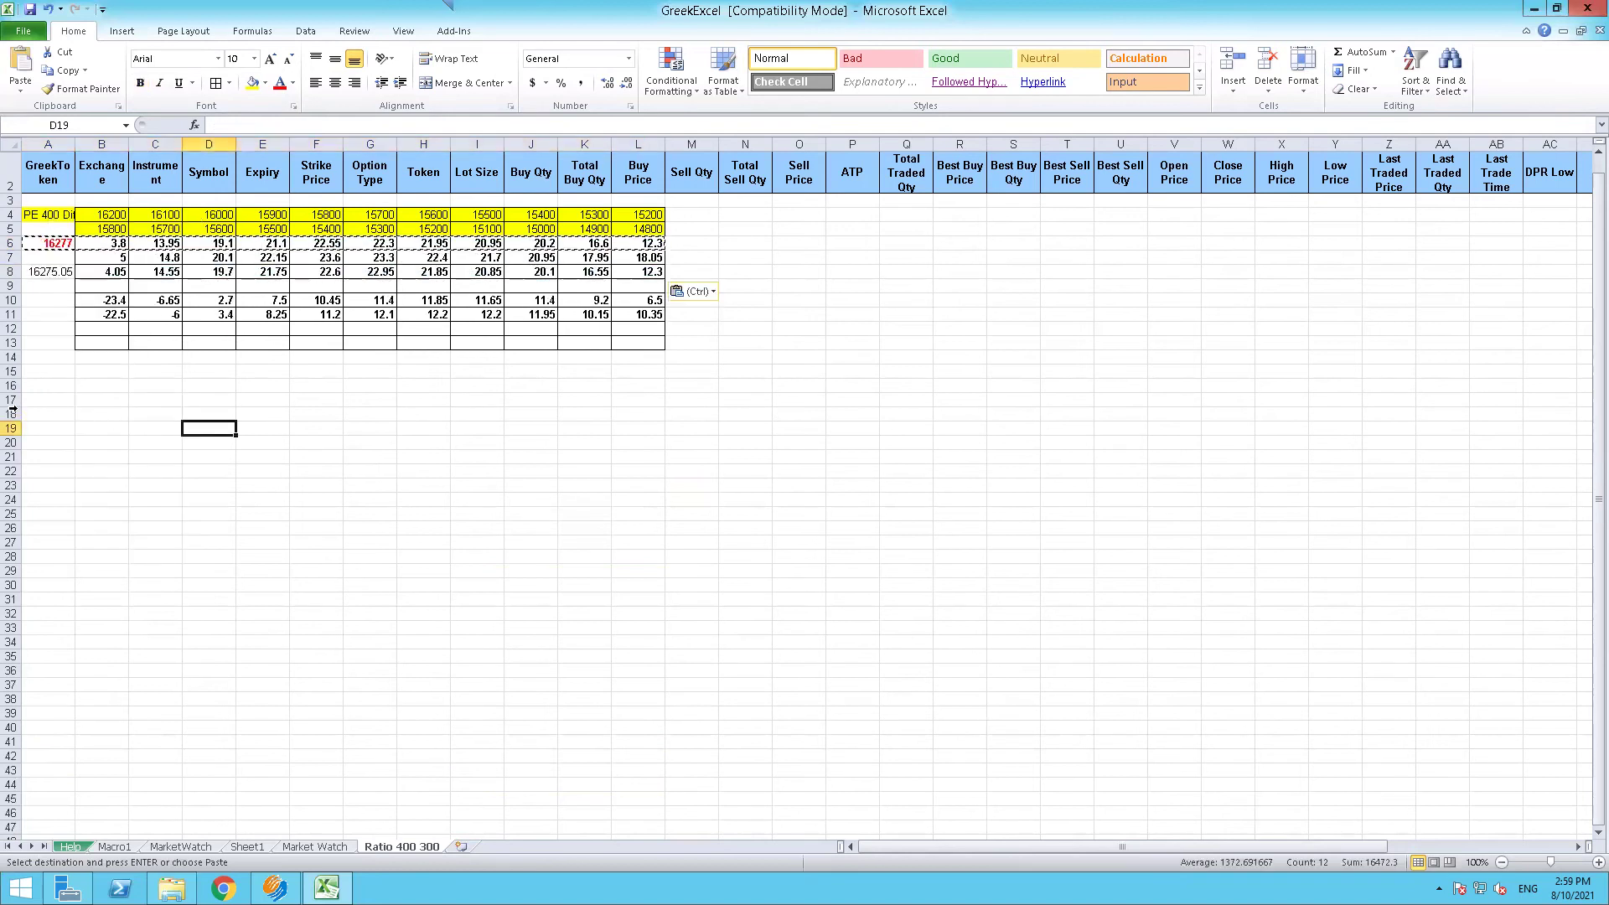
pyautogui.click(50, 273)
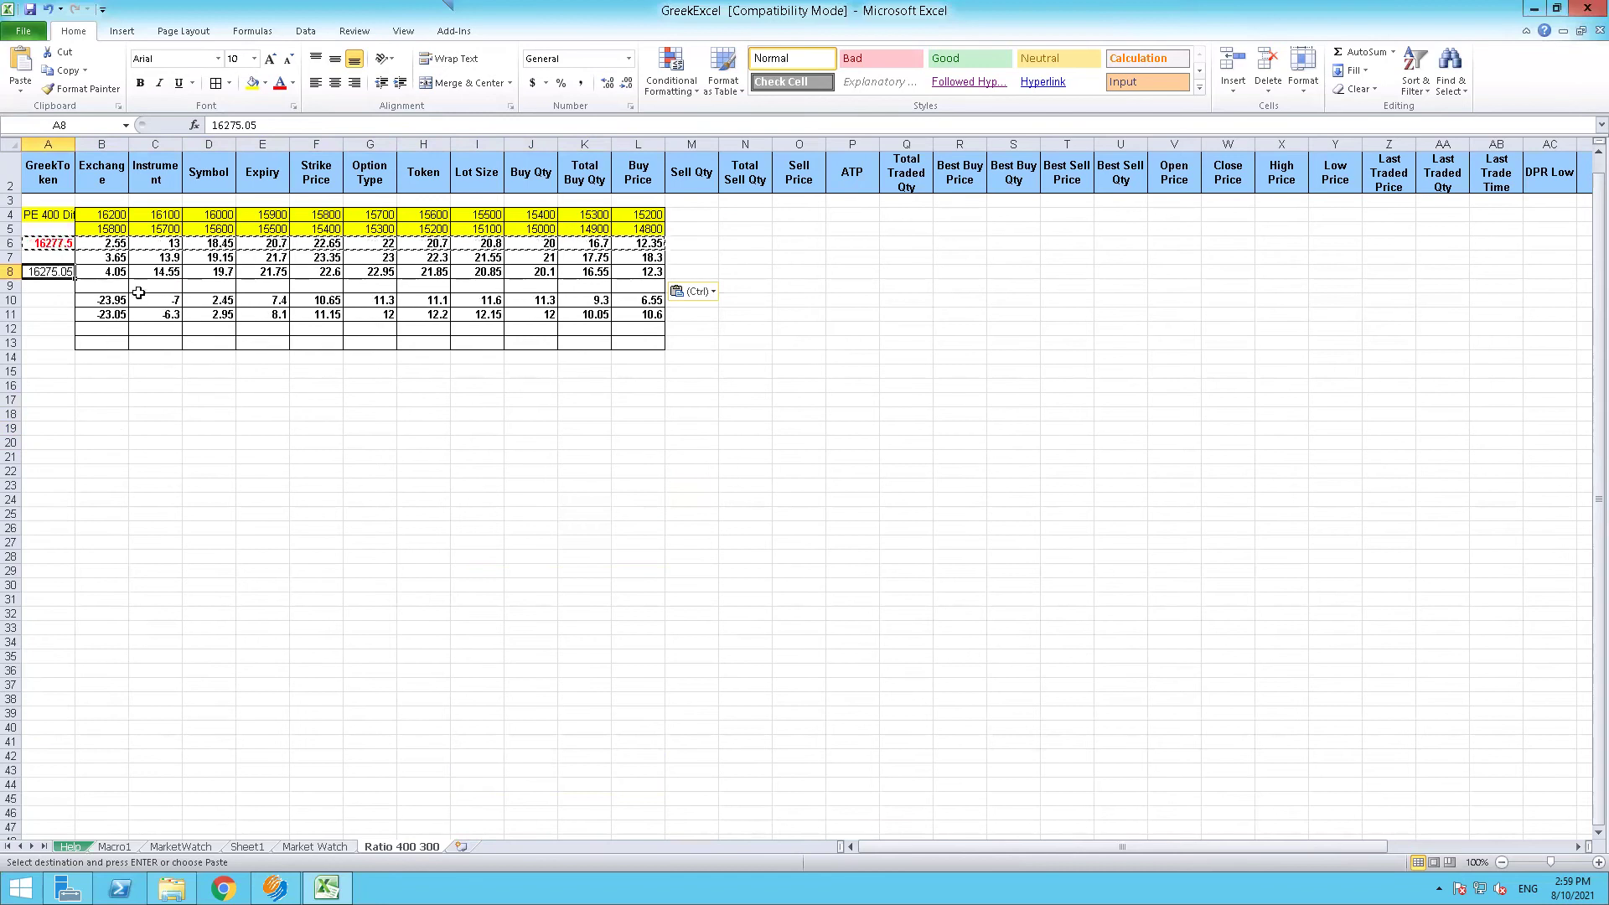
# Enter =B7-B8 in B9 and copy it across C9:L9
pyautogui.press('Down')
pyautogui.press('Right')
pyautogui.write('=B7')
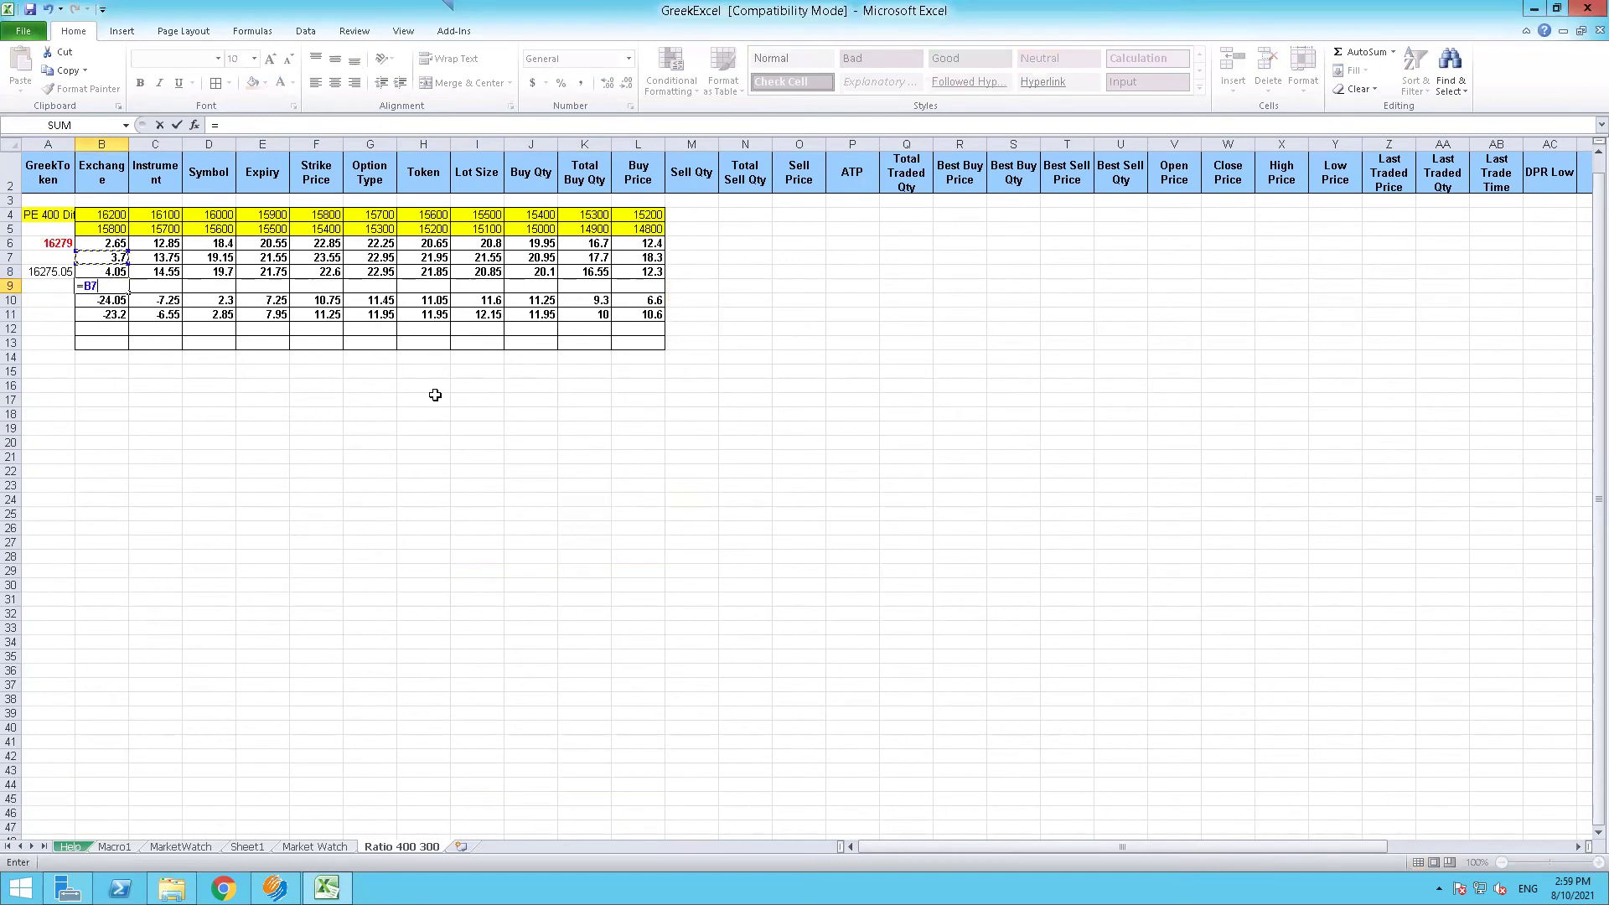
pyautogui.write('-')
pyautogui.press('Up')
pyautogui.hotkey('ctrl', 'Return')
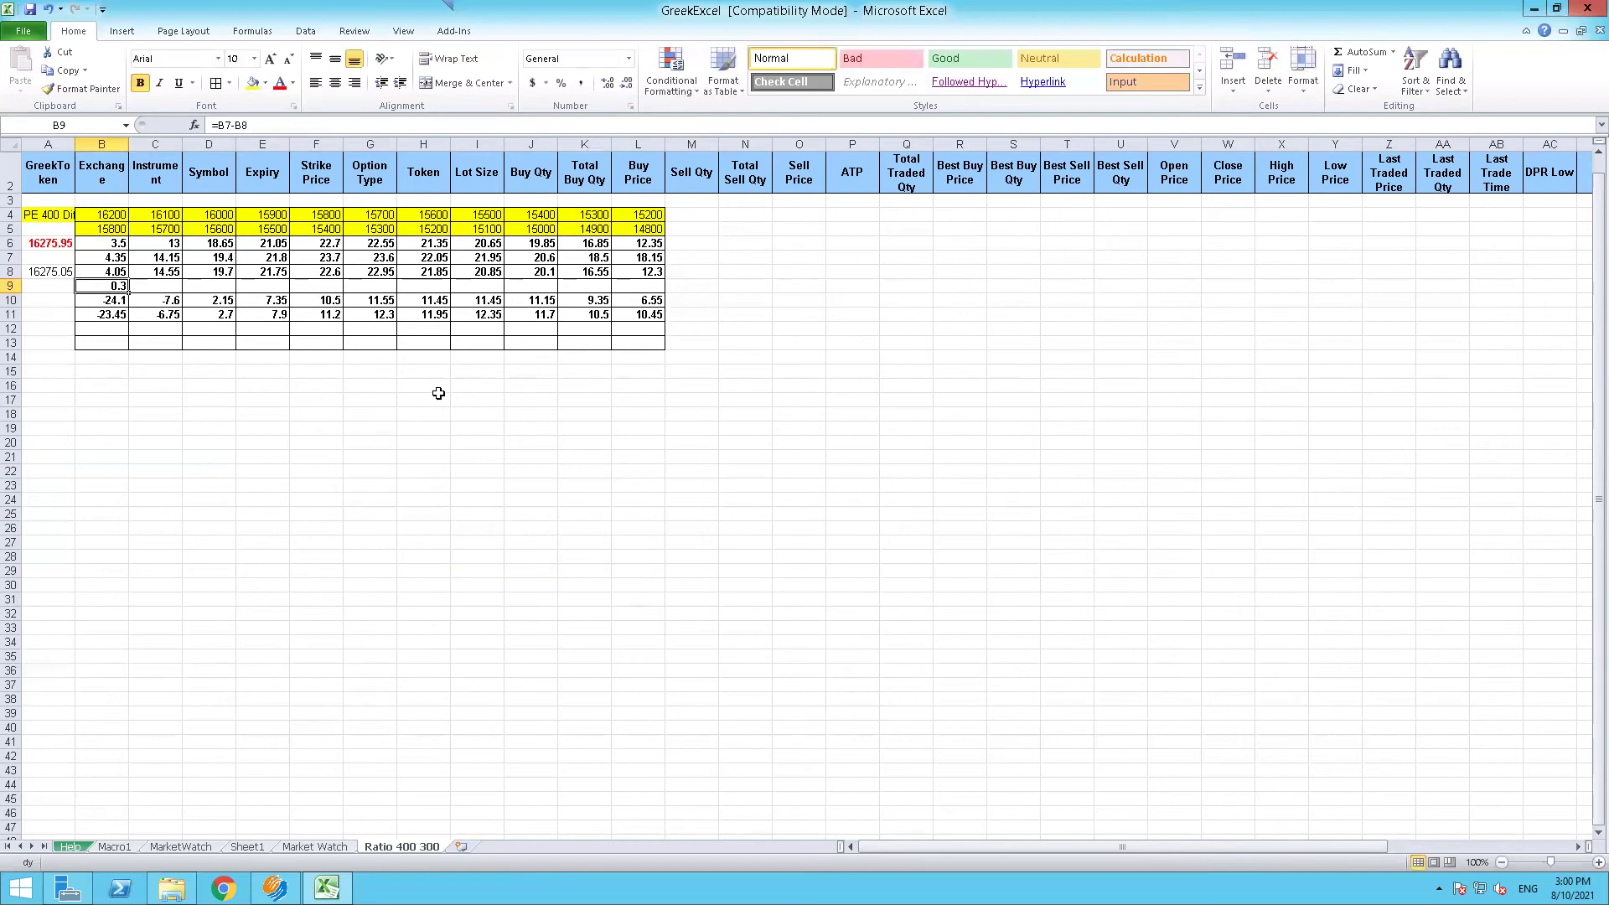
pyautogui.hotkey('ctrl', 'c')
pyautogui.hotkey('shift', 'Right')
pyautogui.hotkey('shift', 'Right')
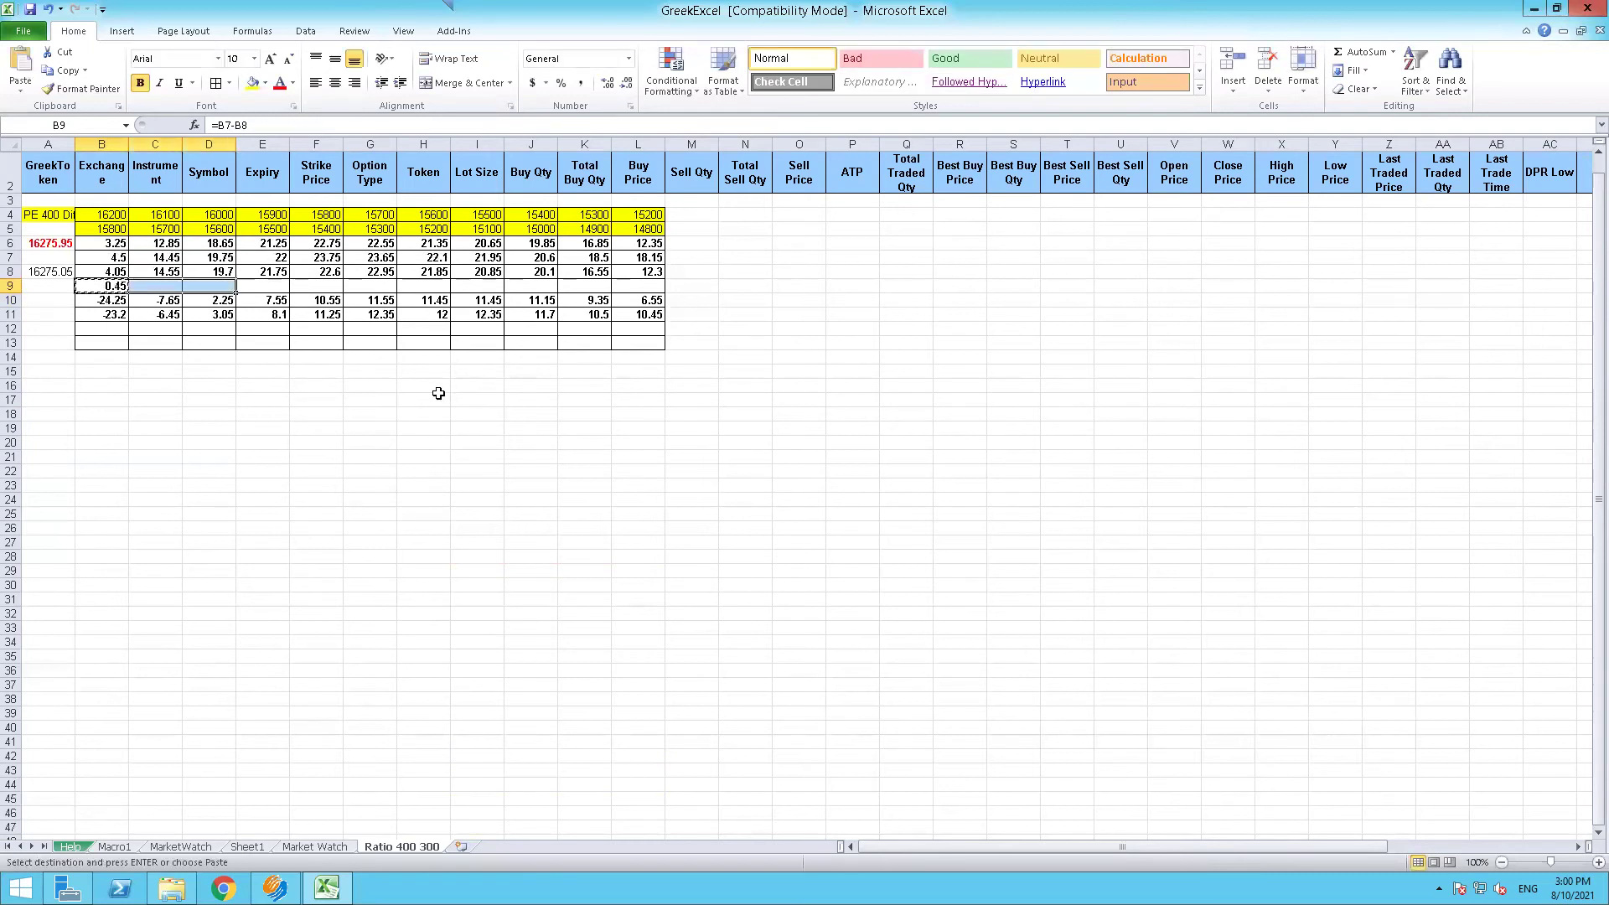
pyautogui.hotkey('shift', 'Right')
pyautogui.hotkey('shift', 'Right')
pyautogui.hotkey('shift', 'Right')
pyautogui.hotkey('shift', 'Right')
pyautogui.hotkey('shift', 'Right')
pyautogui.hotkey('shift', 'Right')
pyautogui.hotkey('shift', 'Right')
pyautogui.hotkey('ctrl', 'v')
pyautogui.press('Down')
pyautogui.press('Down')
pyautogui.press('Down')
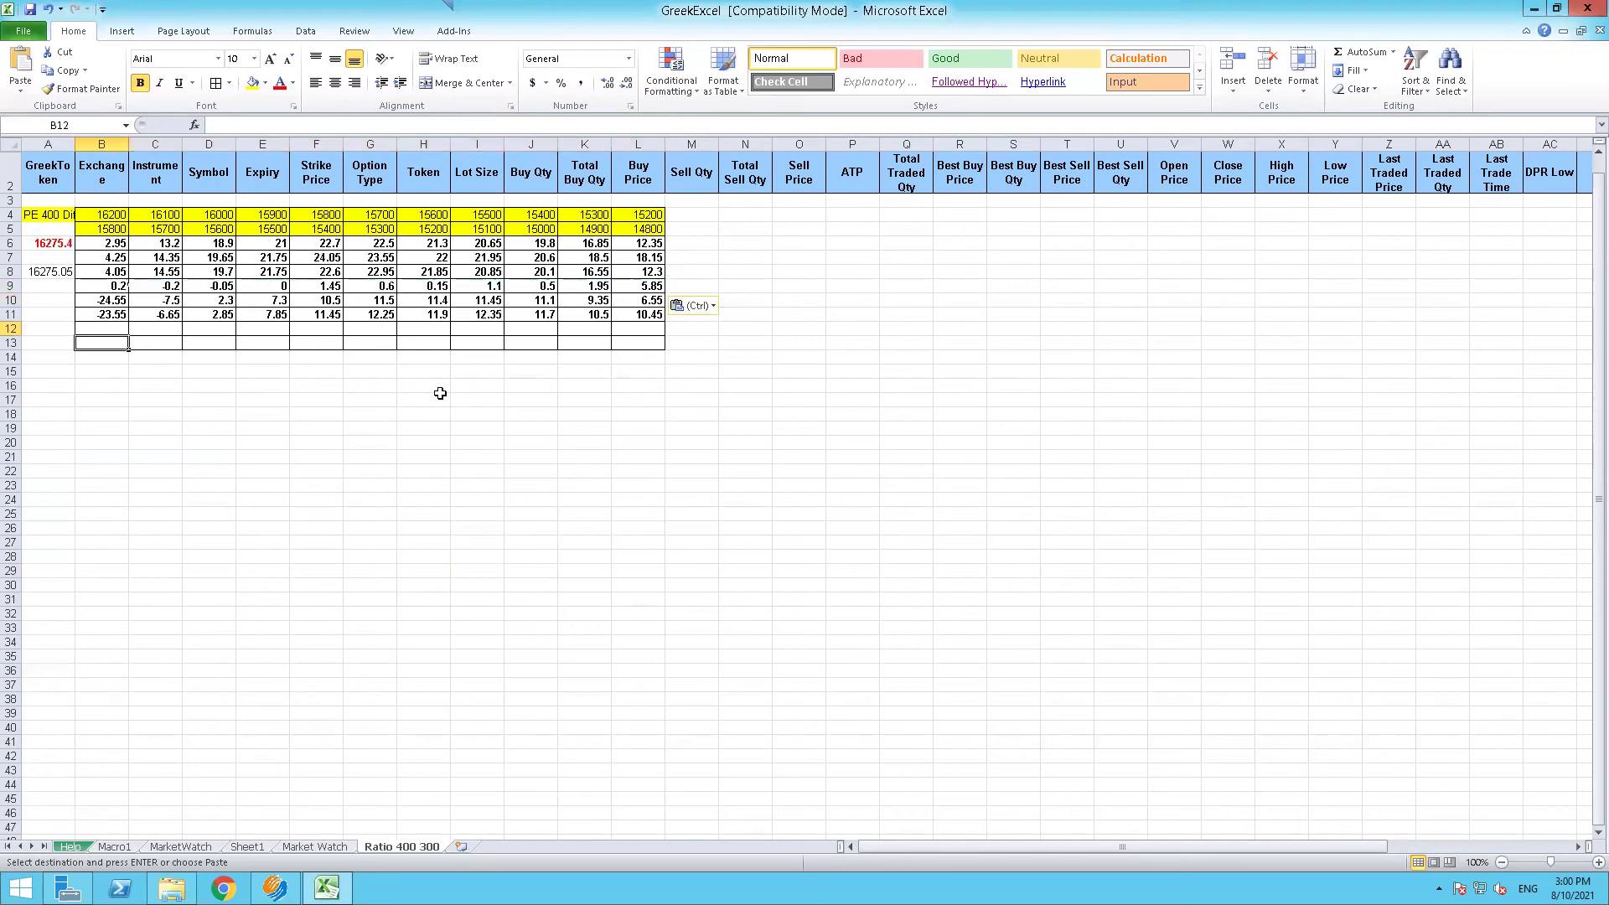
pyautogui.press('Up')
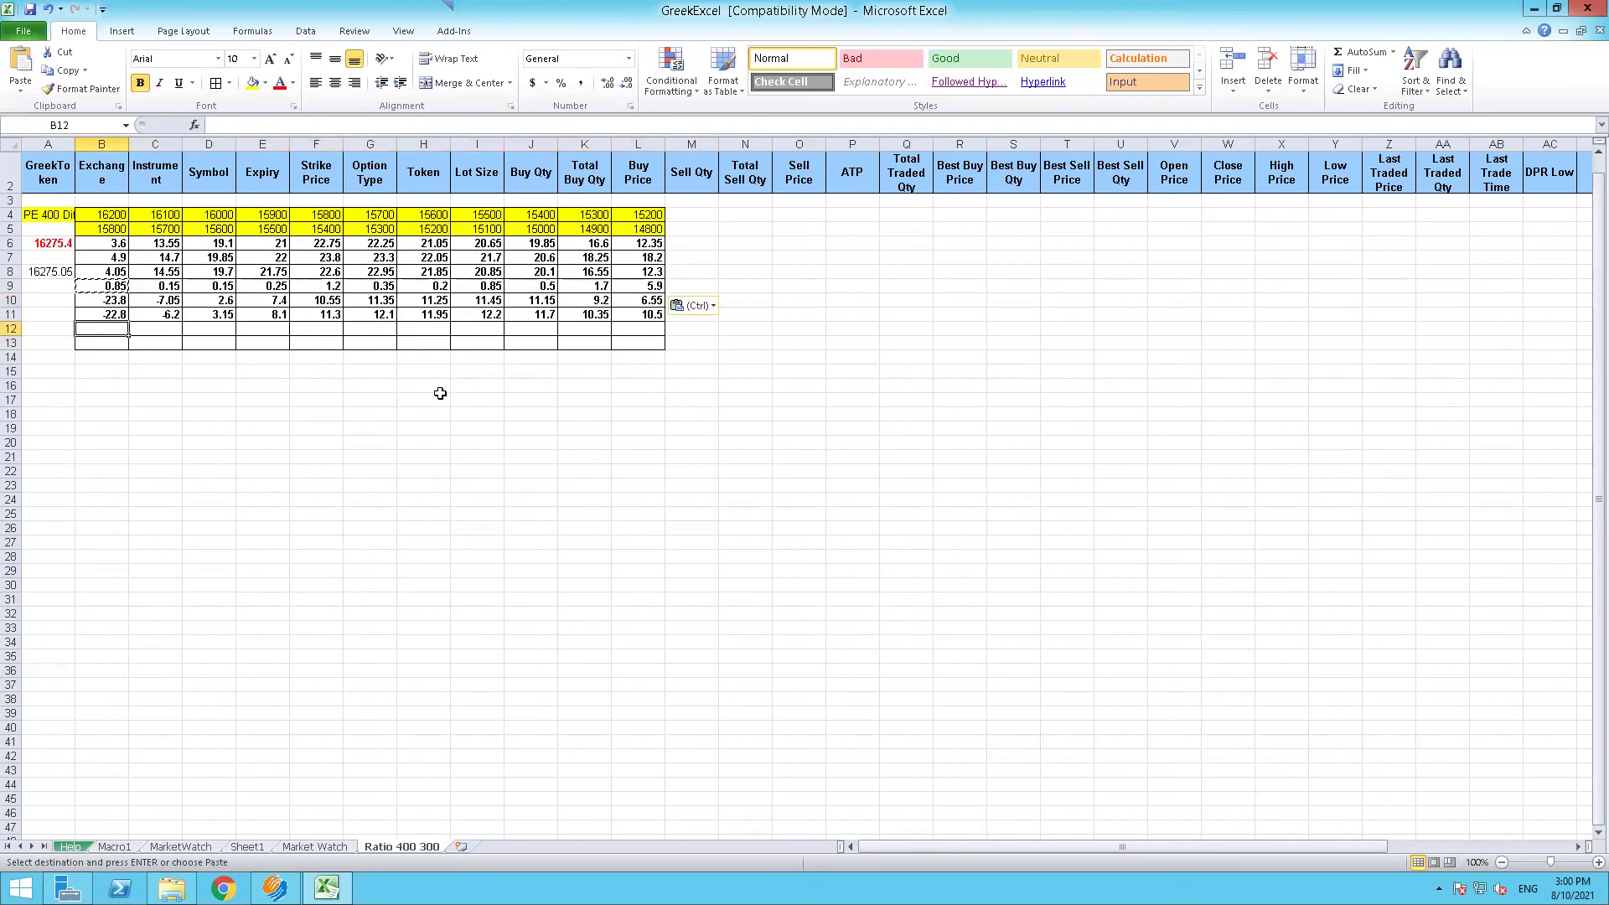
pyautogui.press('Escape')
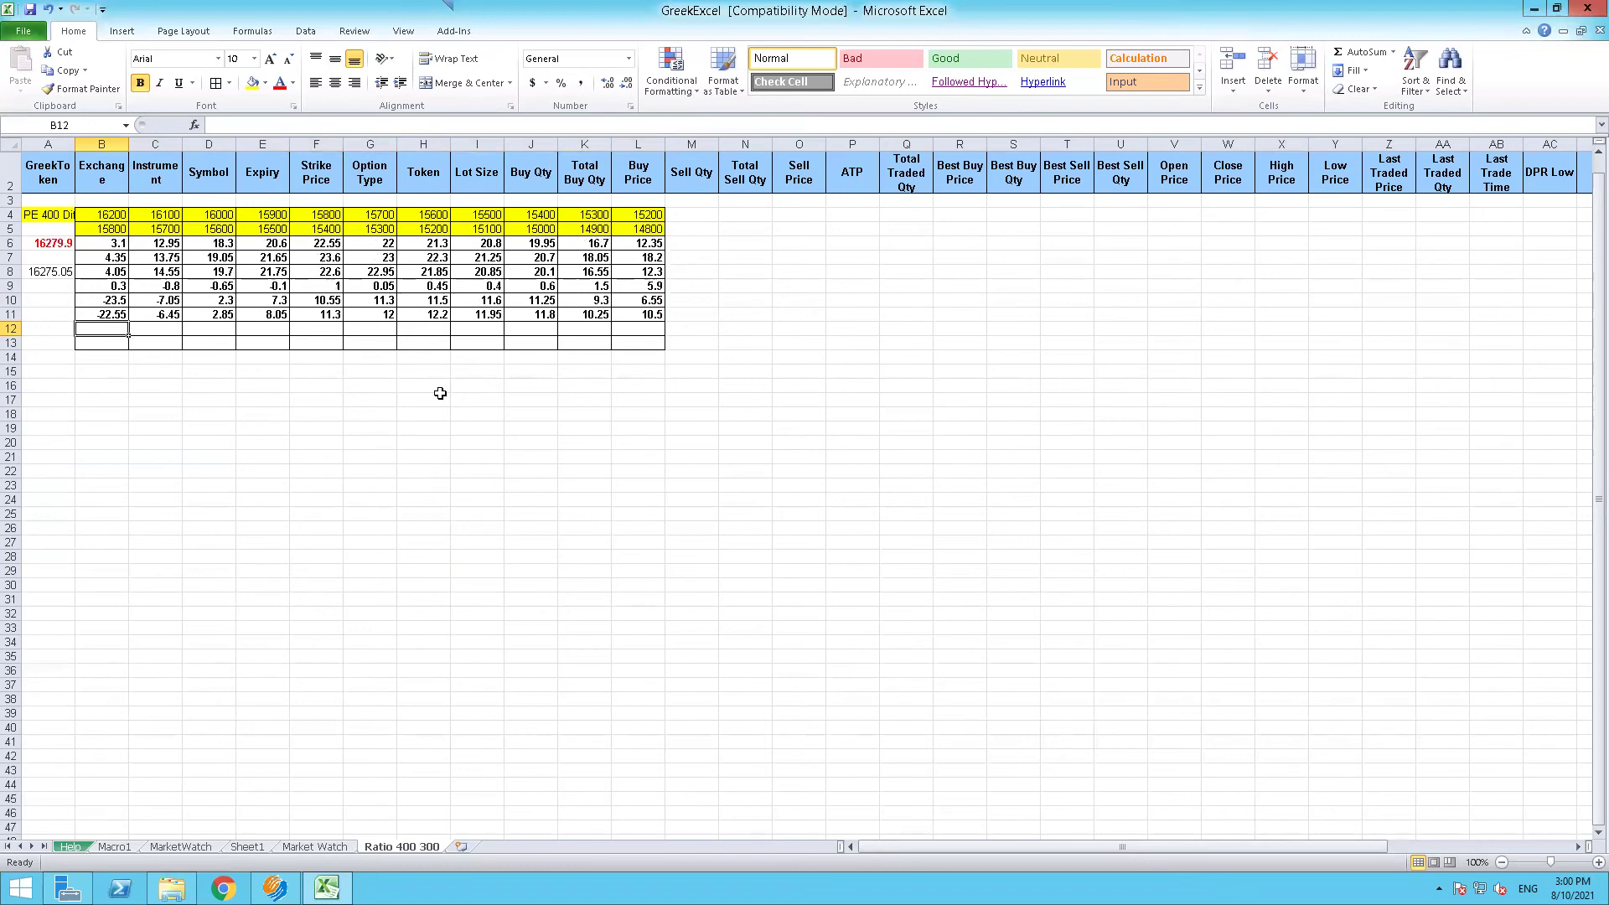
# Link cell A10 to A6 with the formula =+A6
pyautogui.press('Up')
pyautogui.press('Left')
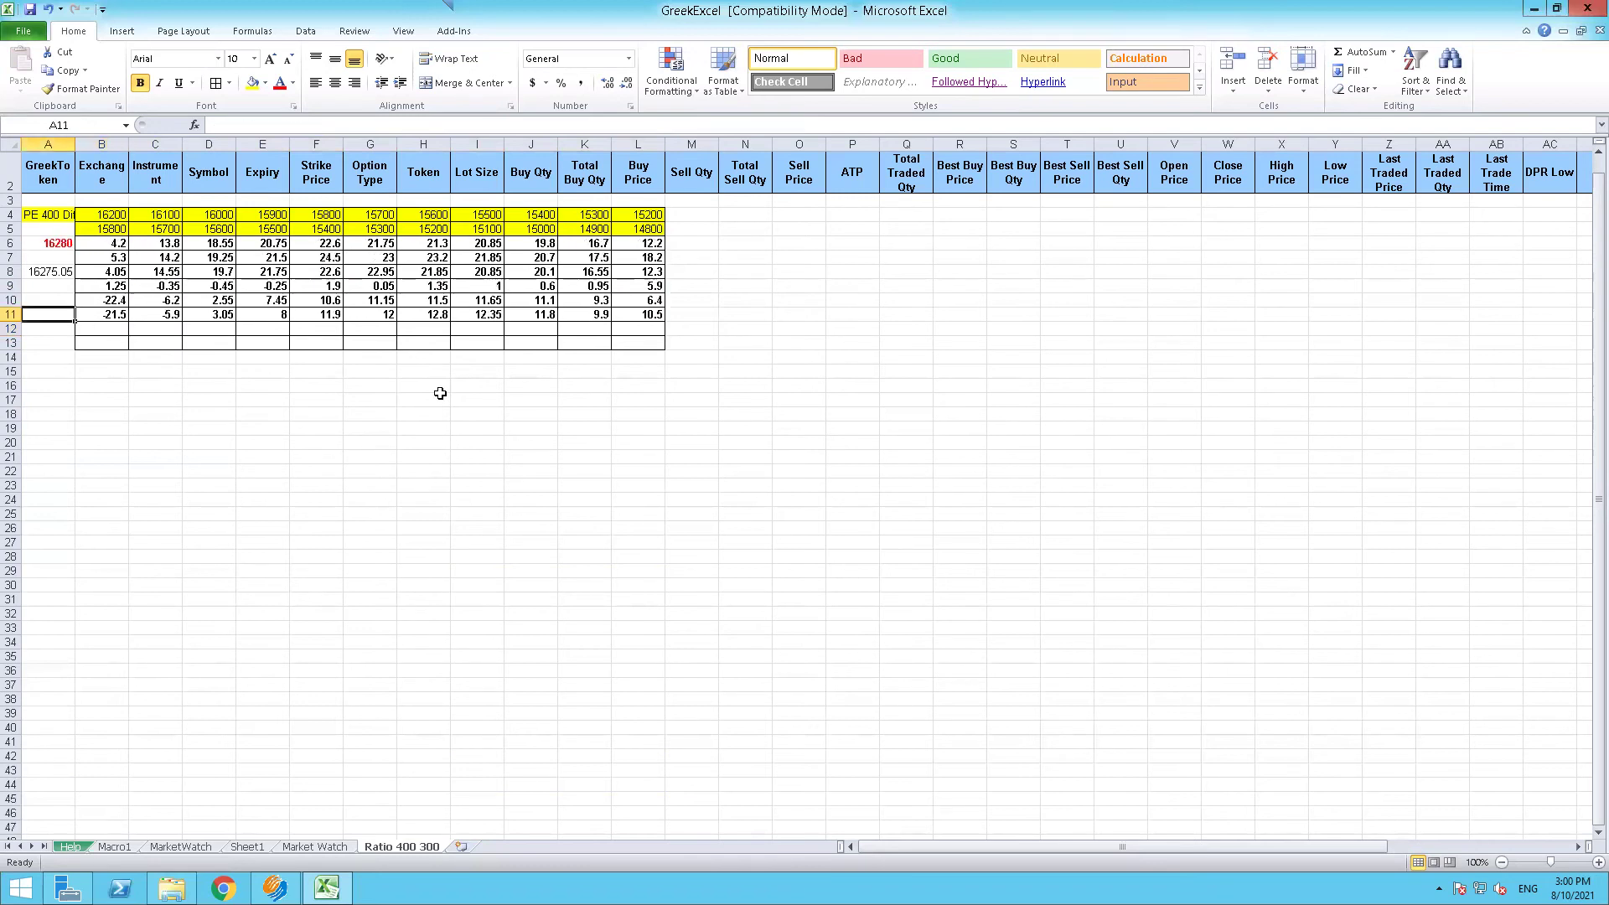
pyautogui.press('Up')
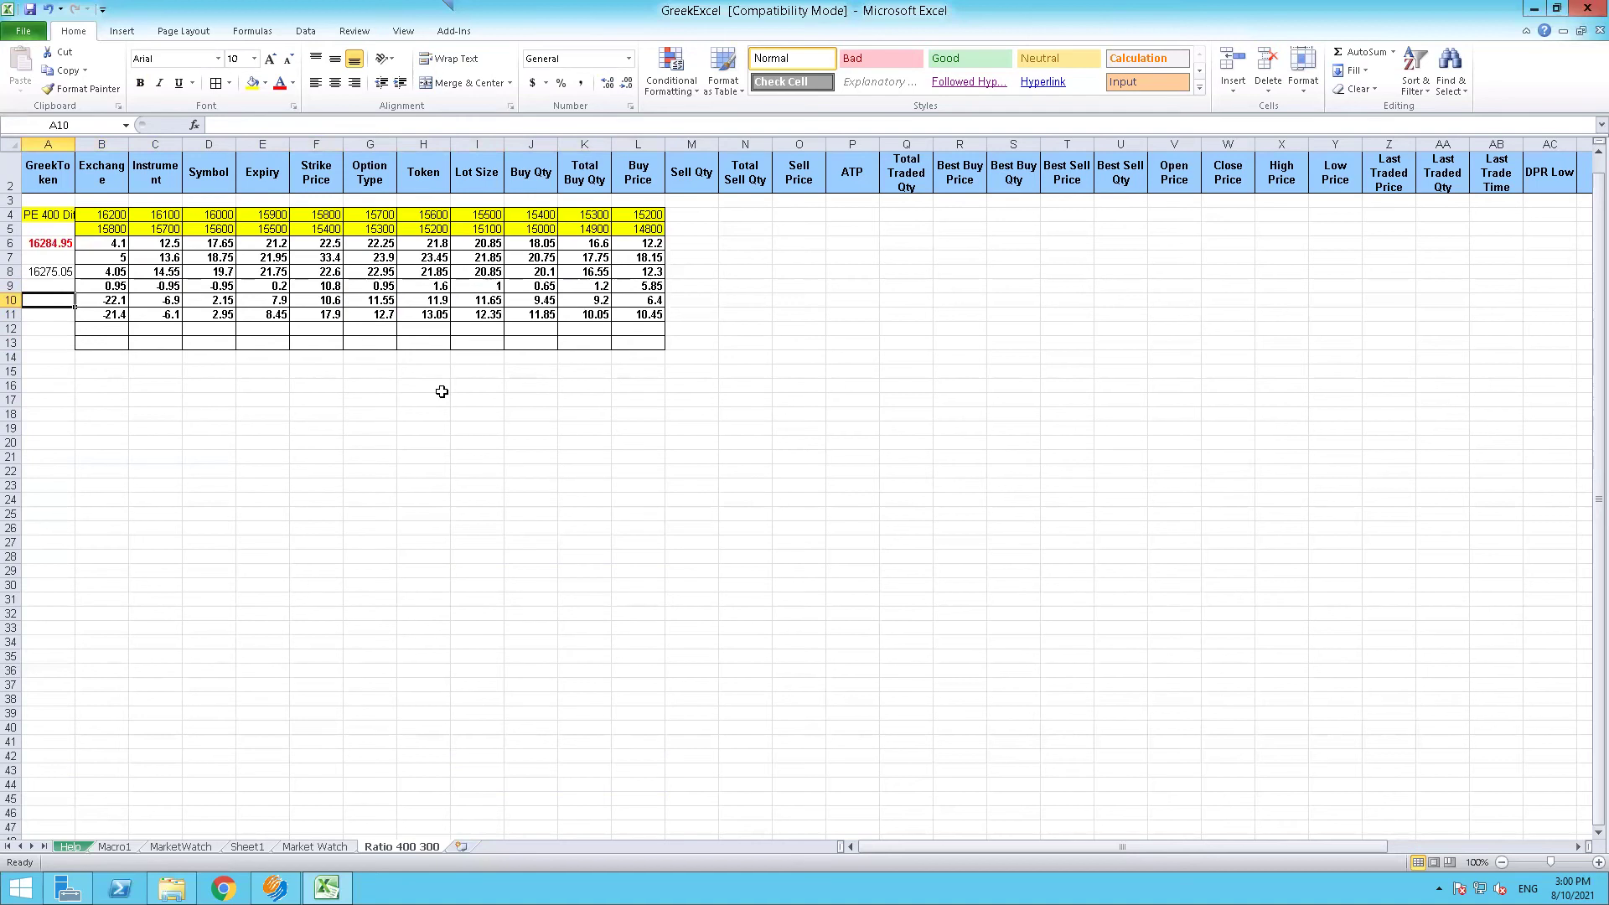
pyautogui.write('+')
pyautogui.press('Up')
pyautogui.press('Up')
pyautogui.press('Return')
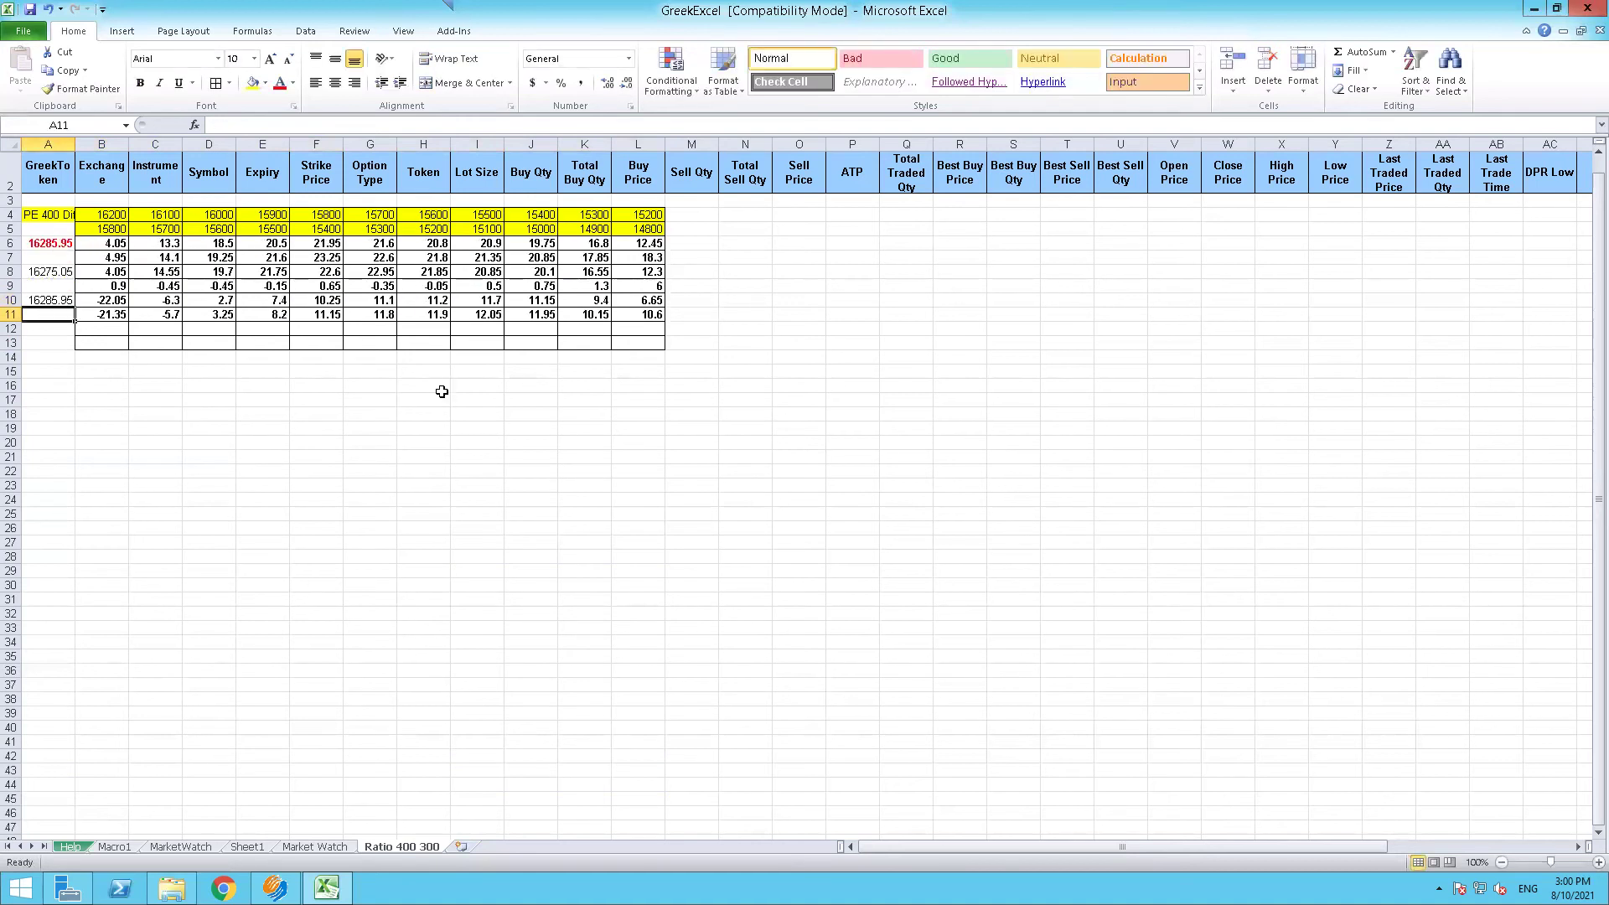
# Copy A10:L10 and paste it as static values into row 12
pyautogui.press('Up')
pyautogui.press('Right')
pyautogui.hotkey('shift', 'Right')
pyautogui.hotkey('shift', 'Right')
pyautogui.hotkey('shift', 'Right')
pyautogui.hotkey('shift', 'Right')
pyautogui.hotkey('shift', 'Right')
pyautogui.hotkey('shift', 'Right')
pyautogui.hotkey('shift', 'Right')
pyautogui.hotkey('shift', 'Right')
pyautogui.hotkey('shift', 'Right')
pyautogui.hotkey('shift', 'Right')
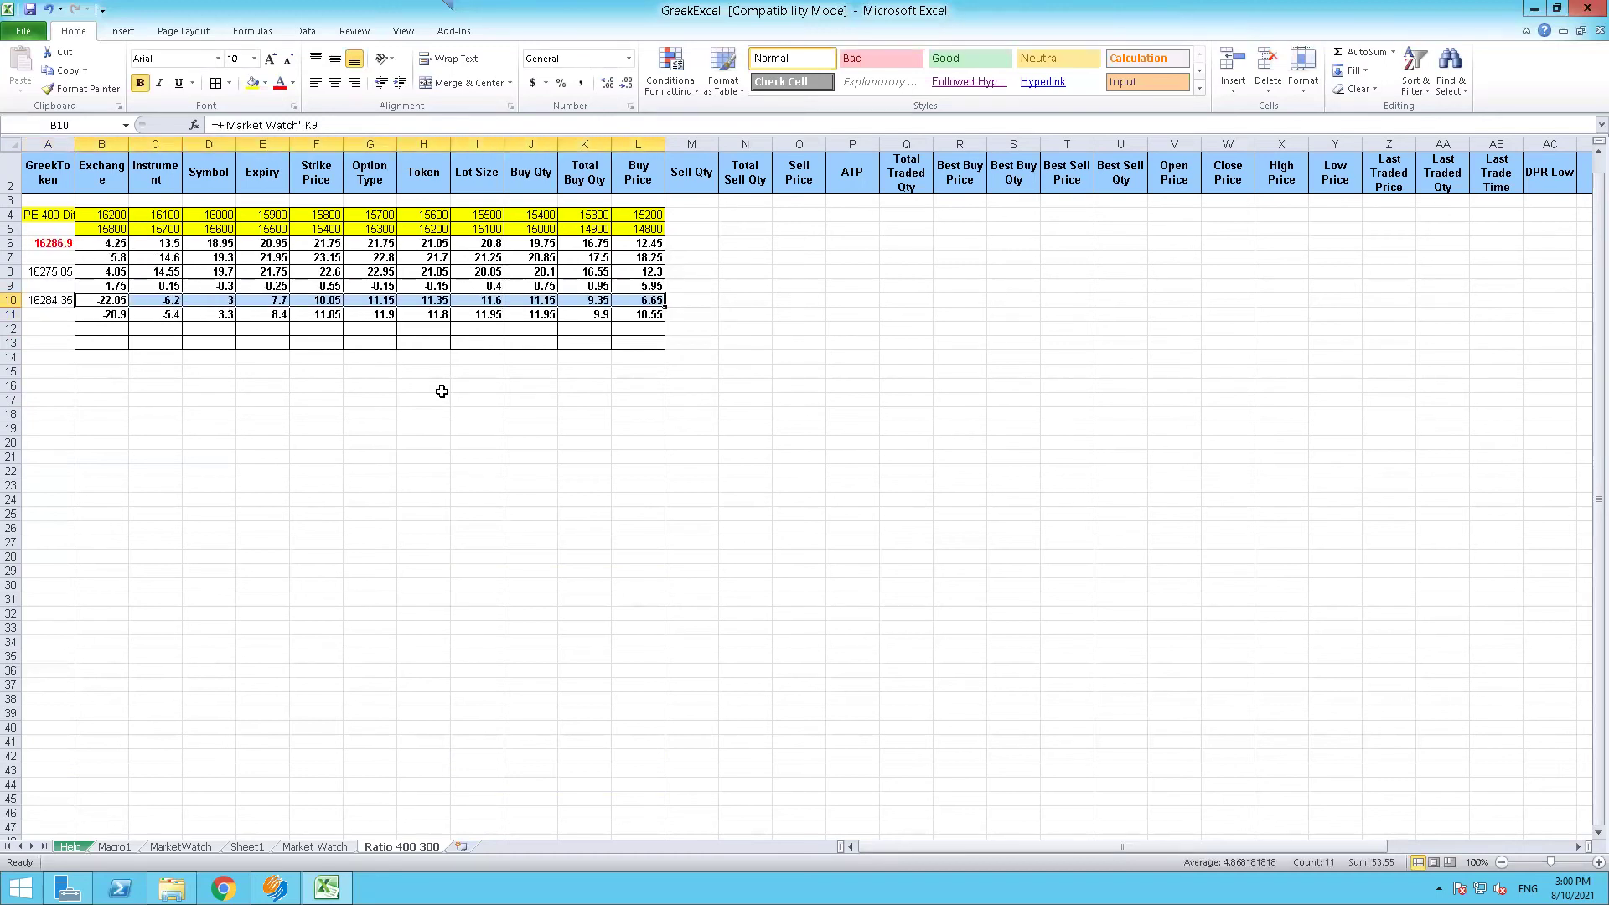
pyautogui.press('Left')
pyautogui.hotkey('shift', 'Right')
pyautogui.hotkey('shift', 'Right')
pyautogui.hotkey('shift', 'Right')
pyautogui.hotkey('shift', 'Right')
pyautogui.hotkey('shift', 'Right')
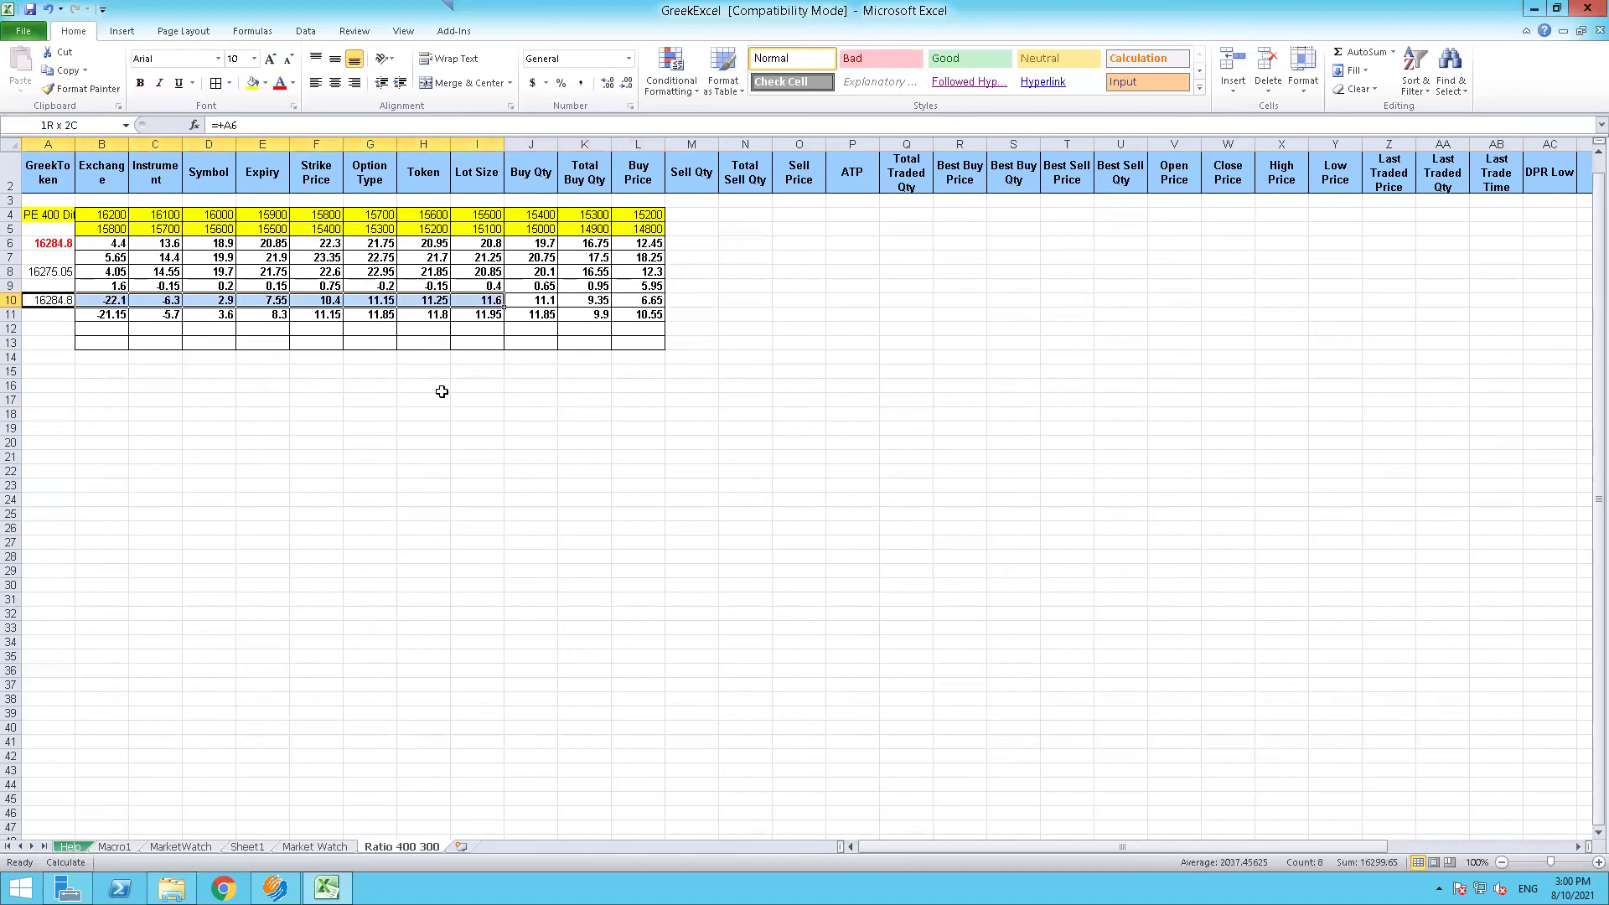
pyautogui.hotkey('shift', 'Right')
pyautogui.hotkey('shift', 'Right')
pyautogui.hotkey('shift', 'Right')
pyautogui.hotkey('shift', 'Right')
pyautogui.hotkey('shift', 'Left')
pyautogui.hotkey('ctrl', 'c')
pyautogui.press('Down')
pyautogui.press('Down')
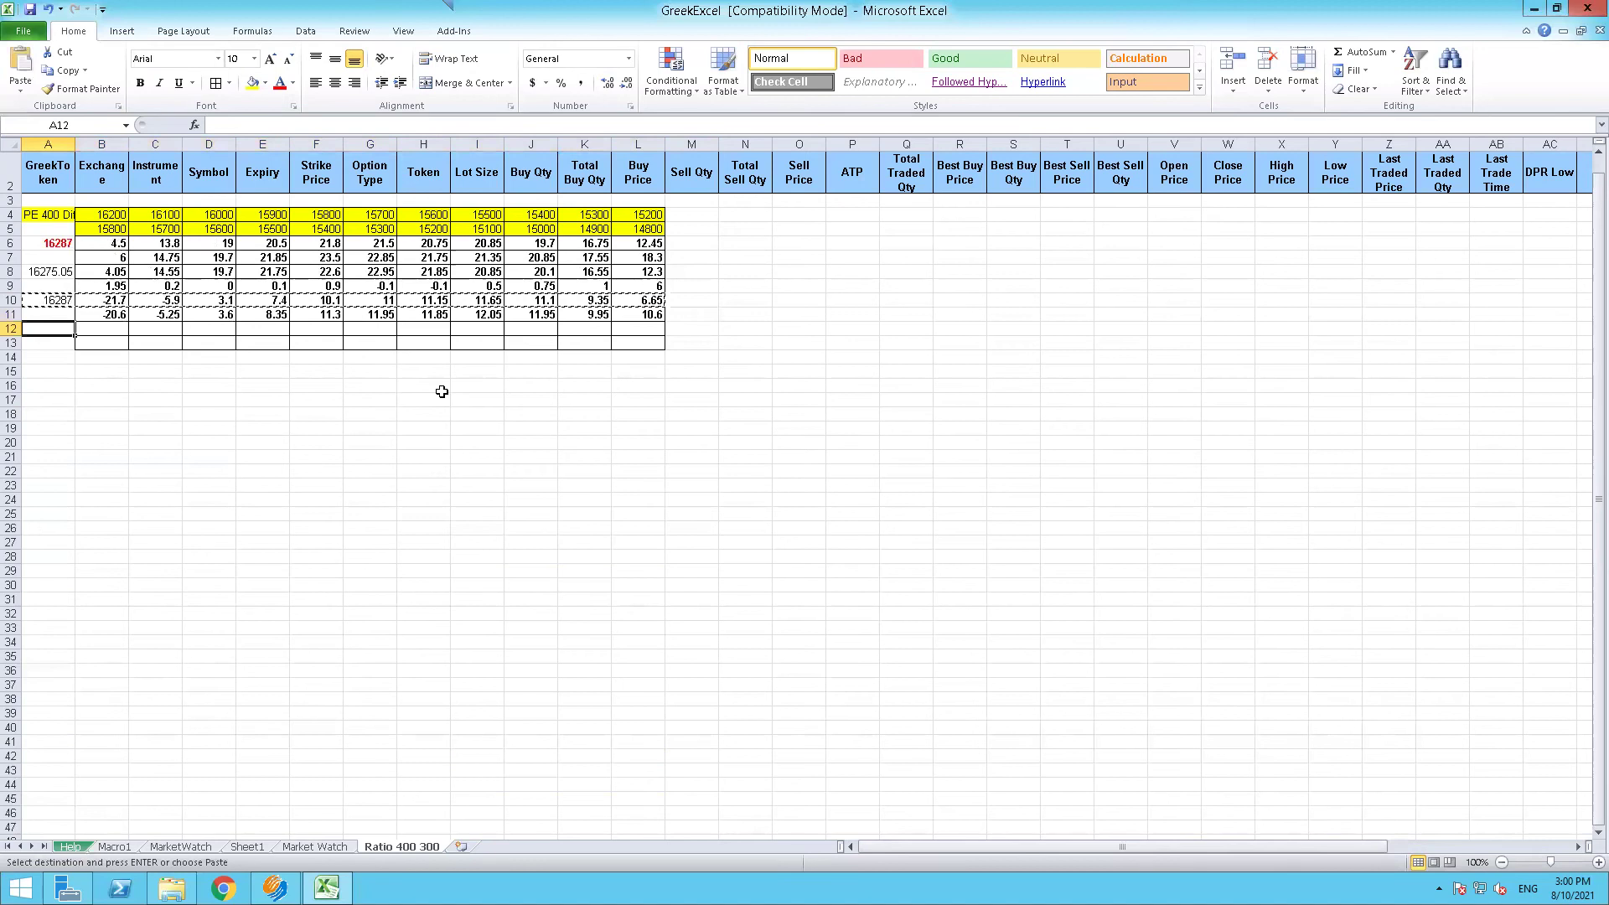
pyautogui.rightClick(33, 330)
pyautogui.click(95, 401)
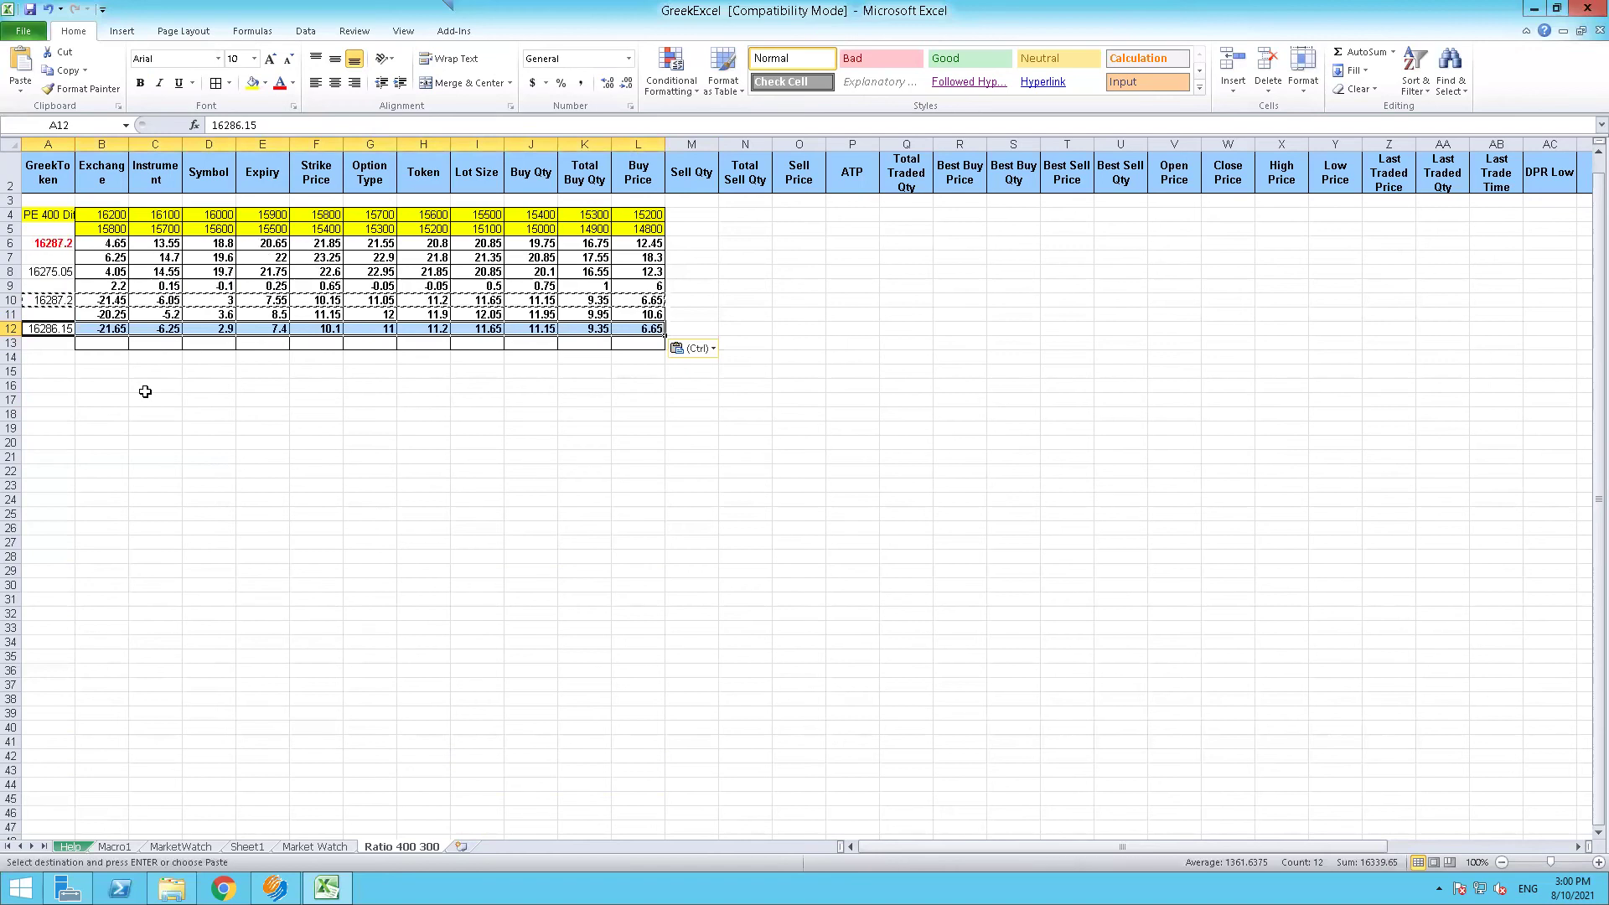
# Enter =B11-B12 in B13 and fill it across C13:L13
pyautogui.click(102, 342)
pyautogui.write('=')
pyautogui.press('Up')
pyautogui.press('Up')
pyautogui.press('Up')
pyautogui.press('Return')
pyautogui.hotkey('ctrl', 'c')
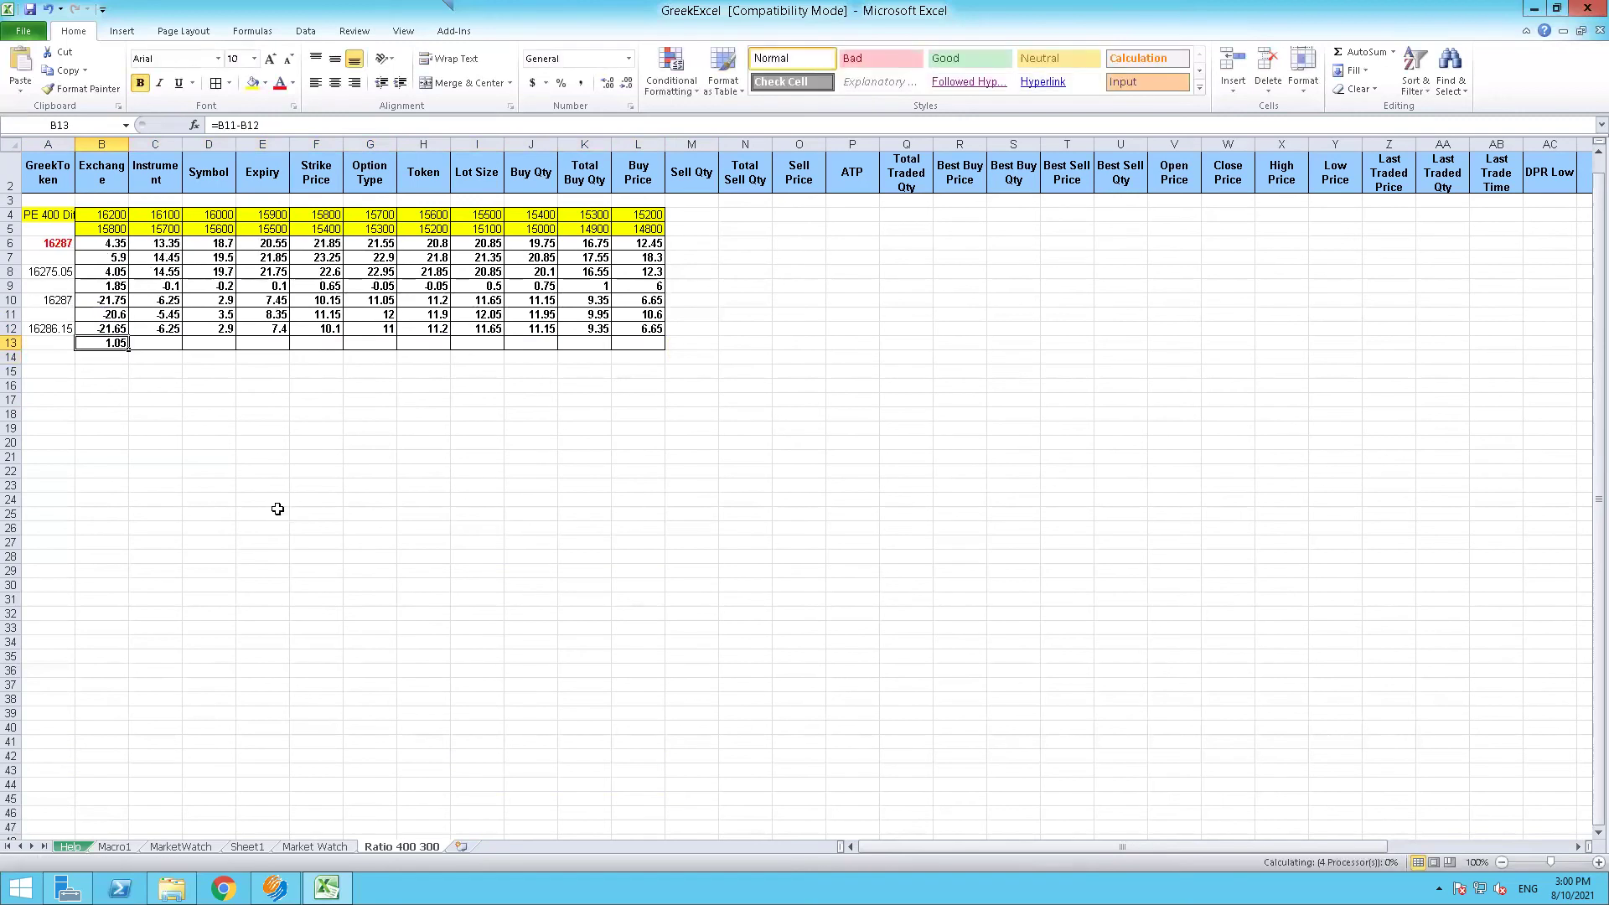
pyautogui.hotkey('shift', 'Right')
pyautogui.hotkey('shift', 'Right')
pyautogui.hotkey('shift', 'Right')
pyautogui.hotkey('shift', 'Right')
pyautogui.hotkey('shift', 'Right')
pyautogui.hotkey('shift', 'Right')
pyautogui.hotkey('shift', 'Right')
pyautogui.hotkey('ctrl', 'v')
pyautogui.press('Escape')
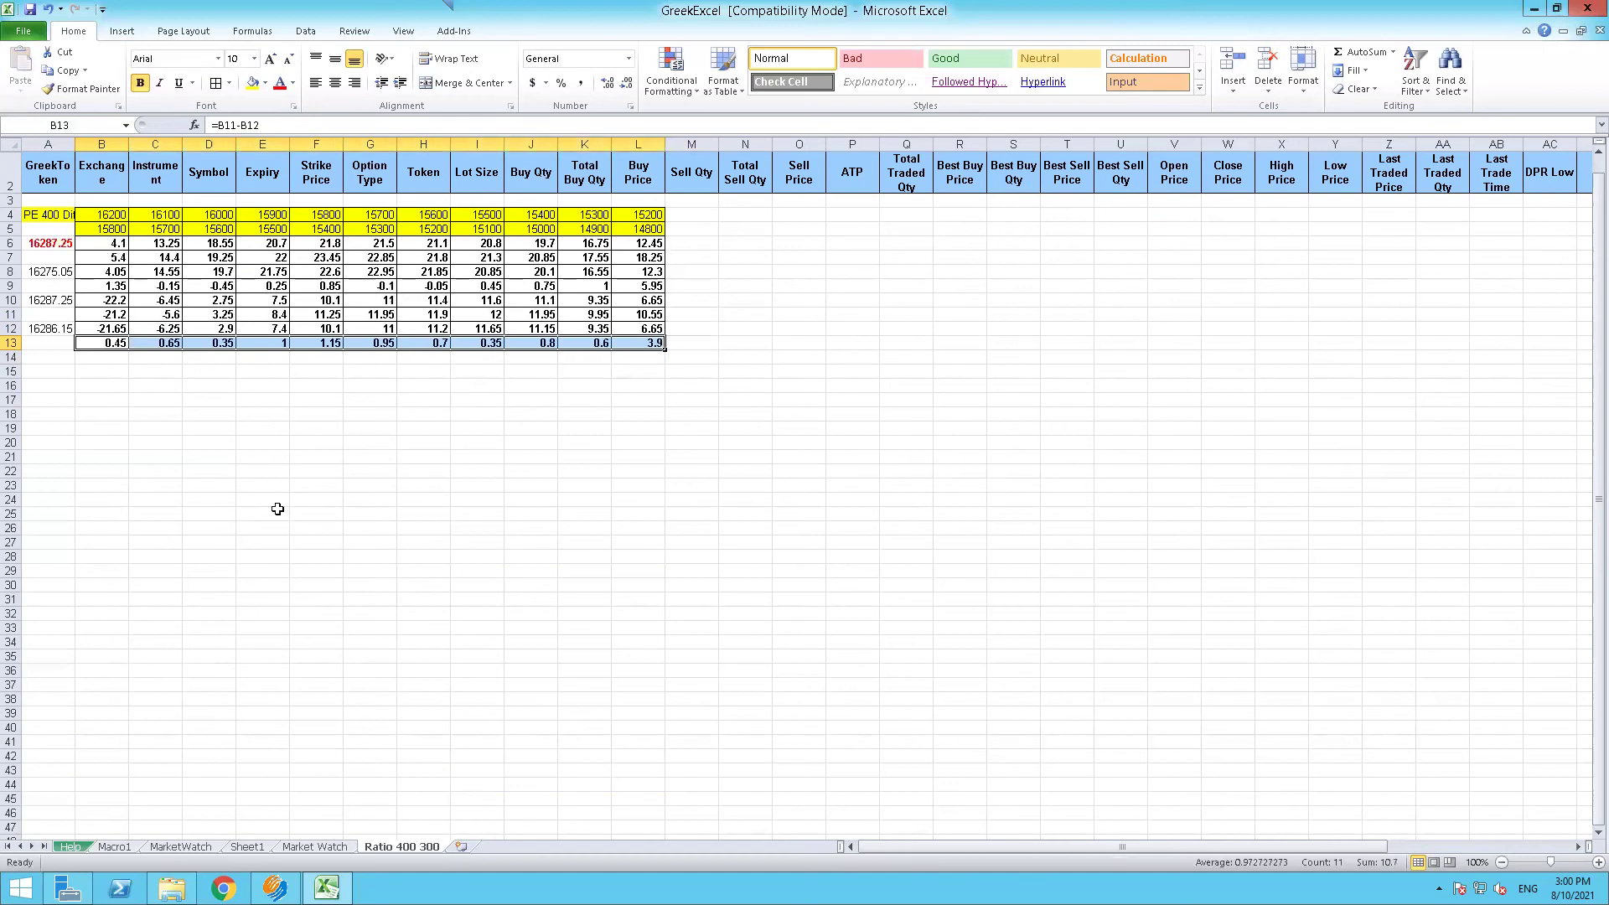
pyautogui.press('Left')
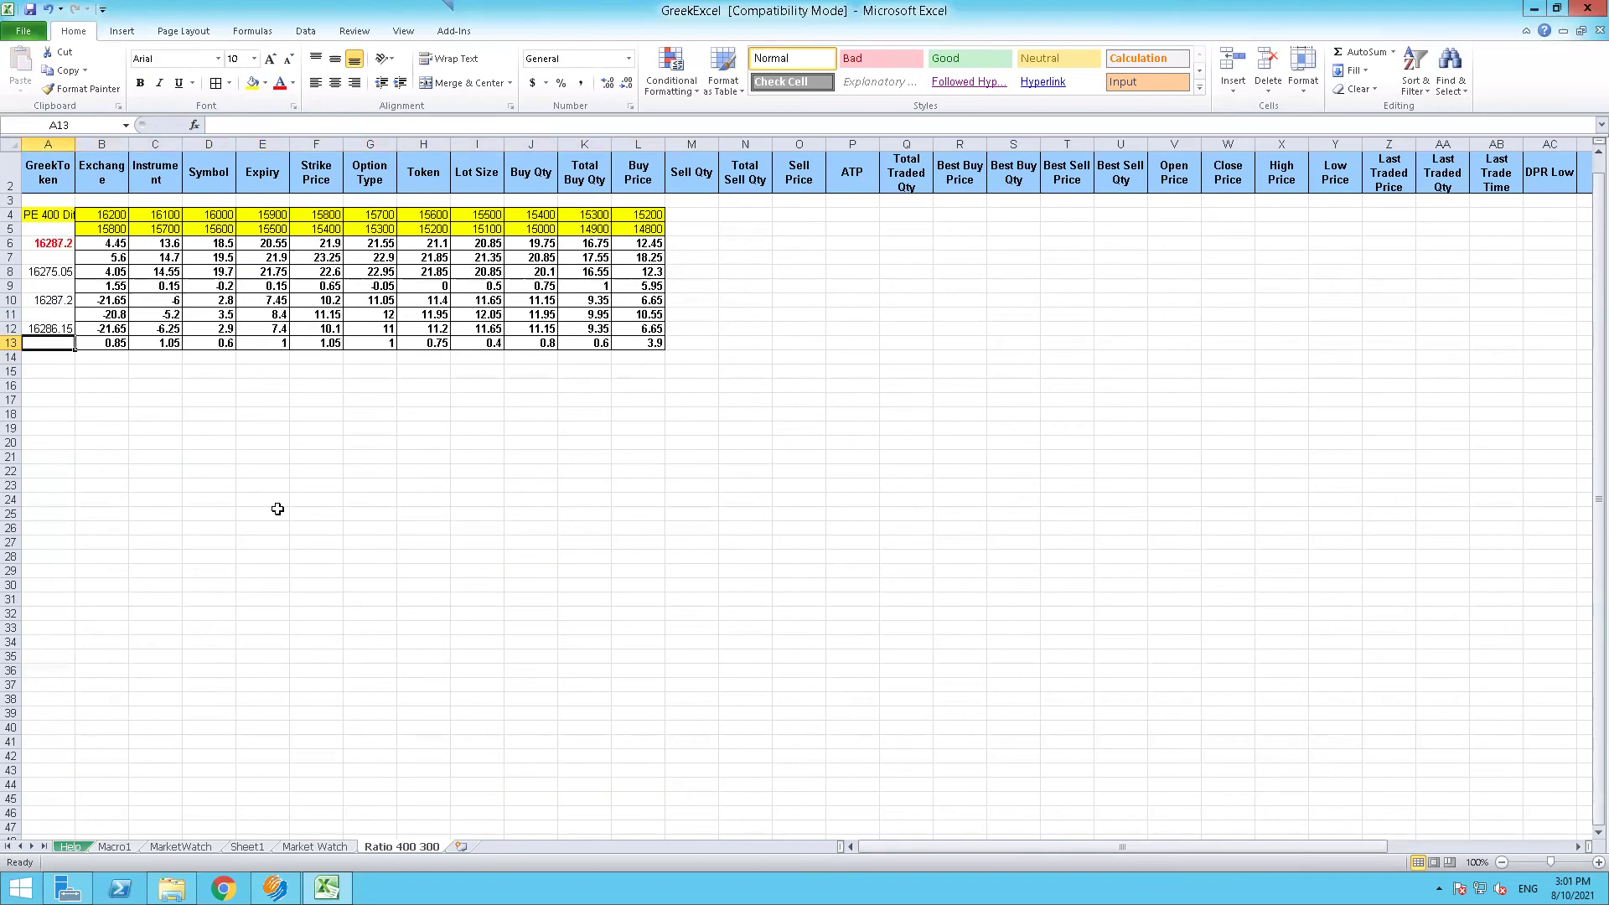
pyautogui.write('=')
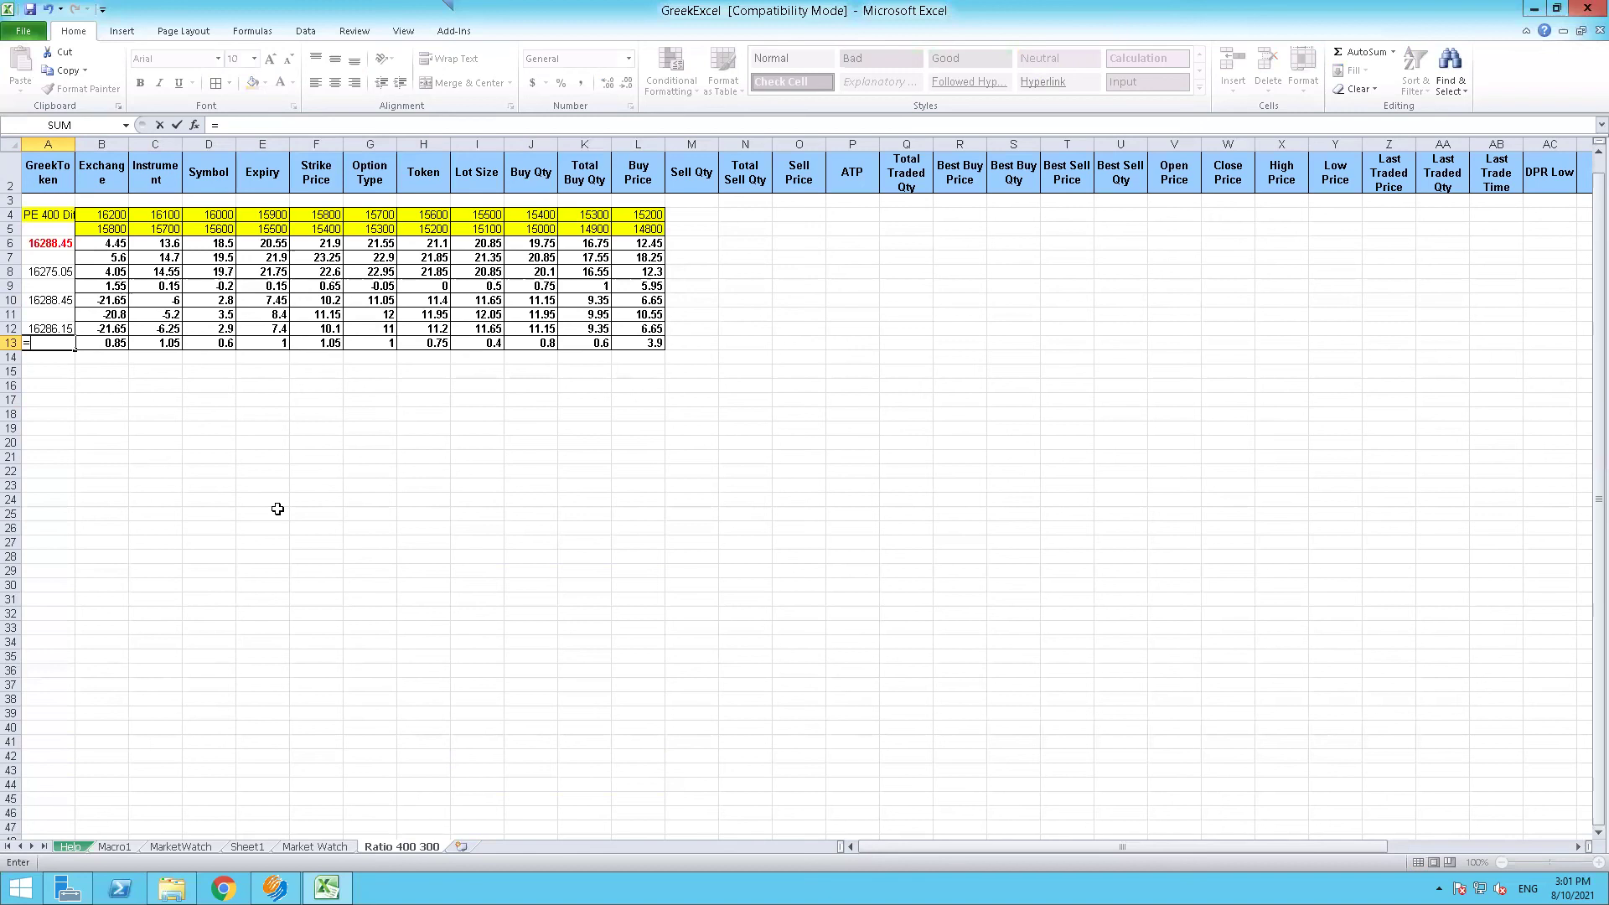
pyautogui.press('Escape')
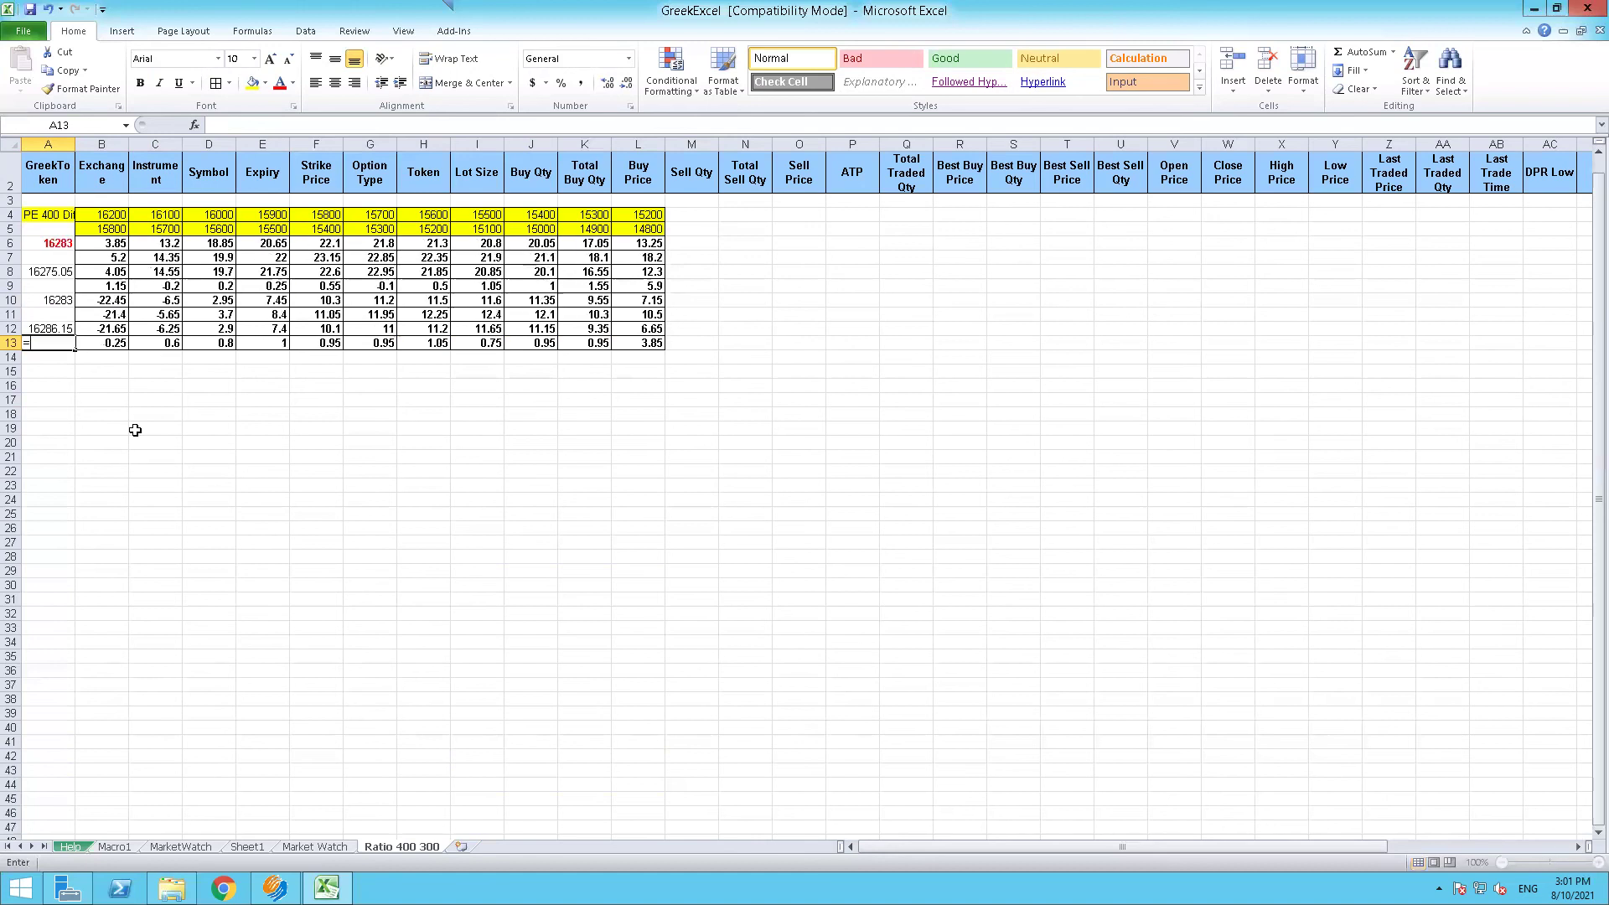
pyautogui.write('=')
pyautogui.press('Up')
pyautogui.write('-')
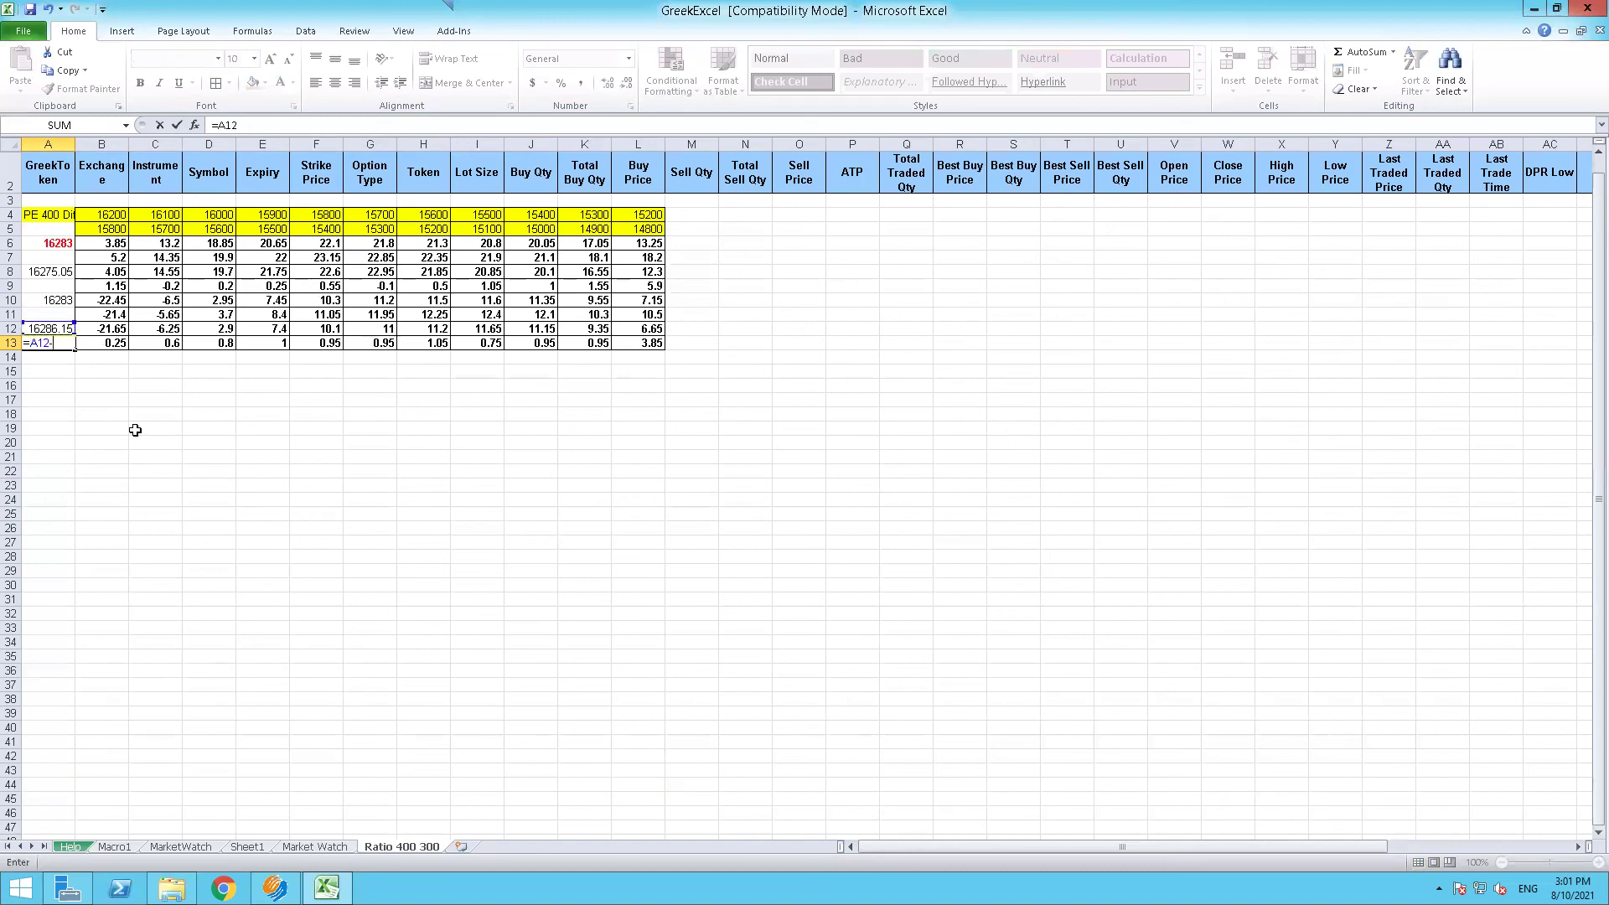
pyautogui.press('Up')
pyautogui.press('Up')
pyautogui.press('Up')
pyautogui.press('Up')
pyautogui.press('Escape')
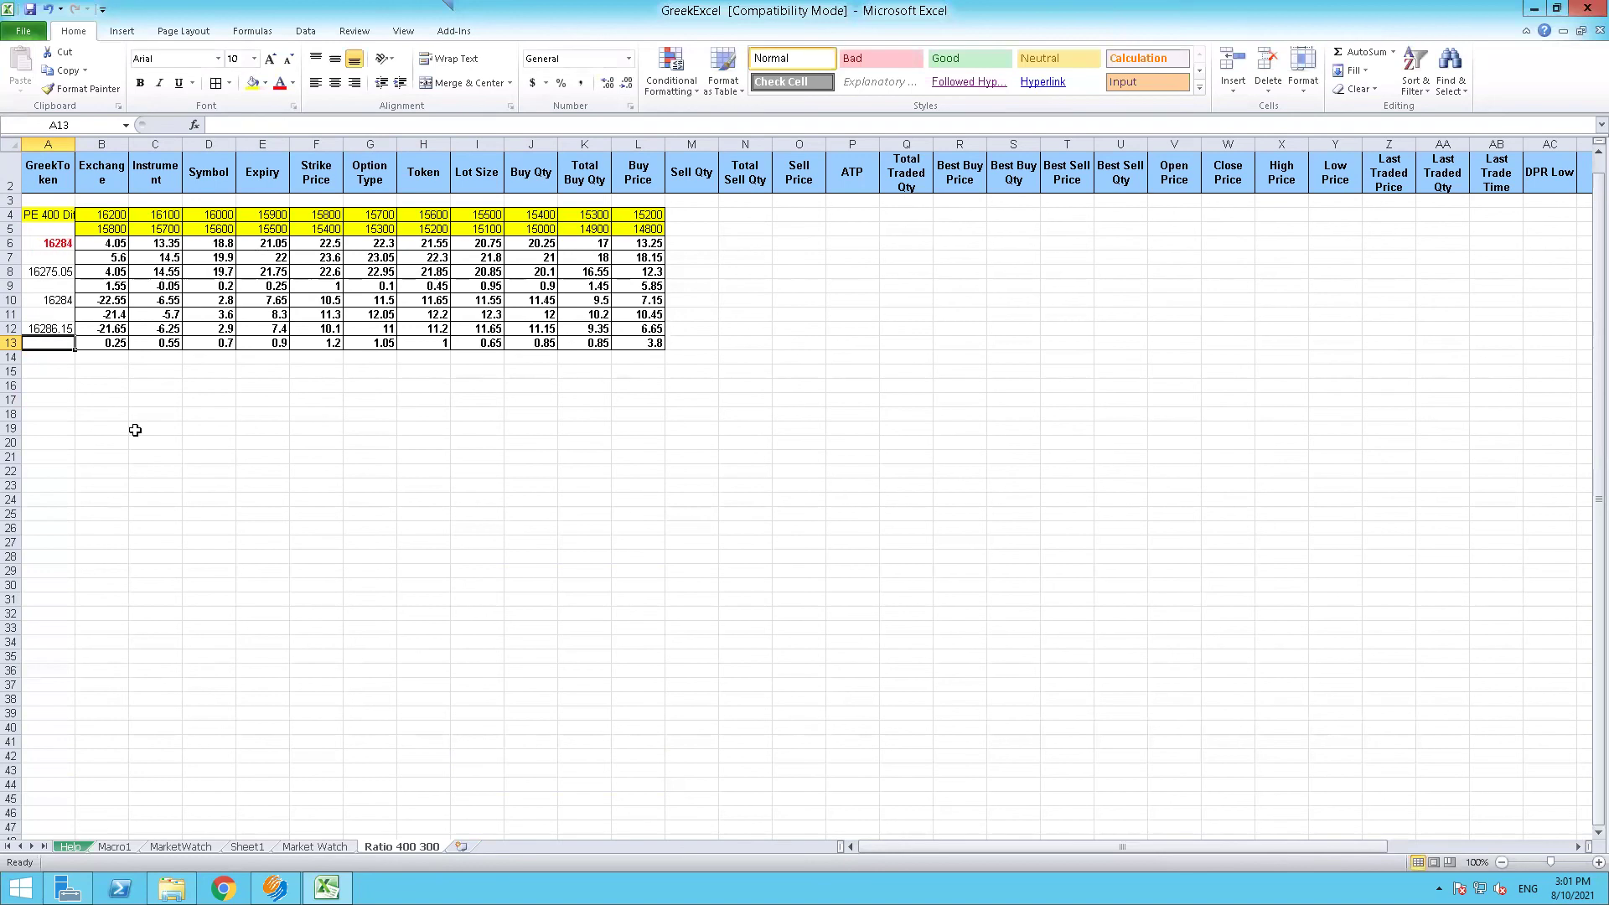
pyautogui.click(129, 428)
pyautogui.write('+')
# Link B18 to Market Watch cell I66 and B19 to cell J66
pyautogui.click(300, 848)
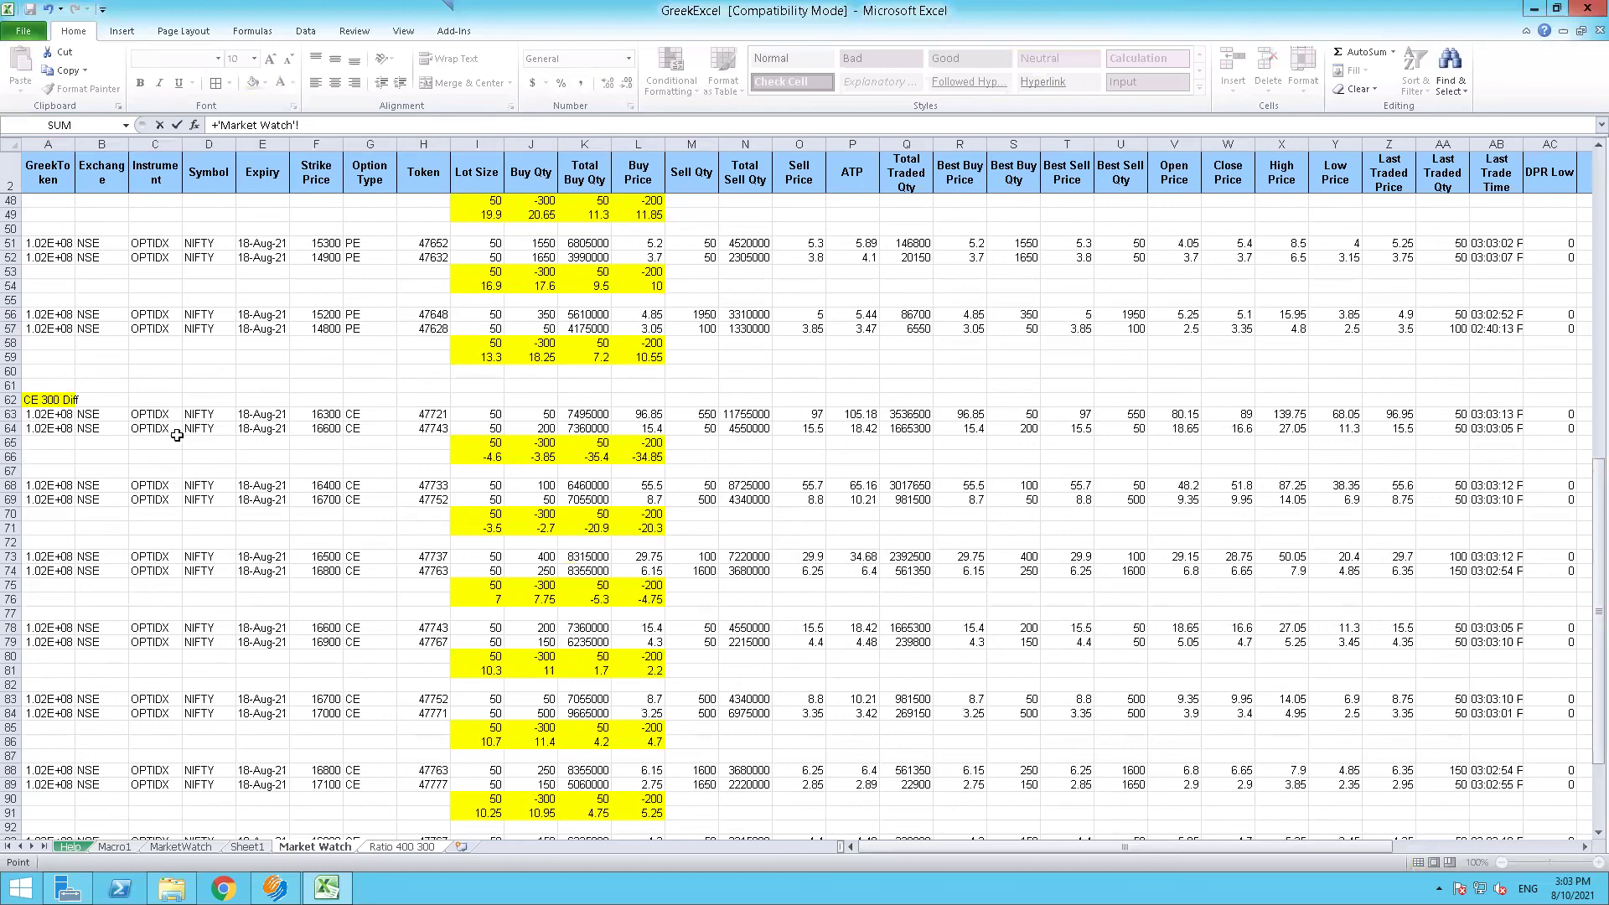
pyautogui.click(495, 457)
pyautogui.press('Return')
pyautogui.write('+')
pyautogui.click(315, 846)
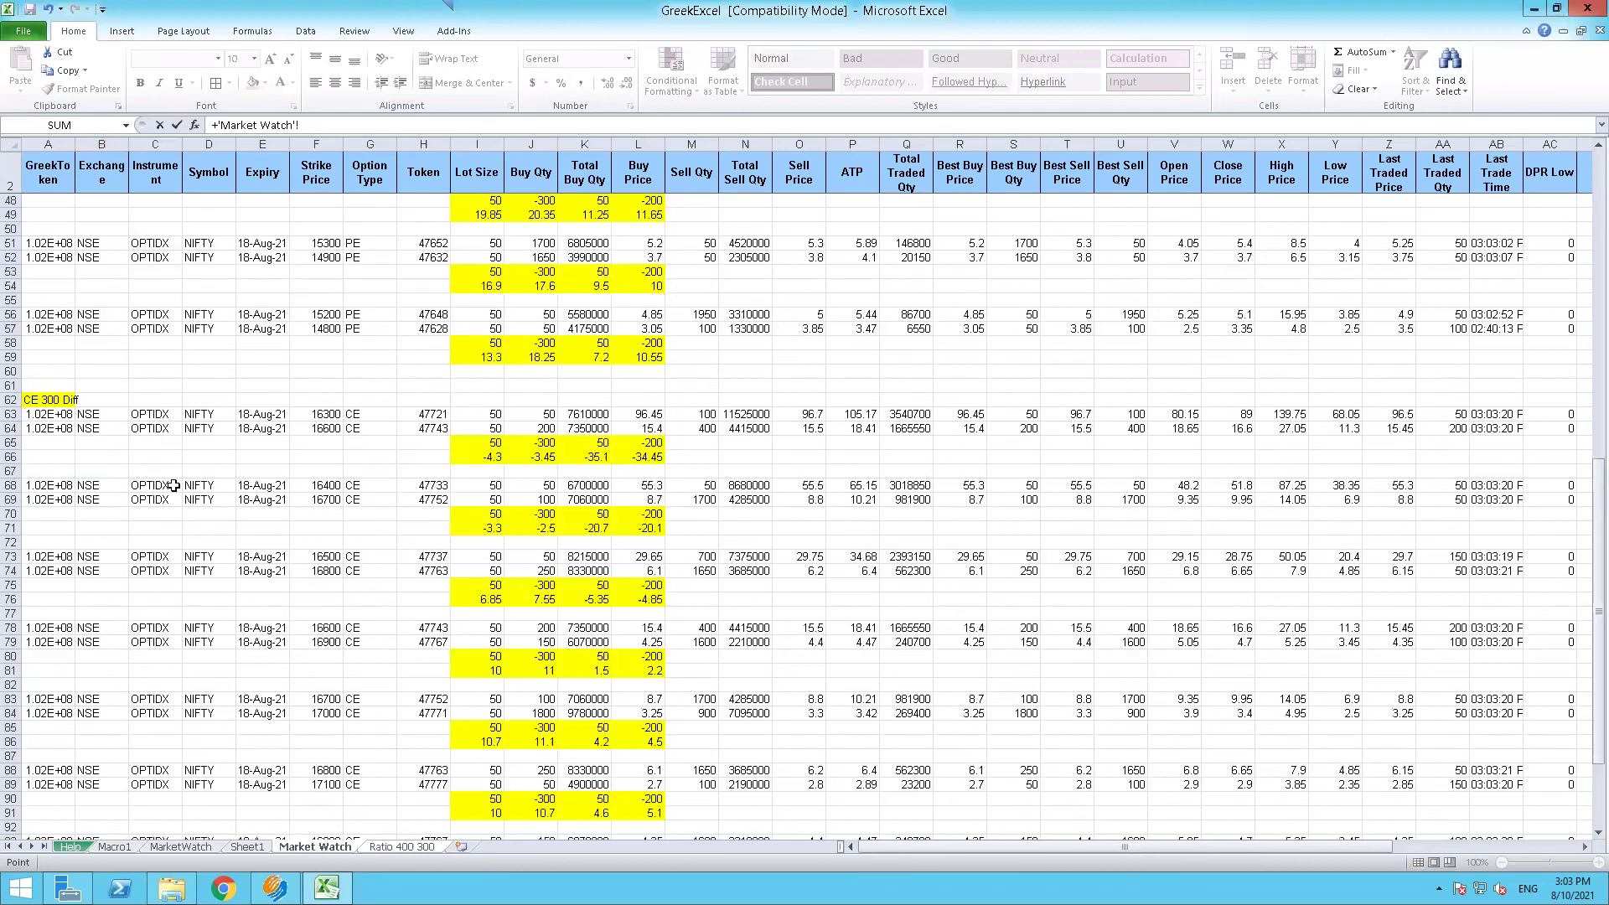
pyautogui.click(541, 457)
pyautogui.press('Return')
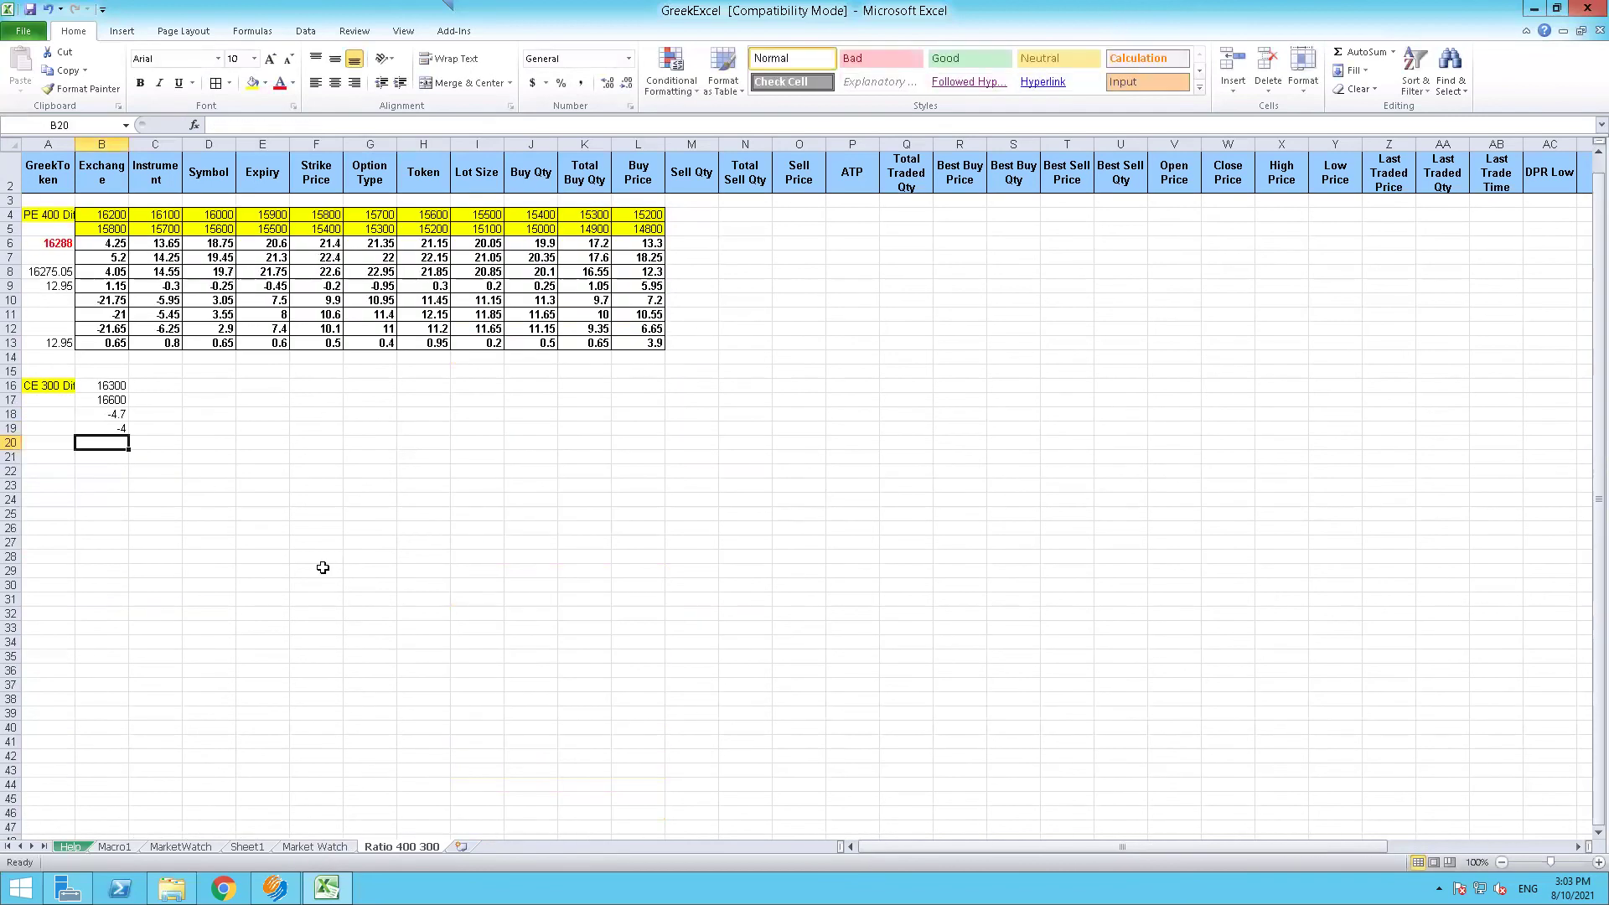